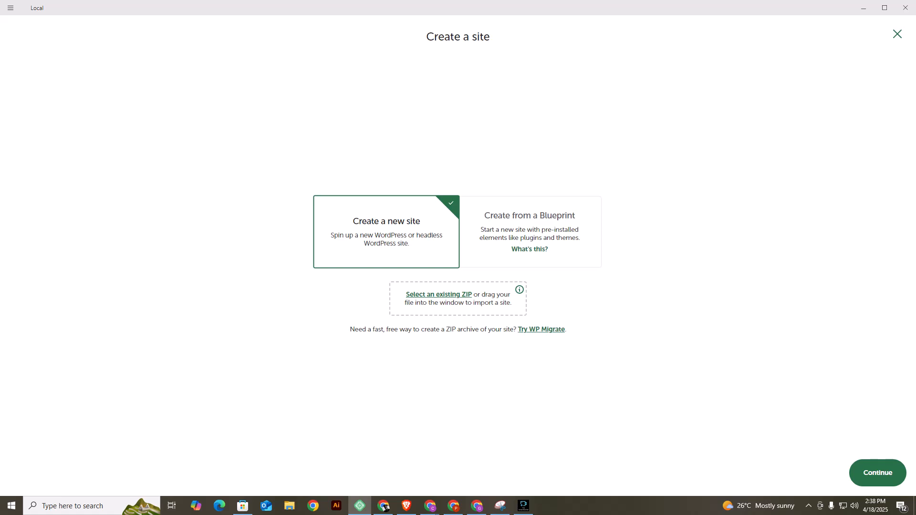
# Switch to the Brave browser and search the web for "wplocal" in a new tab.
pyautogui.click(407, 505)
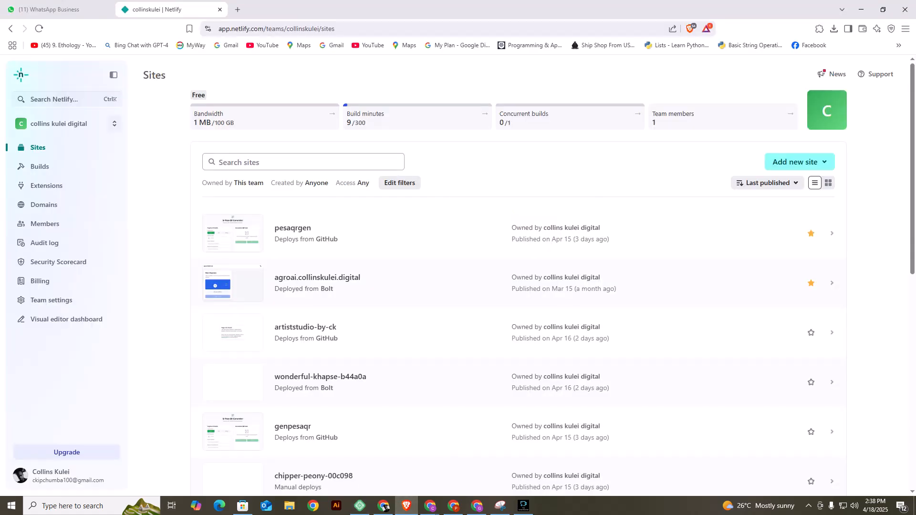
pyautogui.hotkey('ctrl', 't')
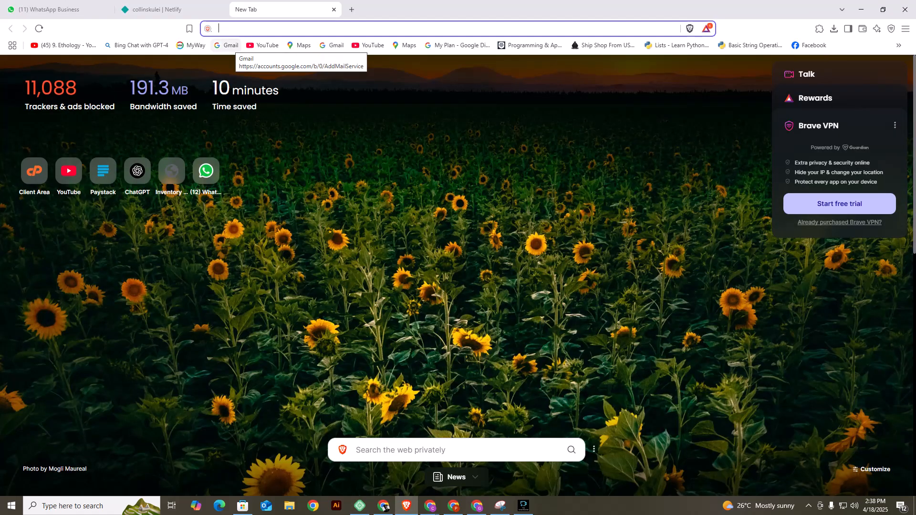
pyautogui.write('wp')
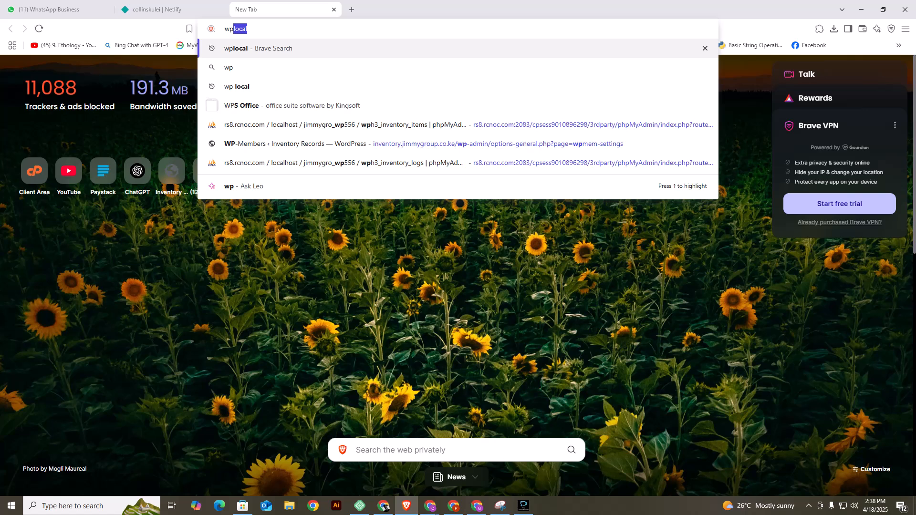
pyautogui.write('lo')
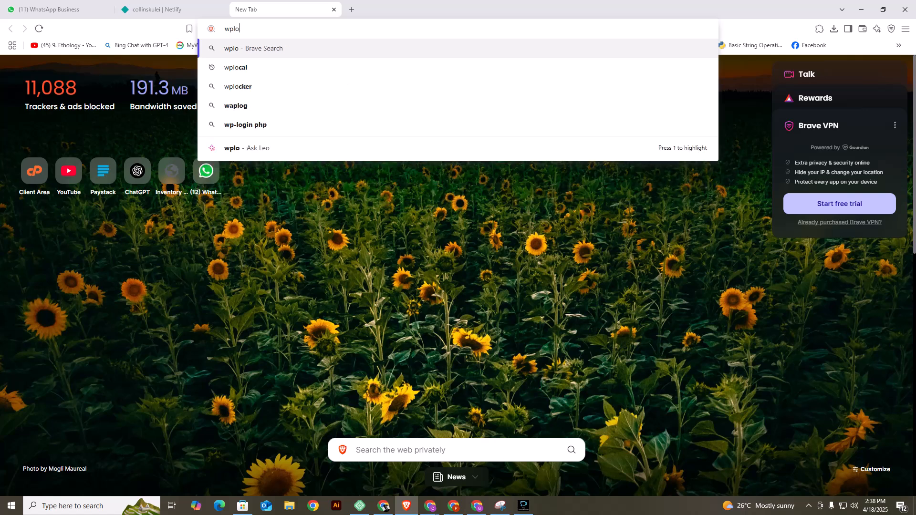
pyautogui.press('Down')
pyautogui.press('Return')
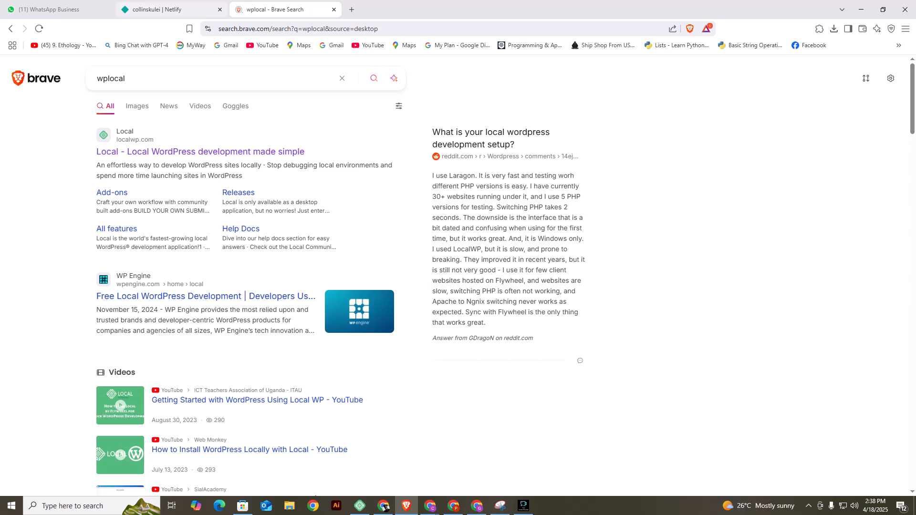
# Return to Local and start creating a new site named "Valley bees" with the Preferred environment.
pyautogui.click(360, 505)
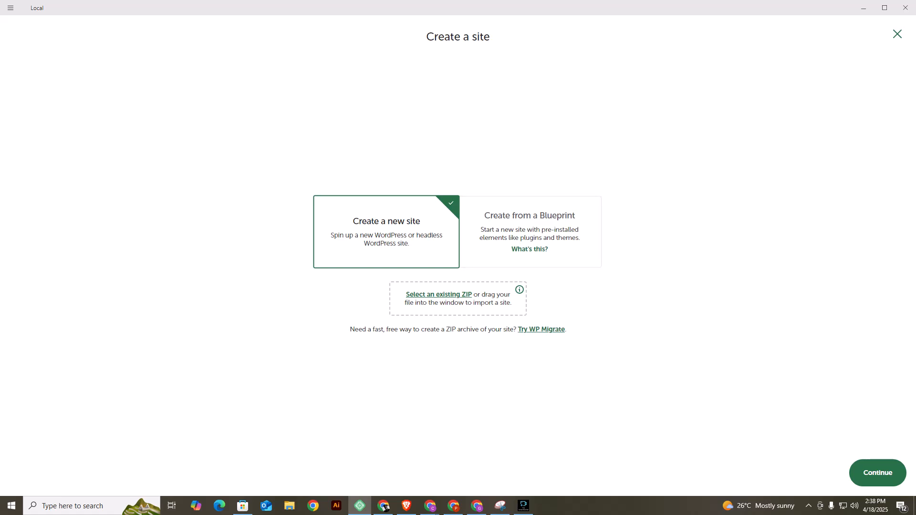
pyautogui.click(878, 472)
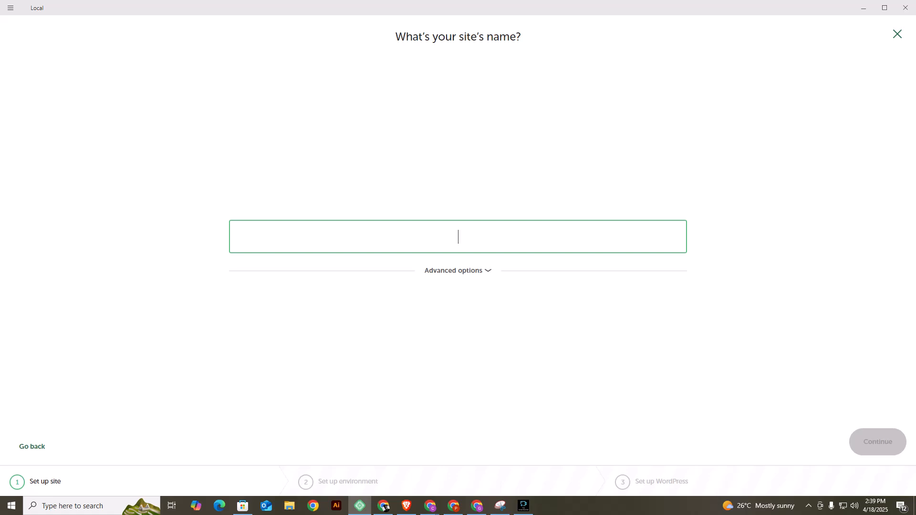
pyautogui.write('Vale')
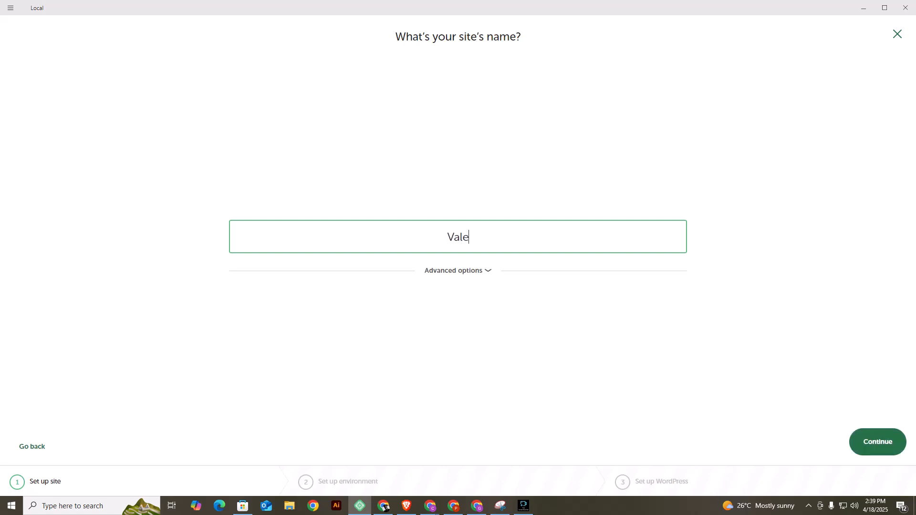
pyautogui.press('BackSpace')
pyautogui.press('BackSpace')
pyautogui.write('lley bees')
pyautogui.press('Return')
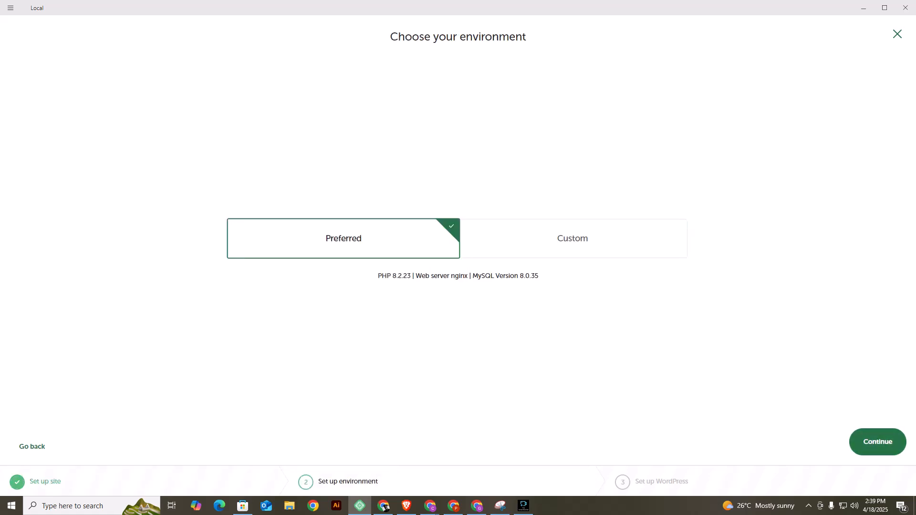
pyautogui.press('Return')
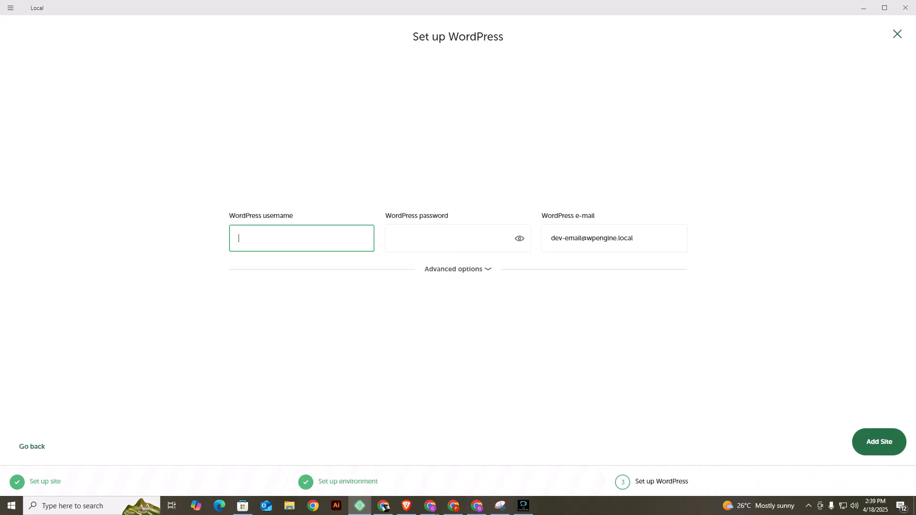
# Set the WordPress username to "admin", enter the WordPress password, and add the site.
pyautogui.write('qaamd')
pyautogui.press('BackSpace')
pyautogui.write('dmain')
pyautogui.press('BackSpace')
pyautogui.press('BackSpace')
pyautogui.press('BackSpace')
pyautogui.write('in')
pyautogui.press('Tab')
pyautogui.write('••••')
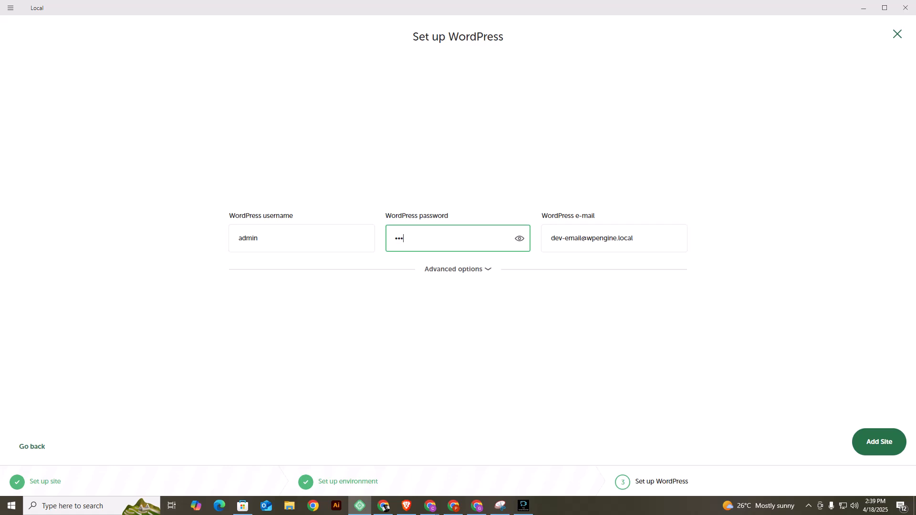
pyautogui.write('•••••')
pyautogui.press('Return')
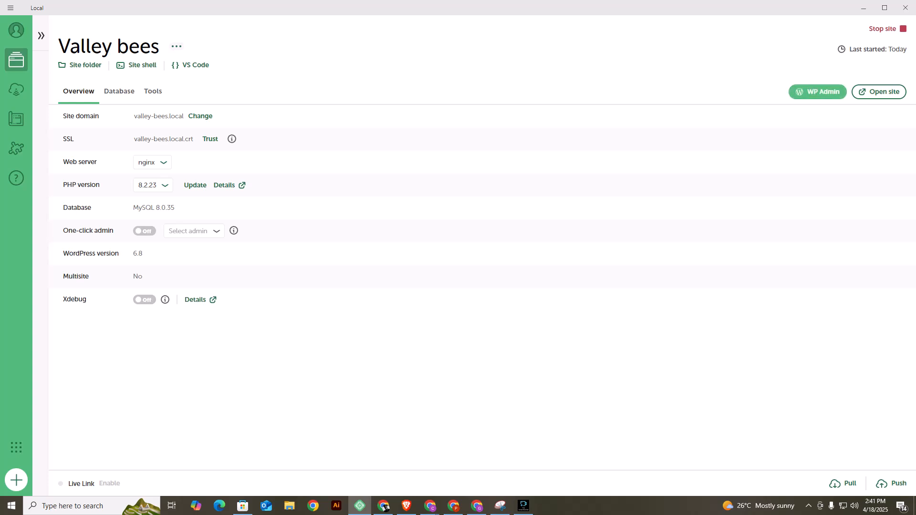
# Open the site's WP Admin and log in as "admin" with the account password and Remember Me enabled, without saving the password in the browser.
pyautogui.click(818, 92)
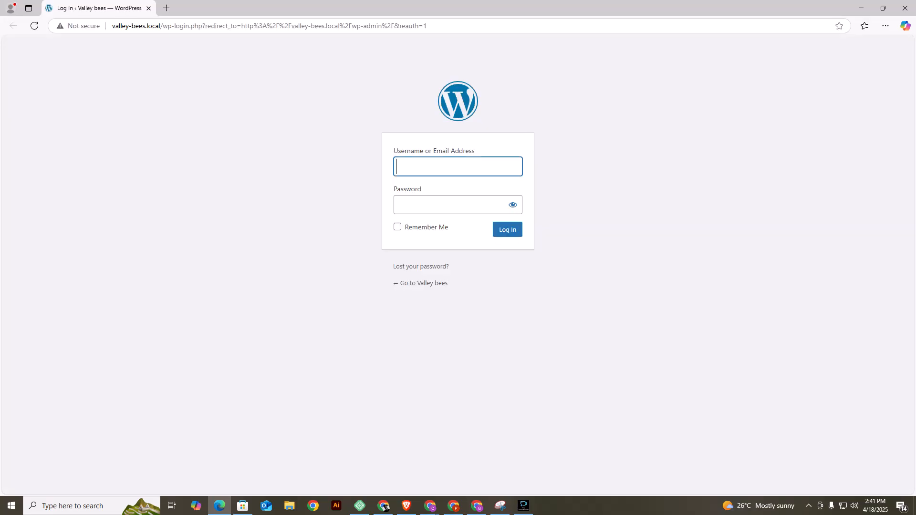
pyautogui.write('admin')
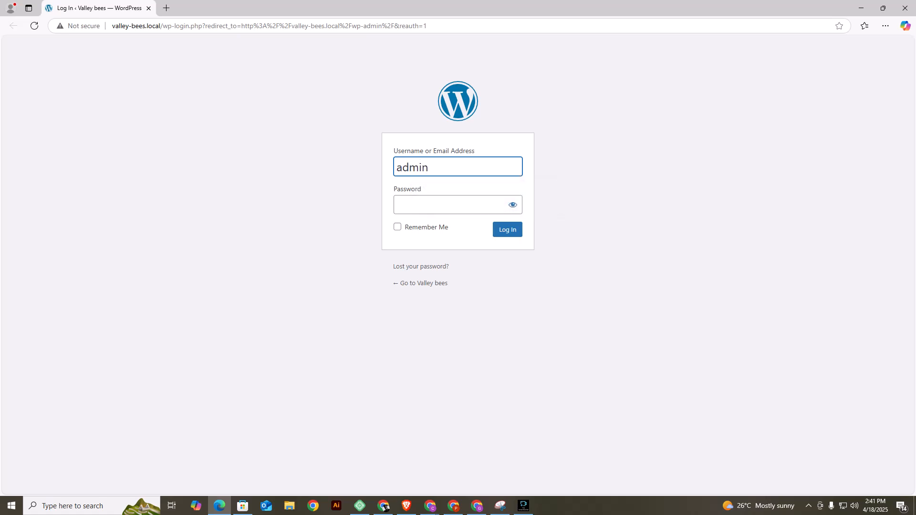
pyautogui.click(450, 204)
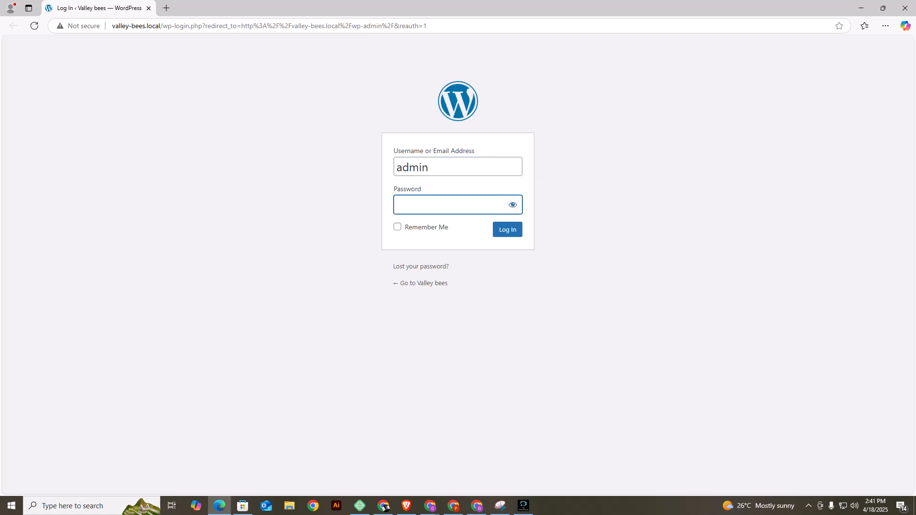
pyautogui.write('password1')
pyautogui.click(398, 227)
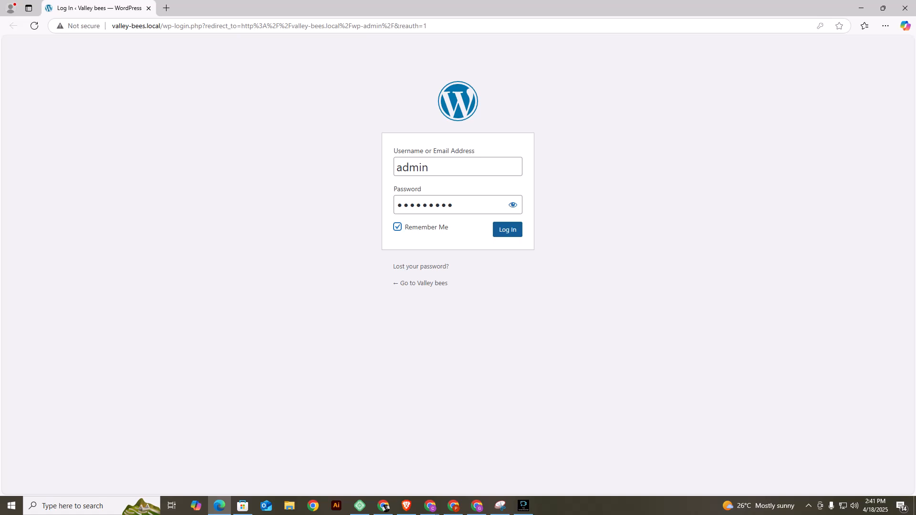
pyautogui.press('Tab')
pyautogui.press('Return')
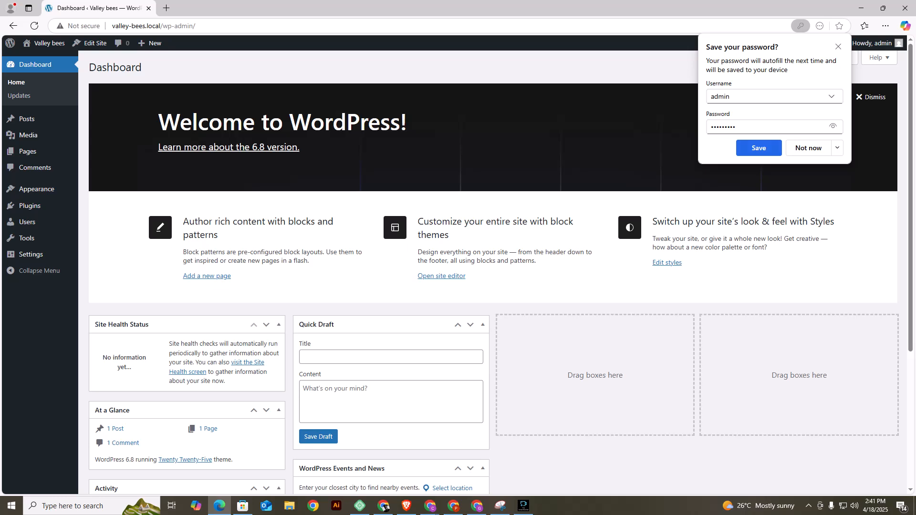
pyautogui.press('Escape')
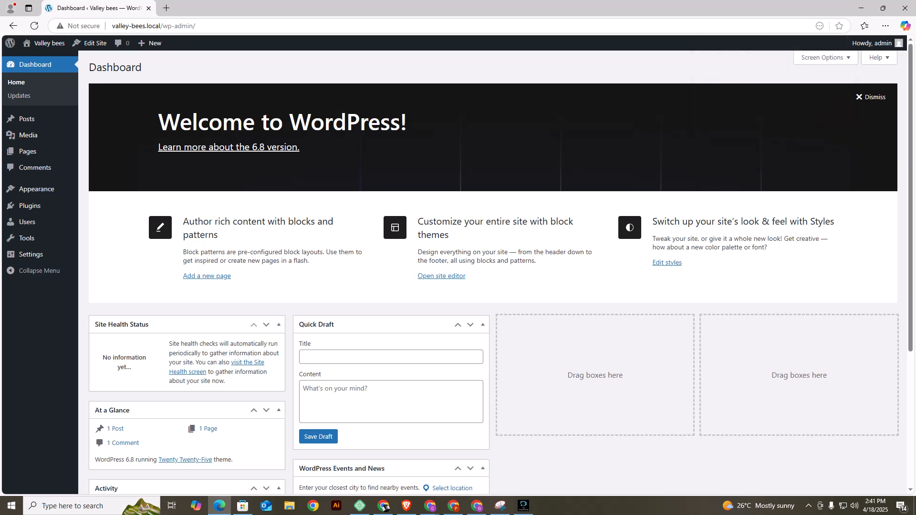
# View the Valley bees front page and return to the WordPress dashboard.
pyautogui.click(45, 43)
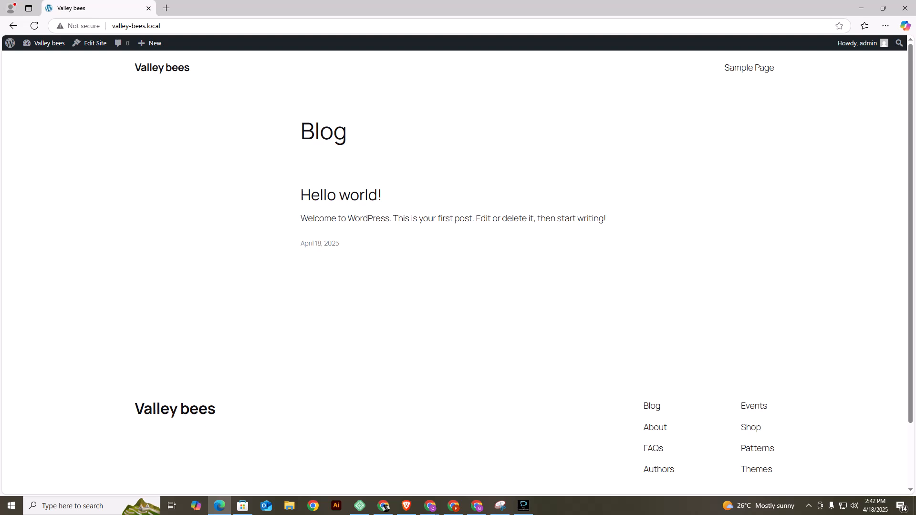
pyautogui.click(46, 43)
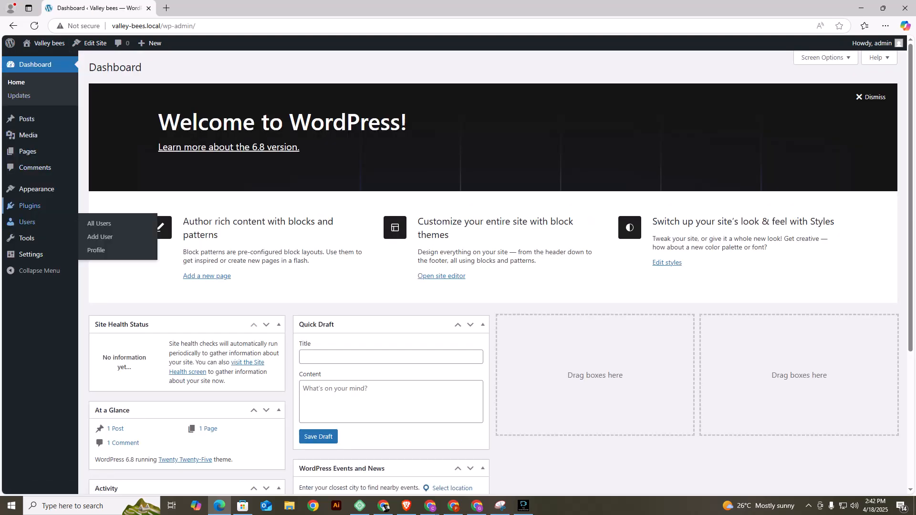
# Add the Astra theme from the popular themes and activate it.
pyautogui.moveTo(36, 189)
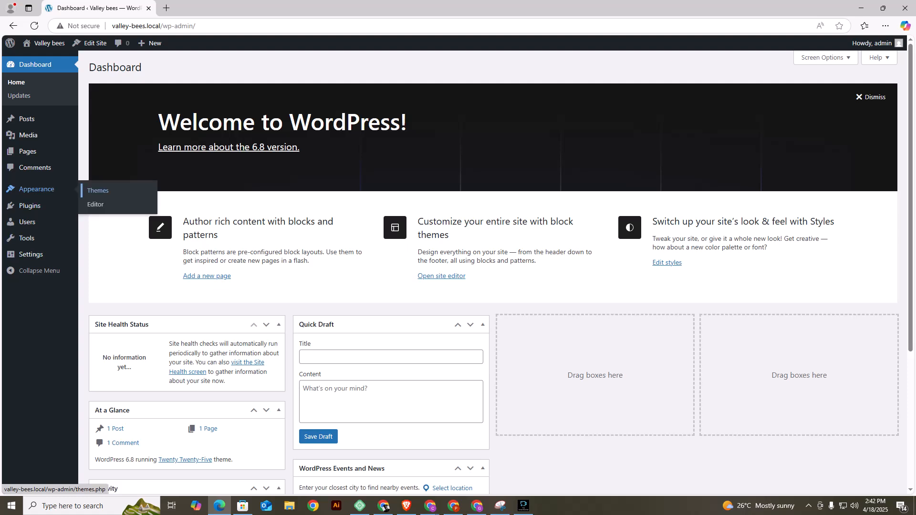
pyautogui.click(98, 191)
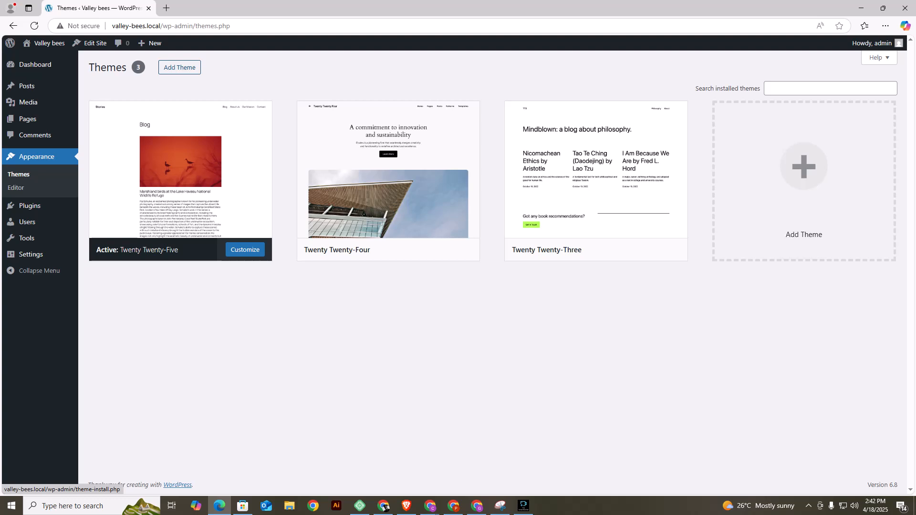
pyautogui.click(180, 67)
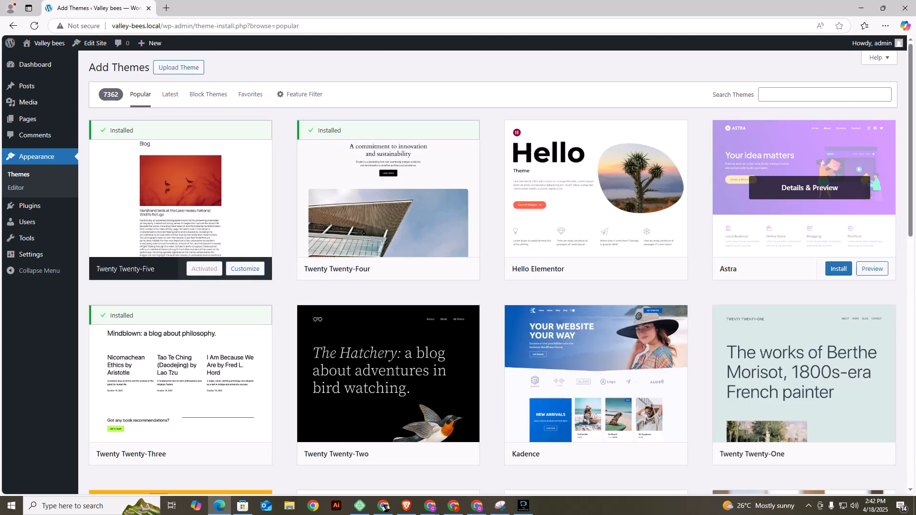
pyautogui.click(838, 268)
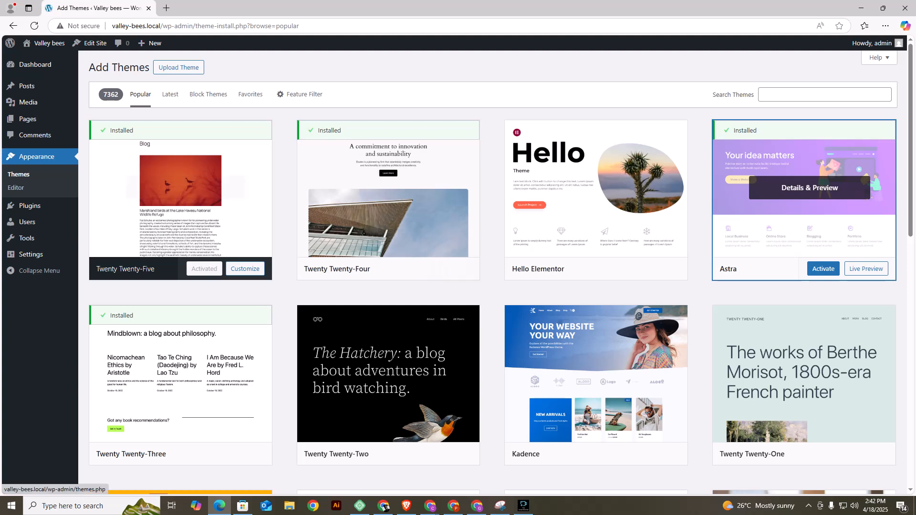
pyautogui.click(824, 269)
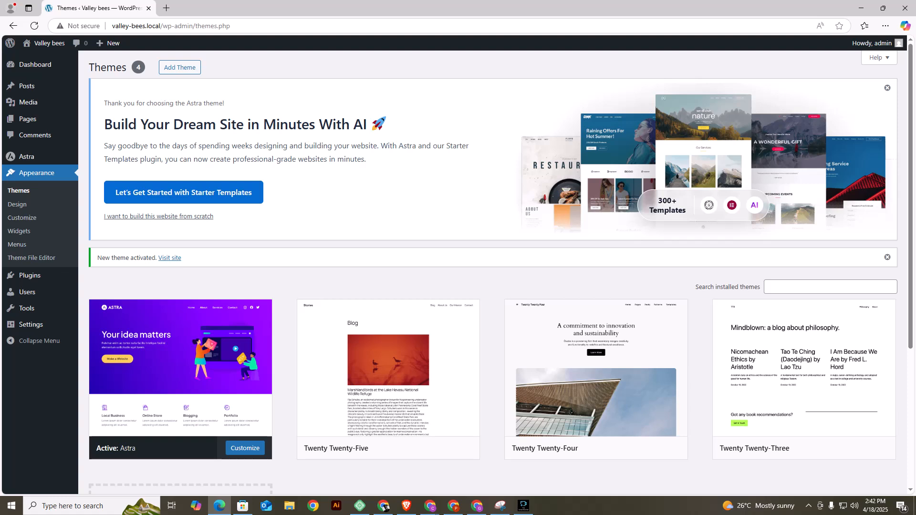
# Check how the live site looks with the Astra theme, and go back to the dashboard.
pyautogui.click(169, 258)
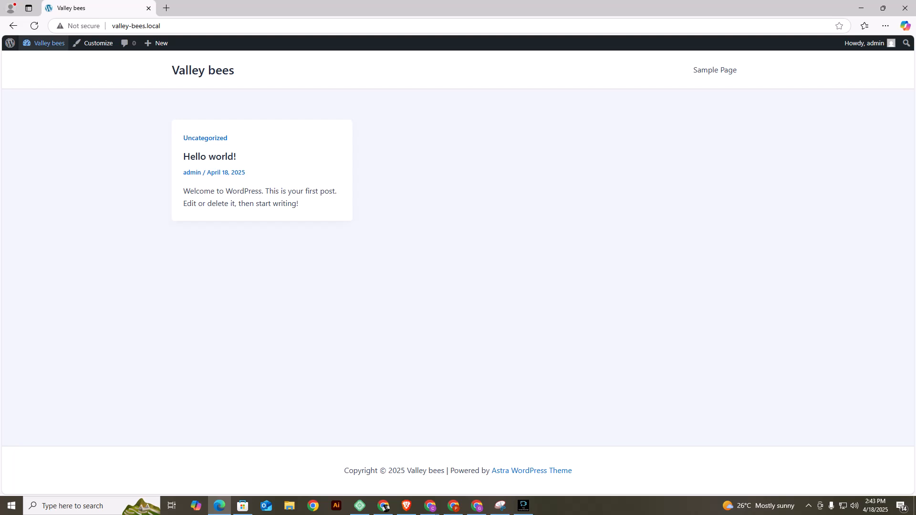
pyautogui.moveTo(46, 43)
pyautogui.click(39, 59)
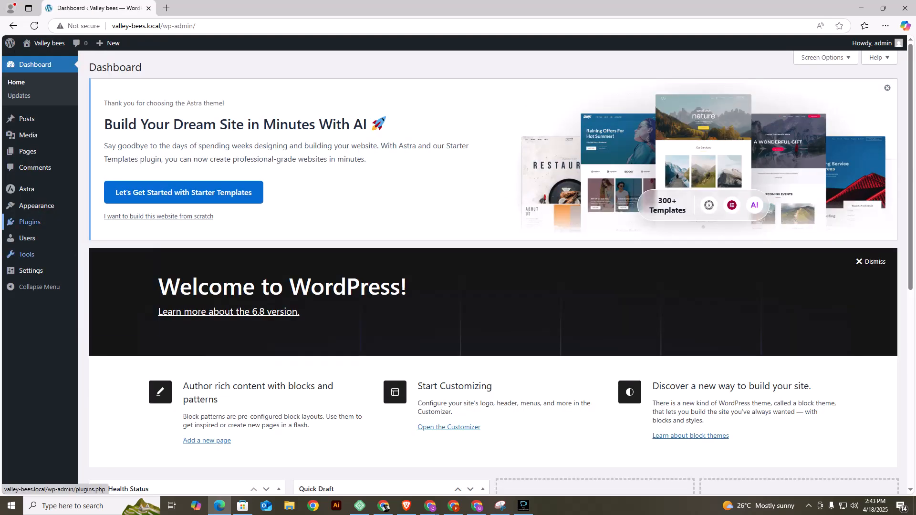
# Search the plugin directory for "beaver builder", then install and activate Beaver Builder – WordPress Page Builder.
pyautogui.moveTo(36, 205)
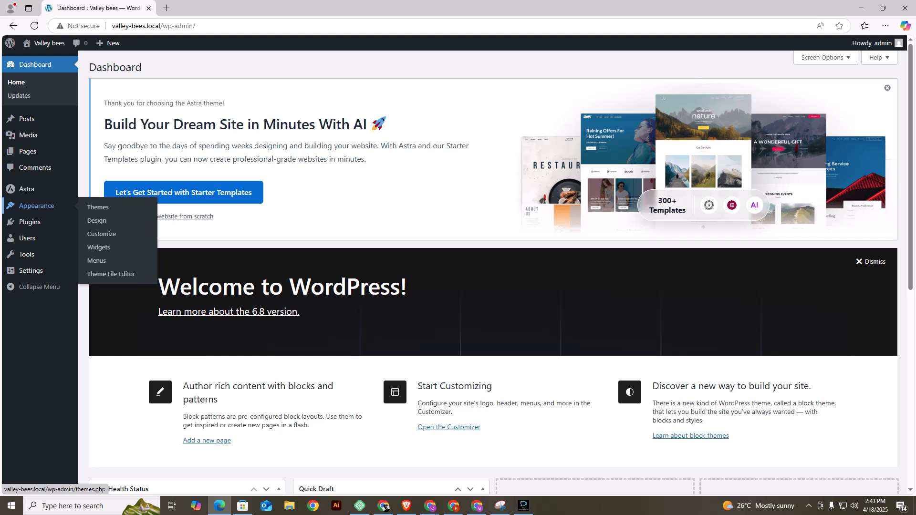
pyautogui.moveTo(29, 222)
pyautogui.click(101, 237)
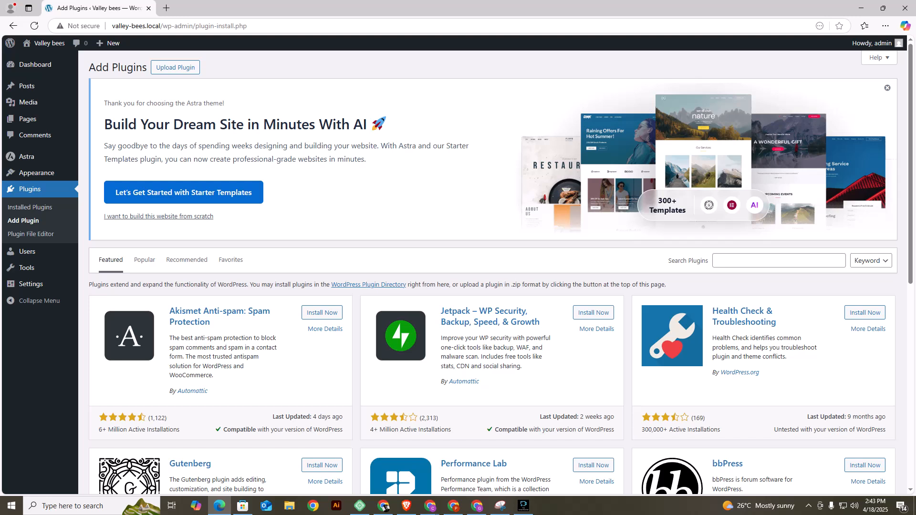
pyautogui.click(887, 88)
pyautogui.click(779, 94)
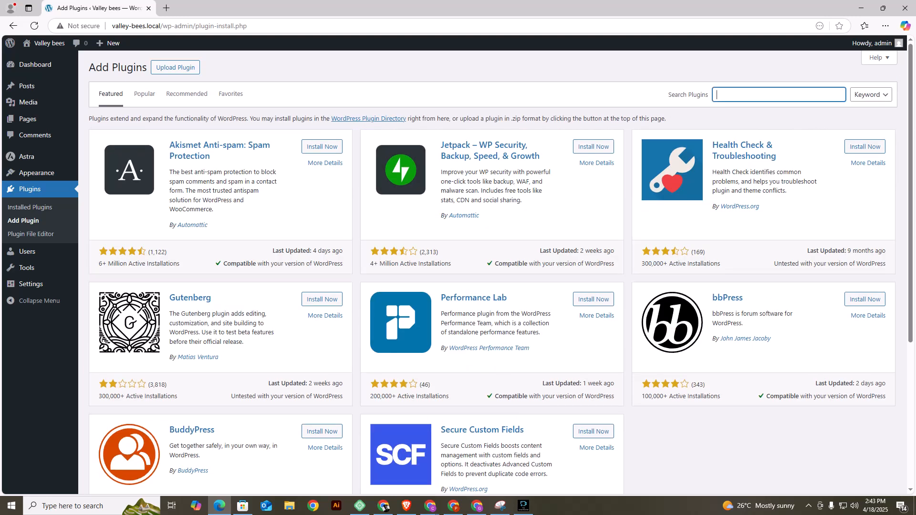
pyautogui.press('Down')
pyautogui.press('Return')
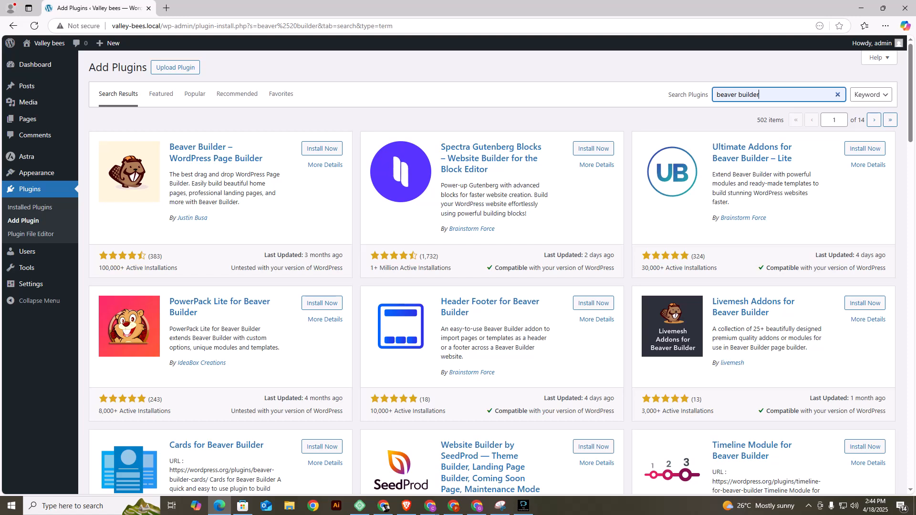
pyautogui.click(322, 149)
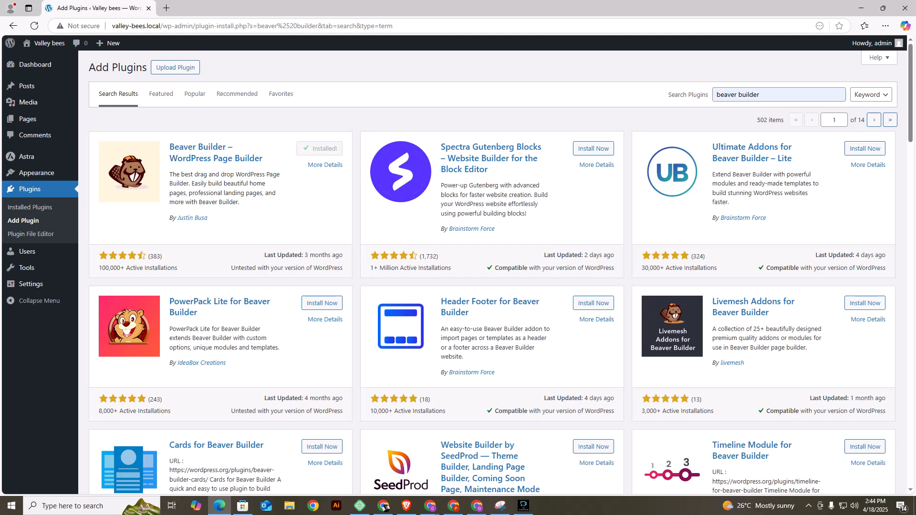
pyautogui.click(327, 148)
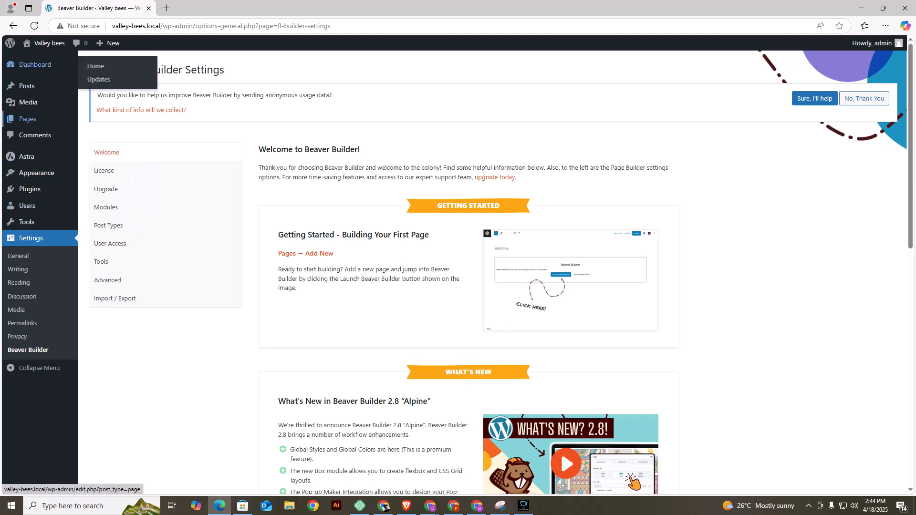
# Move the Privacy Policy and Sample Page pages to the trash.
pyautogui.moveTo(28, 119)
pyautogui.click(99, 120)
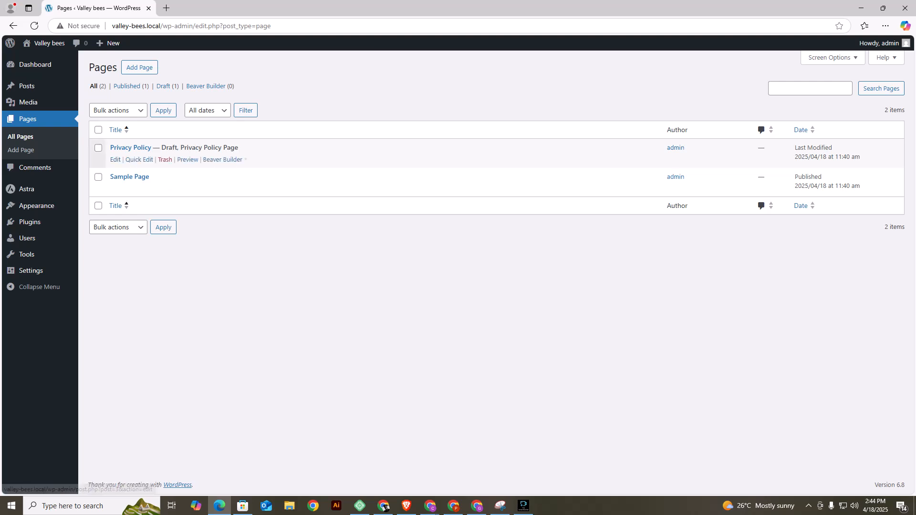
pyautogui.click(98, 148)
pyautogui.click(98, 177)
pyautogui.click(118, 111)
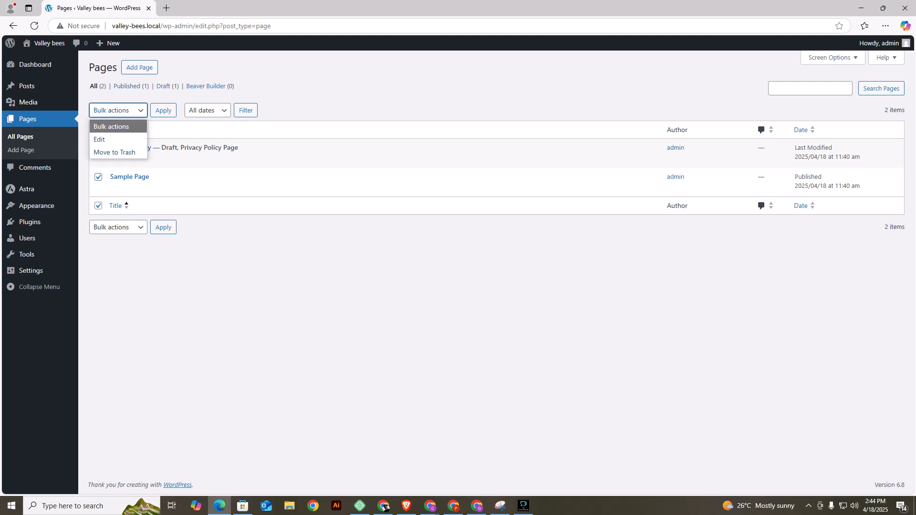
pyautogui.click(114, 152)
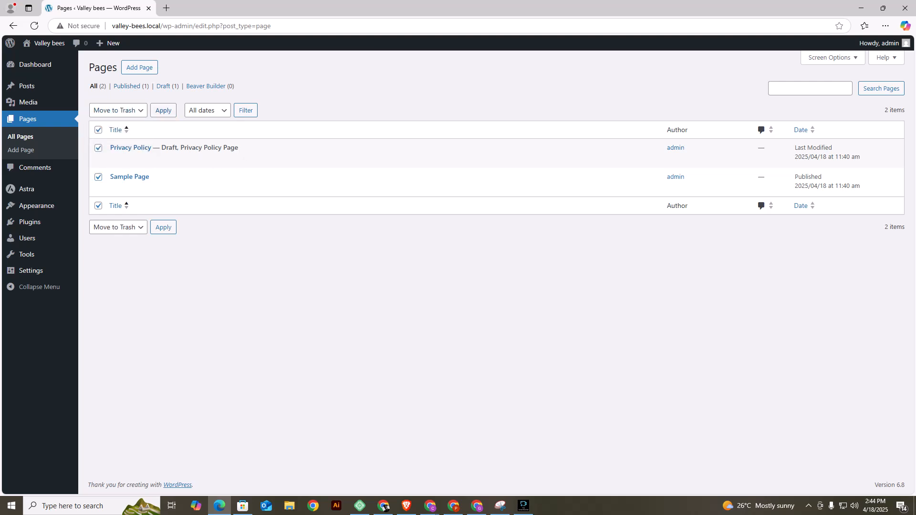
pyautogui.click(163, 110)
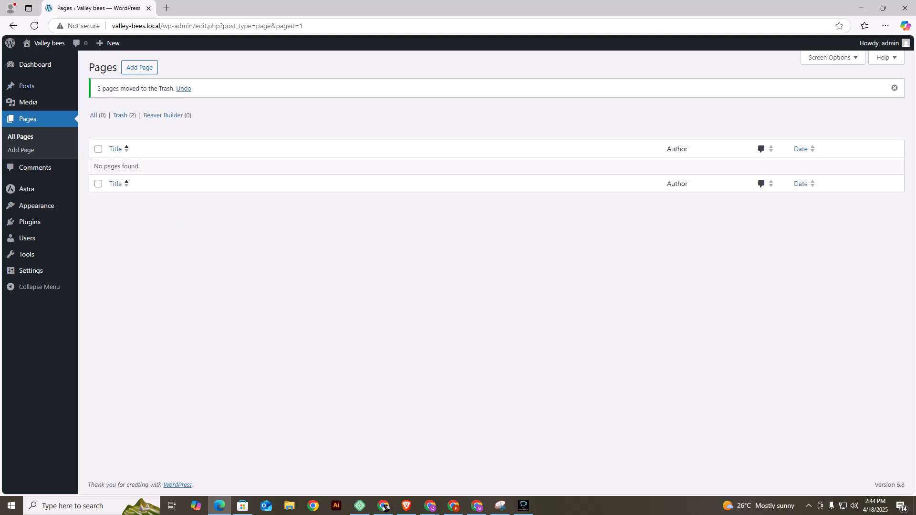
# Add a new page titled Home, dismissing the editor welcome guide, and hide the page title.
pyautogui.click(143, 68)
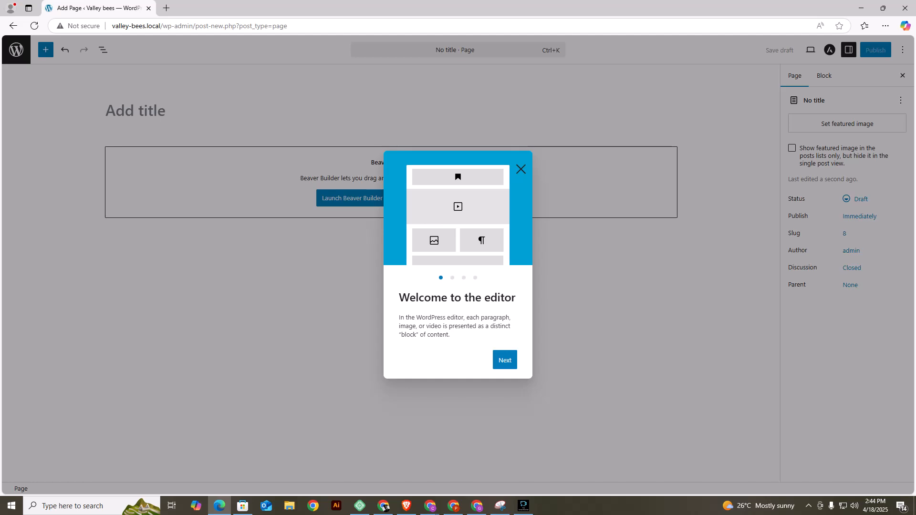
pyautogui.click(505, 360)
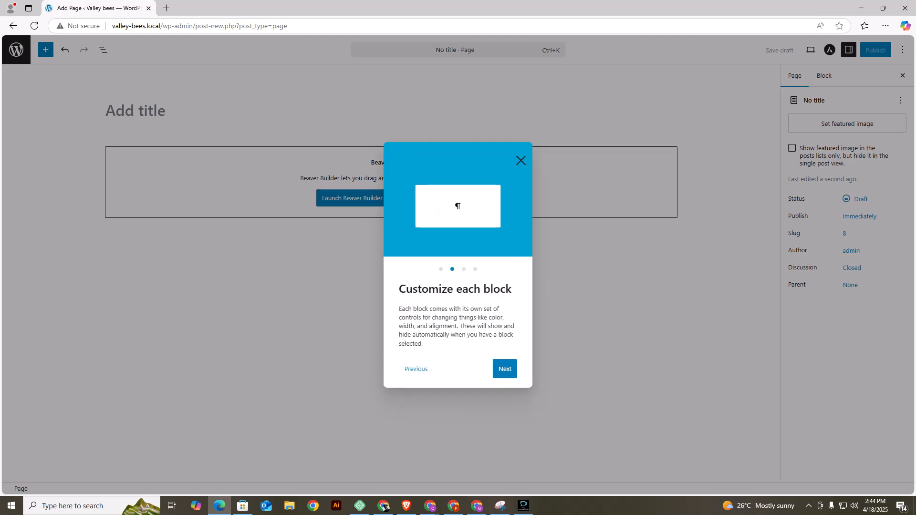
pyautogui.click(521, 161)
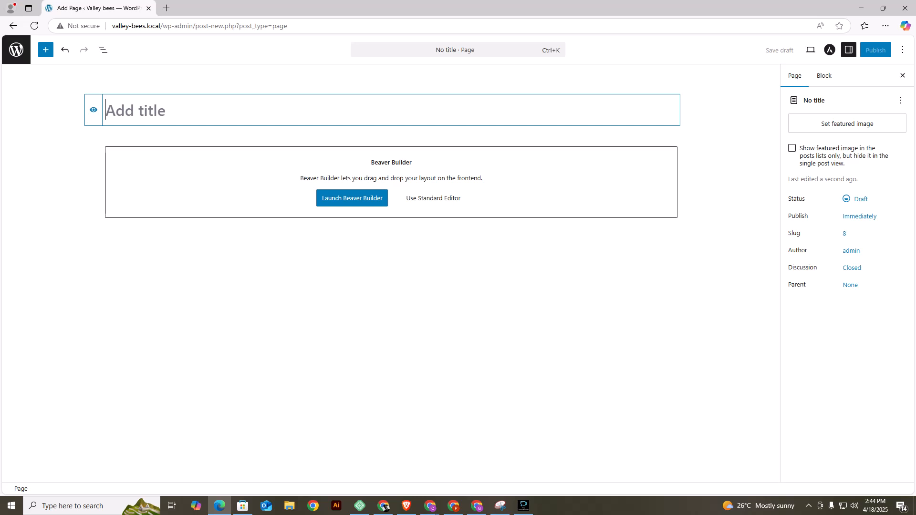
pyautogui.write('HOME')
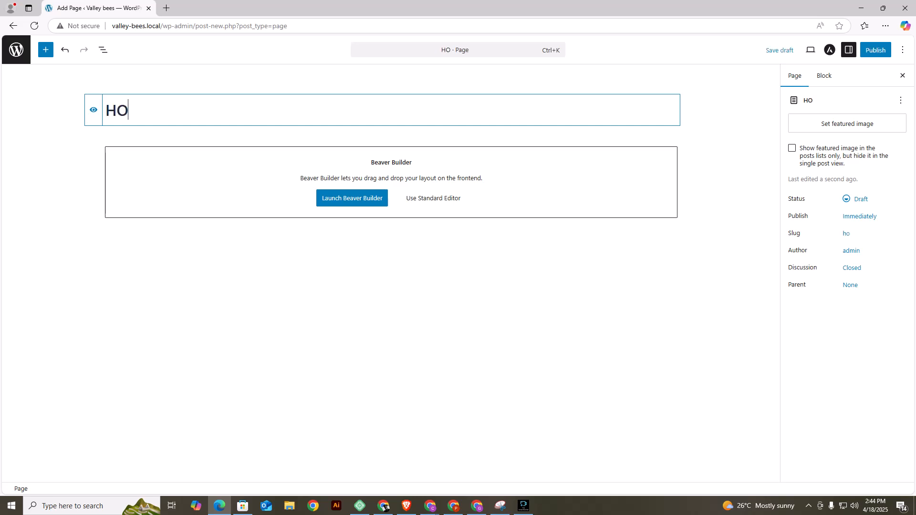
pyautogui.press('BackSpace')
pyautogui.press('BackSpace')
pyautogui.press('BackSpace')
pyautogui.write('ome')
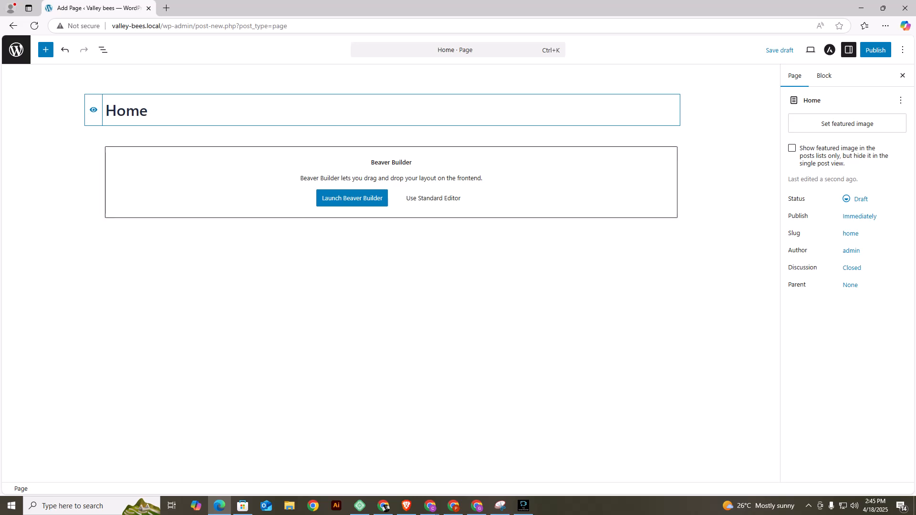
pyautogui.click(94, 110)
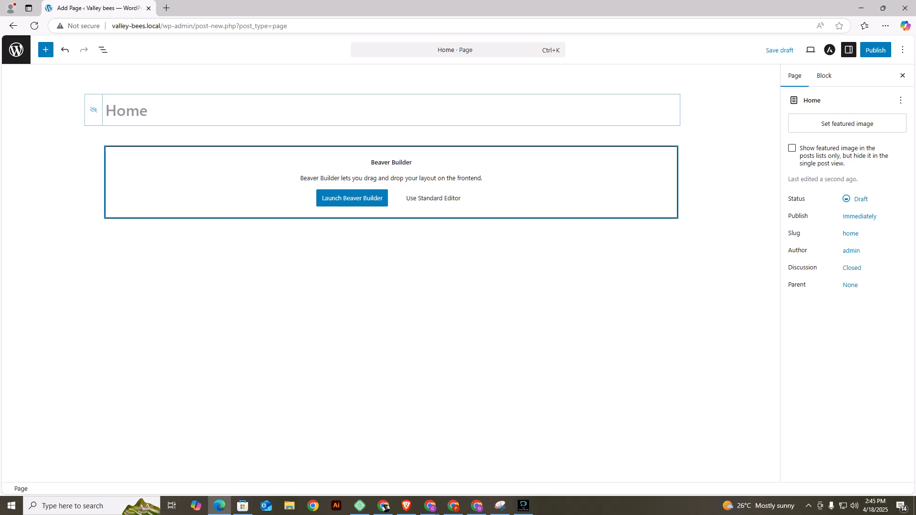
# Launch Beaver Builder on the Home page, decline the tour, and apply the Home landing page template.
pyautogui.click(352, 198)
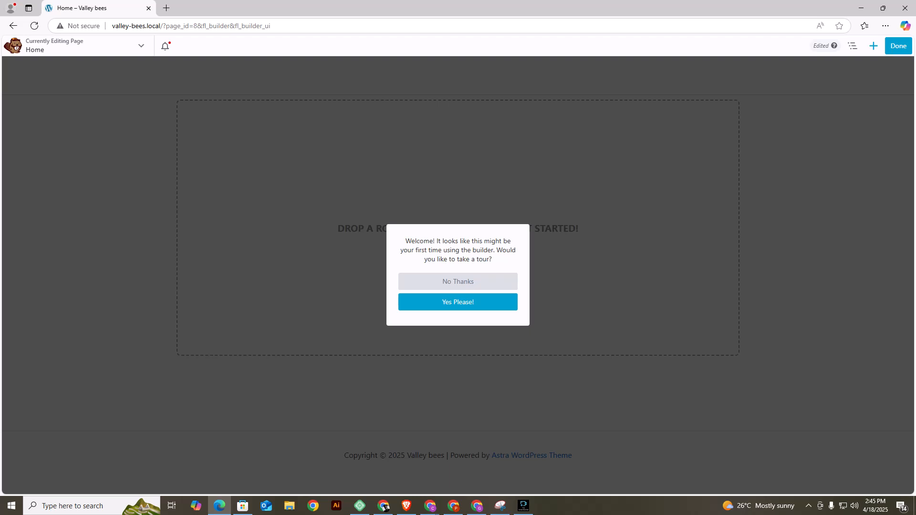
pyautogui.click(458, 282)
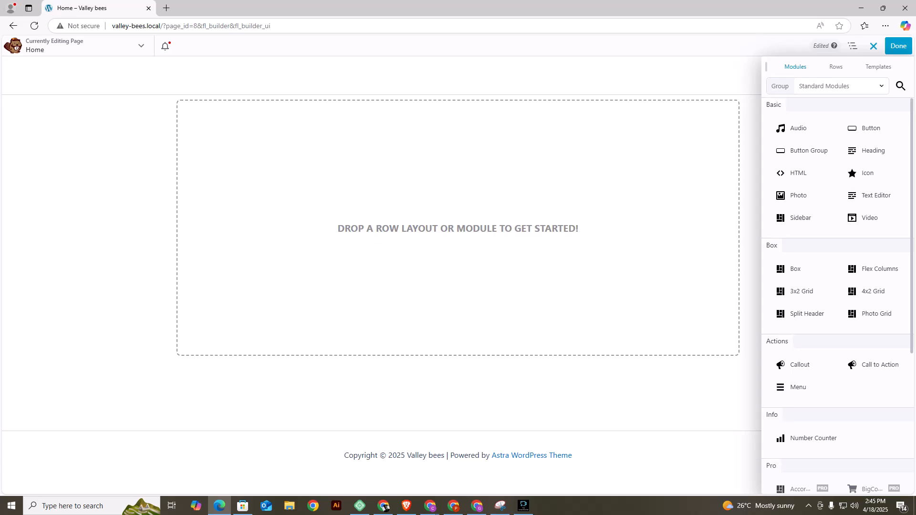
pyautogui.click(878, 67)
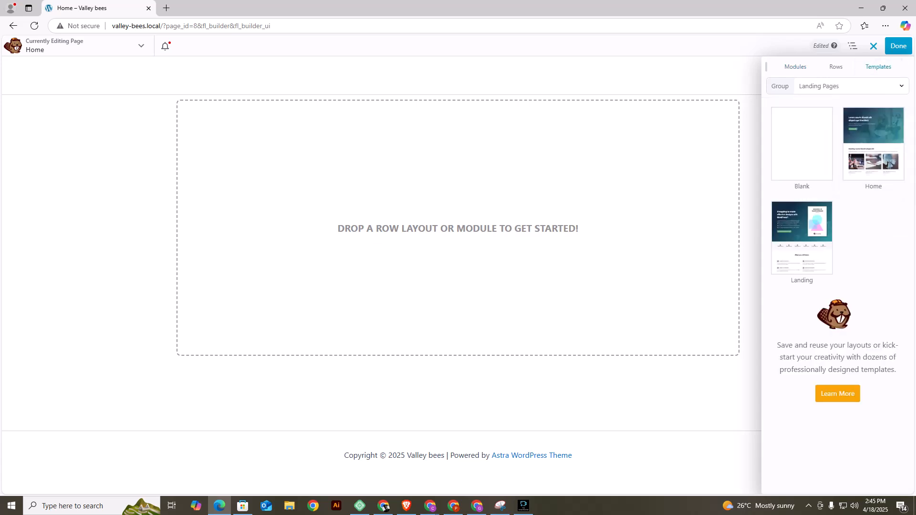
pyautogui.click(874, 143)
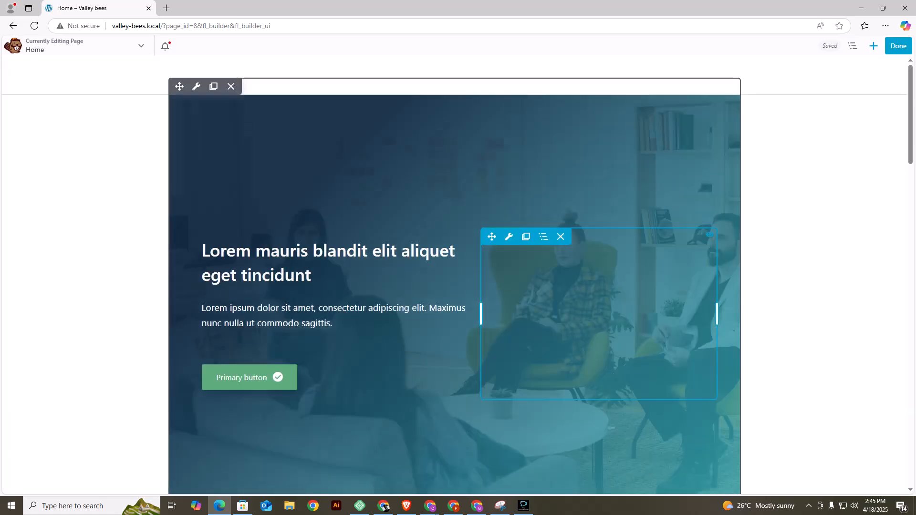
pyautogui.scroll(-20, 454, 275)
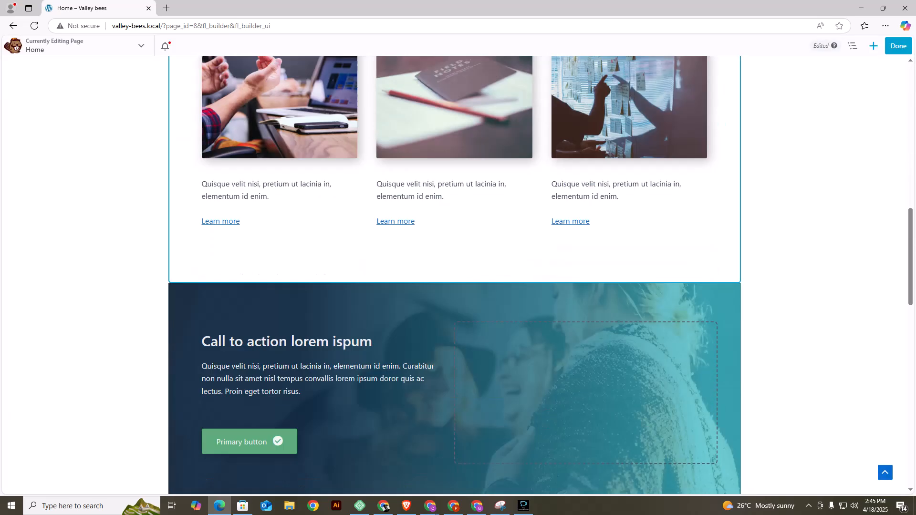
pyautogui.scroll(-4, 455, 330)
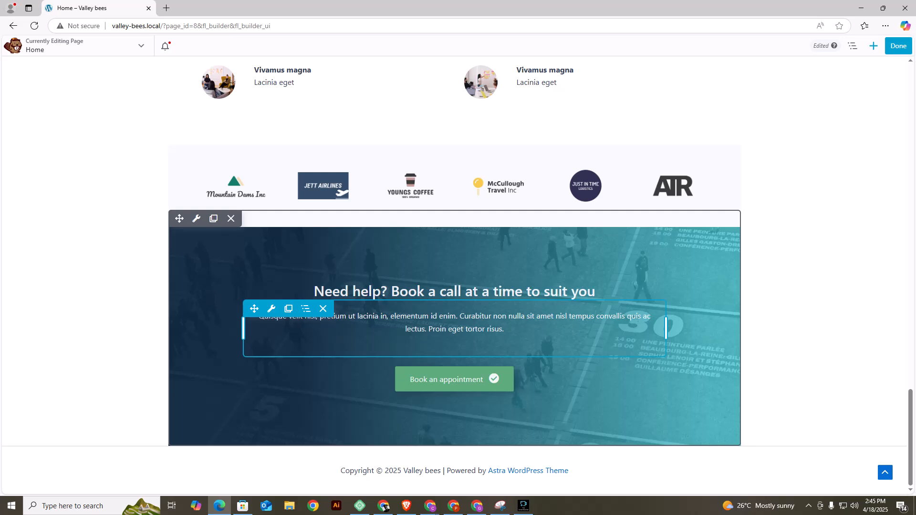
# Publish the Beaver Builder layout of the Home page and look over the live page.
pyautogui.click(898, 46)
pyautogui.click(861, 46)
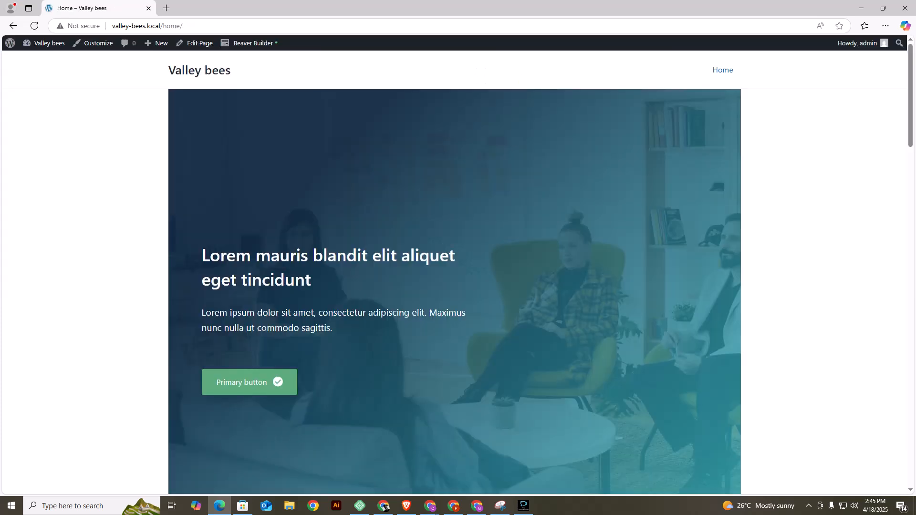
pyautogui.scroll(-11, 458, 272)
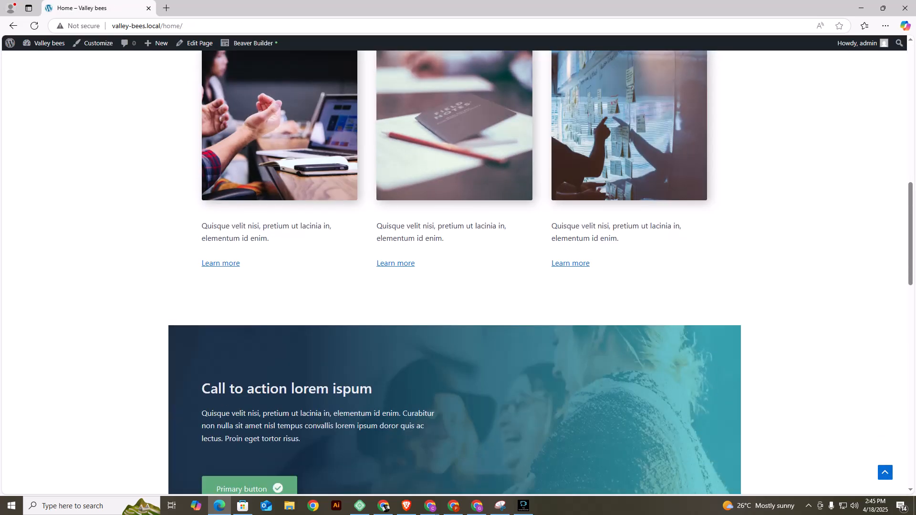
pyautogui.scroll(10, 458, 272)
pyautogui.scroll(1, 459, 272)
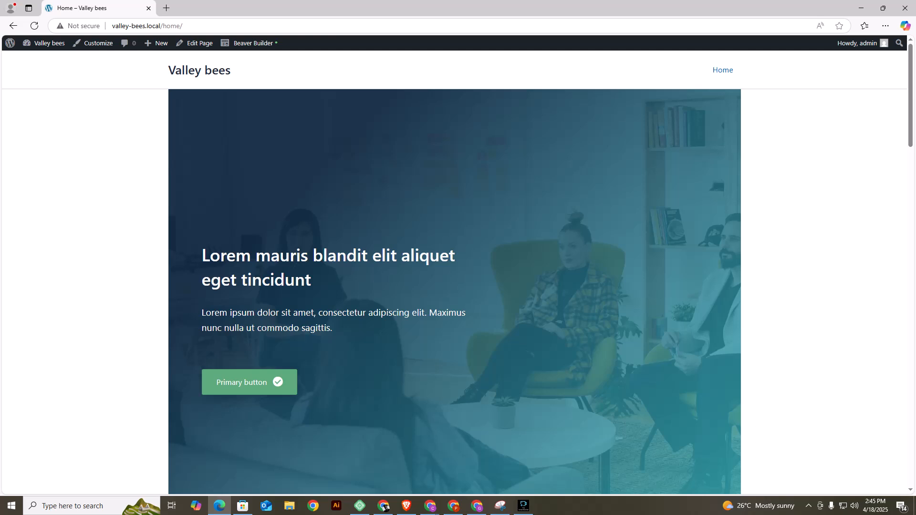
# Set the Home page's Astra container layout to Full Width and save the page.
pyautogui.click(194, 43)
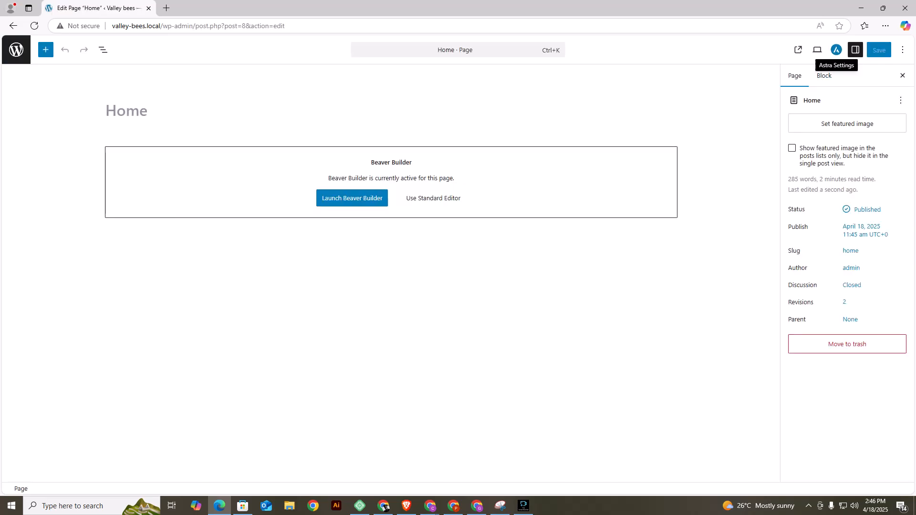
pyautogui.click(836, 50)
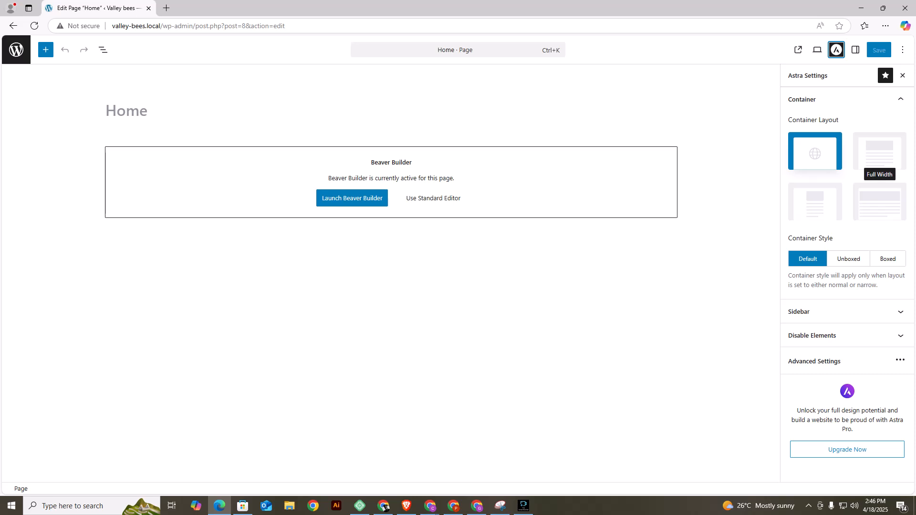
pyautogui.click(879, 201)
pyautogui.click(879, 50)
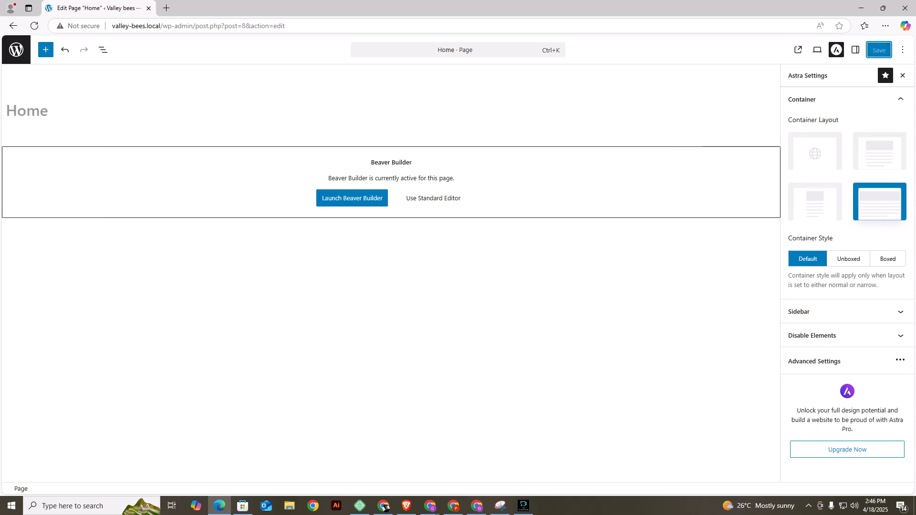
# View the live Home page to check how its sections look in the new layout.
pyautogui.click(91, 473)
pyautogui.scroll(-10, 457, 268)
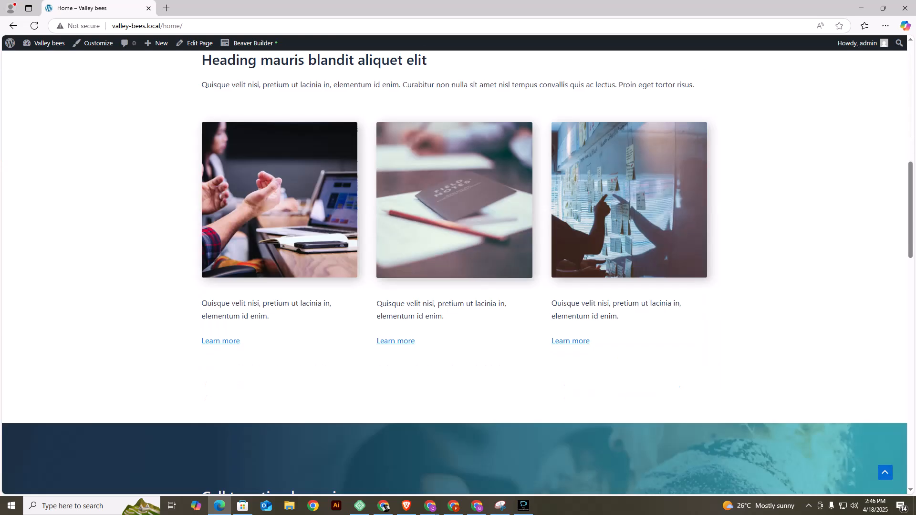
pyautogui.scroll(10, 457, 268)
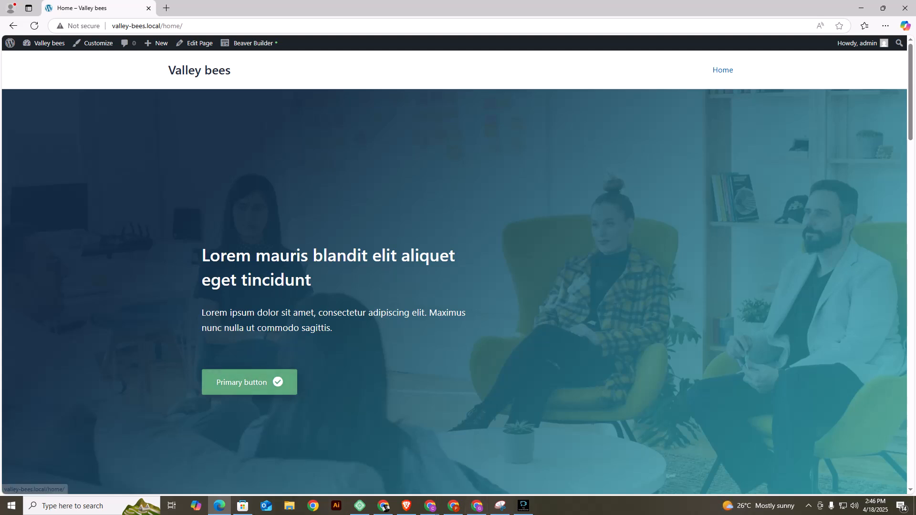
# Reopen the Home page in Beaver Builder and remove the background photo from the first row.
pyautogui.click(250, 43)
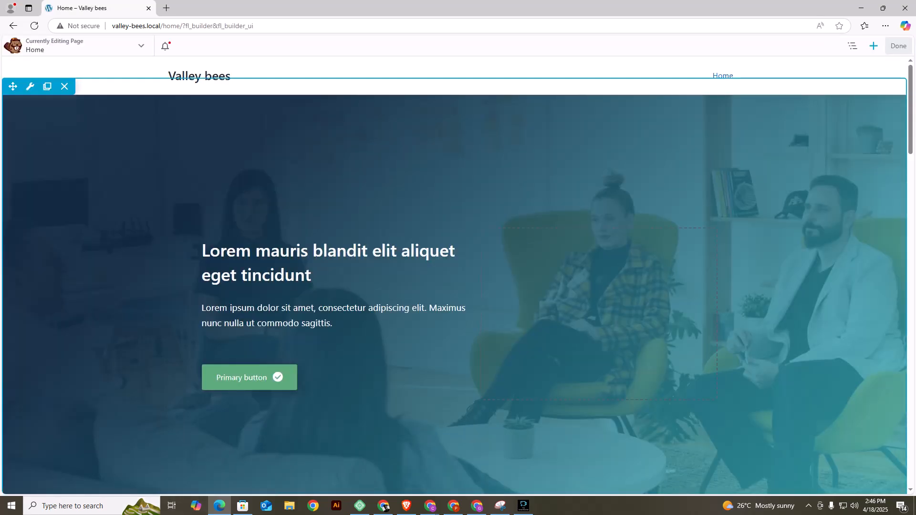
pyautogui.moveTo(30, 86)
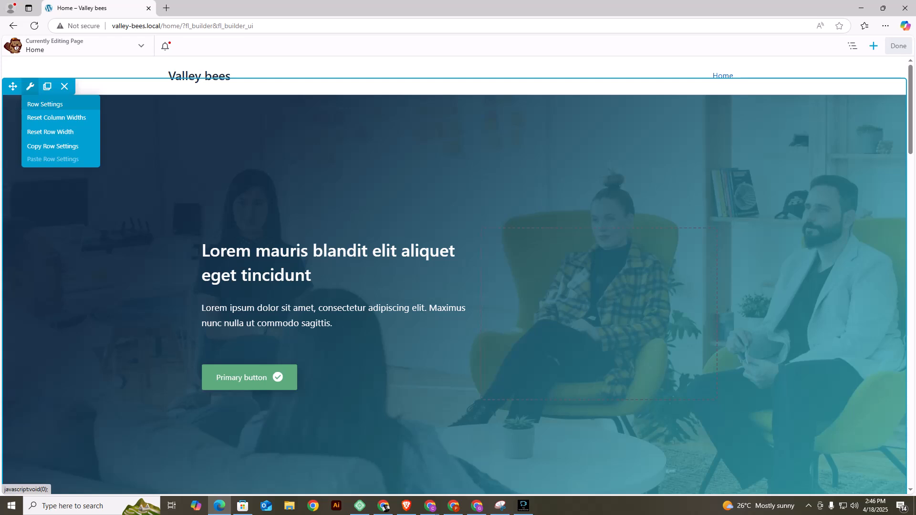
pyautogui.click(45, 104)
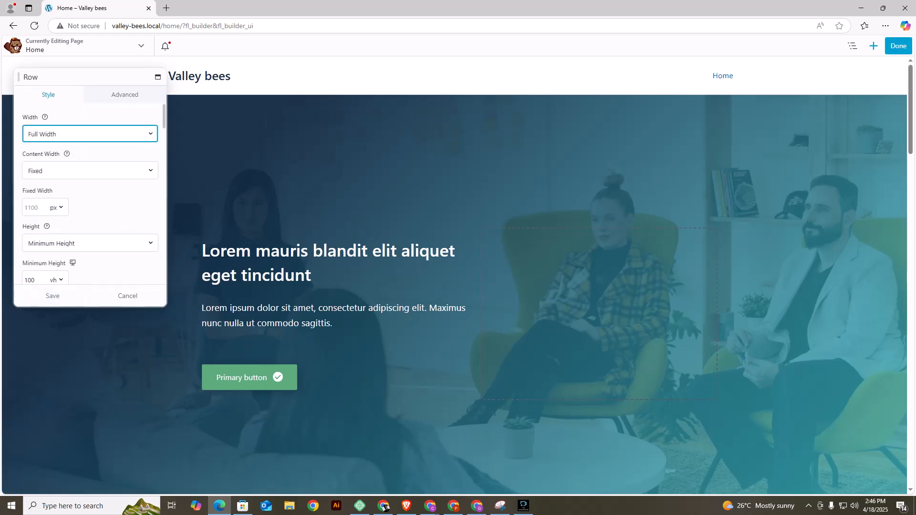
pyautogui.scroll(-2, 90, 193)
pyautogui.scroll(1, 90, 193)
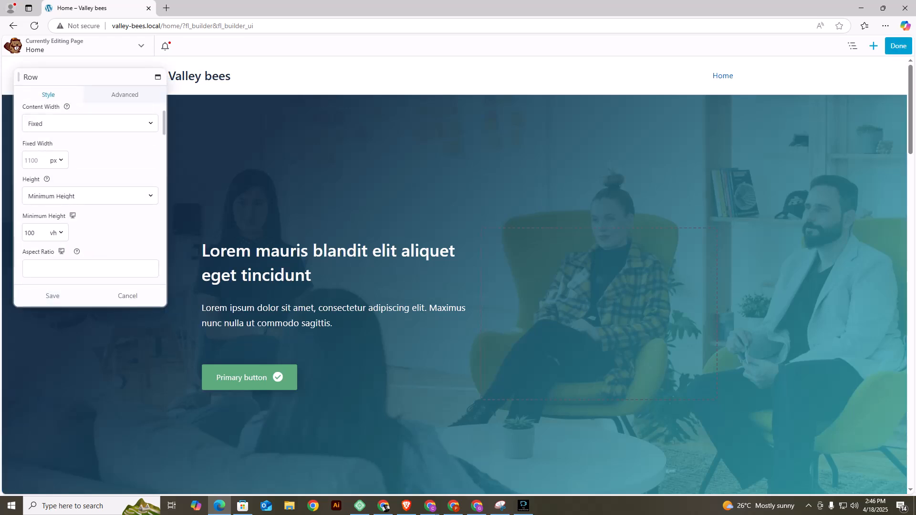
pyautogui.scroll(-8, 90, 194)
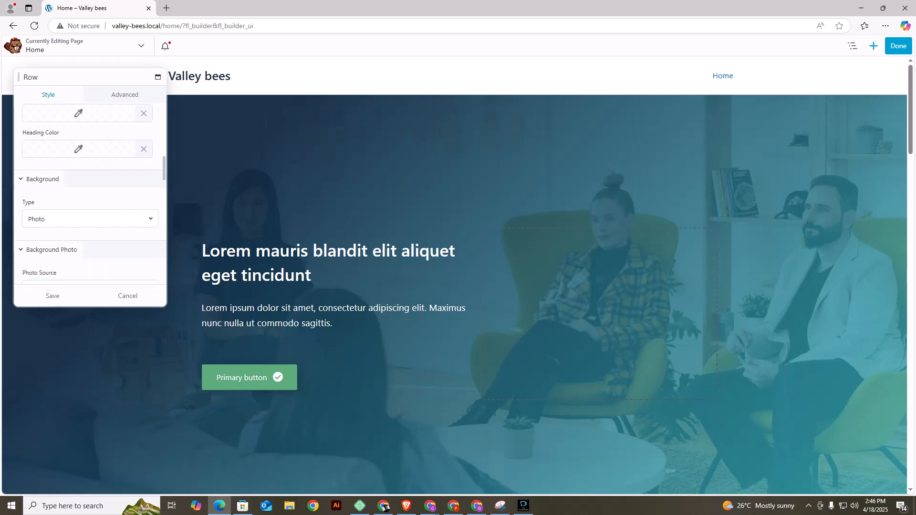
pyautogui.scroll(-1, 90, 193)
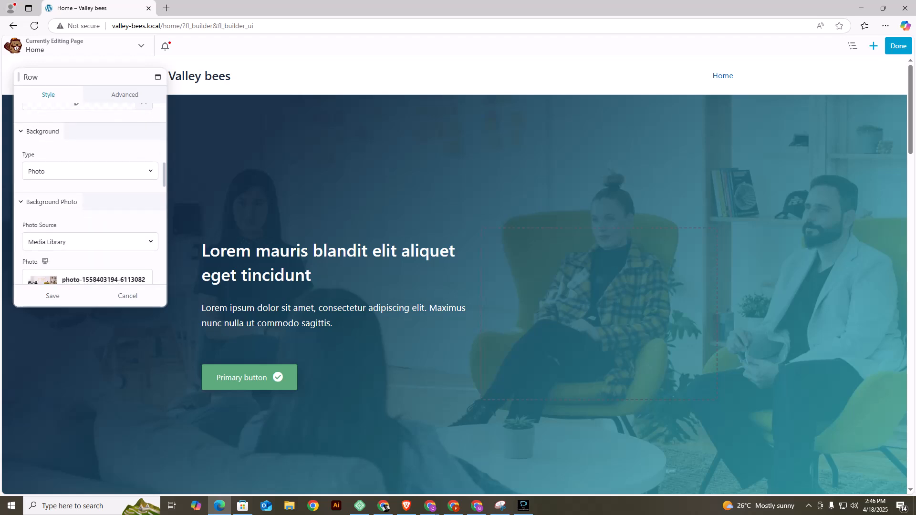
pyautogui.scroll(-1, 90, 193)
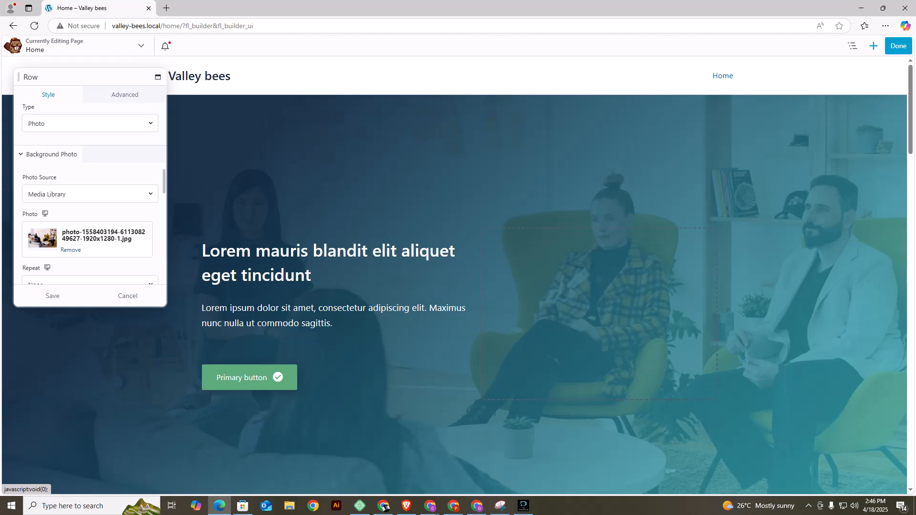
pyautogui.click(70, 250)
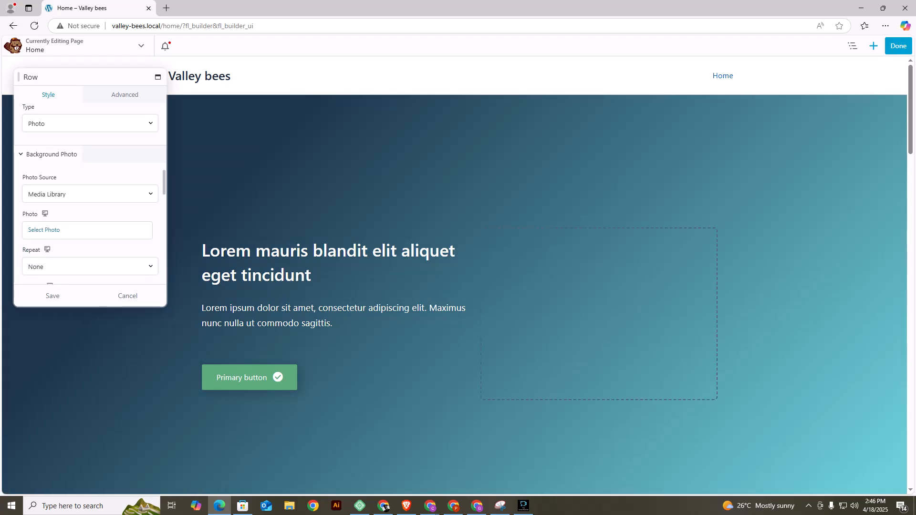
# Open the photo selection for the first row's background photo.
pyautogui.click(44, 230)
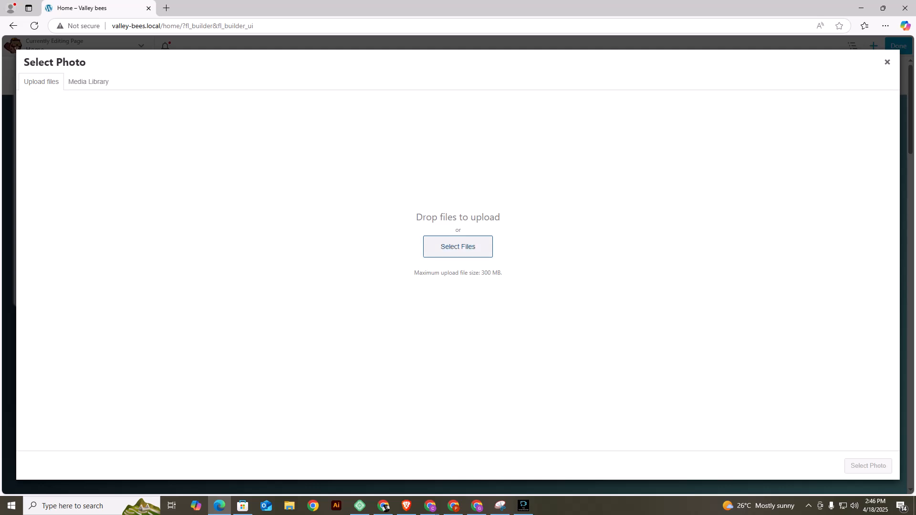
pyautogui.click(458, 247)
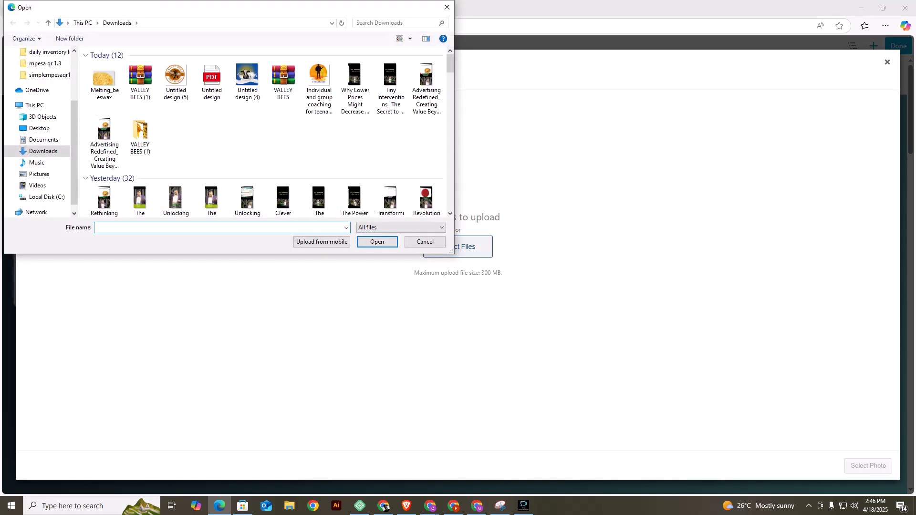
pyautogui.doubleClick(134, 136)
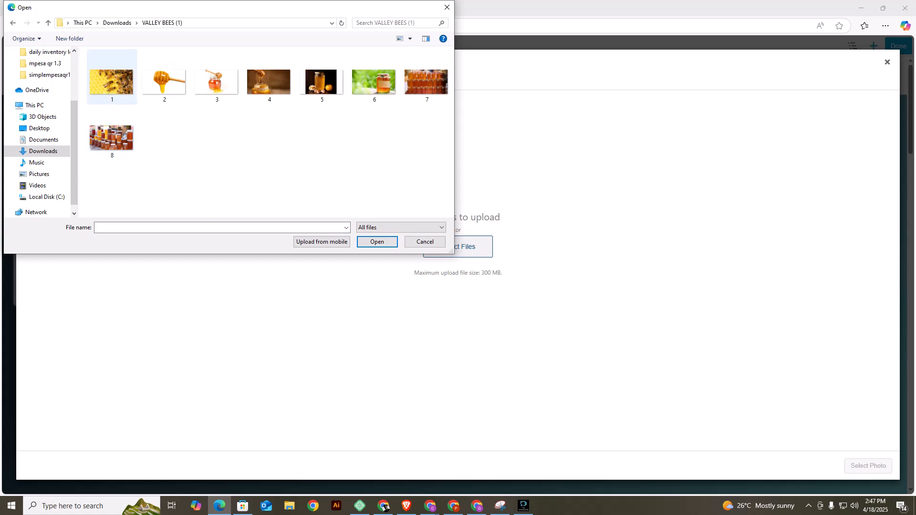
pyautogui.click(111, 81)
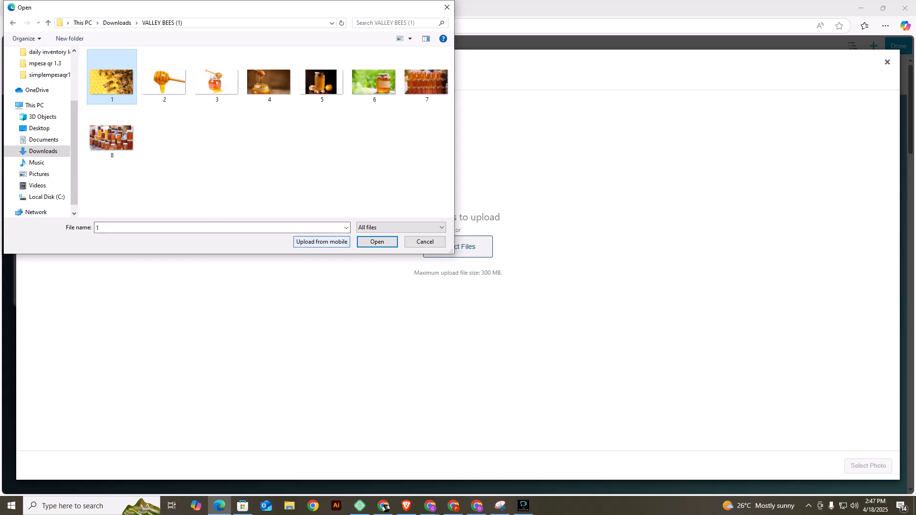
pyautogui.click(321, 242)
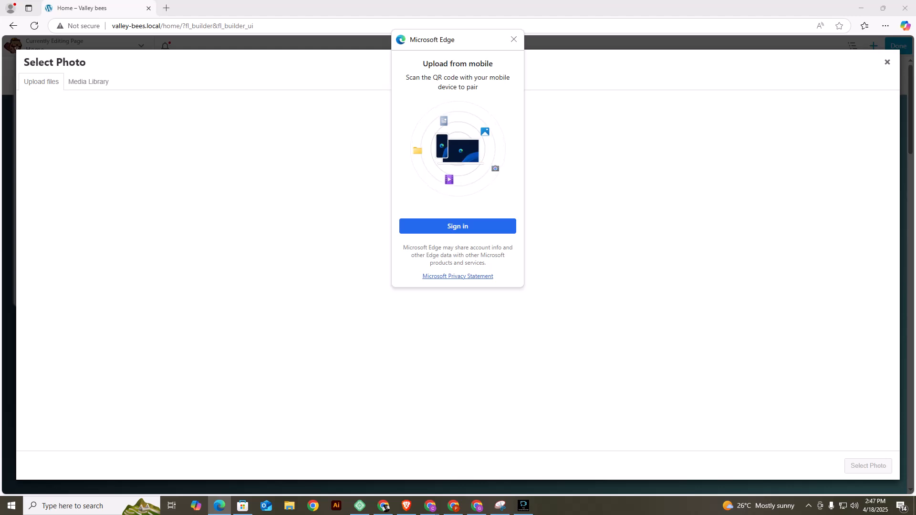
pyautogui.click(514, 40)
# Upload photo 1 from the VALLEY BEES (1) folder in Downloads and use it as the first row's background photo.
pyautogui.click(458, 246)
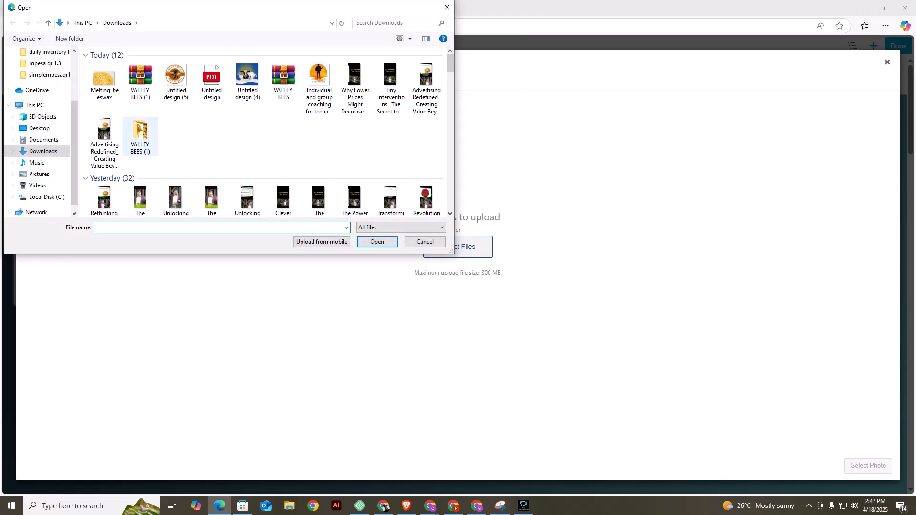
pyautogui.doubleClick(140, 134)
pyautogui.click(111, 78)
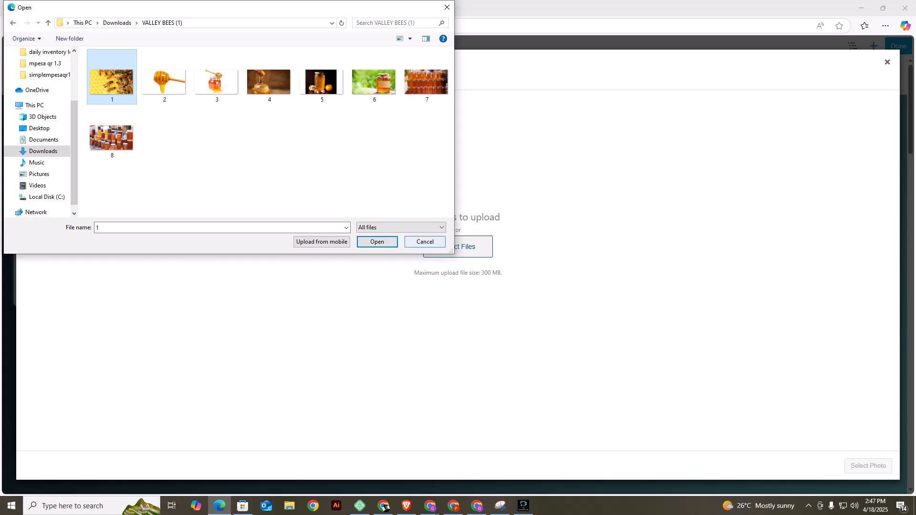
pyautogui.click(377, 242)
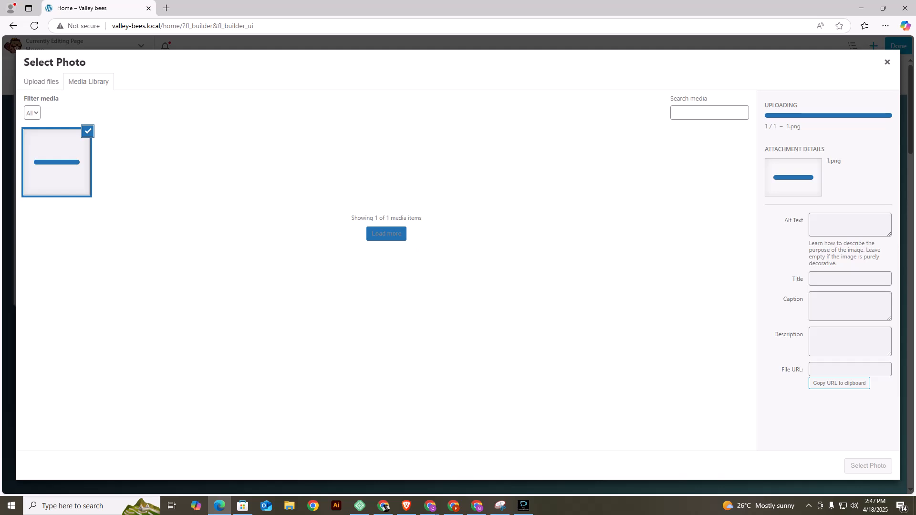
pyautogui.click(868, 466)
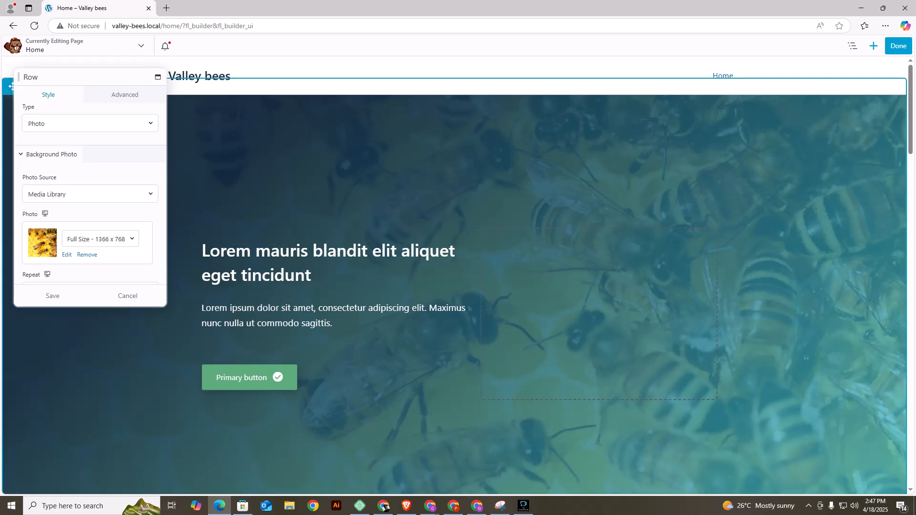
# Clear both gradient colours of the first row's background overlay and change its overlay type to Color.
pyautogui.scroll(-3, 597, 311)
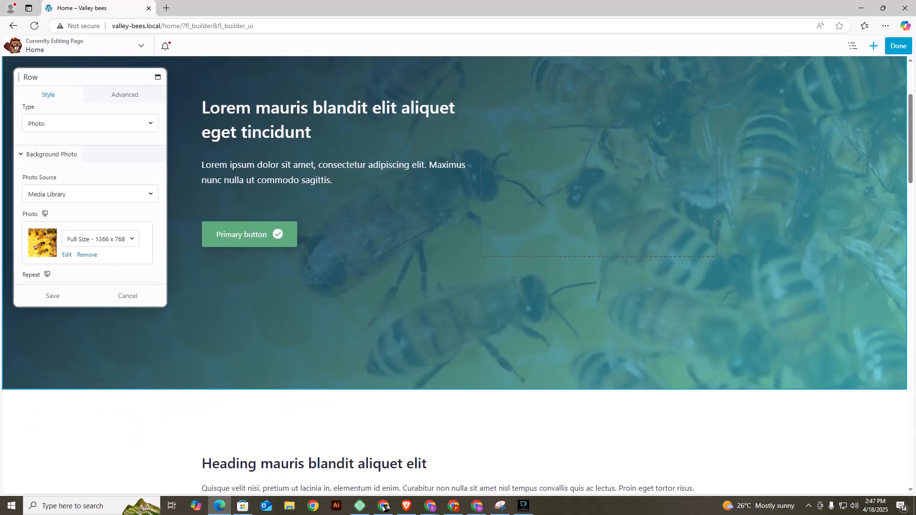
pyautogui.scroll(3, 599, 310)
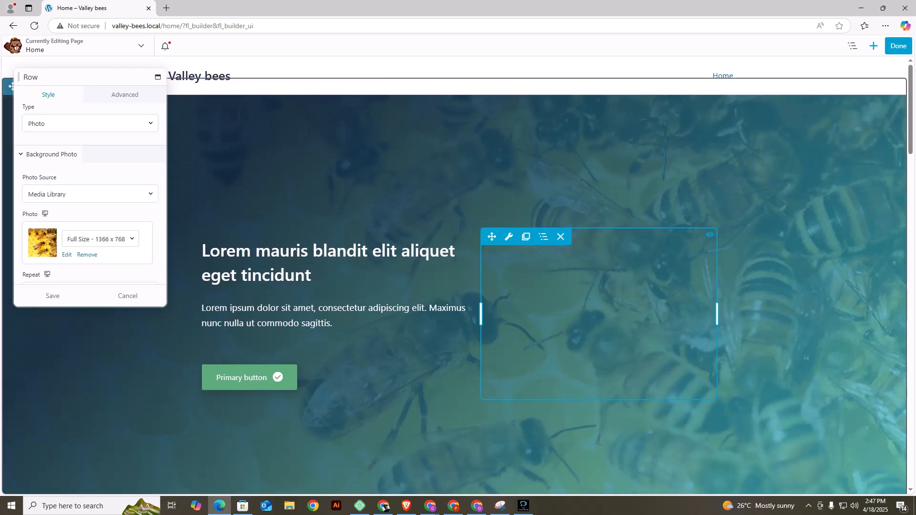
pyautogui.scroll(-4, 90, 196)
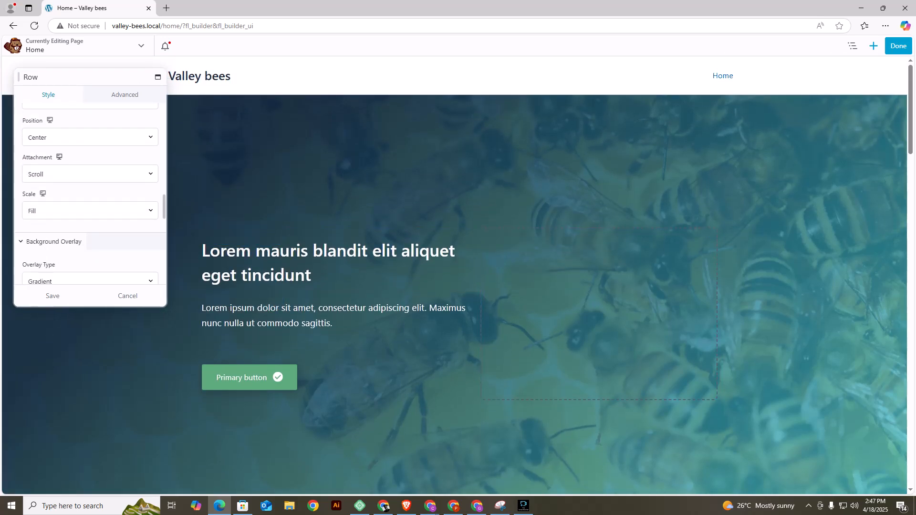
pyautogui.scroll(-4, 90, 196)
pyautogui.scroll(2, 89, 196)
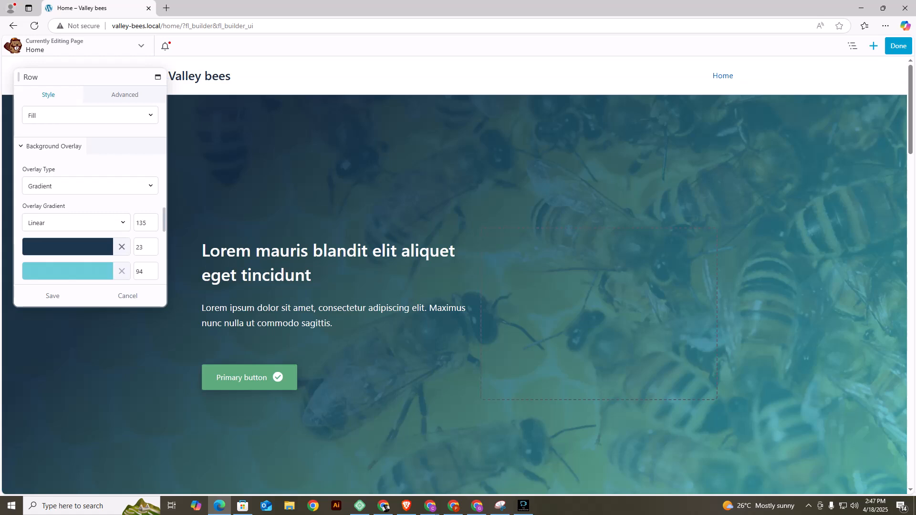
pyautogui.click(122, 246)
pyautogui.click(122, 271)
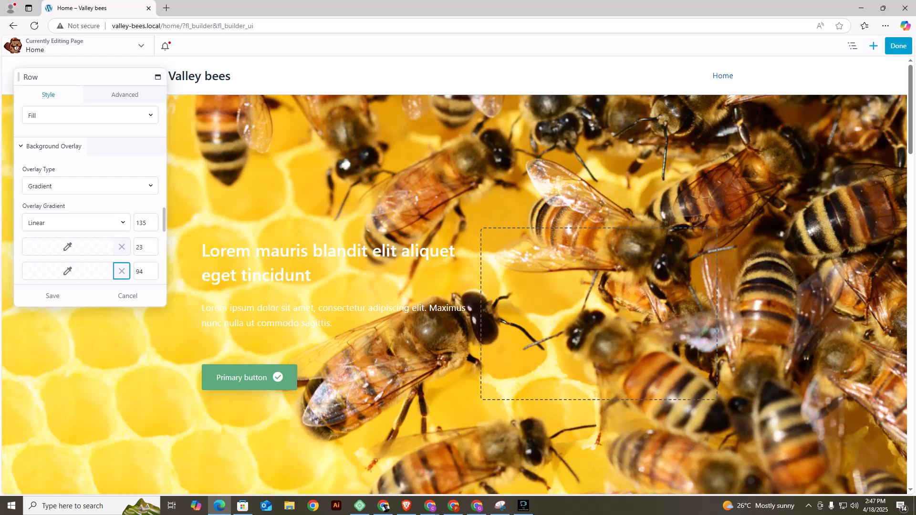
pyautogui.click(90, 186)
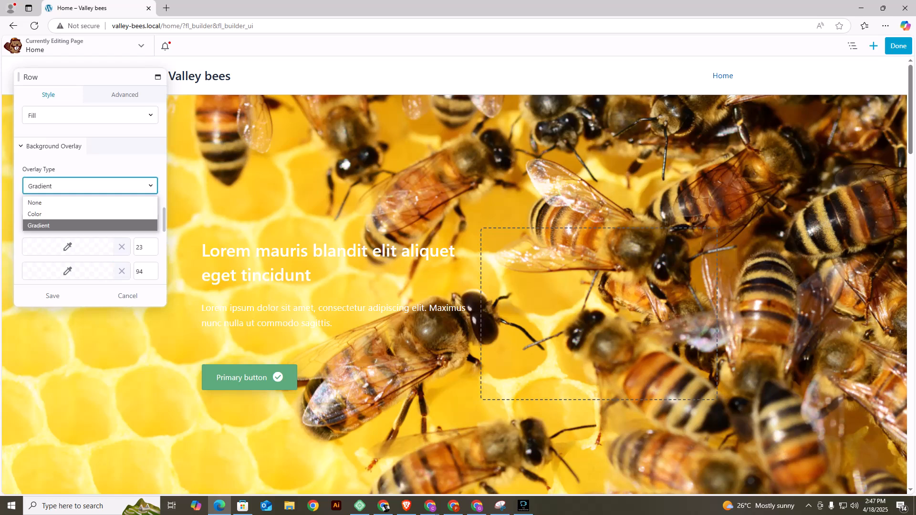
pyautogui.click(72, 214)
# Set the first row's overlay colour to semi-transparent black so the bee photo shows through, and save the row settings.
pyautogui.click(79, 222)
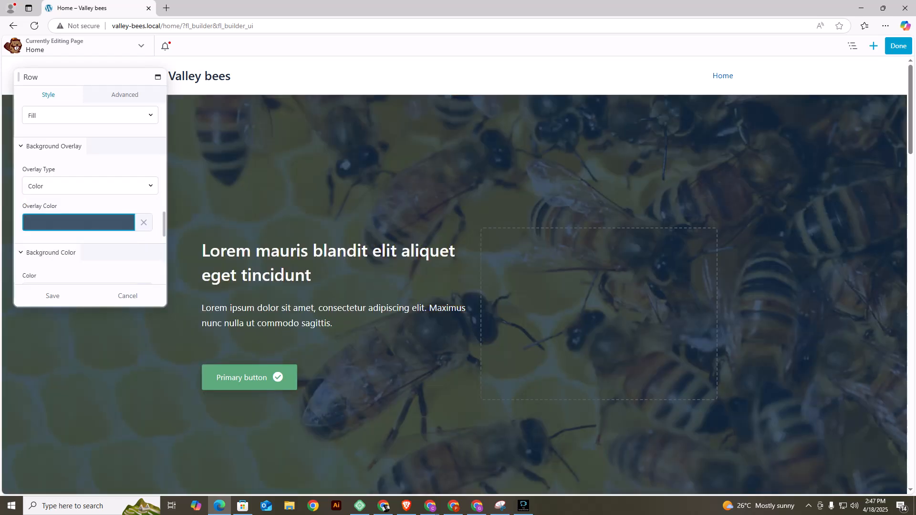
pyautogui.click(79, 222)
pyautogui.moveTo(106, 317); pyautogui.dragTo(104, 342)
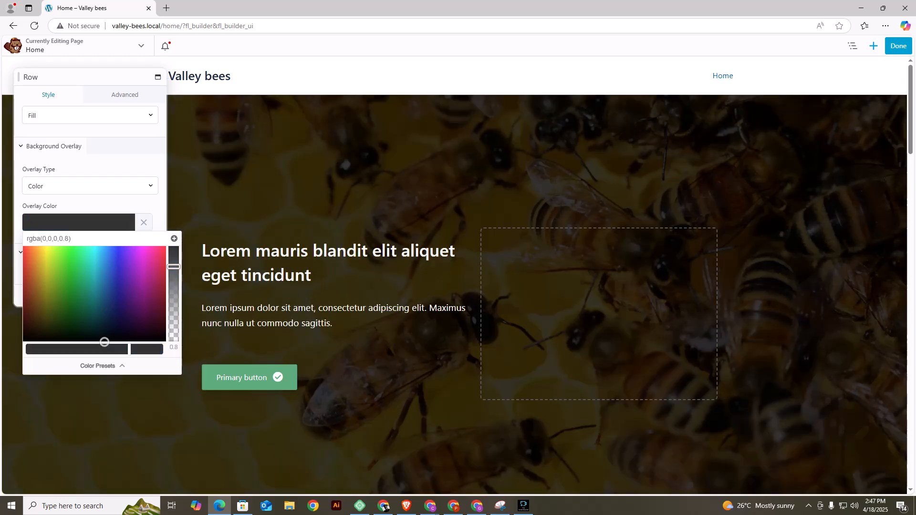
pyautogui.moveTo(174, 266); pyautogui.dragTo(173, 297)
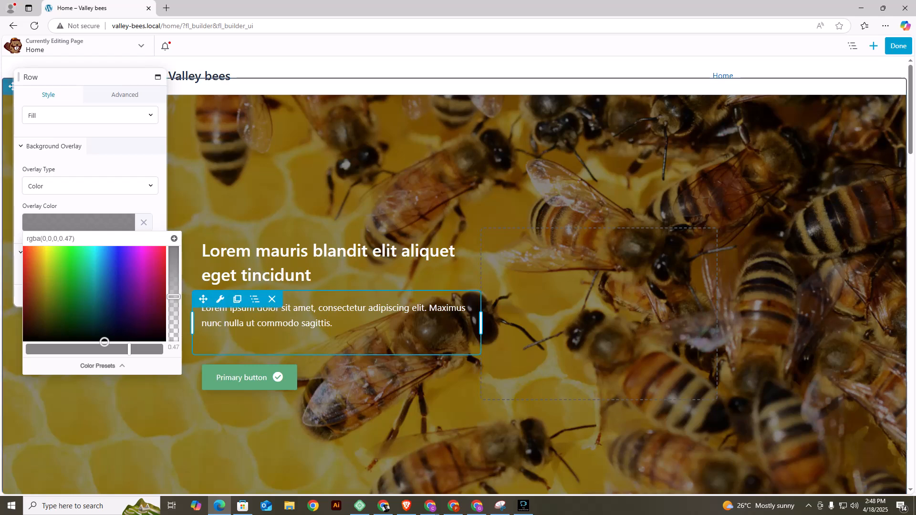
pyautogui.moveTo(173, 297); pyautogui.dragTo(174, 291)
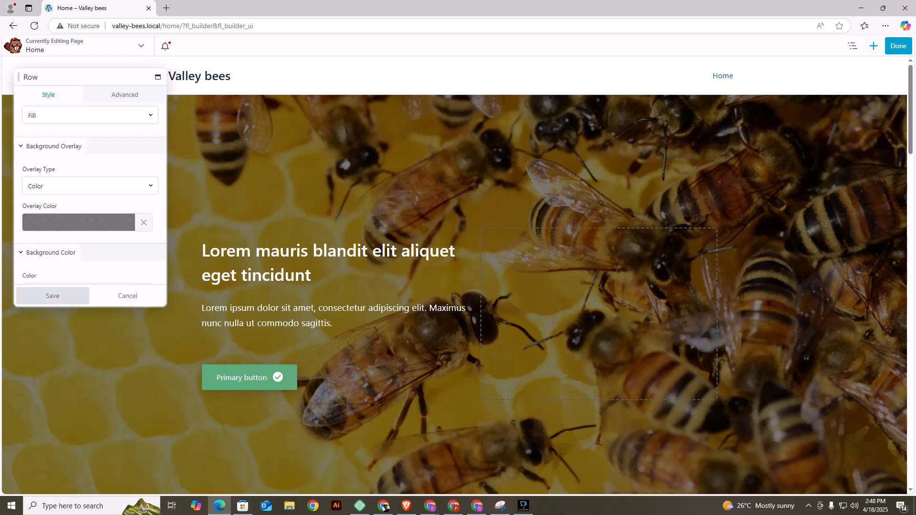
pyautogui.click(51, 294)
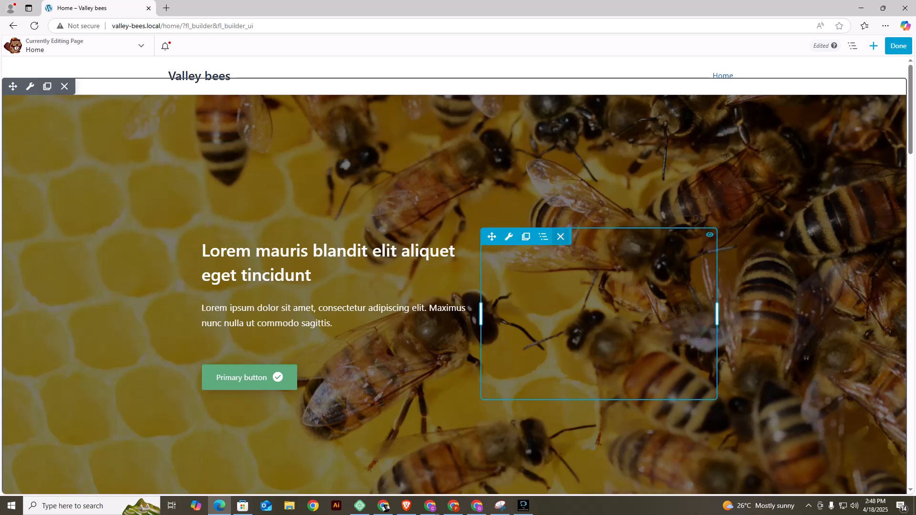
# Delete the empty block beside the first row's text and change the row's main heading to "VALLEY BEES".
pyautogui.click(560, 237)
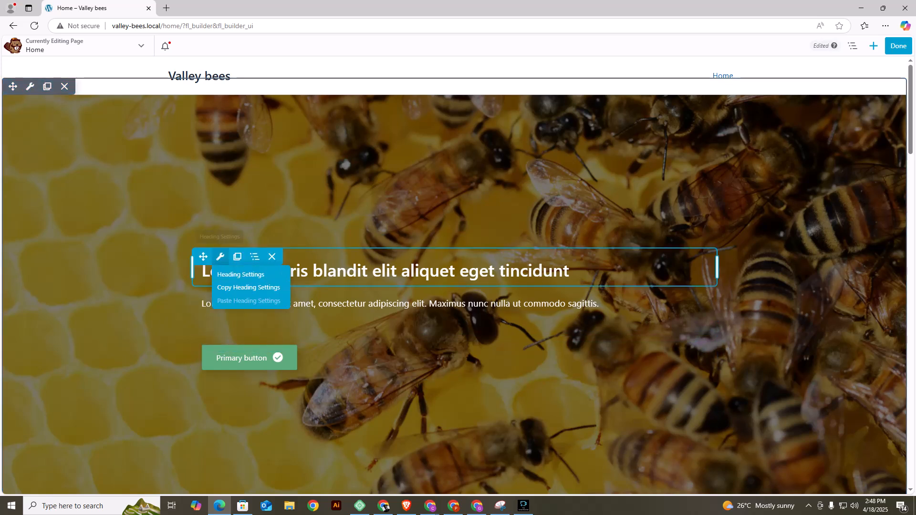
pyautogui.moveTo(220, 257)
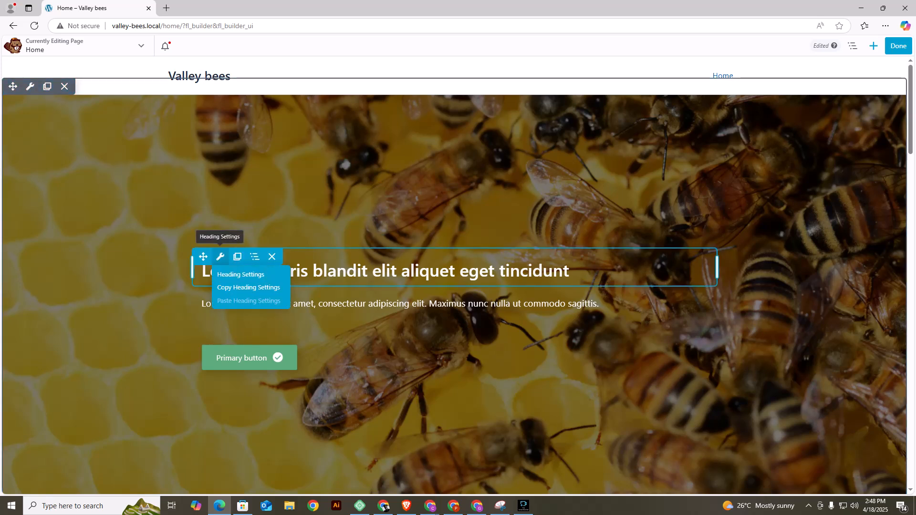
pyautogui.click(220, 256)
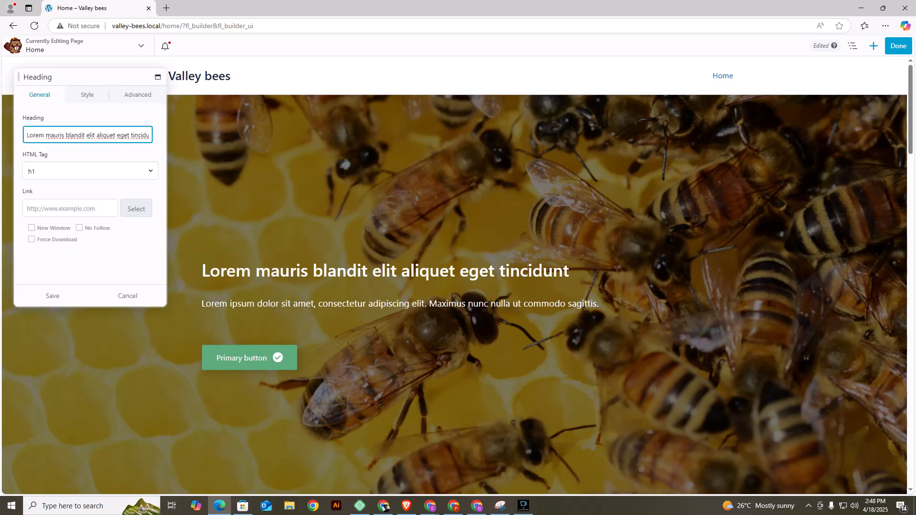
pyautogui.hotkey('ctrl', 'a')
pyautogui.write('HONEY')
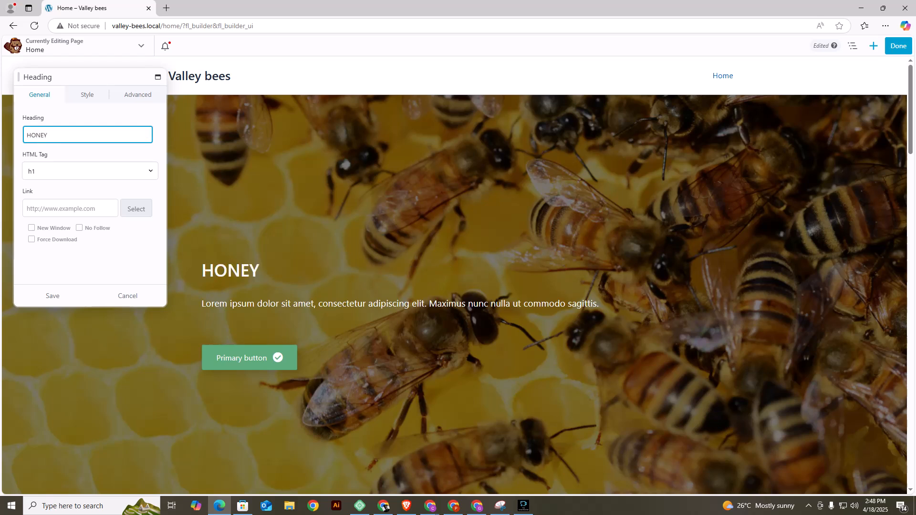
pyautogui.press('BackSpace')
pyautogui.press('BackSpace')
pyautogui.press('BackSpace')
pyautogui.press('BackSpace')
pyautogui.press('BackSpace')
pyautogui.write('VALE')
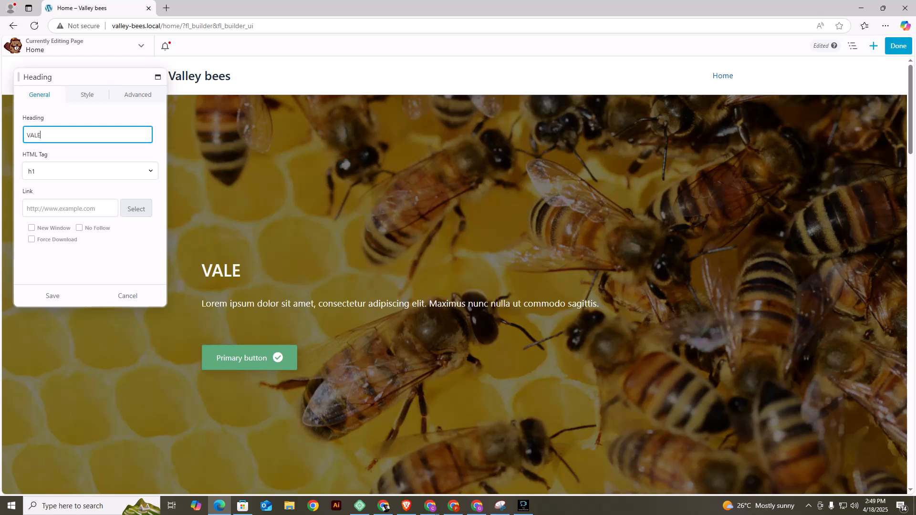
pyautogui.press('BackSpace')
pyautogui.write('LEY BEES')
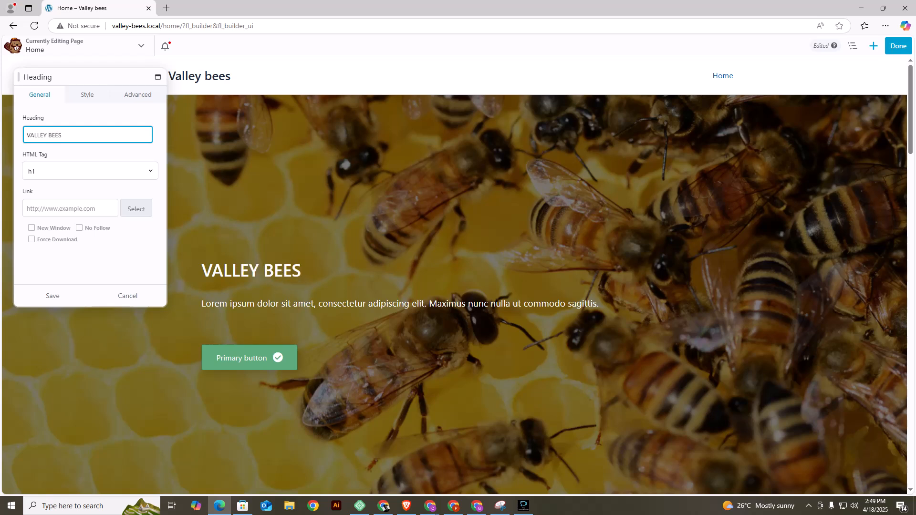
# Set the VALLEY BEES heading's font family to Helvetica and its weight to Bold.
pyautogui.click(87, 94)
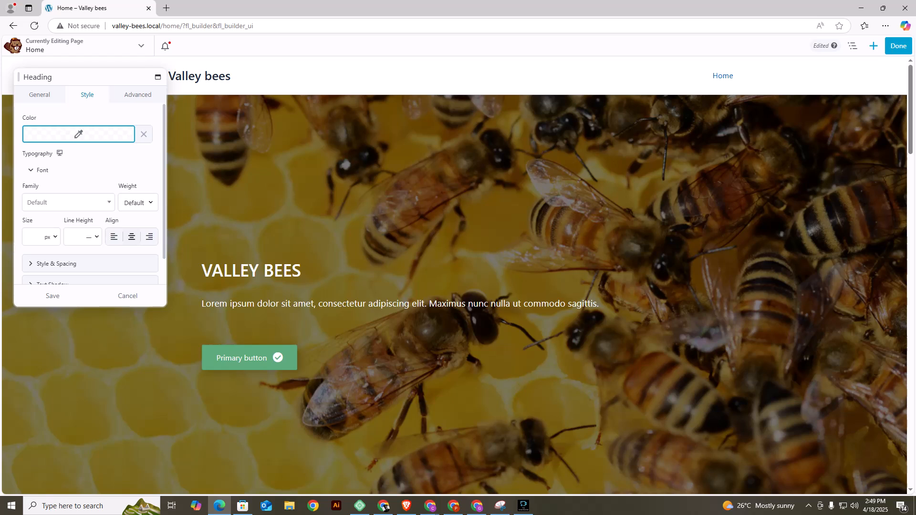
pyautogui.click(69, 203)
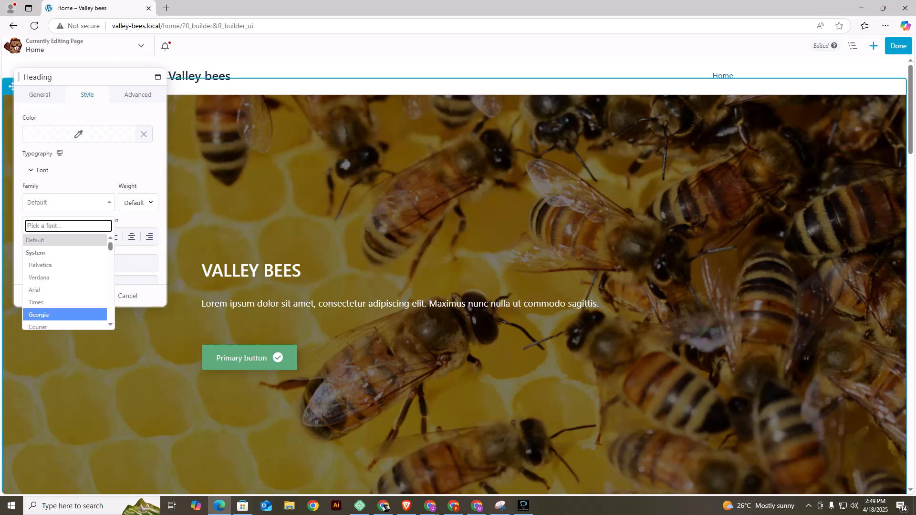
pyautogui.scroll(-1, 64, 302)
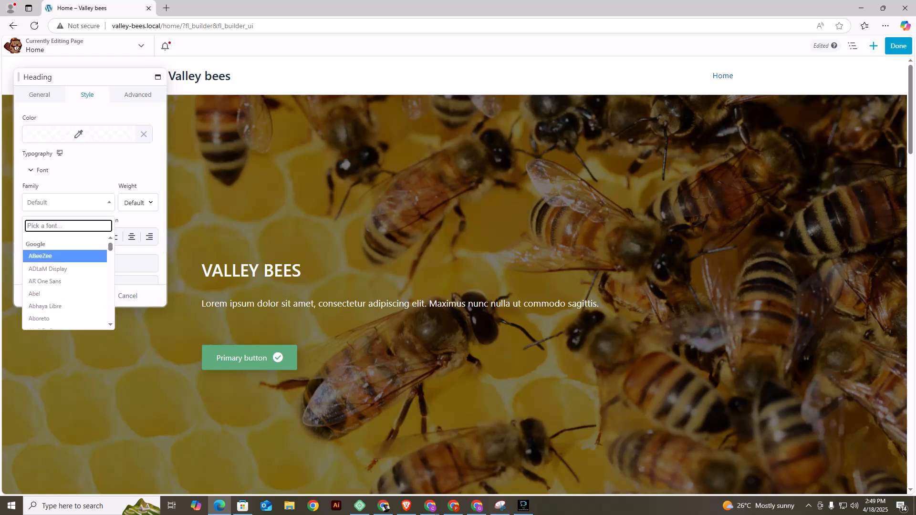
pyautogui.scroll(1, 65, 279)
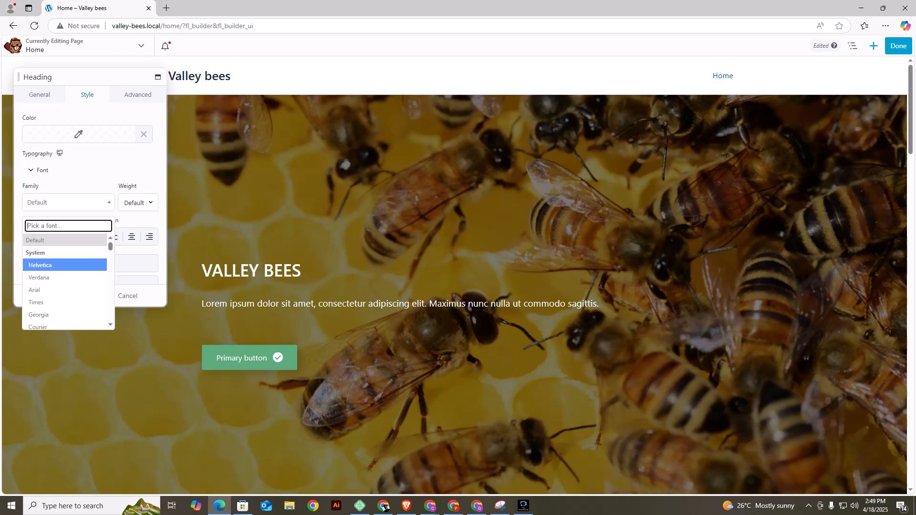
pyautogui.click(40, 264)
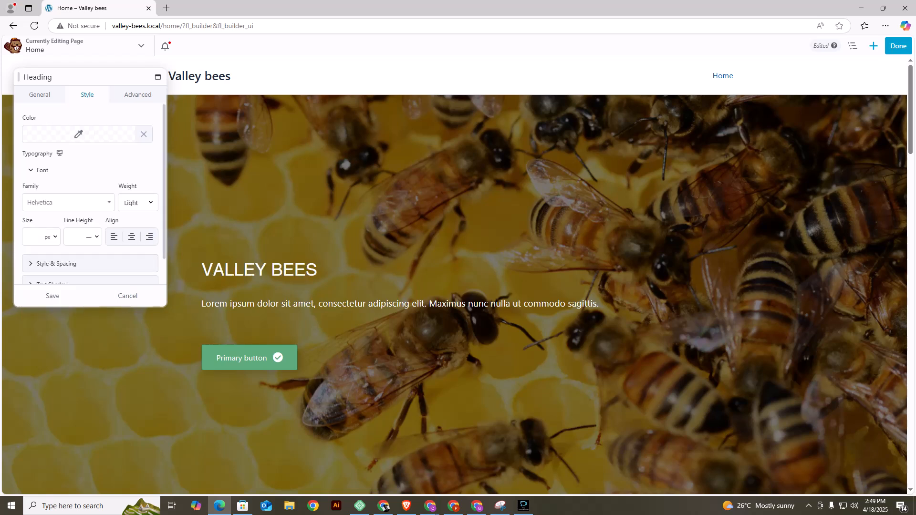
pyautogui.click(138, 202)
pyautogui.click(132, 242)
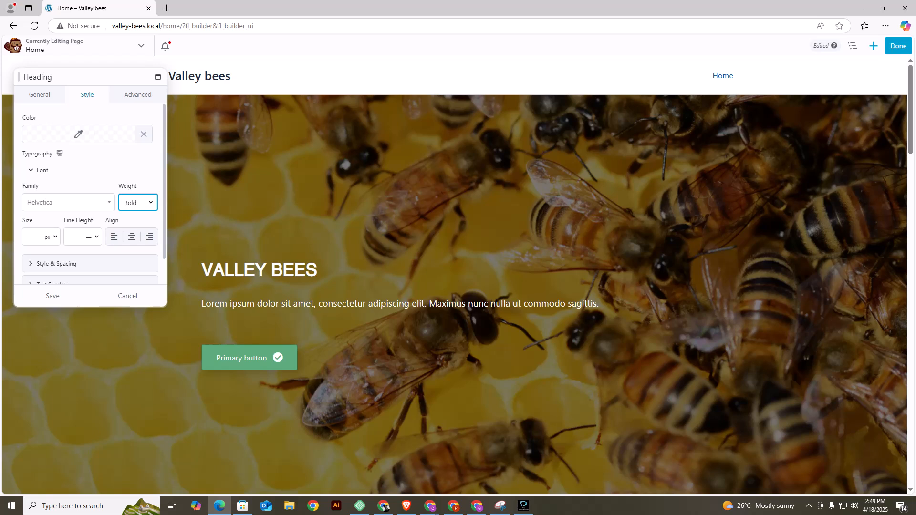
# Set the VALLEY BEES heading's font size to 108 px.
pyautogui.click(32, 237)
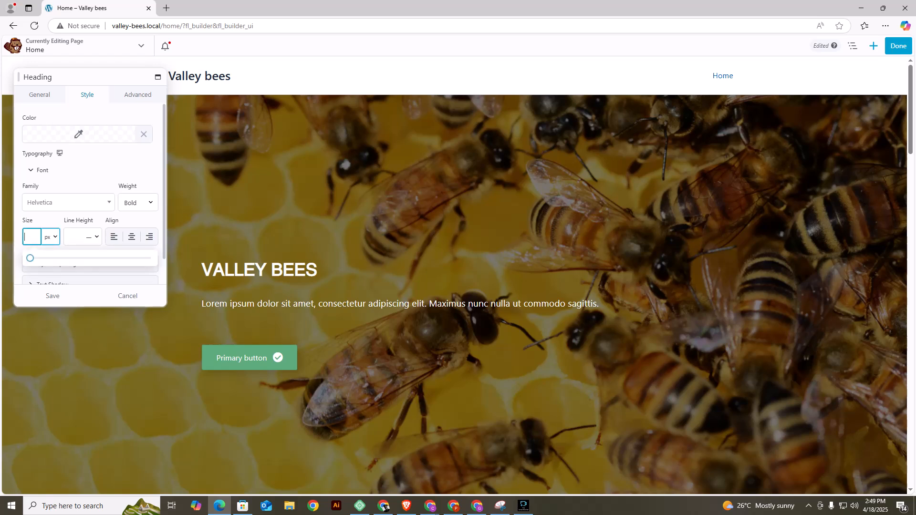
pyautogui.write('99')
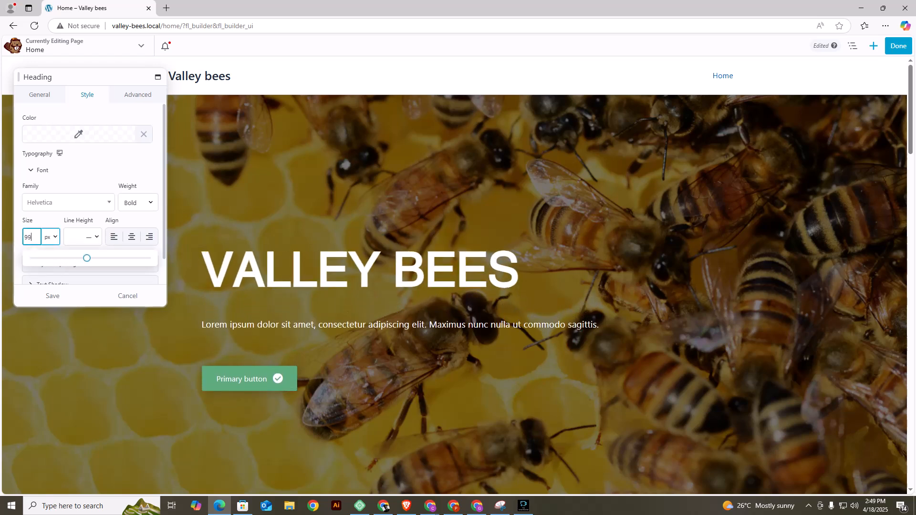
pyautogui.moveTo(87, 258)
pyautogui.mouseDown()
pyautogui.moveTo(106, 258)
pyautogui.moveTo(92, 259)
pyautogui.mouseUp()
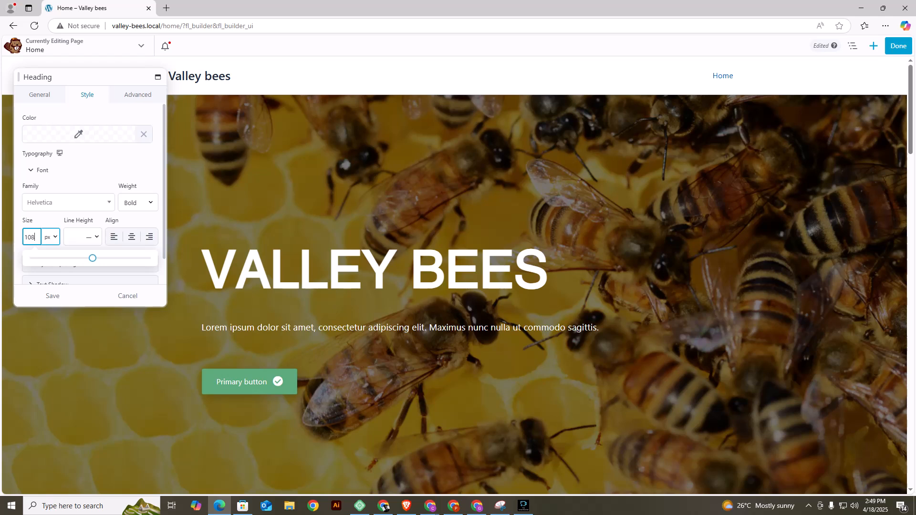
# Centre-align the VALLEY BEES heading and save the heading settings.
pyautogui.click(132, 237)
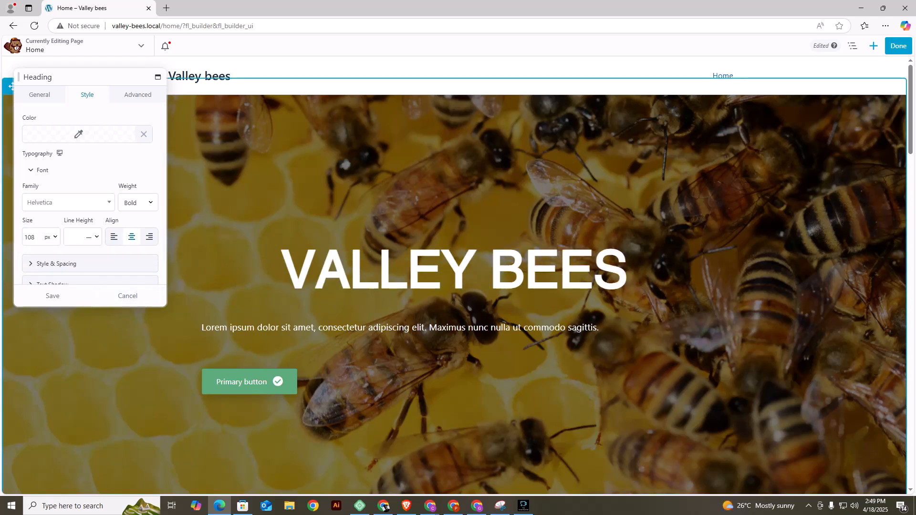
pyautogui.click(52, 296)
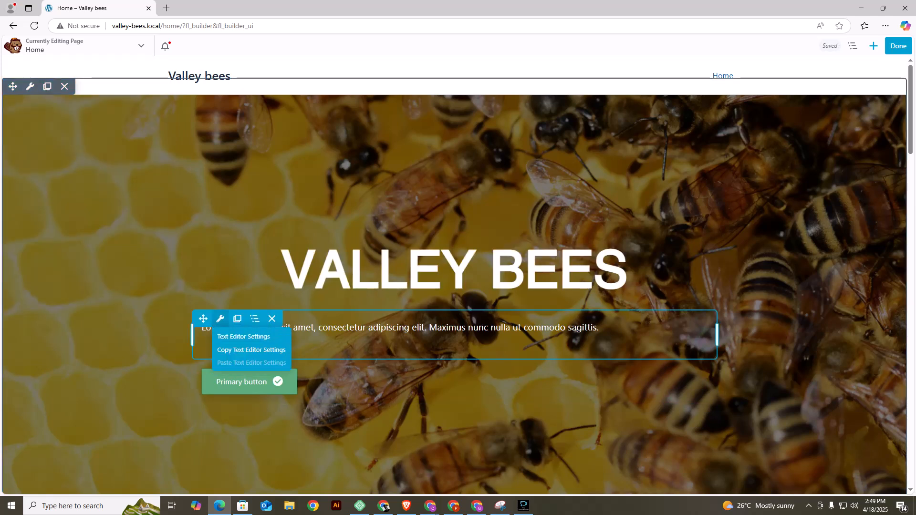
# Replace the paragraph below the heading with "The most original honey in Nairobi", centre it and save the text settings.
pyautogui.click(220, 319)
pyautogui.click(39, 95)
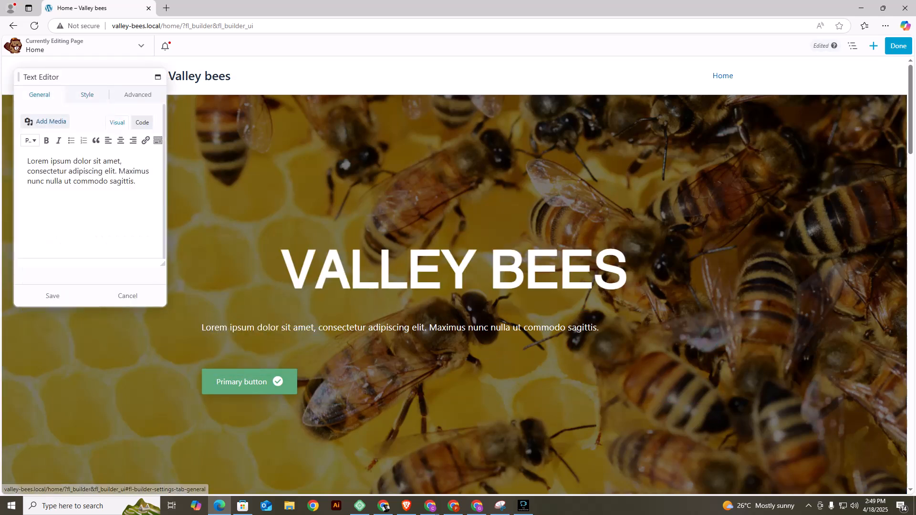
pyautogui.tripleClick(86, 171)
pyautogui.press('BackSpace')
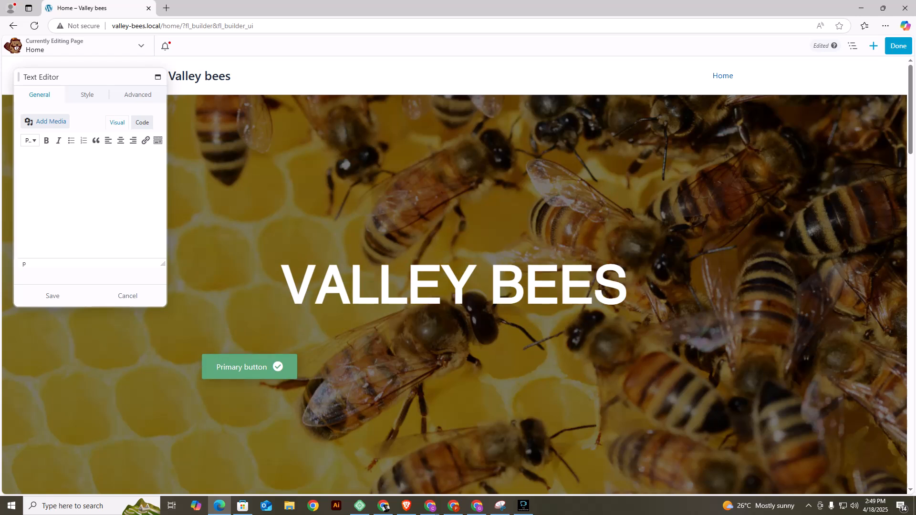
pyautogui.write('thi s')
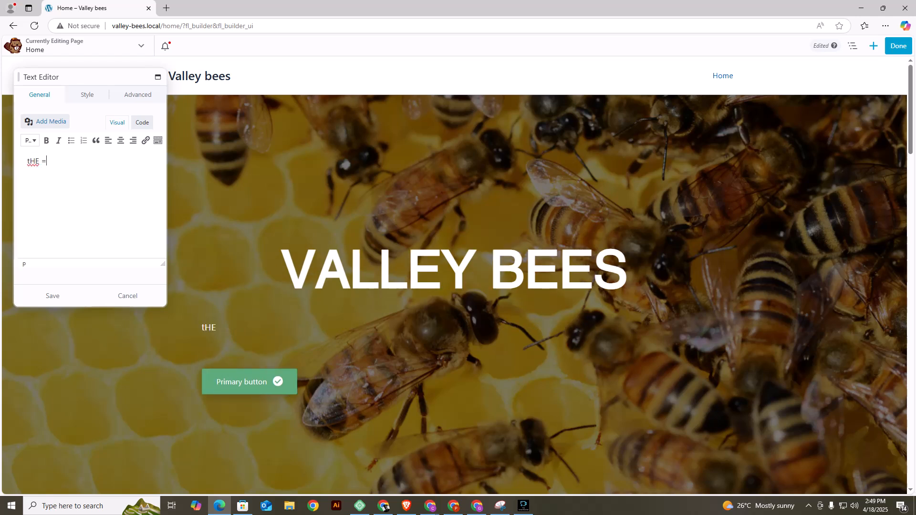
pyautogui.press('BackSpace')
pyautogui.press('BackSpace')
pyautogui.press('BackSpace')
pyautogui.press('BackSpace')
pyautogui.press('BackSpace')
pyautogui.write('The most origi')
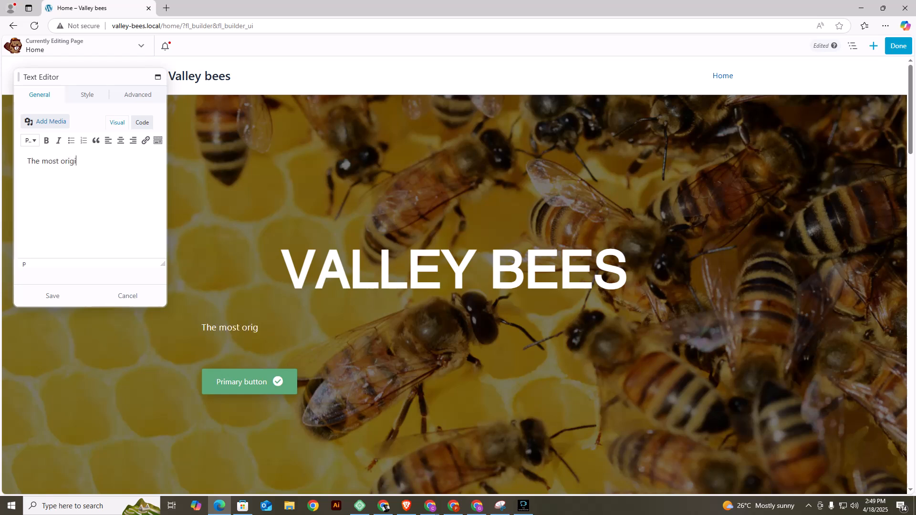
pyautogui.write('nal honey in Nairobi')
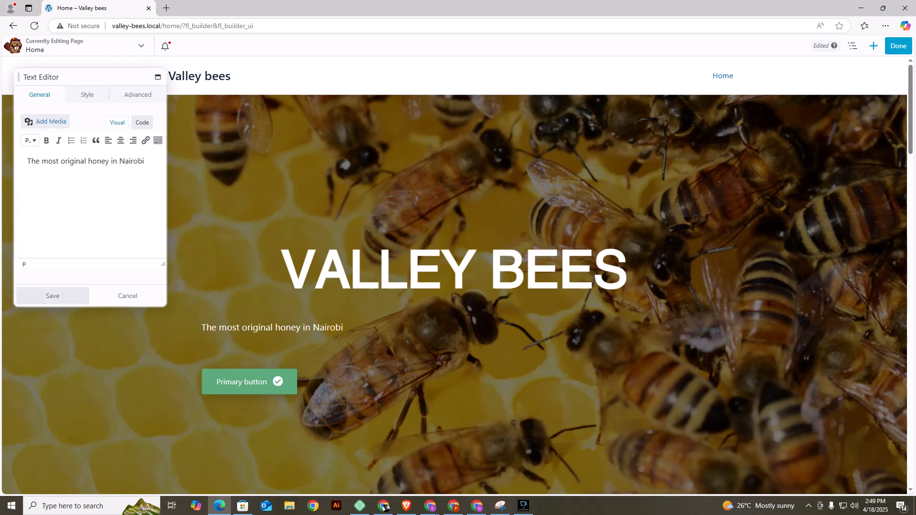
pyautogui.click(120, 140)
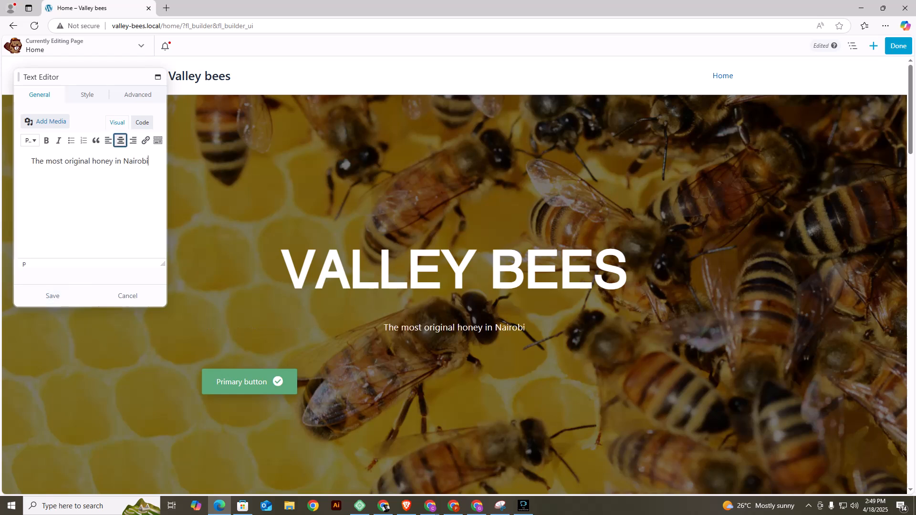
pyautogui.click(53, 295)
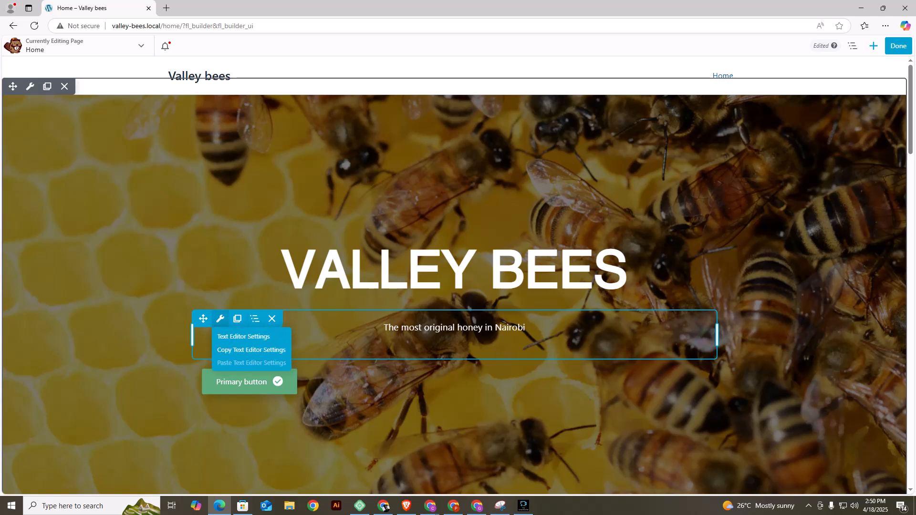
# Set the font weight of the tagline below the heading to Semi-Bold.
pyautogui.click(220, 319)
pyautogui.click(87, 94)
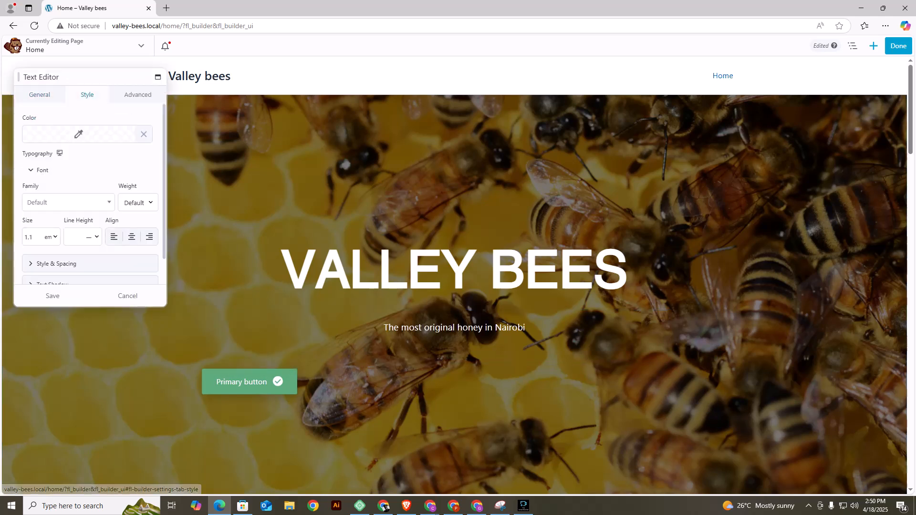
pyautogui.click(138, 202)
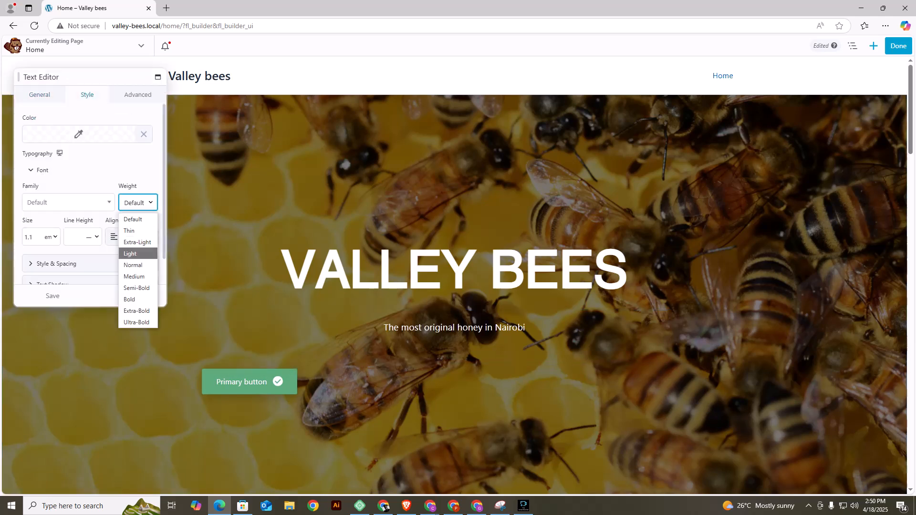
pyautogui.press('Return')
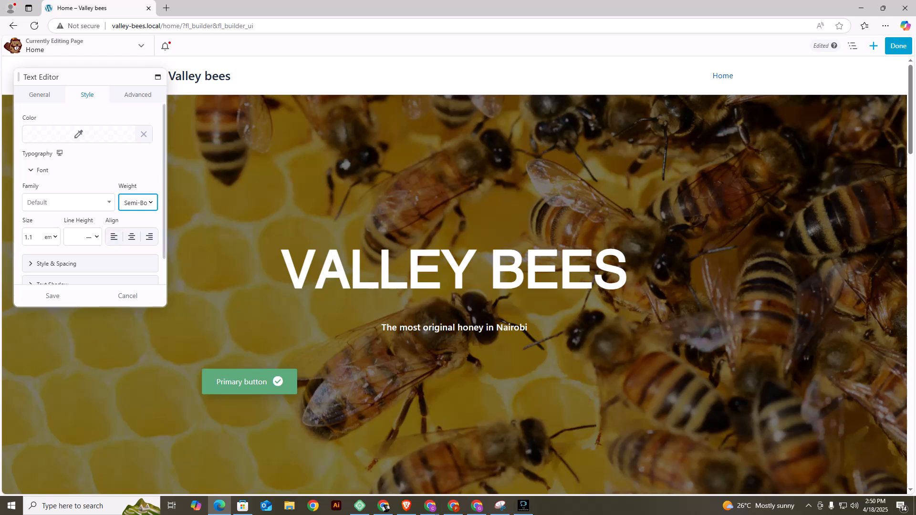
pyautogui.scroll(-2, 90, 203)
# Italicize the whole tagline, add a full stop after "Nairobi" and save the text settings.
pyautogui.click(39, 95)
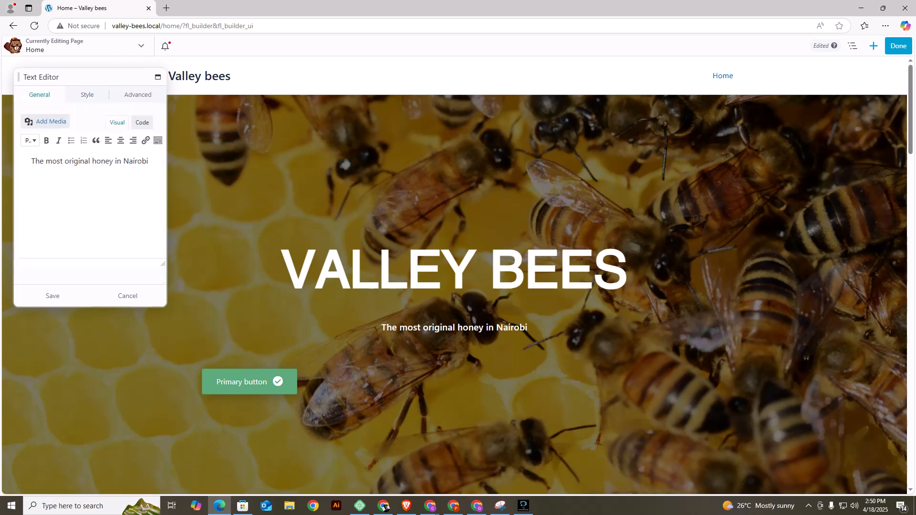
pyautogui.doubleClick(79, 161)
pyautogui.tripleClick(80, 161)
pyautogui.click(58, 140)
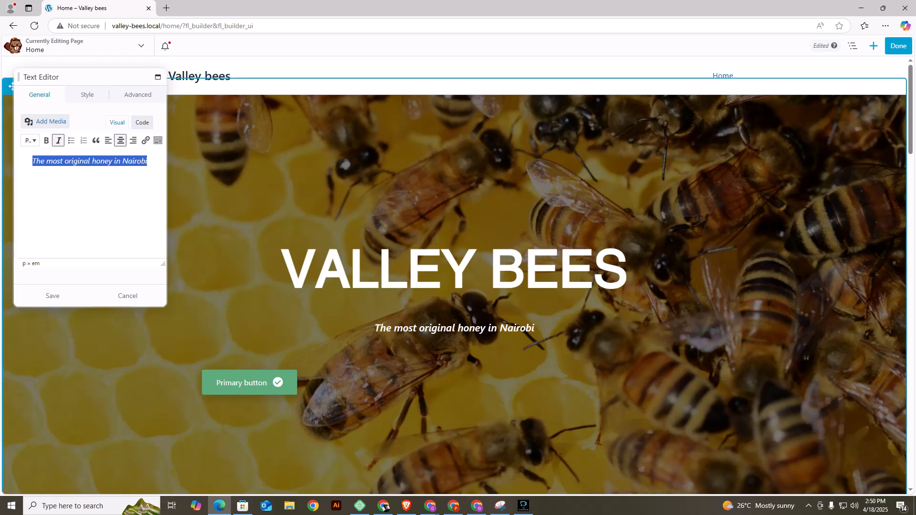
pyautogui.click(148, 162)
pyautogui.write('.')
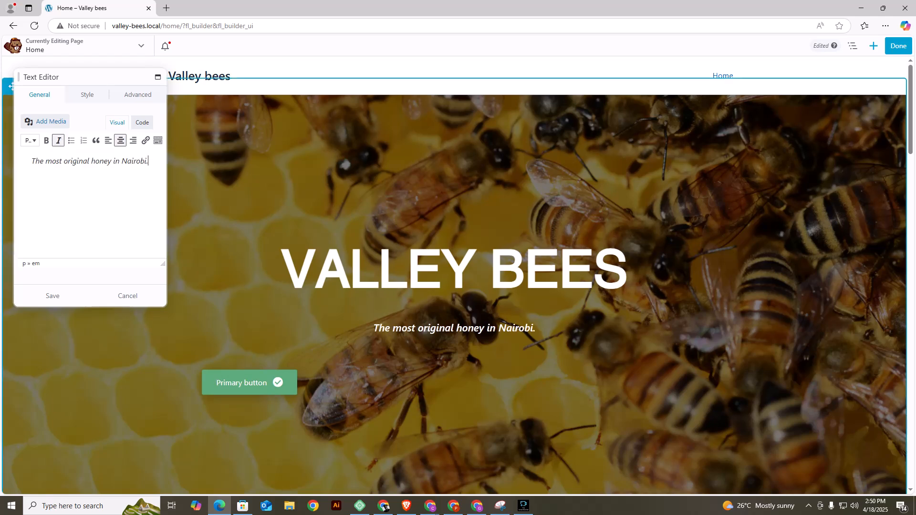
pyautogui.click(53, 296)
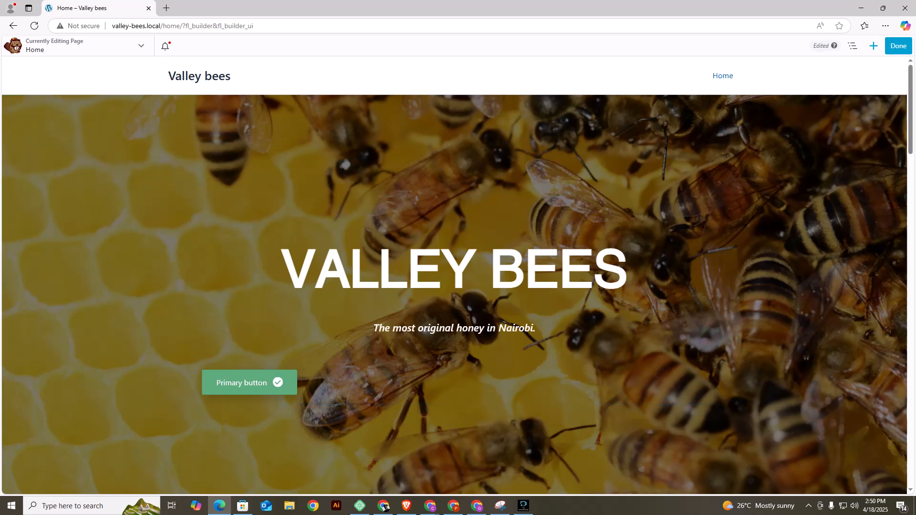
# Change the primary button's text to "Buy Now" and replace its check mark icon with the spray bottle icon.
pyautogui.moveTo(272, 386)
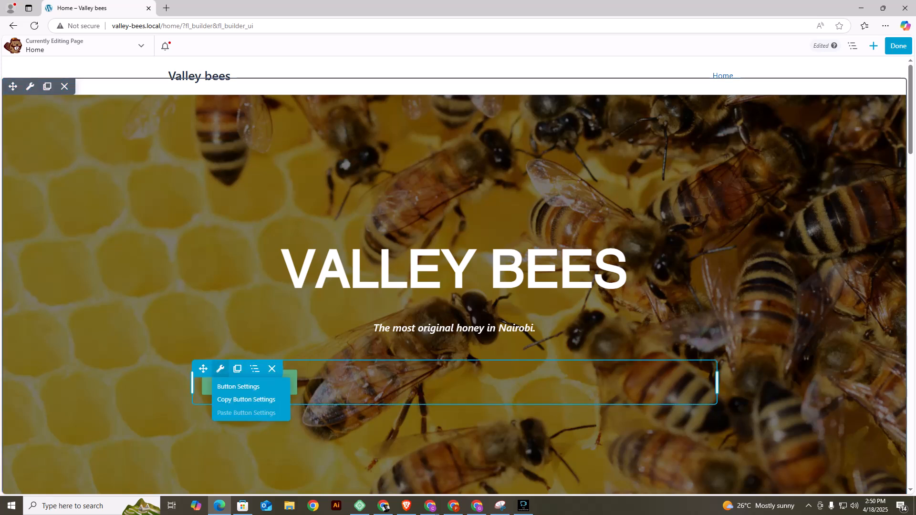
pyautogui.click(220, 369)
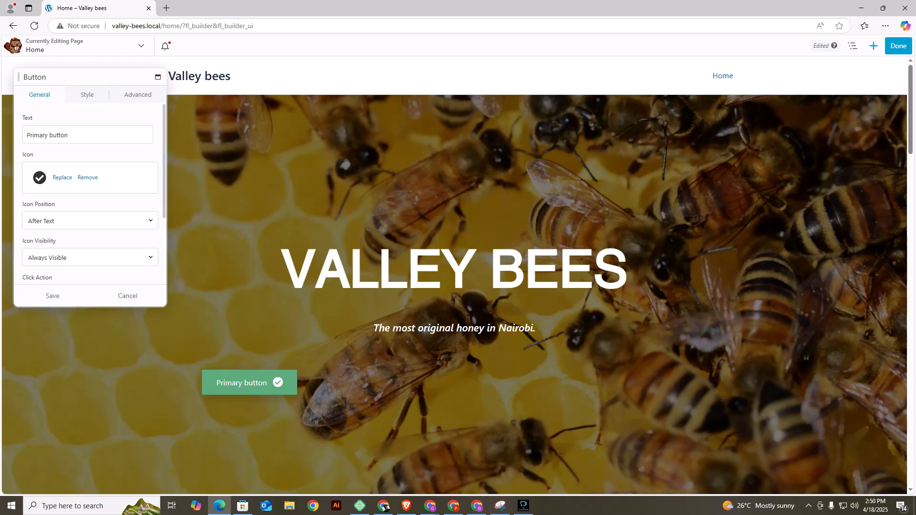
pyautogui.moveTo(57, 77); pyautogui.dragTo(731, 129)
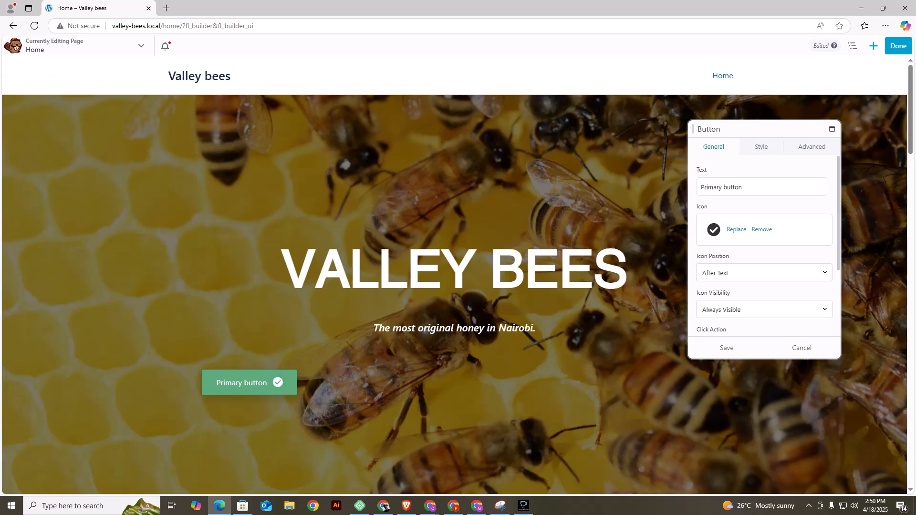
pyautogui.tripleClick(733, 187)
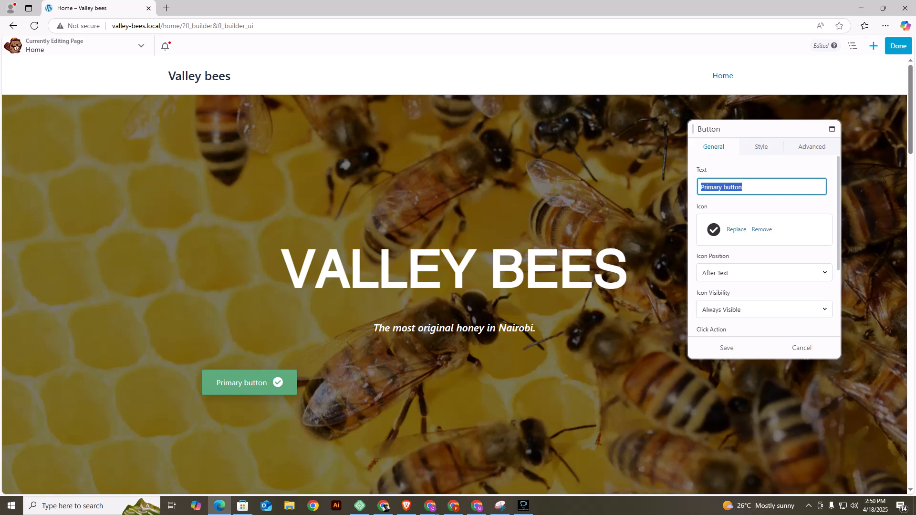
pyautogui.write('Buy ')
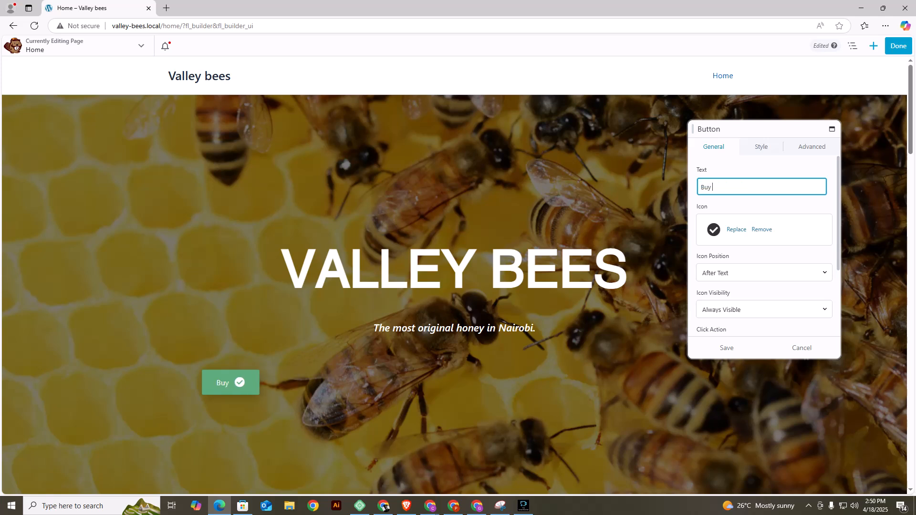
pyautogui.write('Now')
pyautogui.press('BackSpace')
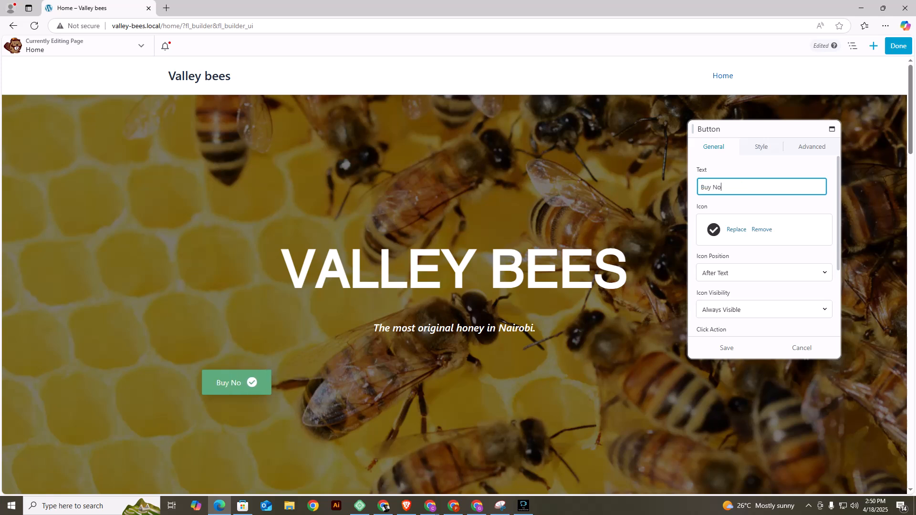
pyautogui.write('w')
pyautogui.click(736, 229)
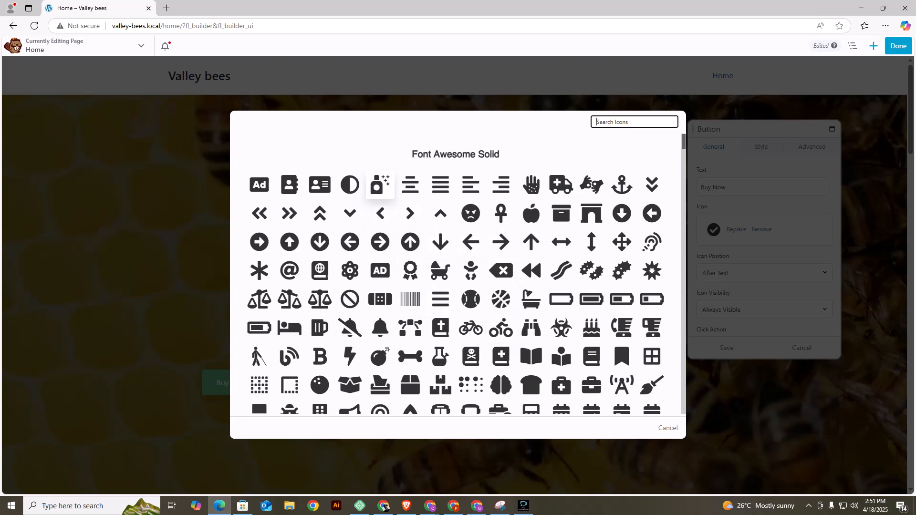
pyautogui.click(379, 184)
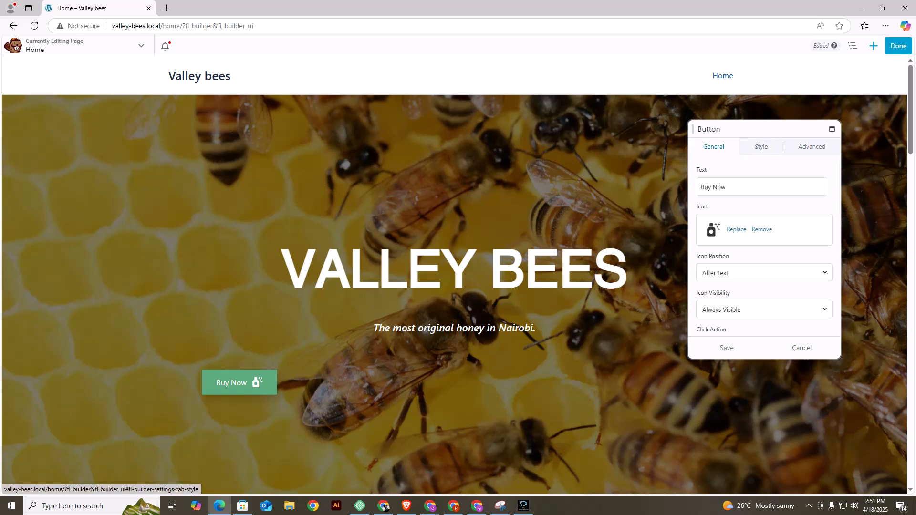
# Clear the Buy Now button's background colour and background hover colour, keeping the background style Flat.
pyautogui.click(761, 146)
pyautogui.scroll(-3, 764, 246)
pyautogui.scroll(-1, 763, 245)
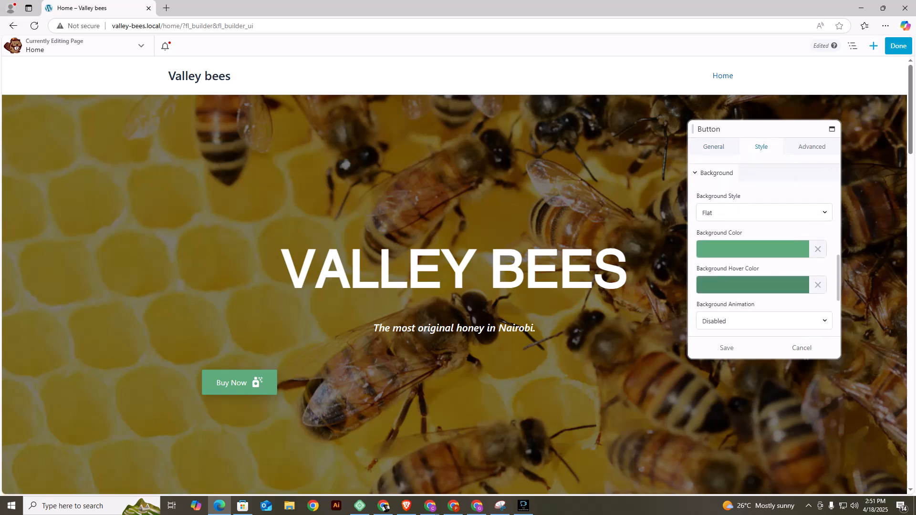
pyautogui.click(818, 249)
pyautogui.click(753, 285)
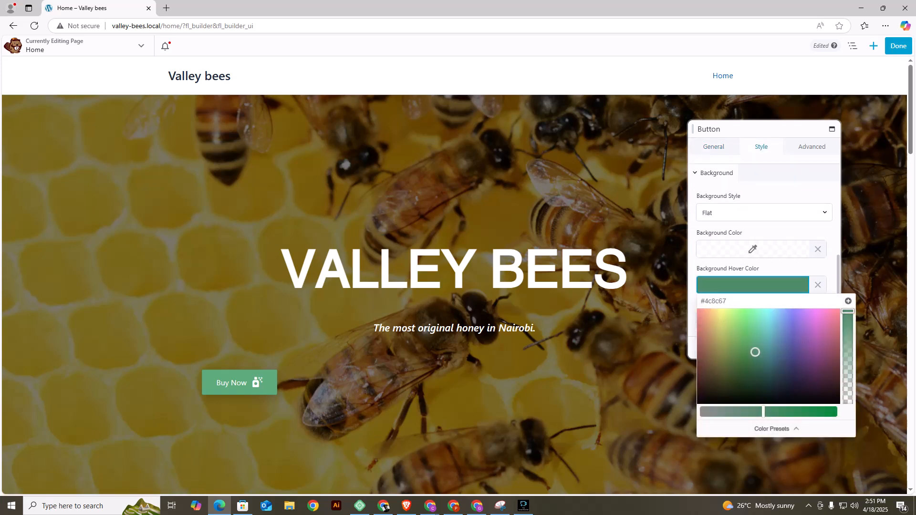
pyautogui.click(818, 285)
pyautogui.click(763, 213)
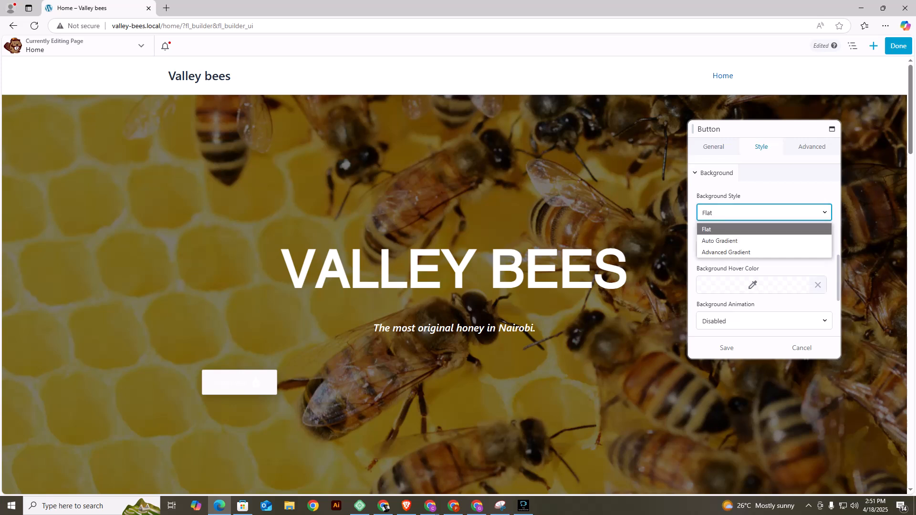
pyautogui.click(764, 229)
# Set the Buy Now button's background colour to golden yellow #edb900 and add that colour to the presets.
pyautogui.click(752, 249)
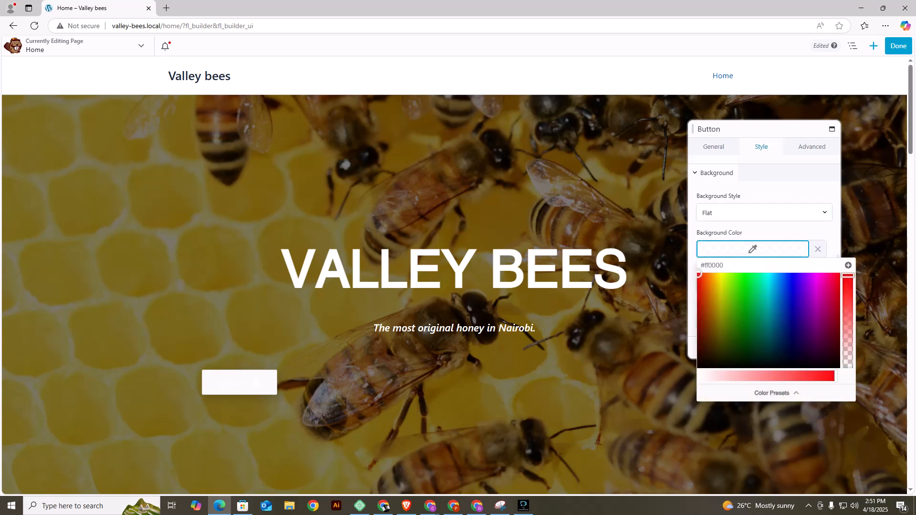
pyautogui.moveTo(715, 282); pyautogui.dragTo(716, 280)
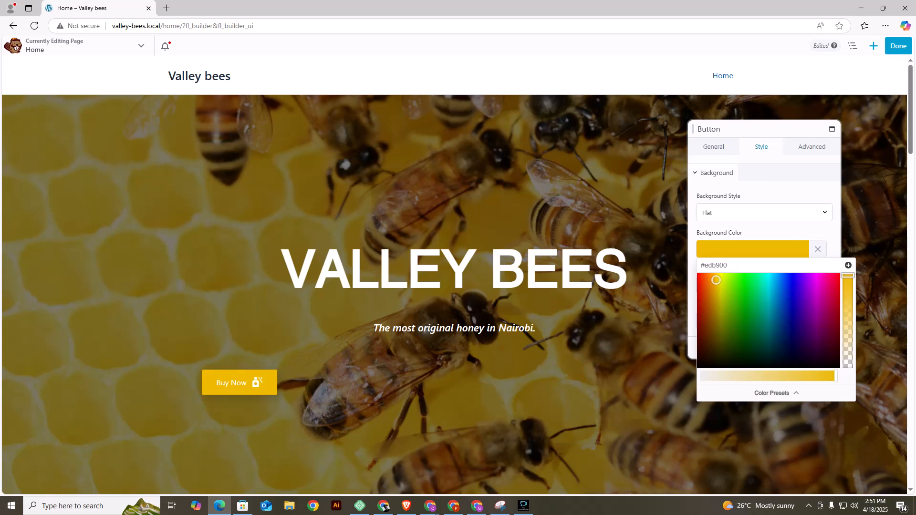
pyautogui.click(849, 265)
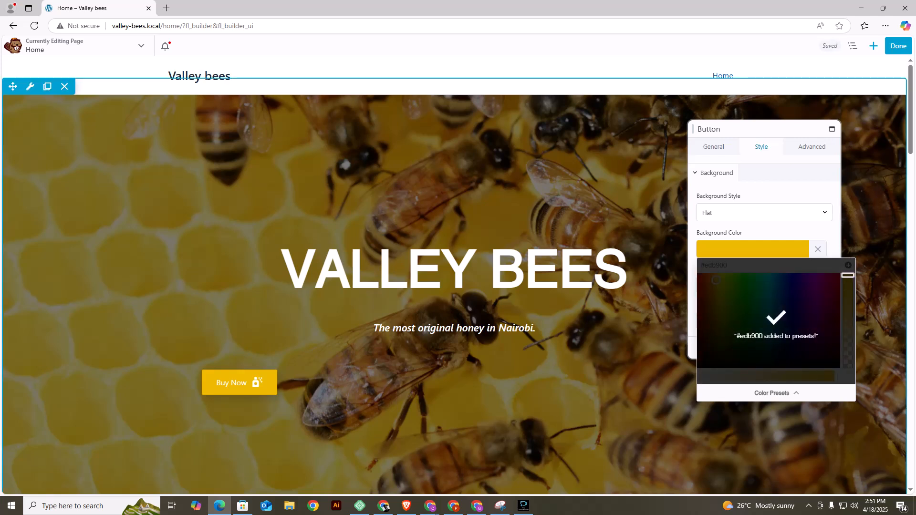
pyautogui.click(877, 220)
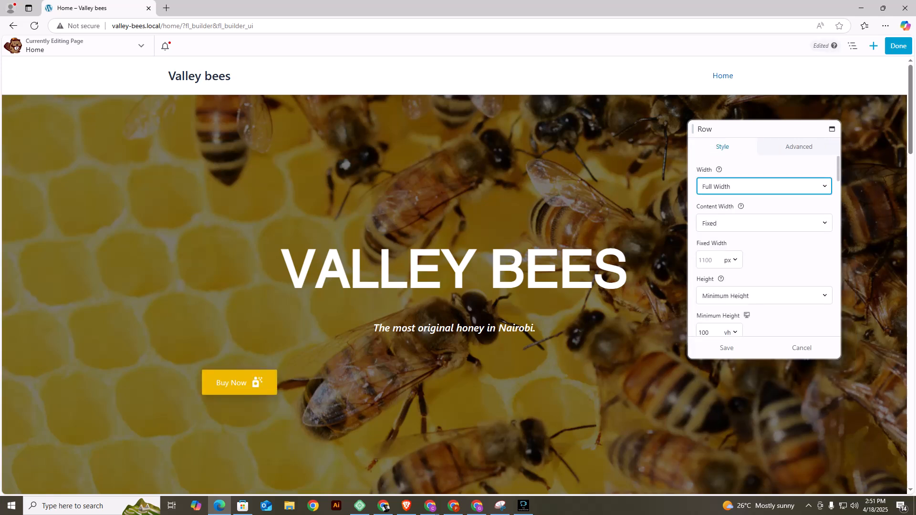
pyautogui.scroll(-10, 763, 246)
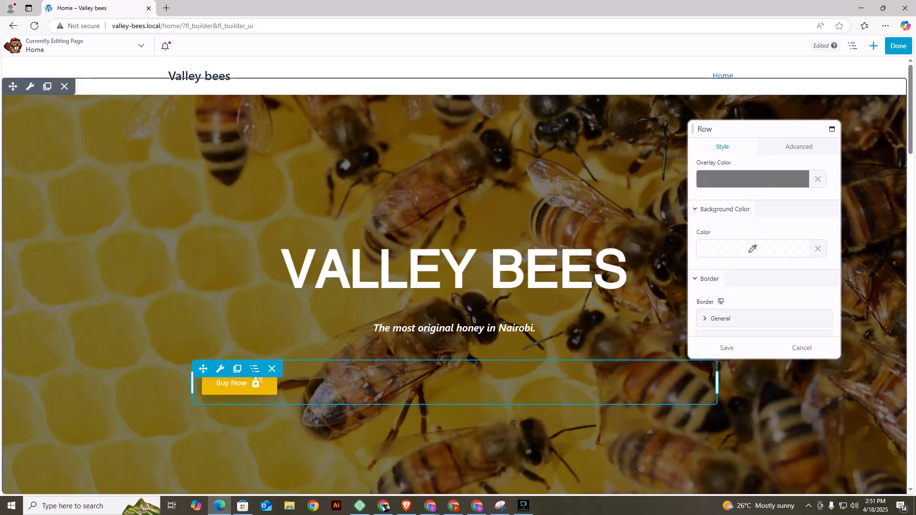
# Review the saved presets for the Buy Now button's background colour and save the button settings.
pyautogui.click(217, 383)
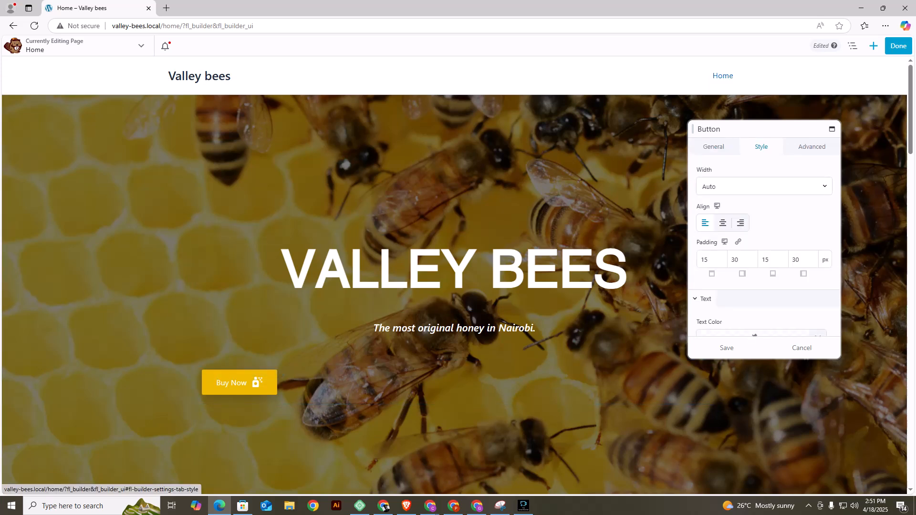
pyautogui.scroll(-10, 764, 246)
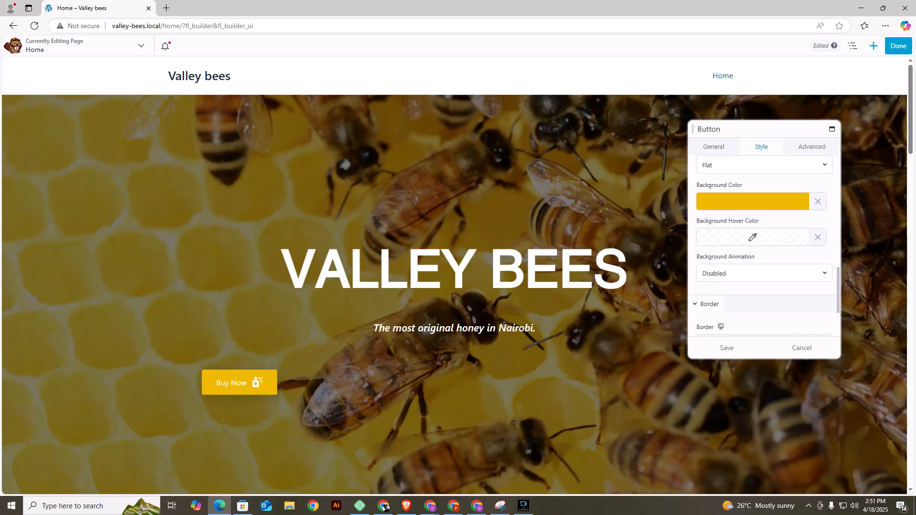
pyautogui.click(752, 201)
pyautogui.click(776, 345)
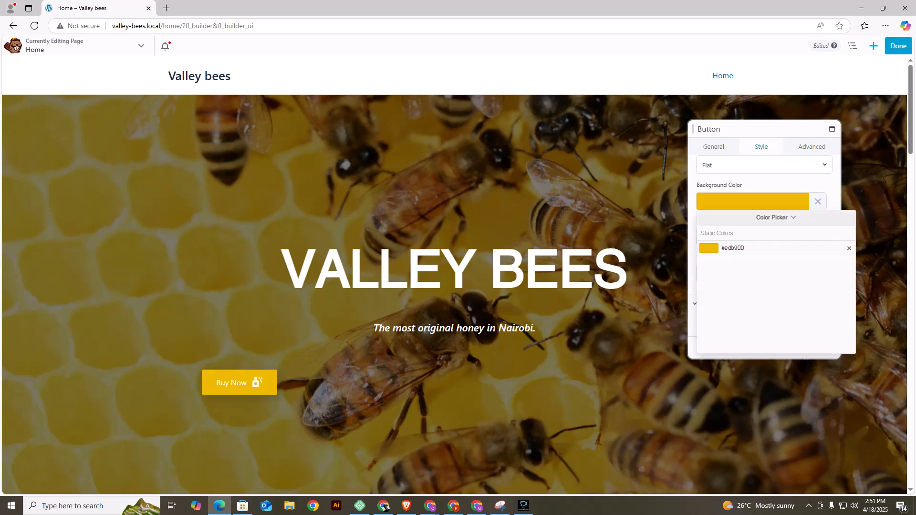
pyautogui.click(874, 192)
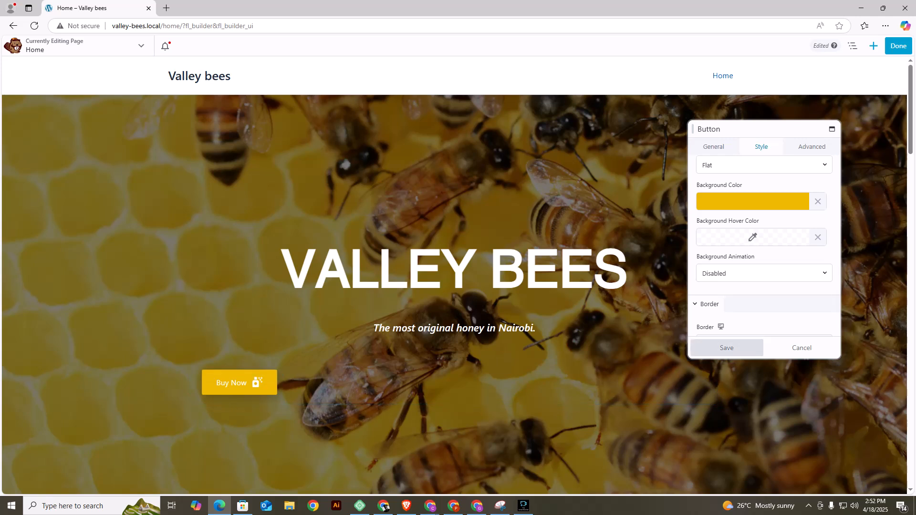
pyautogui.click(727, 348)
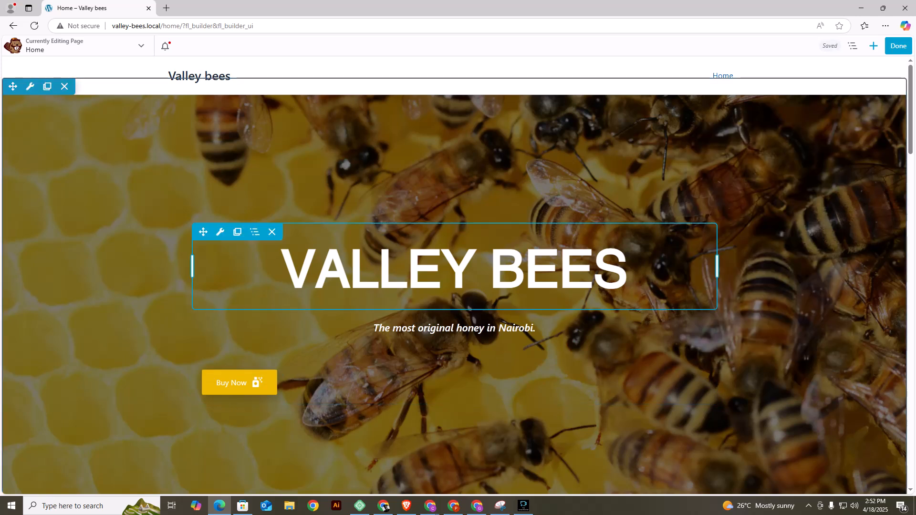
# Centre-align the Buy Now button beneath the tagline and save the button settings.
pyautogui.click(220, 369)
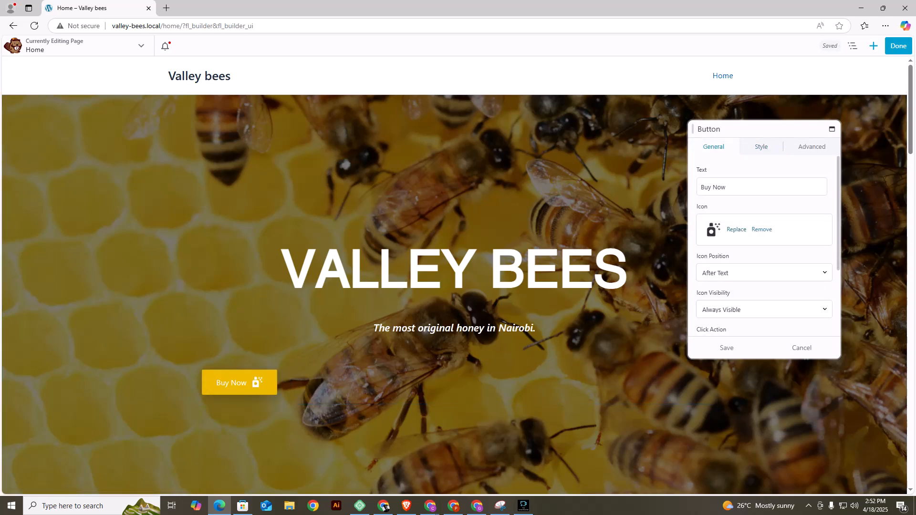
pyautogui.click(762, 146)
pyautogui.click(723, 223)
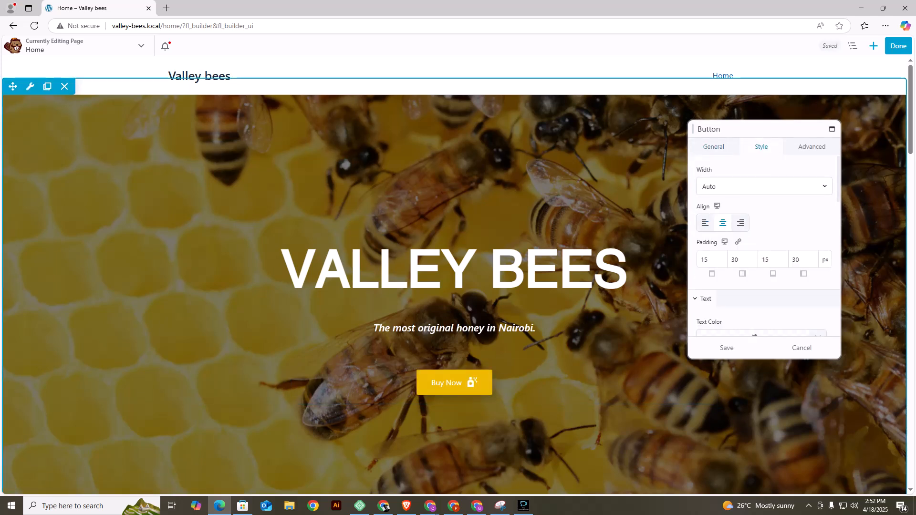
pyautogui.click(727, 348)
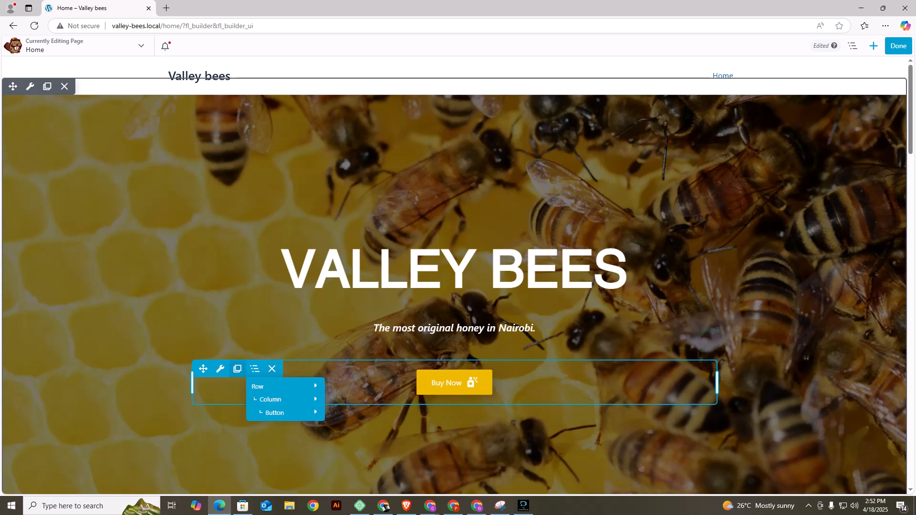
# Set the Buy Now button's text colour to black #000000.
pyautogui.click(220, 369)
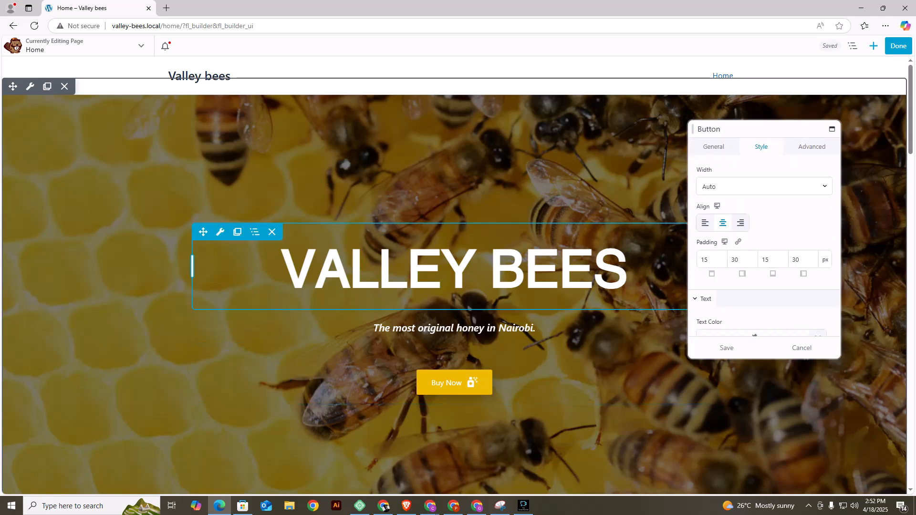
pyautogui.click(713, 147)
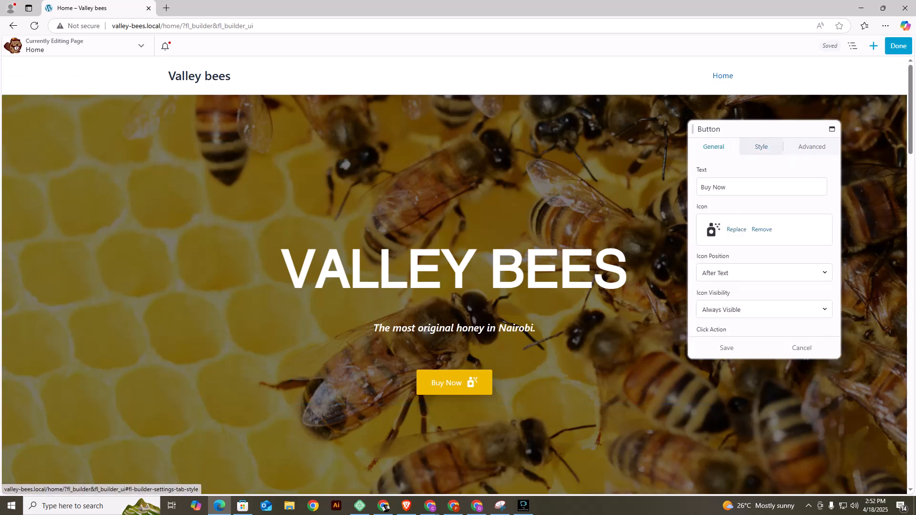
pyautogui.click(761, 147)
pyautogui.scroll(-5, 764, 246)
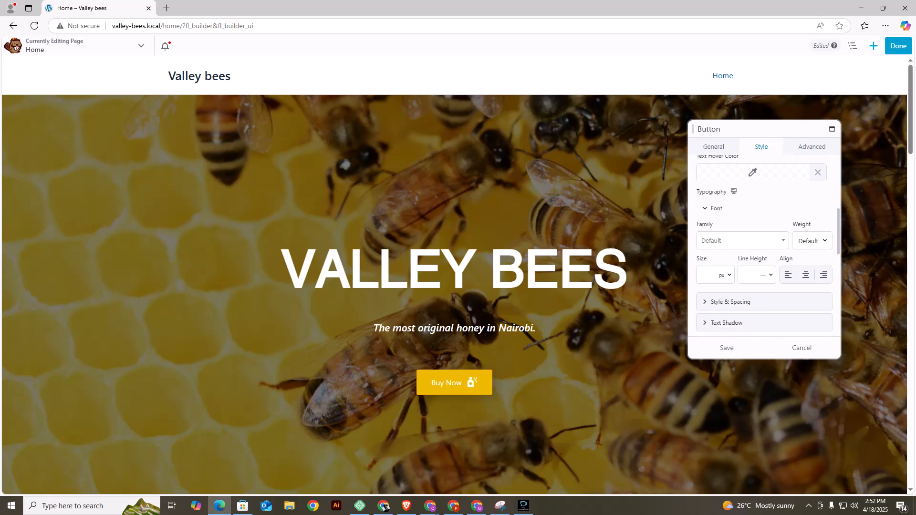
pyautogui.scroll(-5, 763, 245)
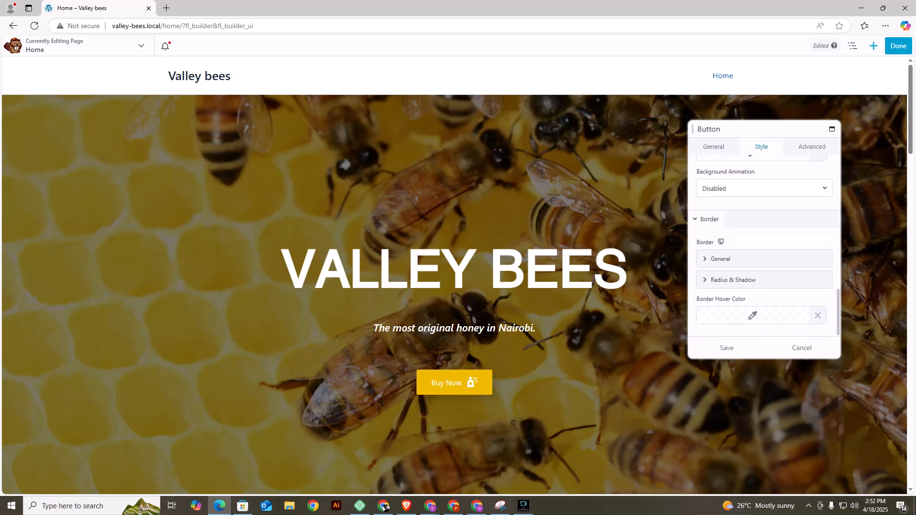
pyautogui.scroll(5, 763, 246)
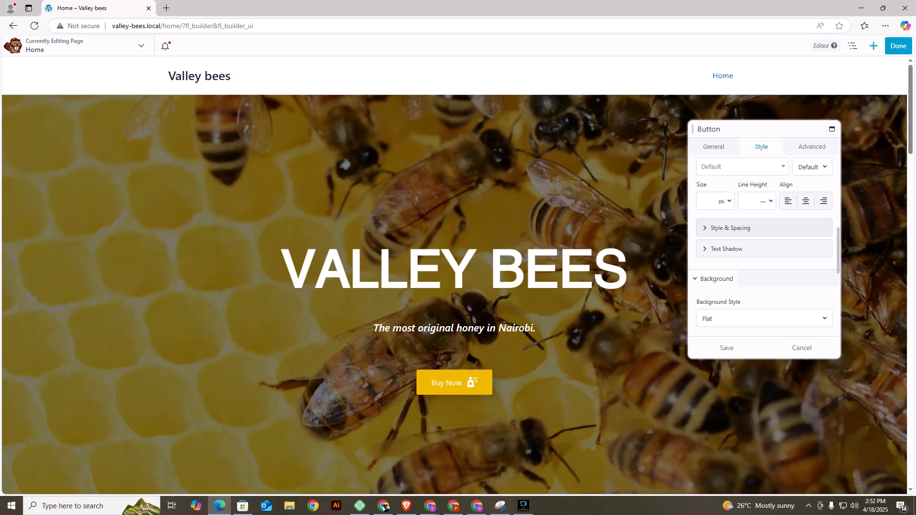
pyautogui.scroll(3, 763, 246)
pyautogui.click(753, 254)
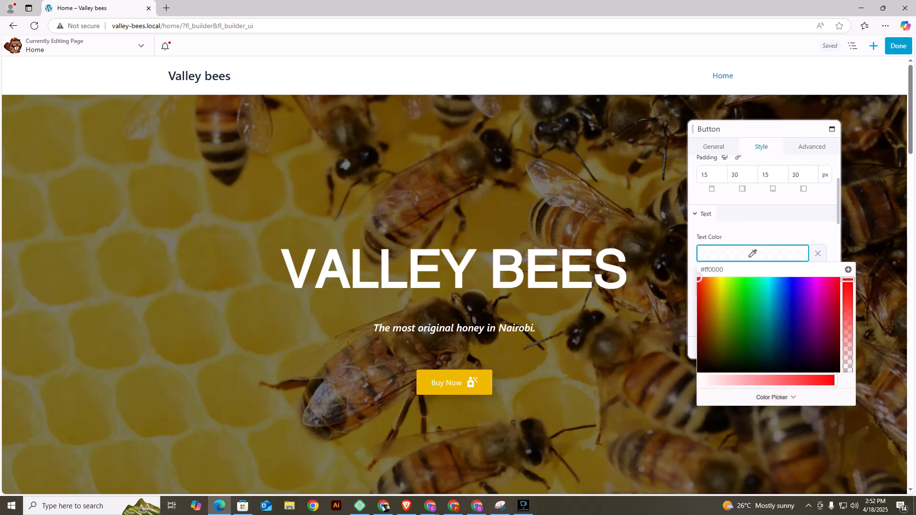
pyautogui.moveTo(710, 364); pyautogui.dragTo(693, 377)
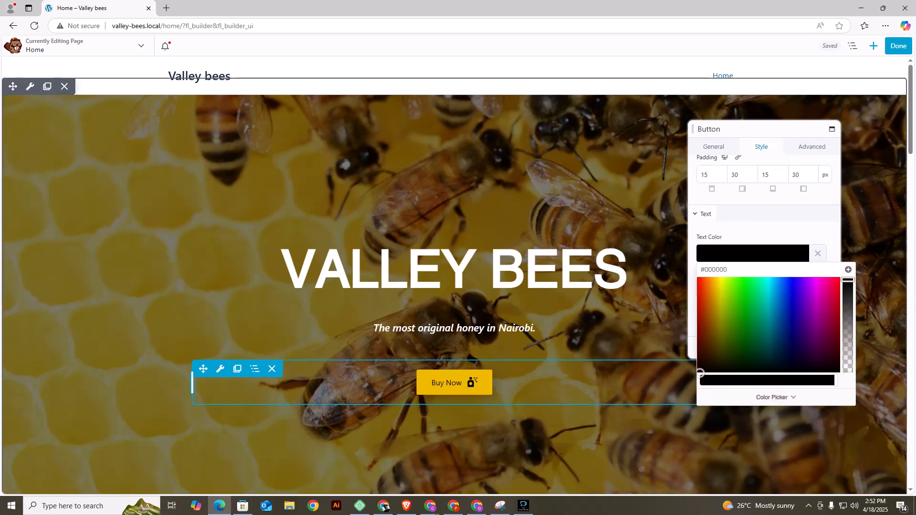
pyautogui.click(772, 233)
pyautogui.scroll(2, 763, 245)
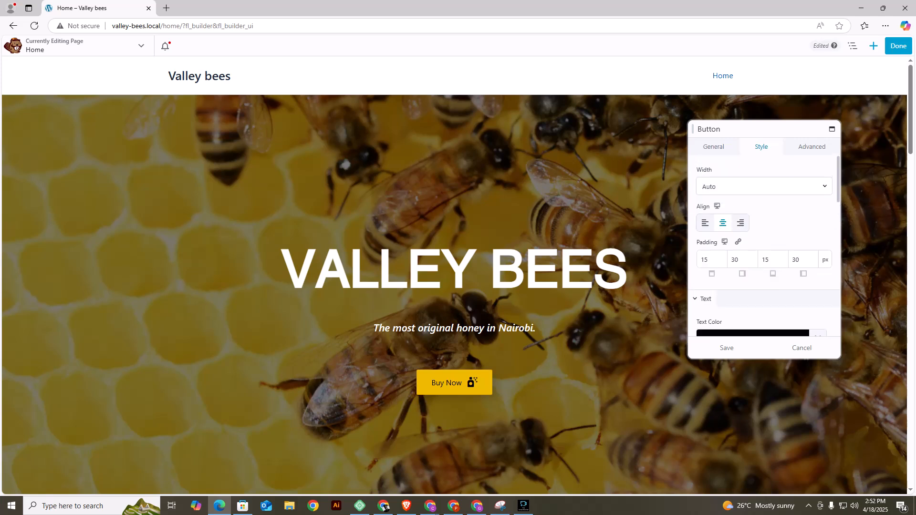
# Set the Buy Now button's font weight to Semi-Bold and save the button settings.
pyautogui.scroll(-4, 763, 246)
pyautogui.click(812, 204)
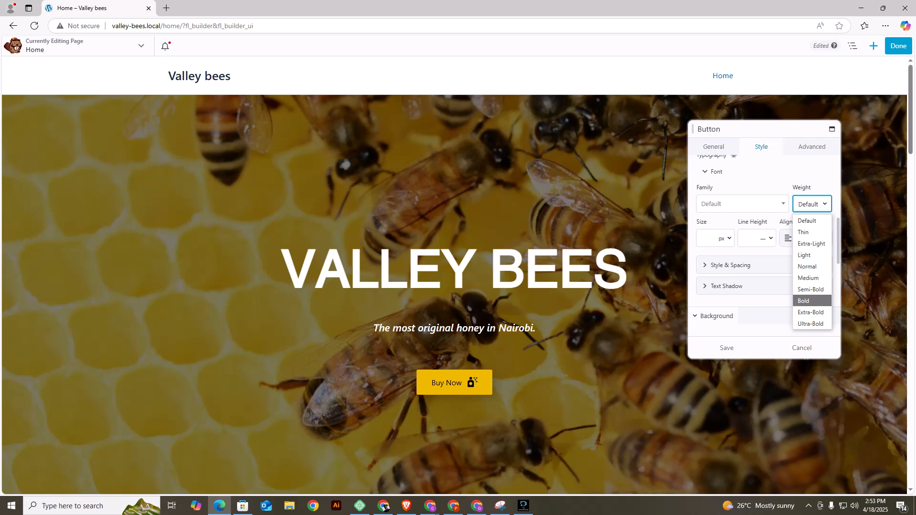
pyautogui.click(810, 289)
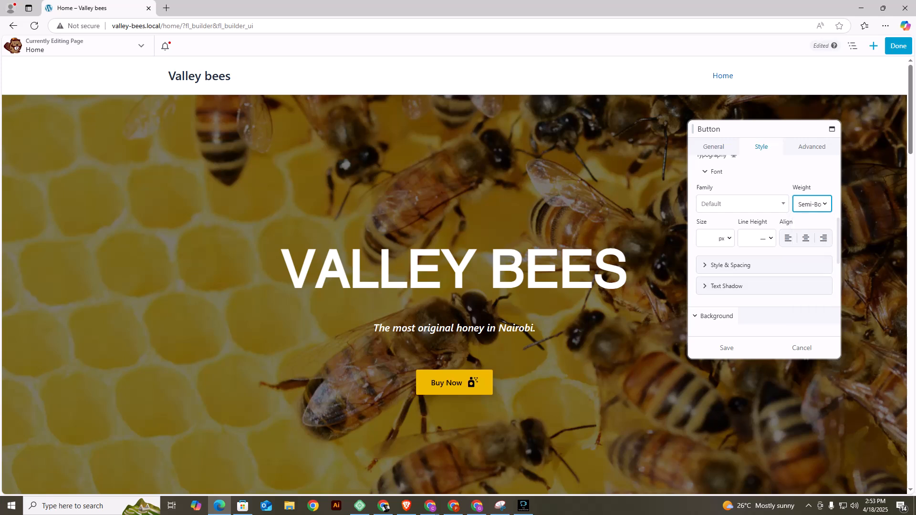
pyautogui.click(727, 348)
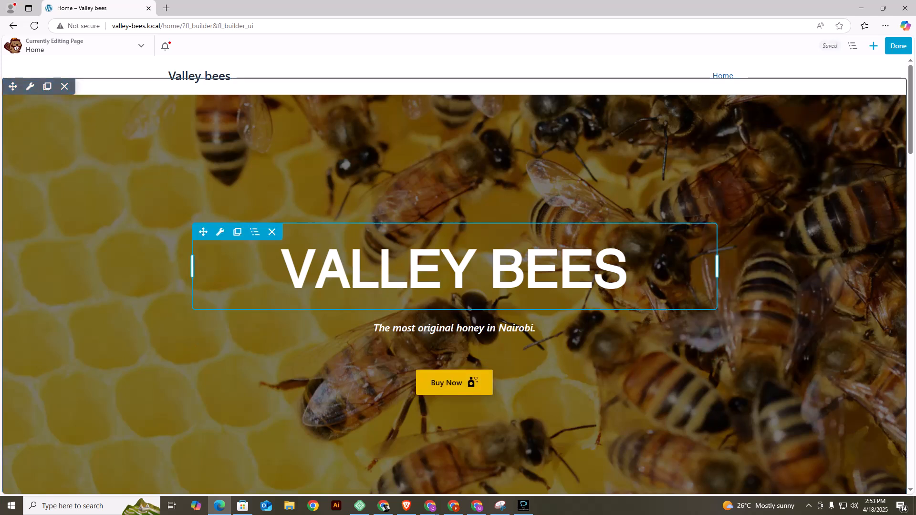
# Finish editing the Home page and publish its changes.
pyautogui.scroll(-5, 453, 276)
pyautogui.scroll(3, 454, 295)
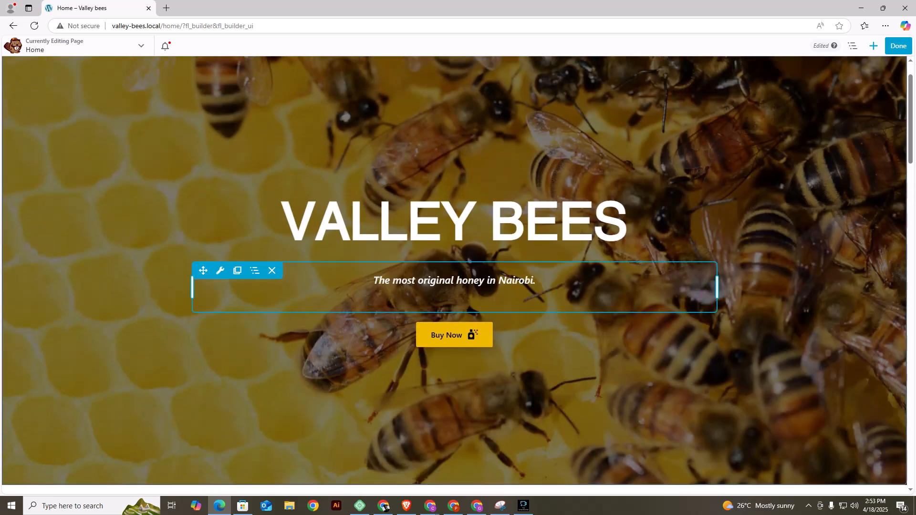
pyautogui.click(898, 46)
pyautogui.click(862, 46)
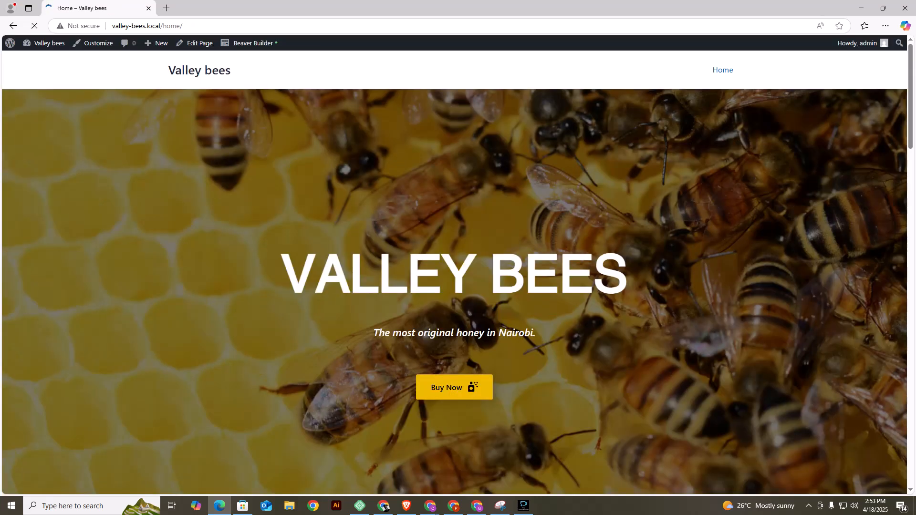
# Examine the published Home page from the bee banner down to the three-image section.
pyautogui.scroll(-6, 454, 267)
pyautogui.scroll(-7, 453, 272)
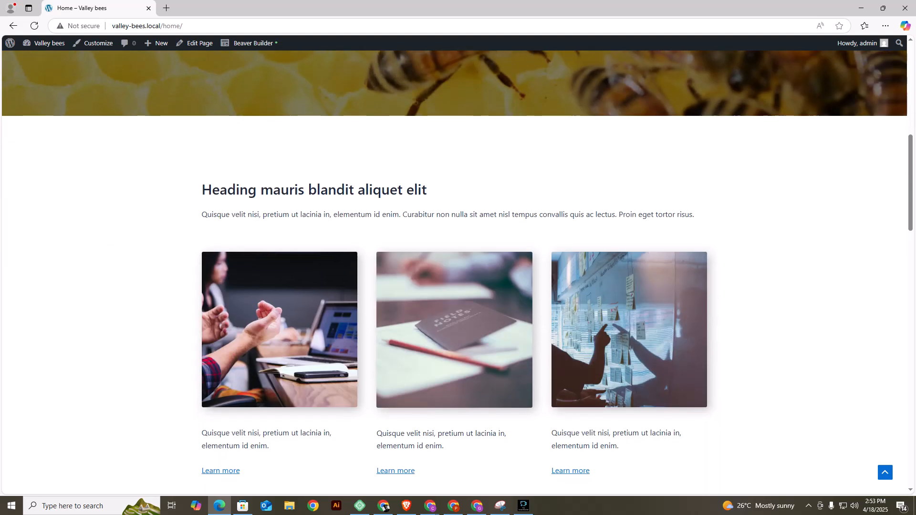
pyautogui.scroll(5, 453, 272)
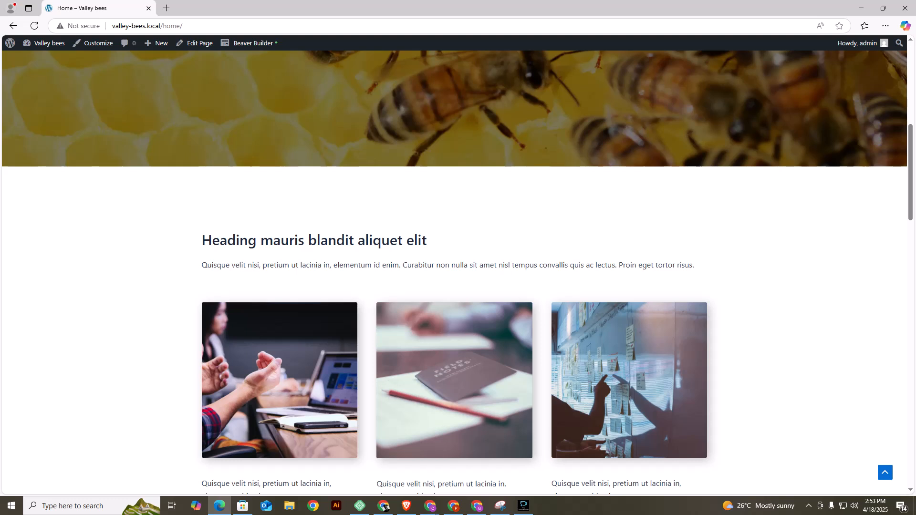
pyautogui.scroll(3, 453, 272)
pyautogui.scroll(-2, 453, 272)
pyautogui.scroll(3, 453, 272)
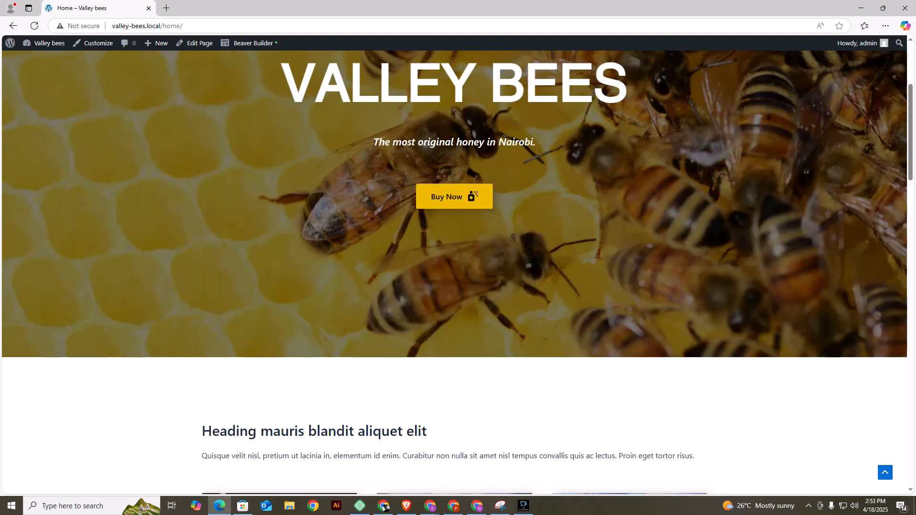
pyautogui.scroll(-1, 454, 272)
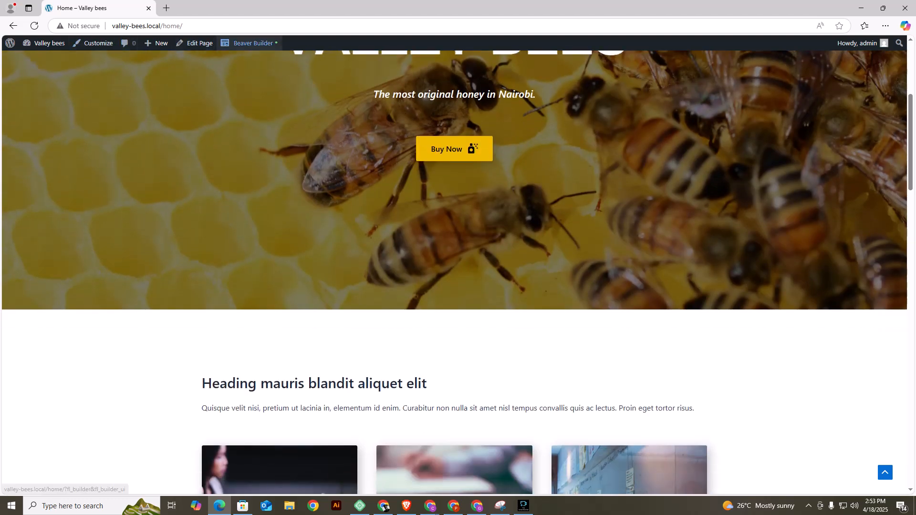
# Reopen the Home page in Beaver Builder and change the heading above the three images to "WHO ARE WE?".
pyautogui.click(249, 43)
pyautogui.click(249, 43)
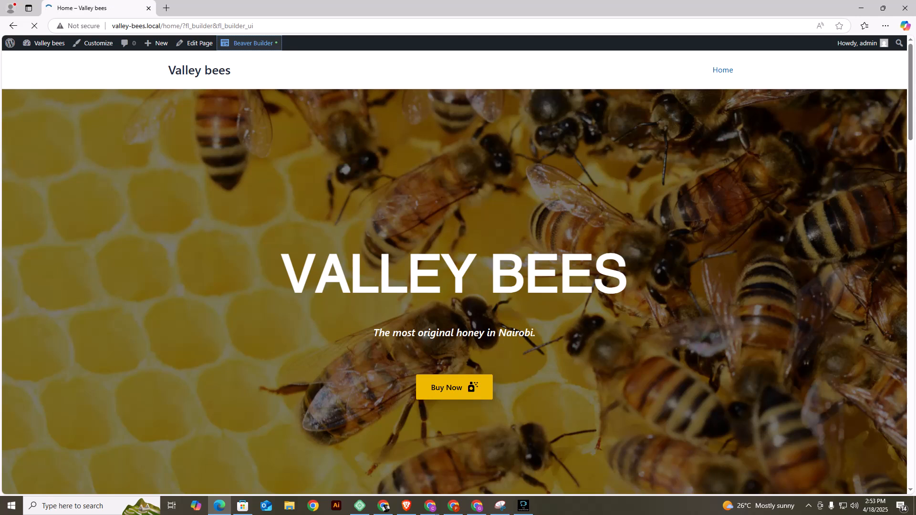
pyautogui.scroll(-6, 453, 305)
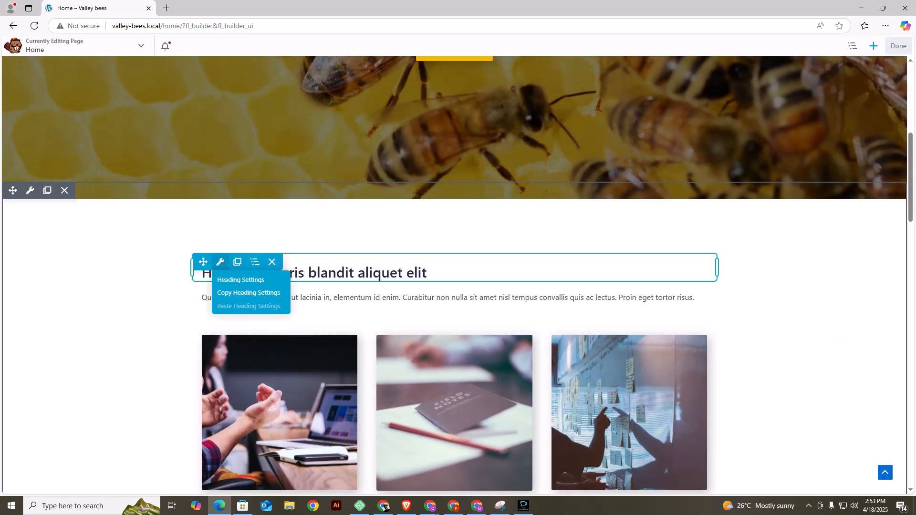
pyautogui.click(219, 262)
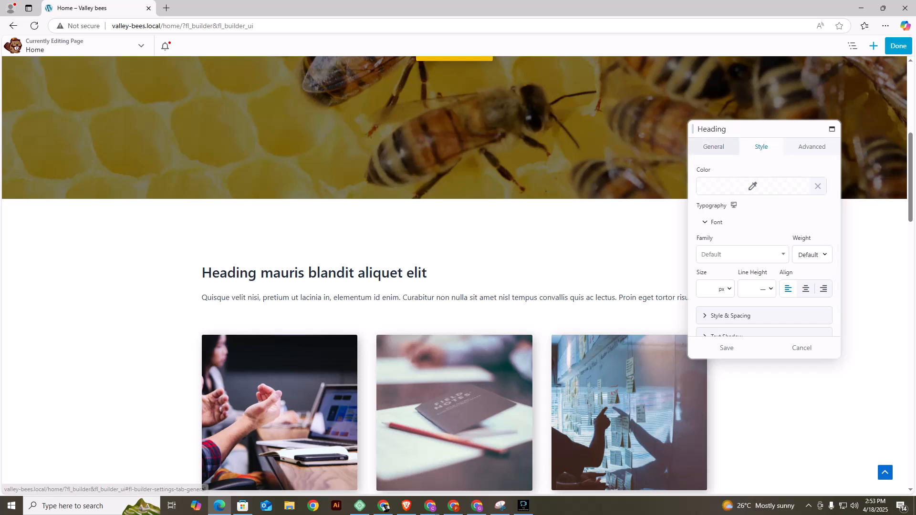
pyautogui.click(713, 146)
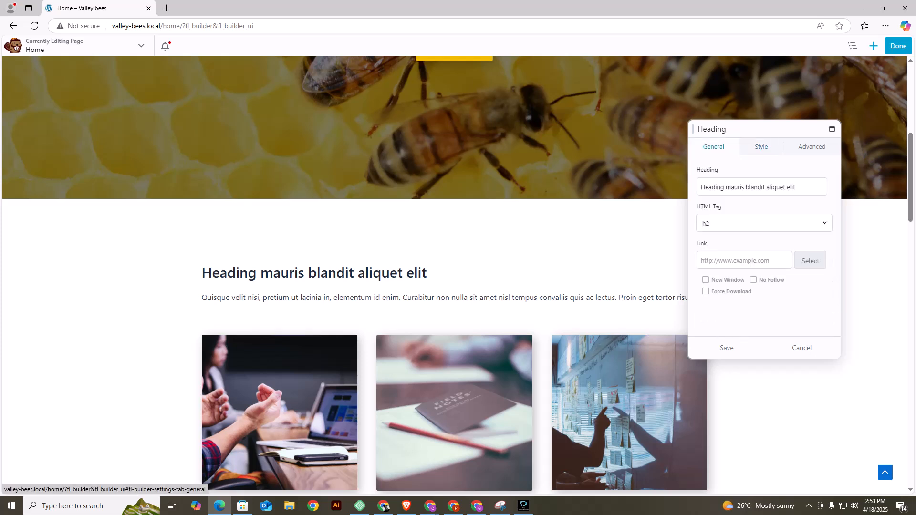
pyautogui.click(742, 186)
pyautogui.hotkey('ctrl', 'a')
pyautogui.write('W')
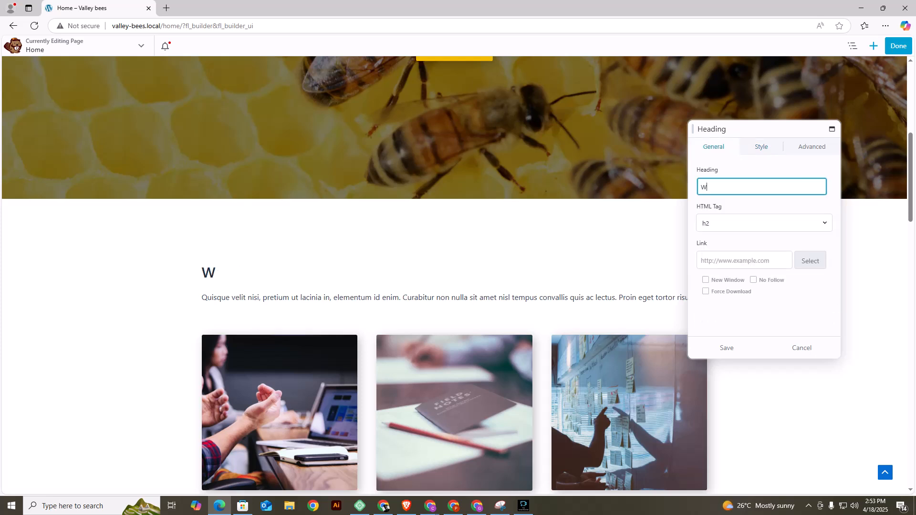
pyautogui.write('HO ARE WE')
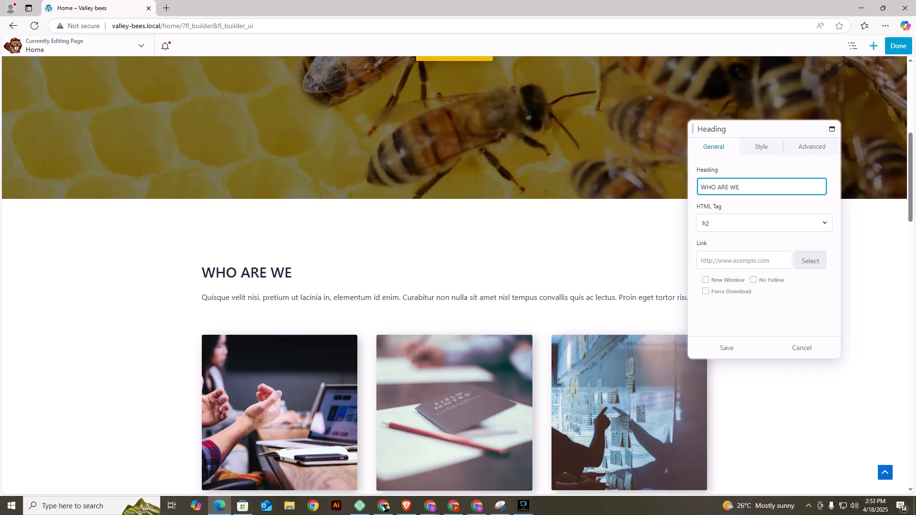
pyautogui.write('?')
# Centre the "WHO ARE WE?" heading and set its colour to brown #a85f00.
pyautogui.click(762, 147)
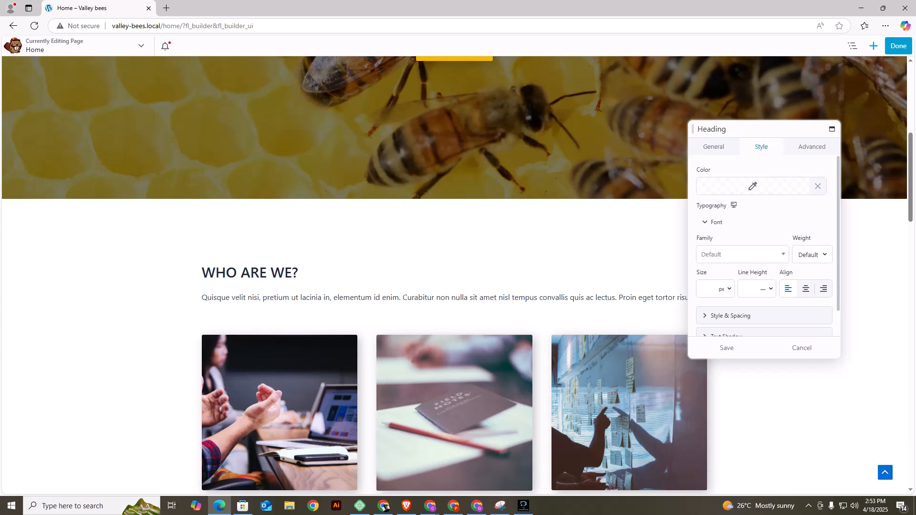
pyautogui.click(806, 290)
pyautogui.click(753, 186)
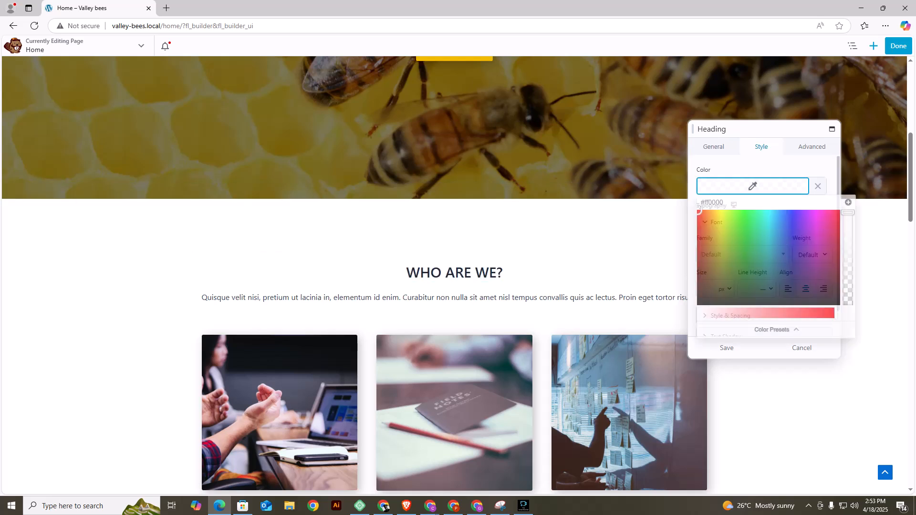
pyautogui.click(775, 329)
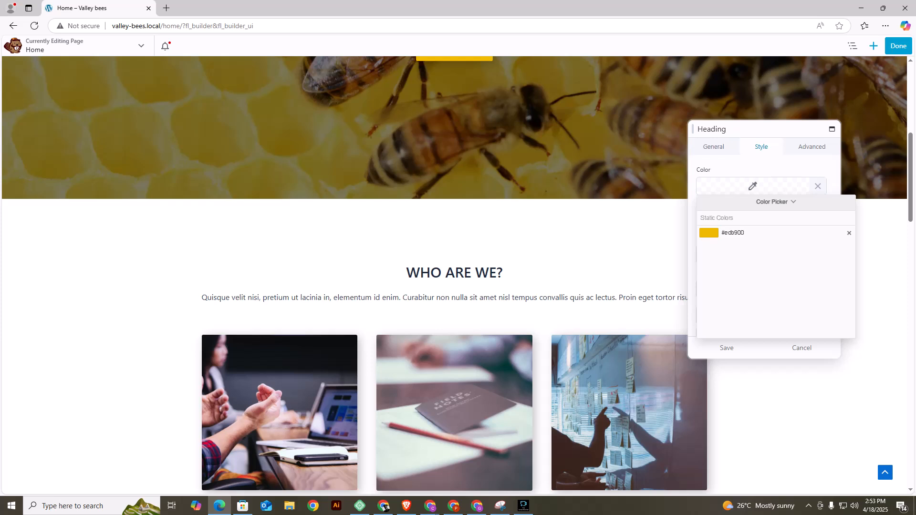
pyautogui.click(775, 201)
pyautogui.moveTo(701, 250)
pyautogui.mouseDown()
pyautogui.moveTo(723, 242)
pyautogui.moveTo(711, 243)
pyautogui.mouseUp()
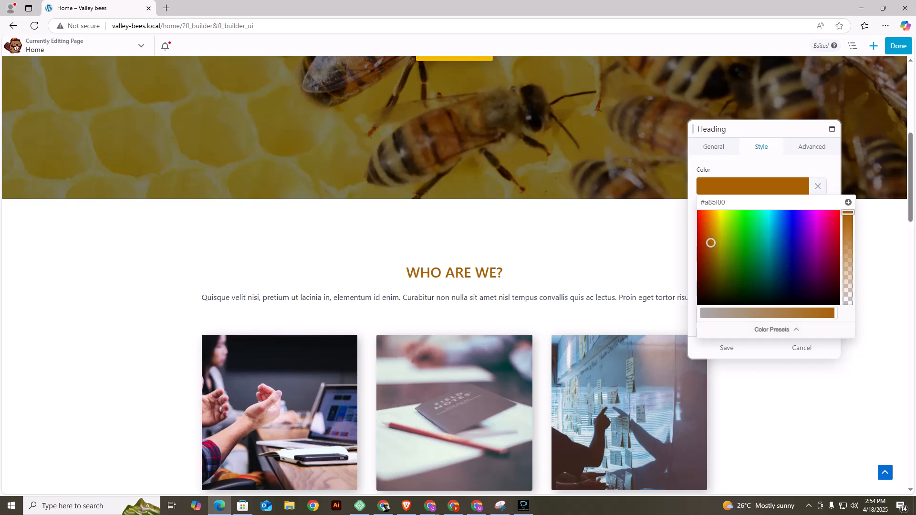
# Add the brown colour to the colour presets and set the "WHO ARE WE?" heading's font weight to Bold.
pyautogui.click(848, 203)
pyautogui.click(782, 168)
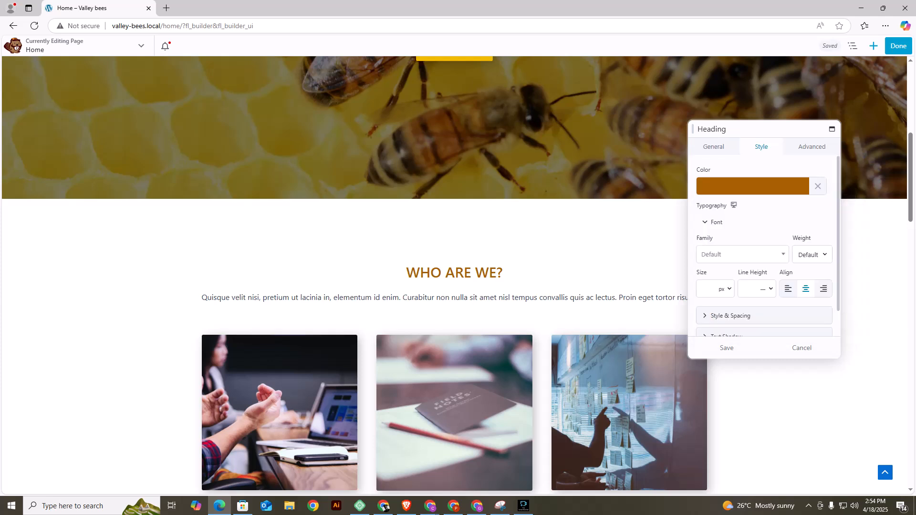
pyautogui.click(812, 255)
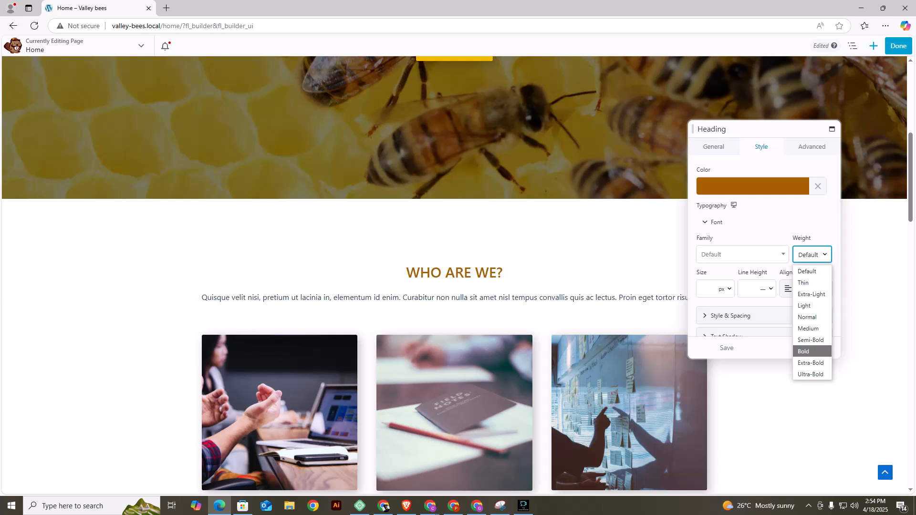
pyautogui.click(804, 352)
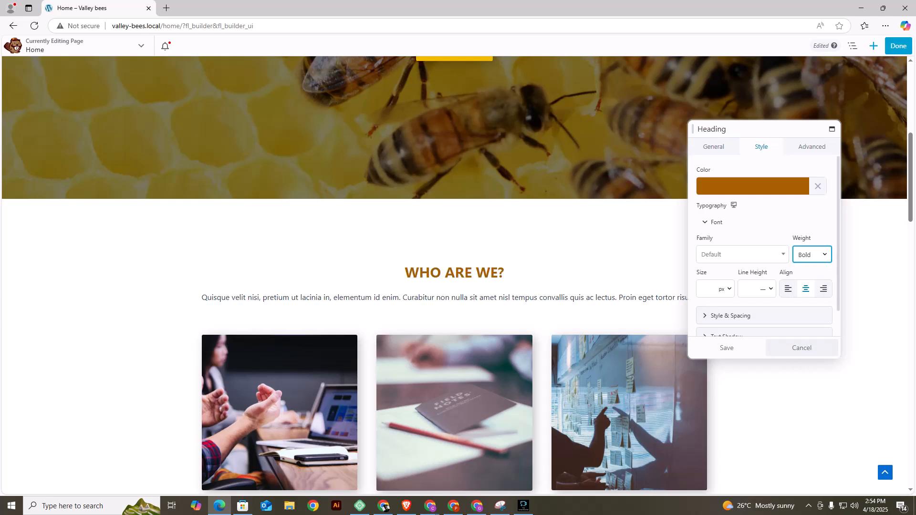
pyautogui.click(717, 223)
# Try h1 and h3 as the "WHO ARE WE?" heading's HTML tag, set it back to h2 and save the heading.
pyautogui.click(714, 146)
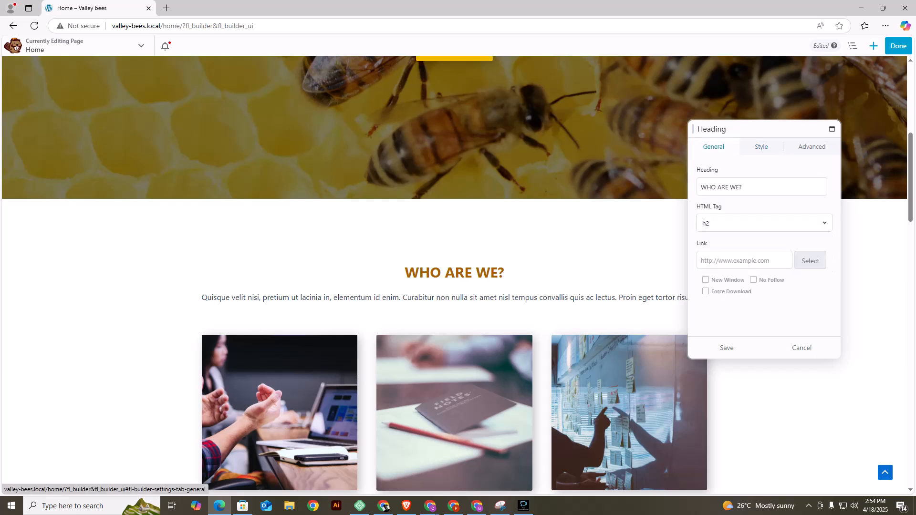
pyautogui.click(763, 223)
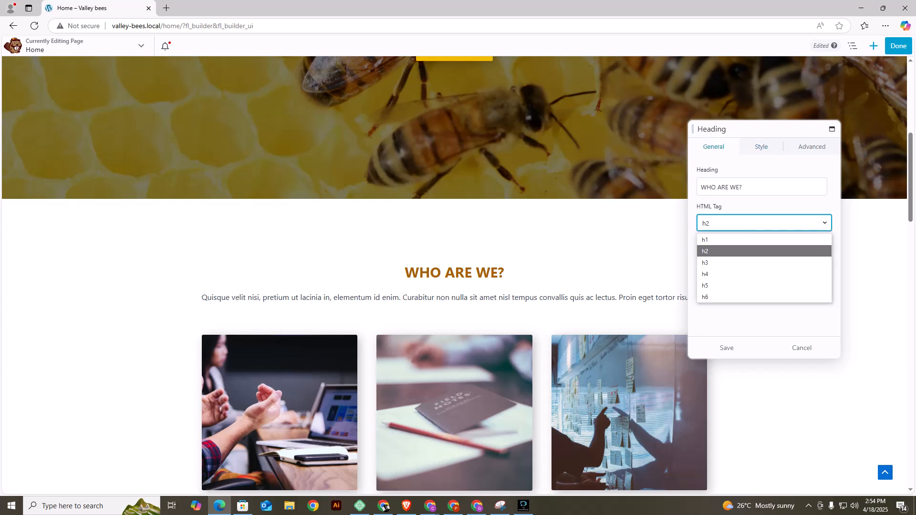
pyautogui.click(763, 240)
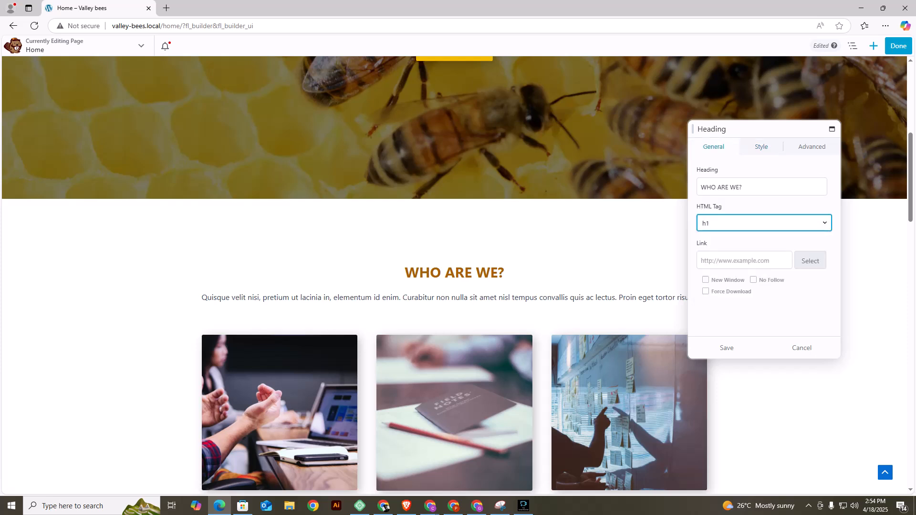
pyautogui.click(763, 223)
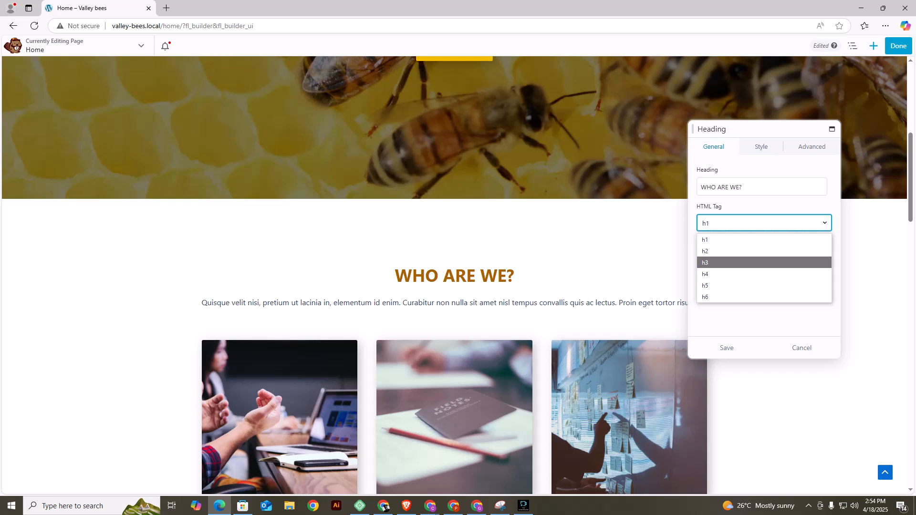
pyautogui.click(763, 262)
pyautogui.click(763, 223)
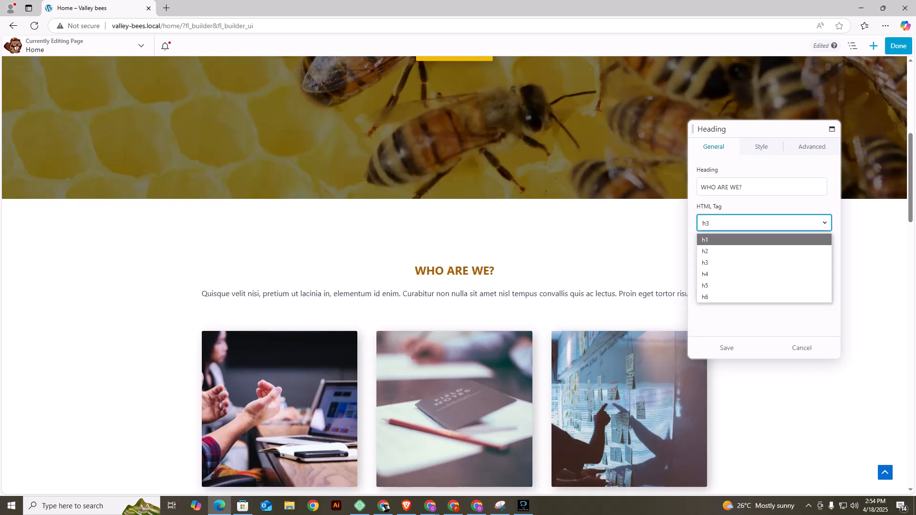
pyautogui.click(763, 250)
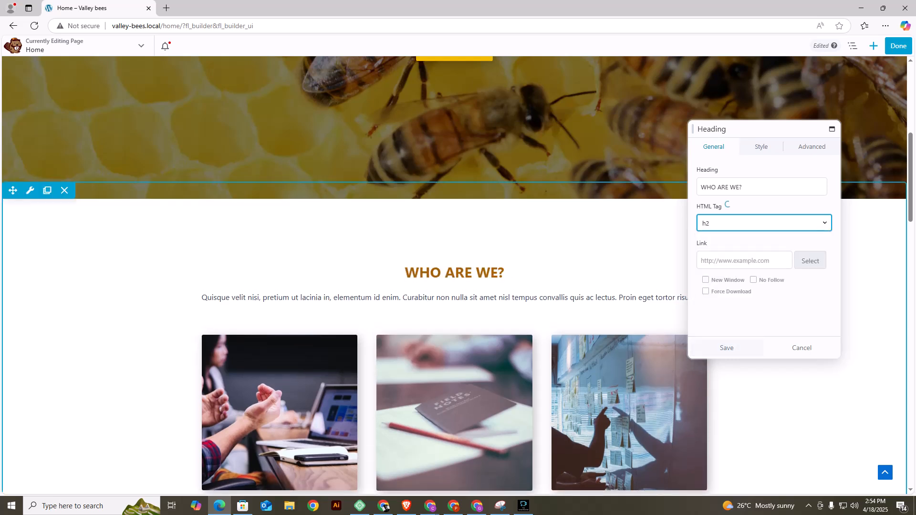
pyautogui.click(727, 347)
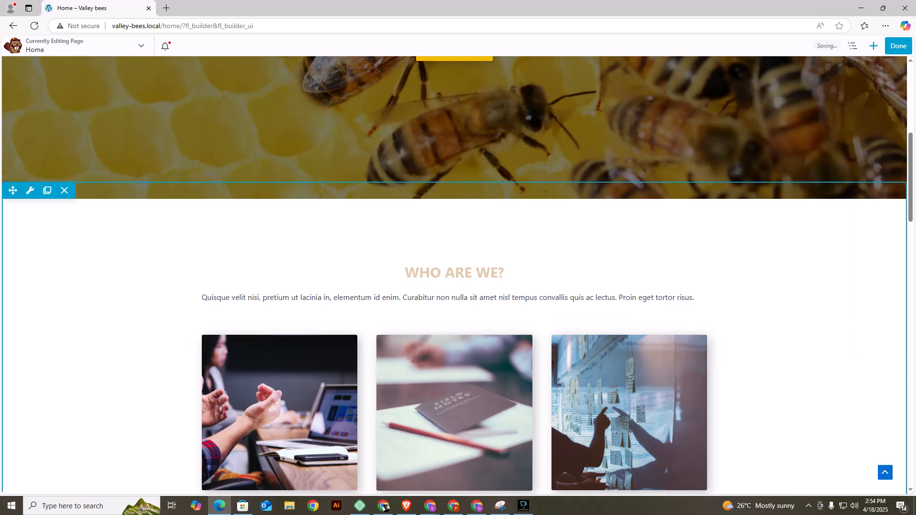
# Replace the paragraph under the "WHO ARE WE?" heading with "We are a farm from the rift valley selling honey in retail and wholesale .".
pyautogui.click(220, 290)
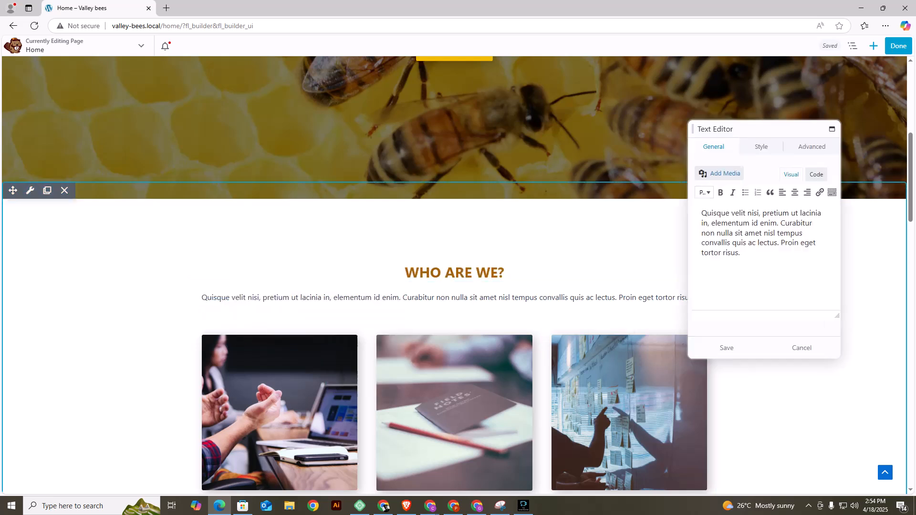
pyautogui.tripleClick(731, 224)
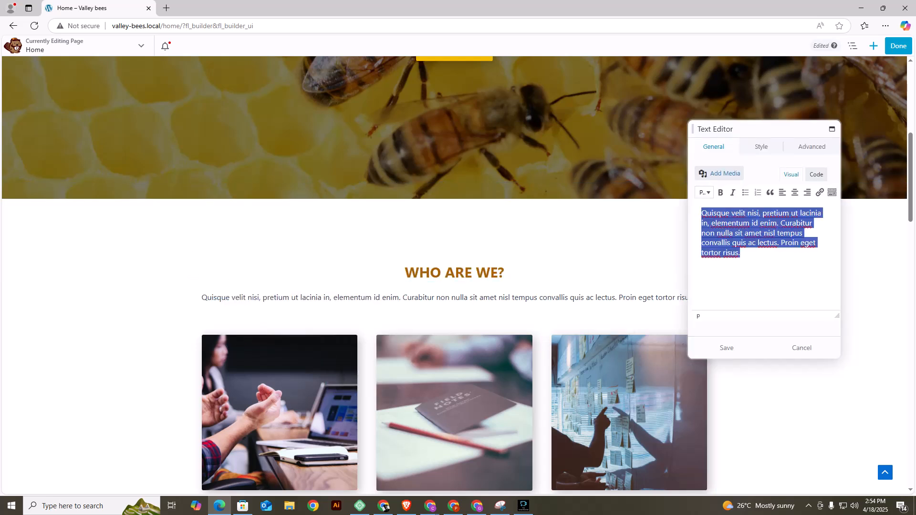
pyautogui.write('w')
pyautogui.press('BackSpace')
pyautogui.press('BackSpace')
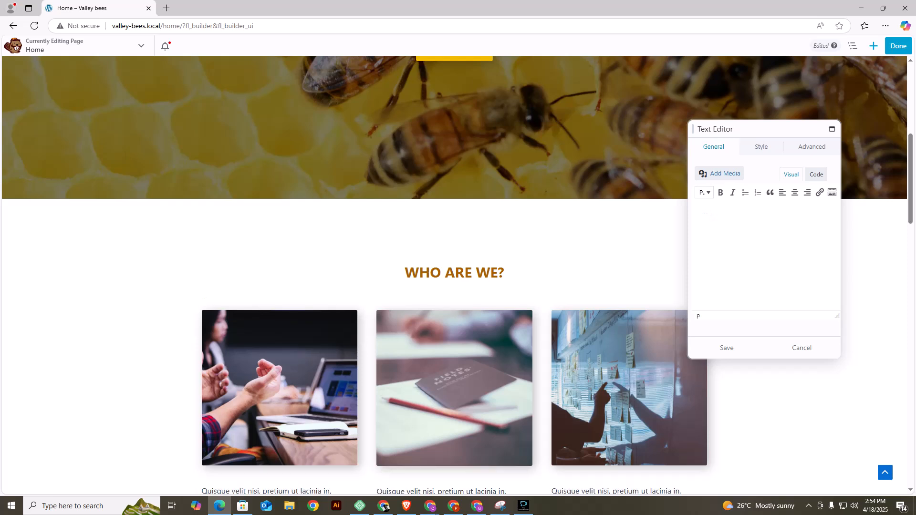
pyautogui.write('We')
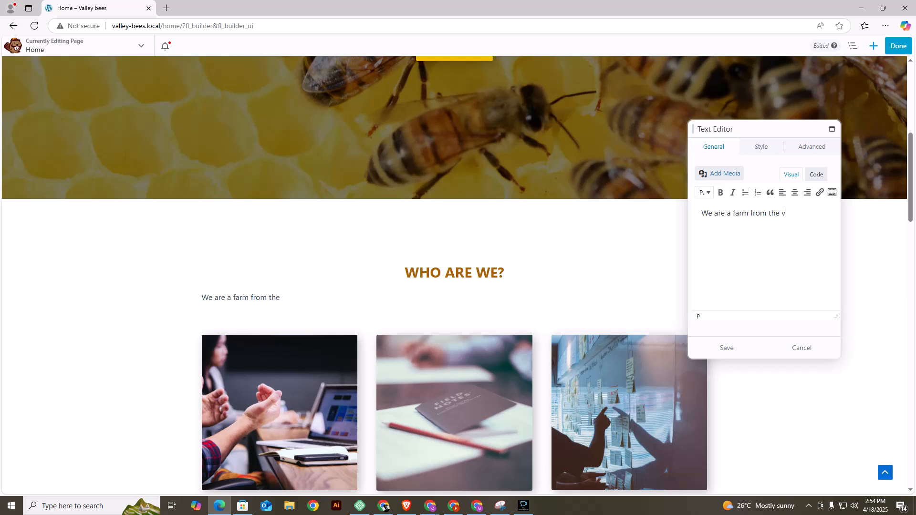
pyautogui.write('a')
pyautogui.press('BackSpace')
pyautogui.press('BackSpace')
pyautogui.write('rift val')
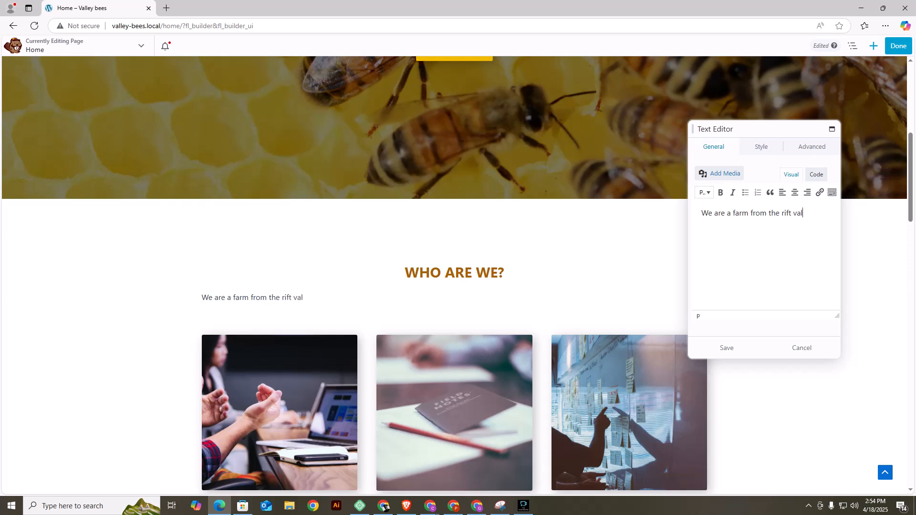
pyautogui.write('ley sell')
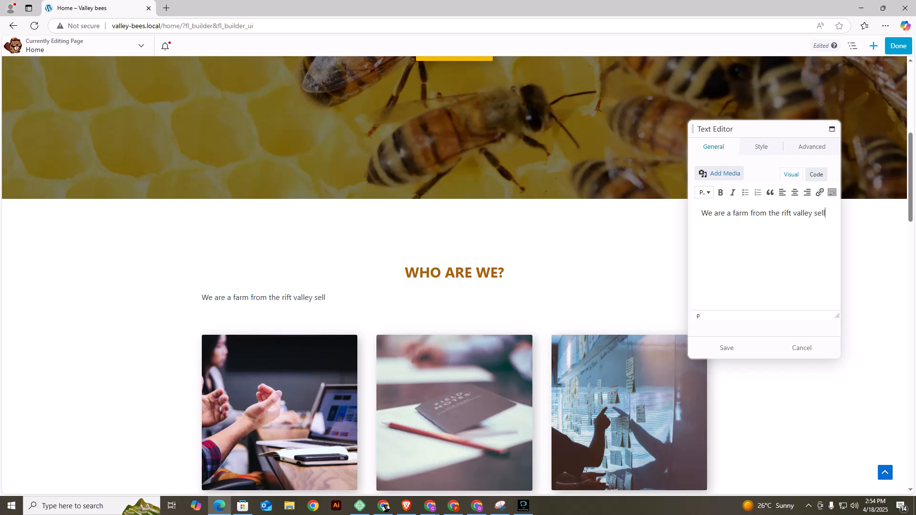
pyautogui.write('ing honey in retail and w')
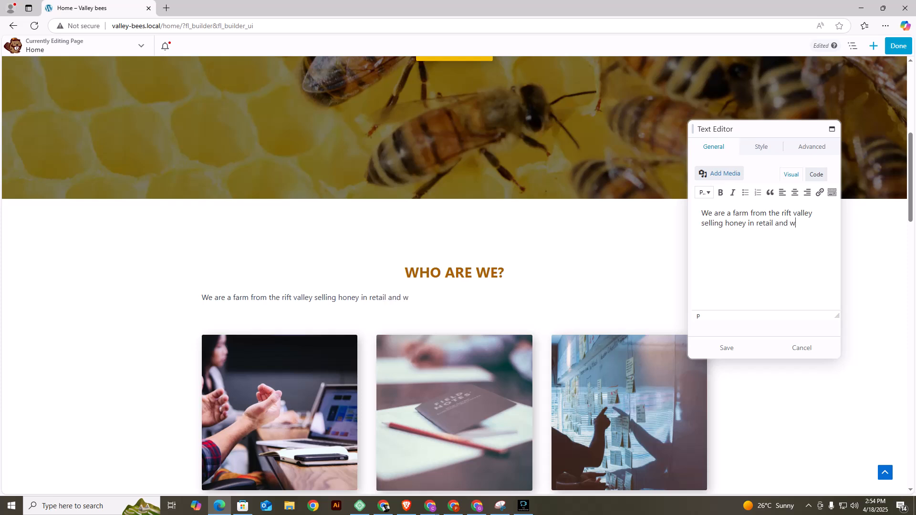
pyautogui.write('sale .')
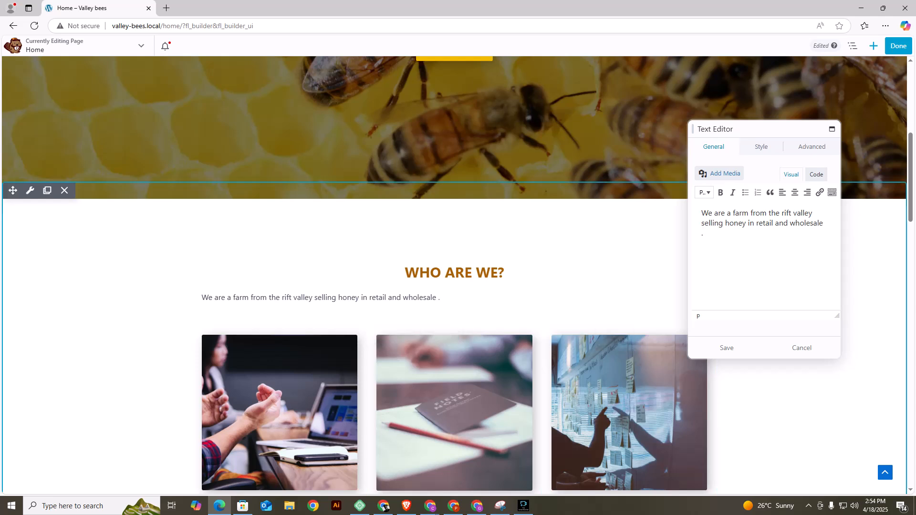
# Centre the paragraph, remove the space before its full stop and save the text.
pyautogui.click(795, 193)
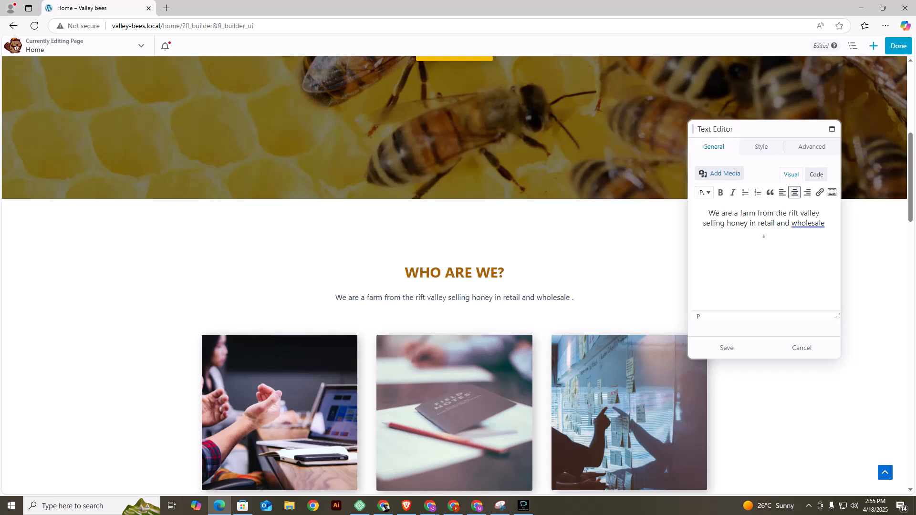
pyautogui.press('BackSpace')
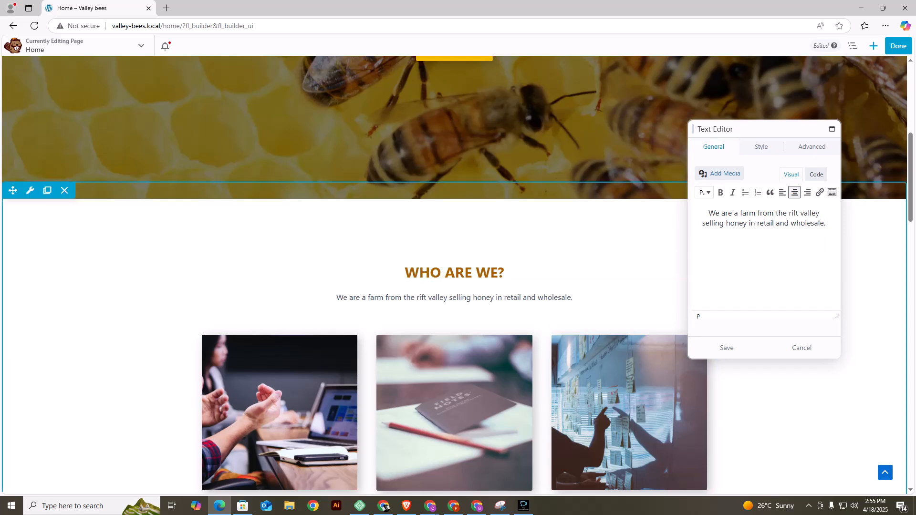
pyautogui.click(727, 348)
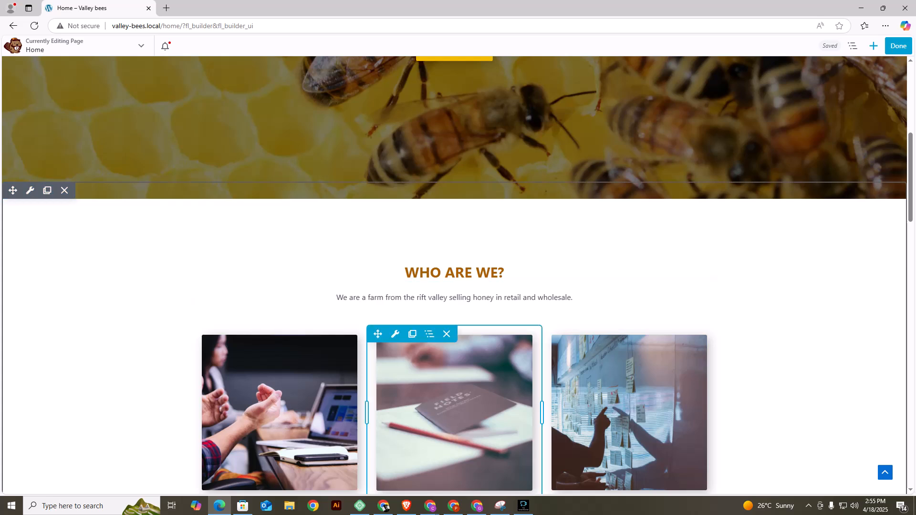
# Open the settings of the first of the three images under "WHO ARE WE?" and remove its photo.
pyautogui.scroll(-4, 453, 349)
pyautogui.scroll(4, 454, 315)
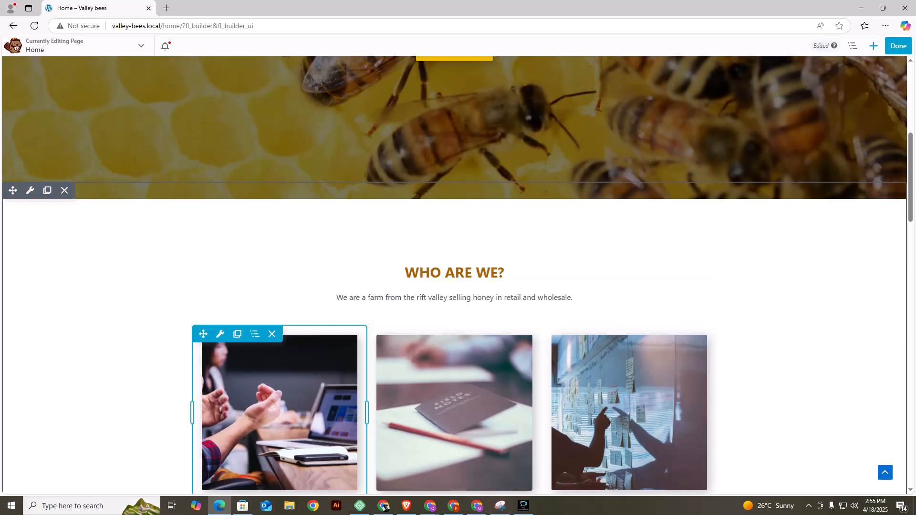
pyautogui.scroll(-3, 453, 267)
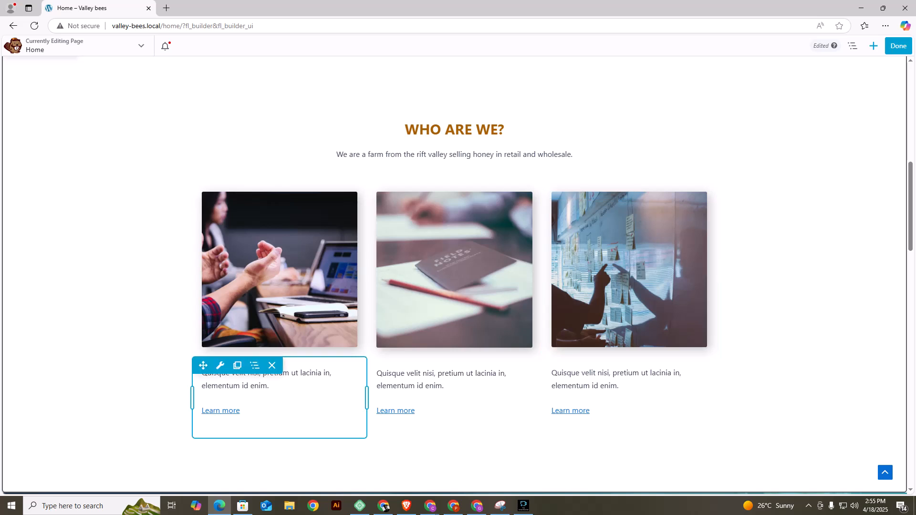
pyautogui.scroll(3, 454, 305)
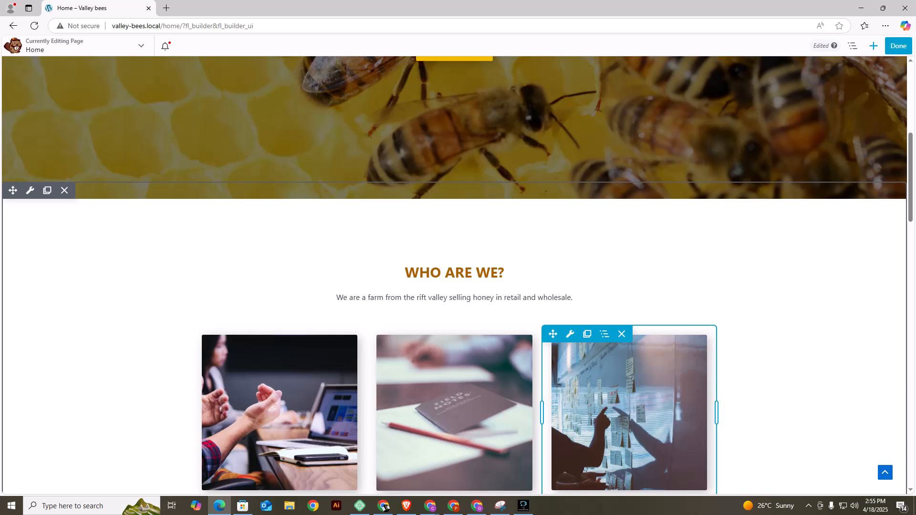
pyautogui.scroll(-3, 453, 276)
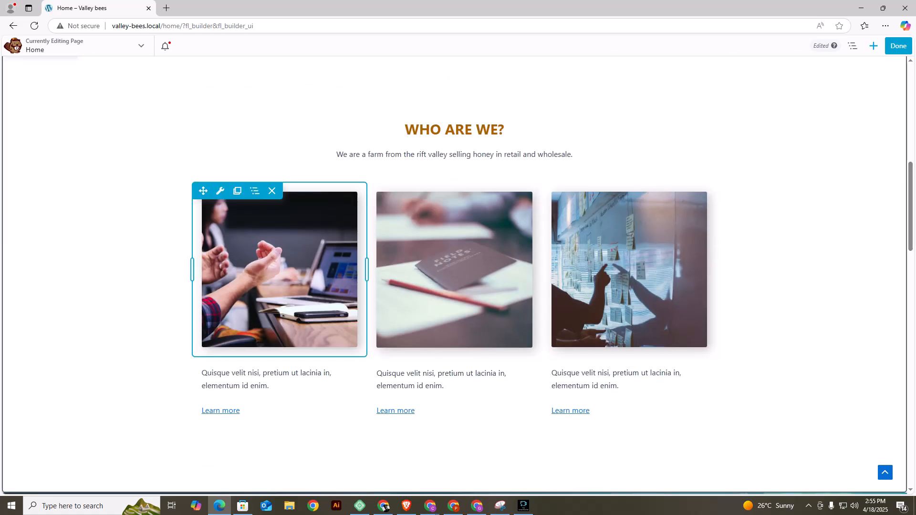
pyautogui.moveTo(203, 191)
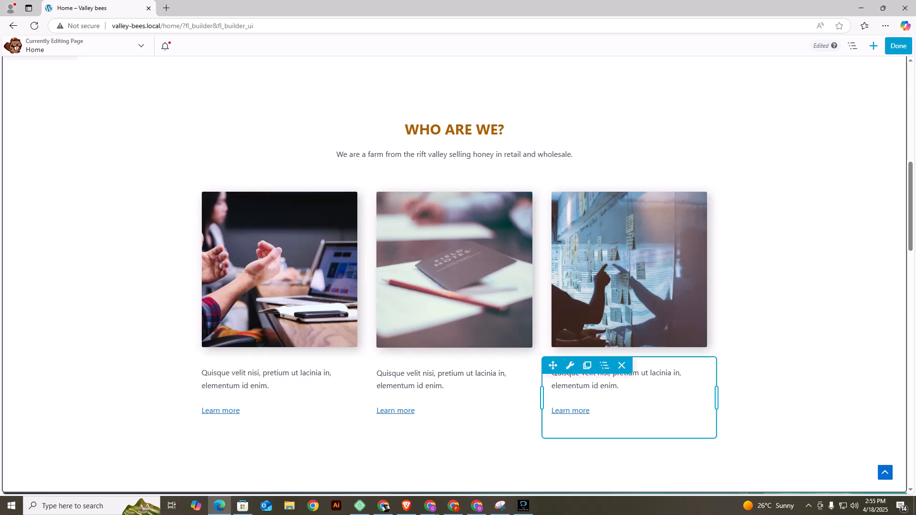
pyautogui.click(220, 191)
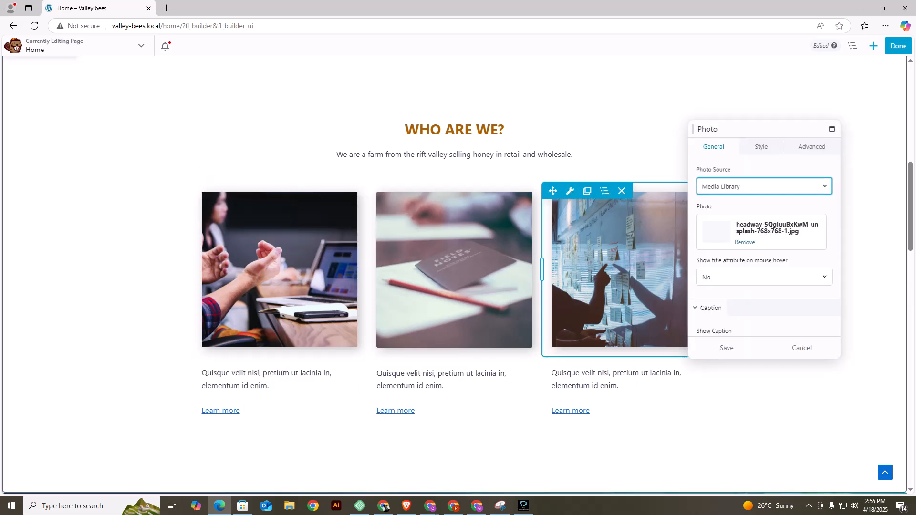
pyautogui.click(745, 242)
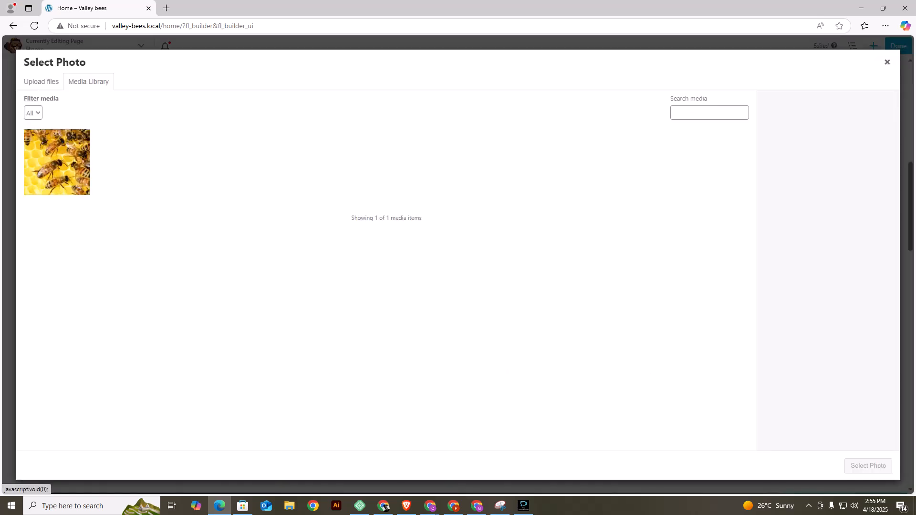
# Upload photo 8 from the VALLEY BEES (1) folder as the first image and save the photo settings.
pyautogui.click(744, 222)
pyautogui.click(41, 82)
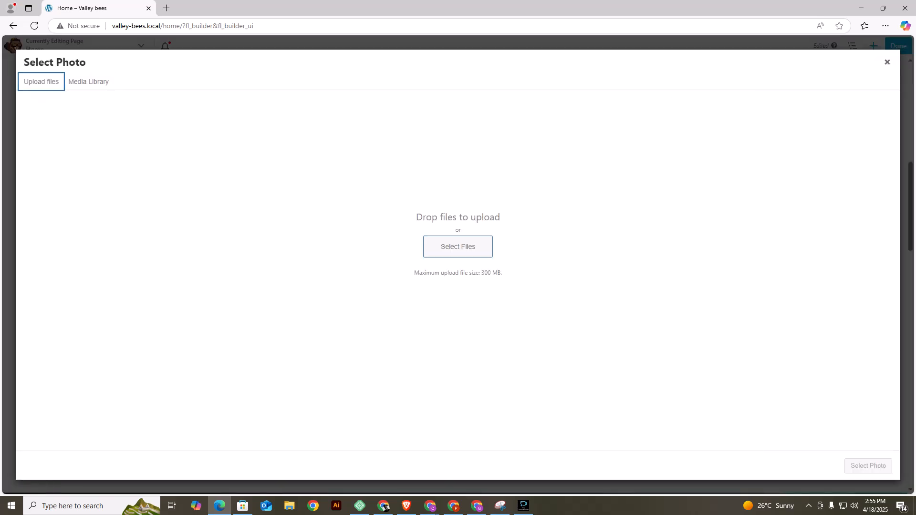
pyautogui.click(458, 247)
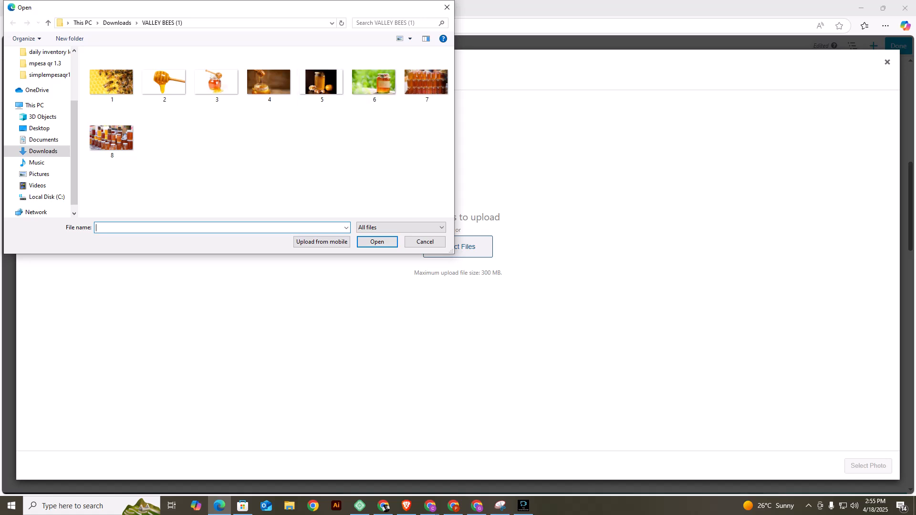
pyautogui.click(112, 134)
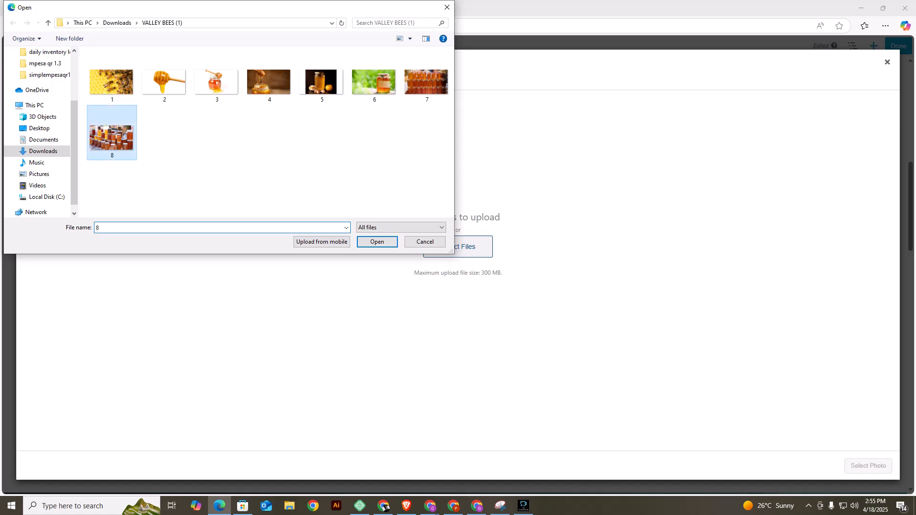
pyautogui.click(377, 242)
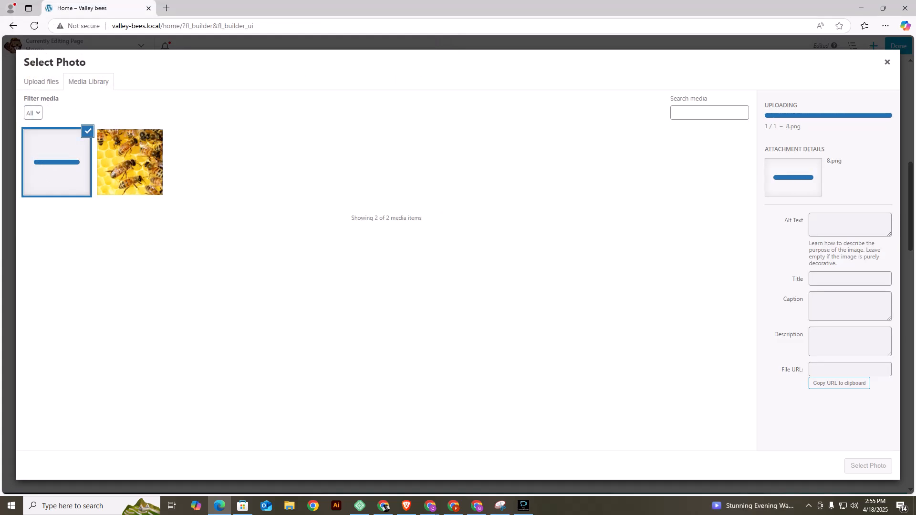
pyautogui.click(868, 466)
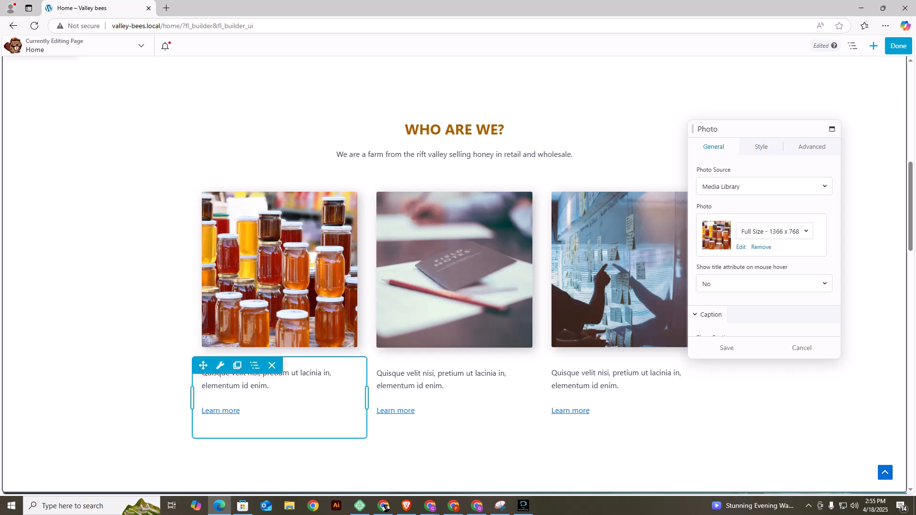
pyautogui.moveTo(220, 366)
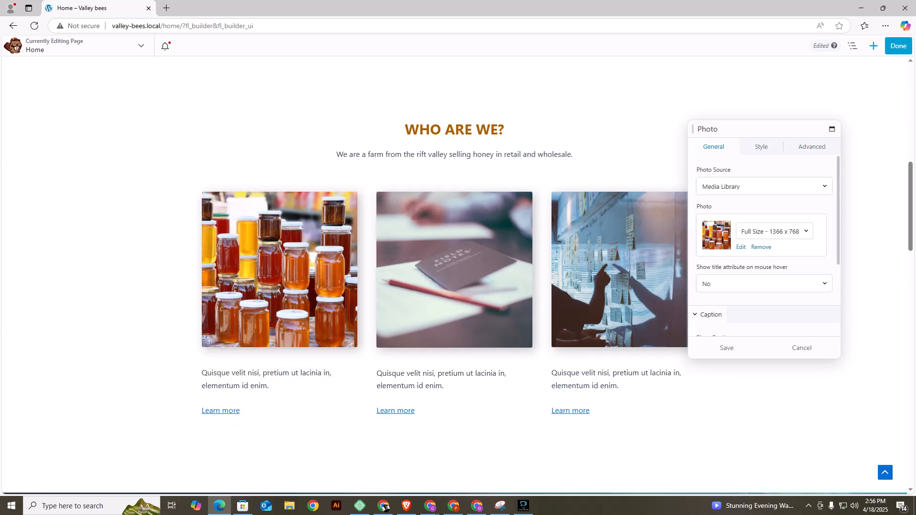
pyautogui.click(727, 348)
# Delete the text block under the first image and add a heading module there reading "Wholesale Honey".
pyautogui.click(272, 366)
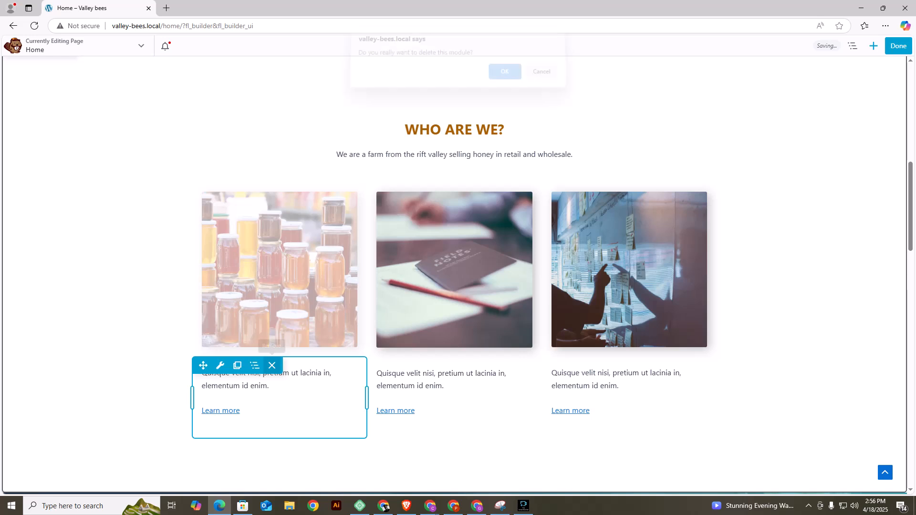
pyautogui.press('Return')
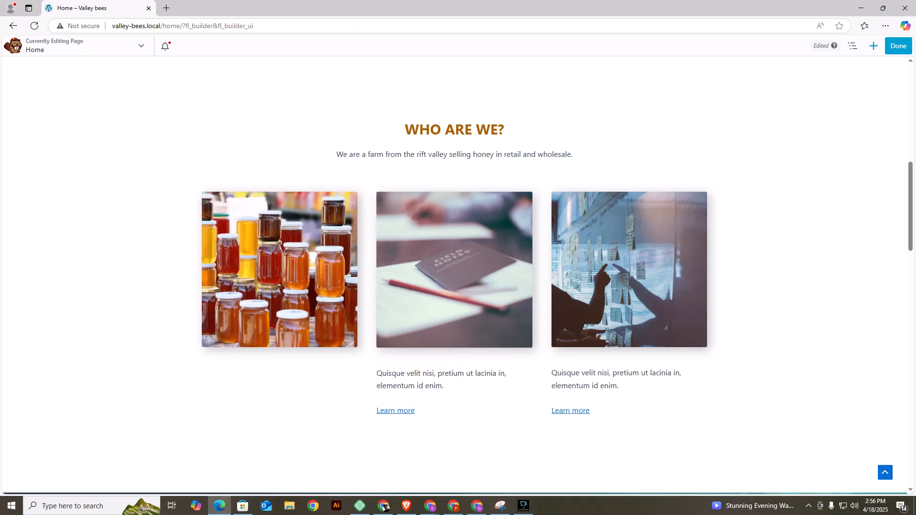
pyautogui.click(873, 46)
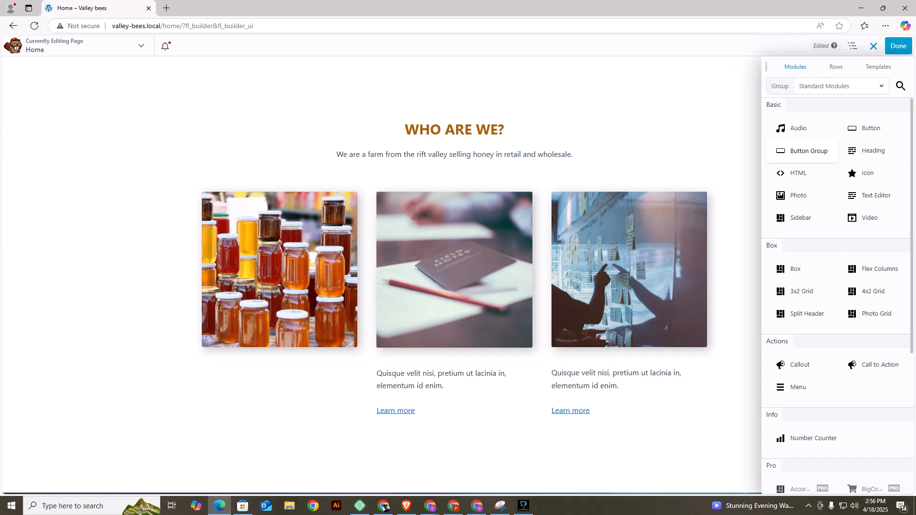
pyautogui.moveTo(873, 151); pyautogui.dragTo(228, 333)
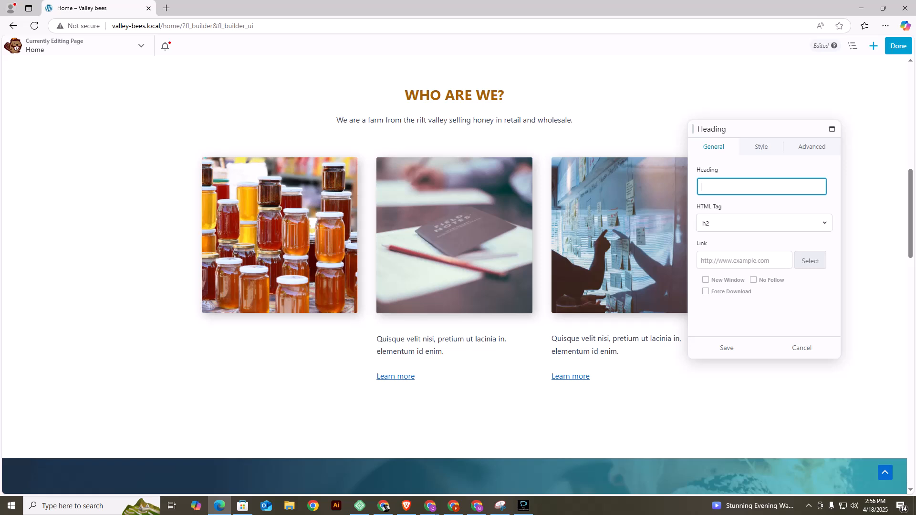
pyautogui.write('Who')
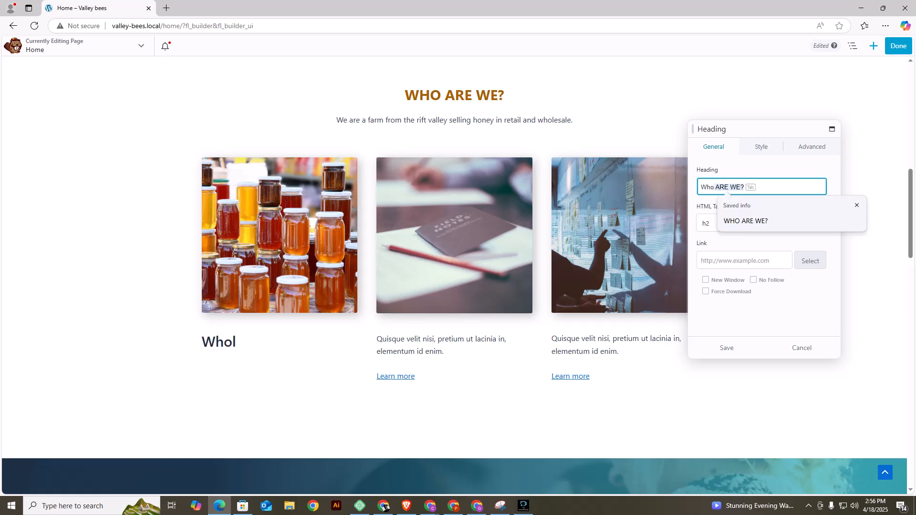
pyautogui.write('lesale')
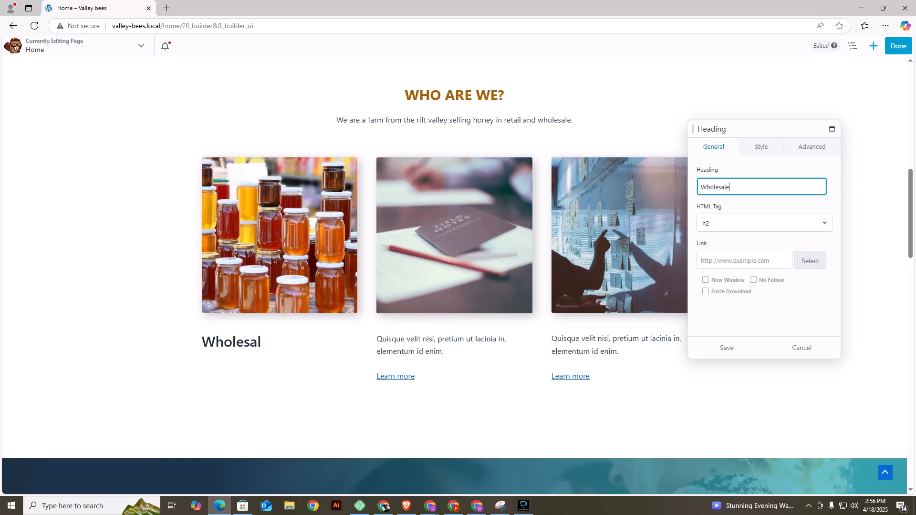
pyautogui.write(' Honey')
# Colour the "Wholesale Honey" heading with the saved brown preset #a85f00, centre it and save the heading settings.
pyautogui.click(761, 146)
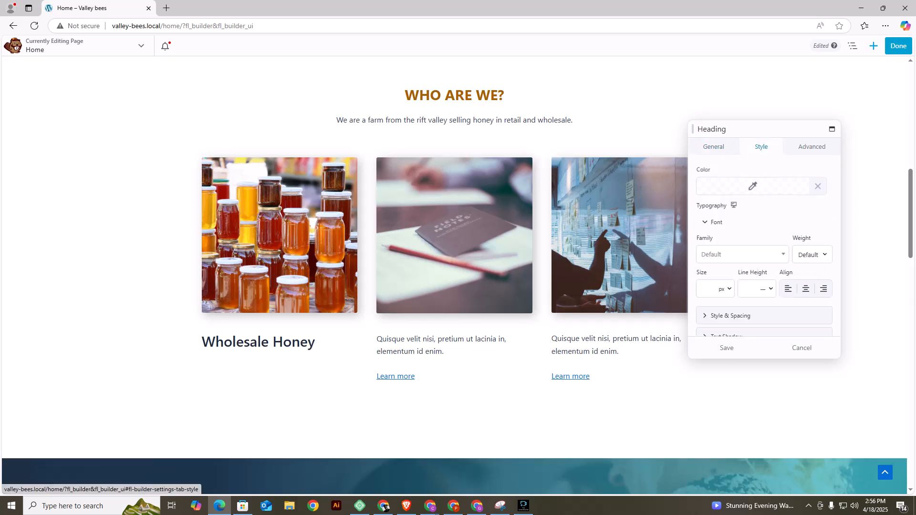
pyautogui.click(752, 186)
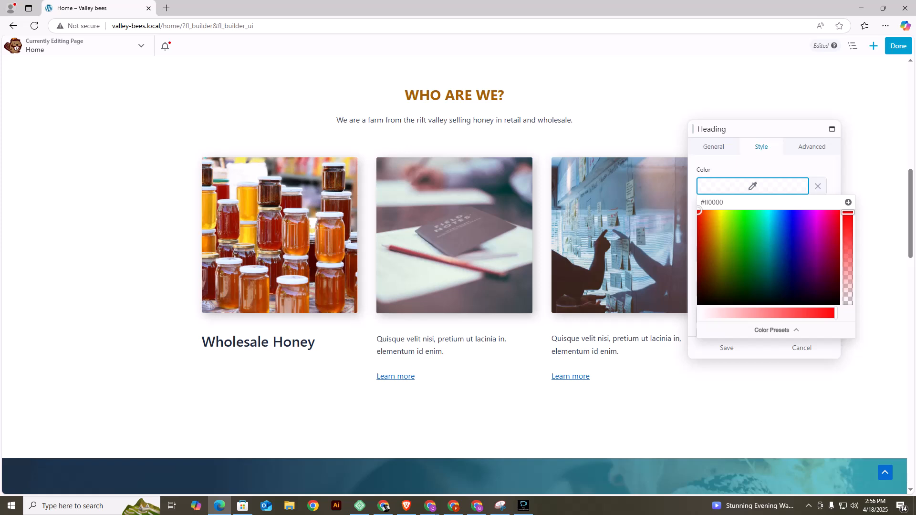
pyautogui.click(775, 330)
pyautogui.click(734, 247)
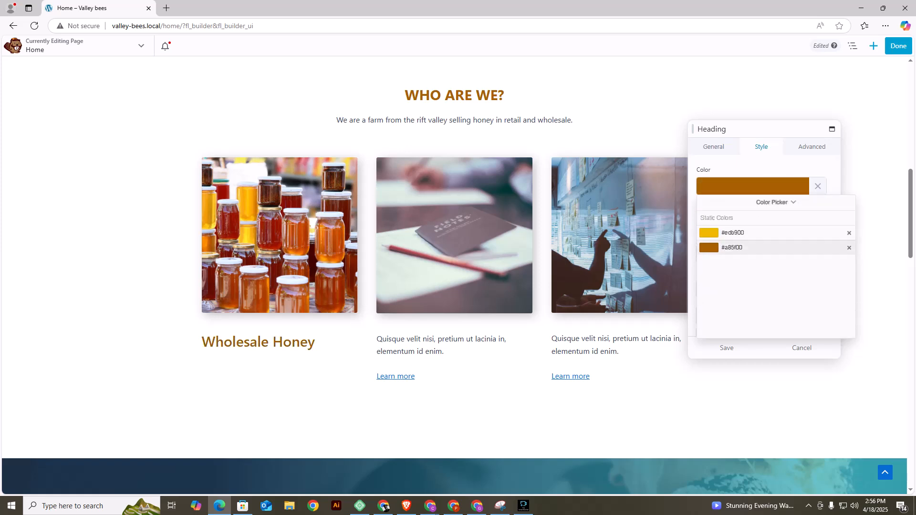
pyautogui.click(774, 167)
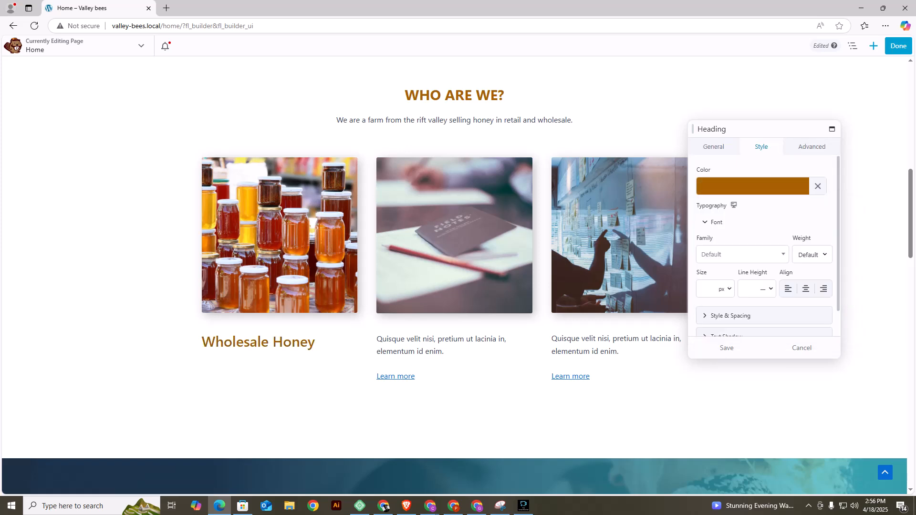
pyautogui.click(806, 289)
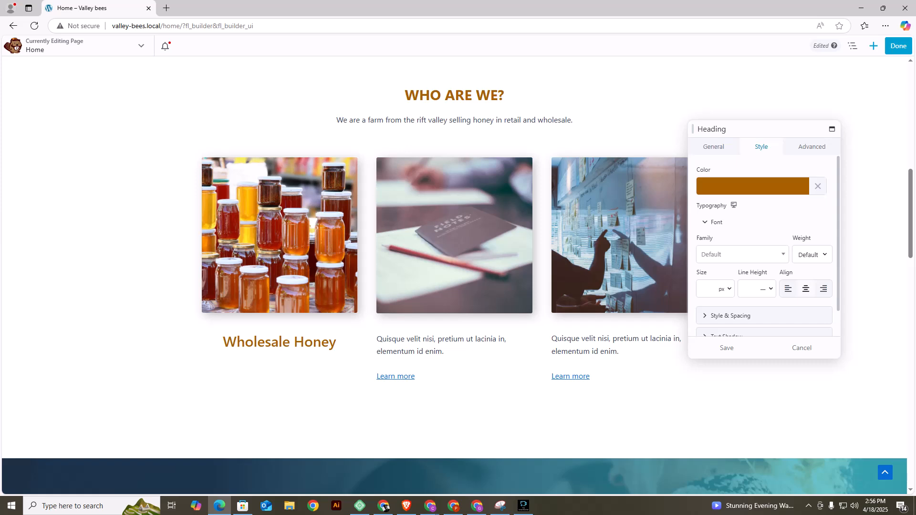
pyautogui.click(726, 347)
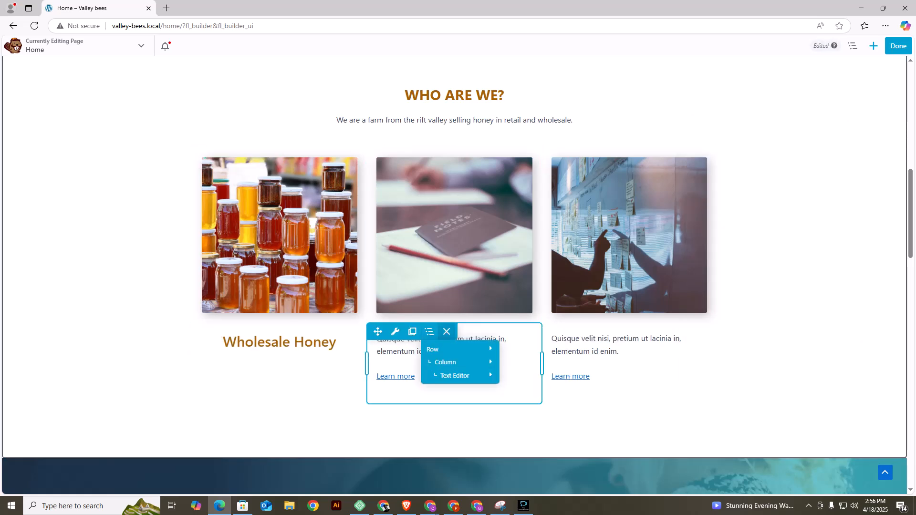
# Delete the text block under the second image and remove the current photo in that image's settings.
pyautogui.click(446, 331)
pyautogui.press('Return')
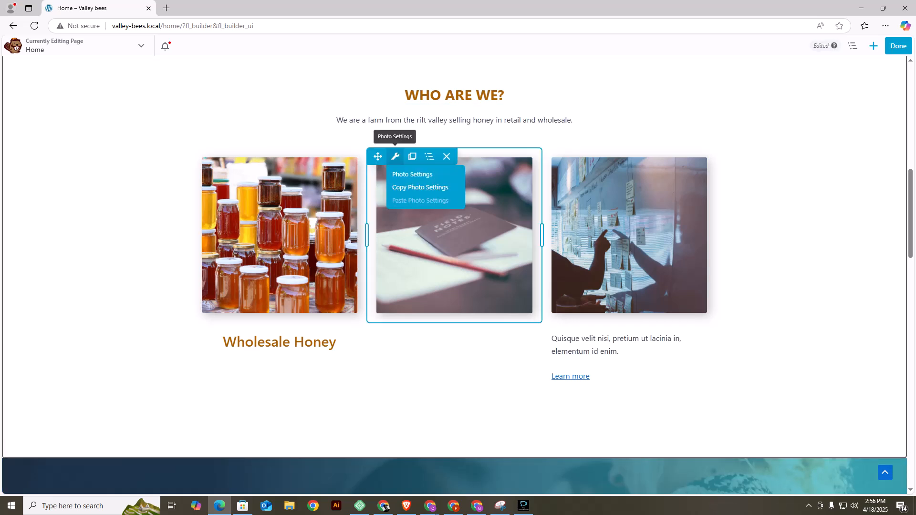
pyautogui.click(395, 157)
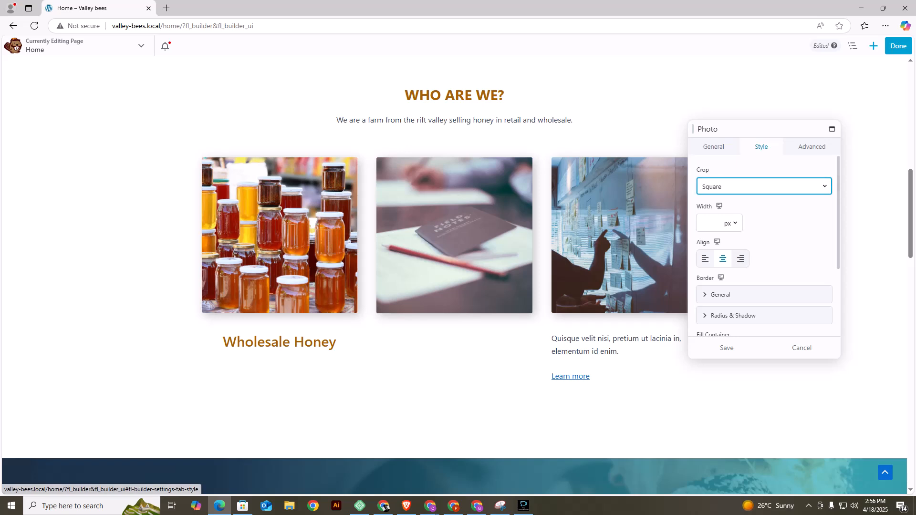
pyautogui.click(714, 147)
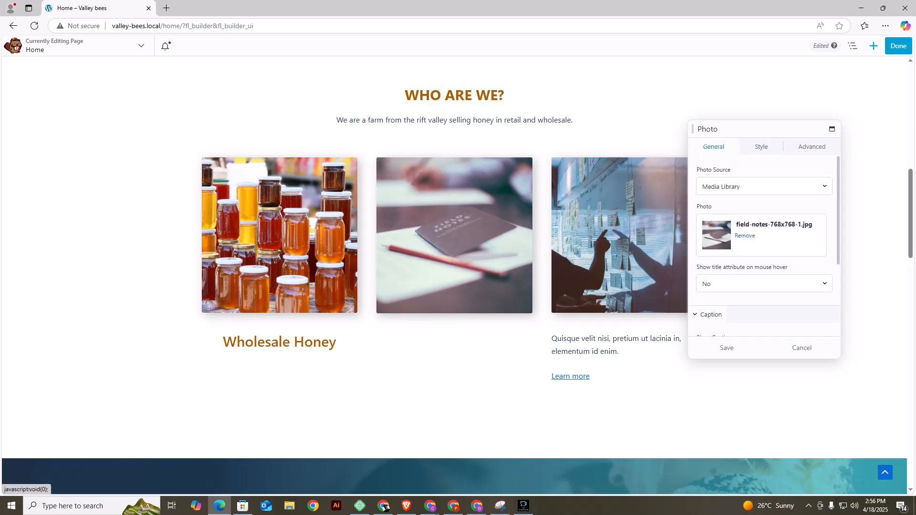
pyautogui.click(745, 235)
# Upload photo 6 from the VALLEY BEES (1) folder as the second image and save the photo settings.
pyautogui.click(718, 223)
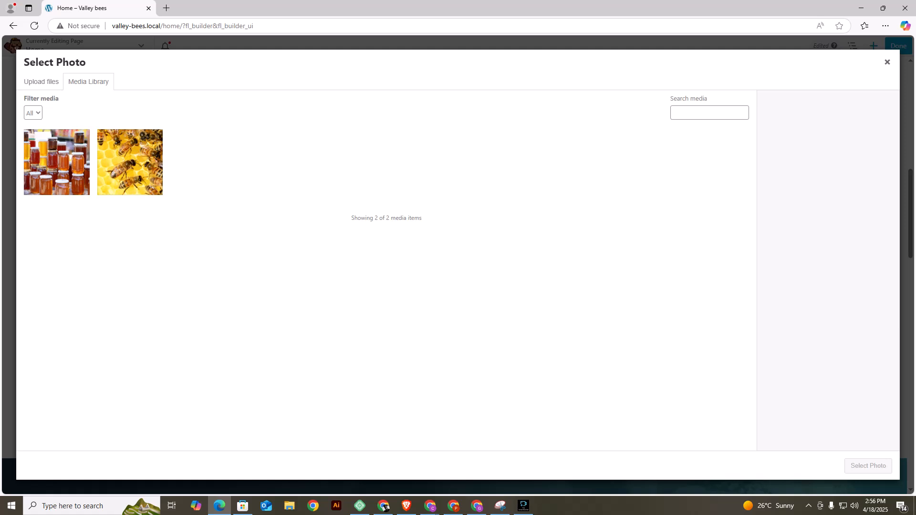
pyautogui.click(41, 82)
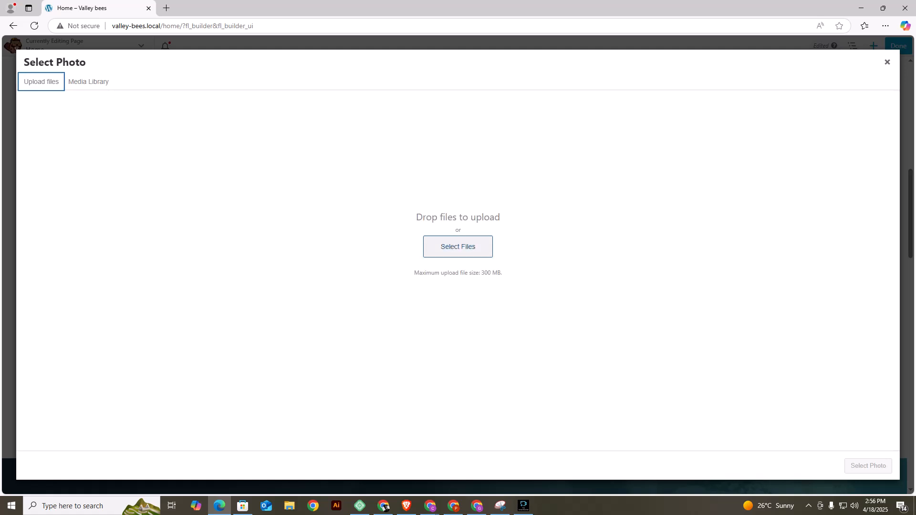
pyautogui.click(458, 247)
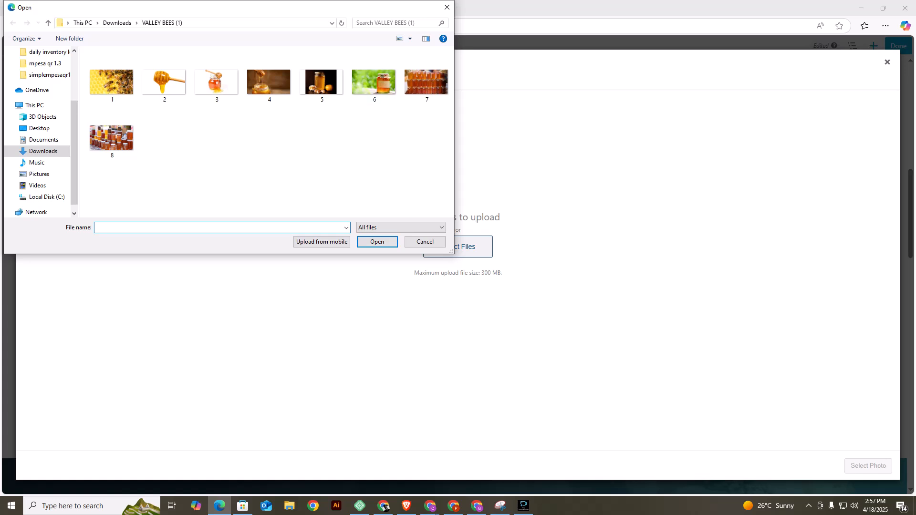
pyautogui.click(374, 82)
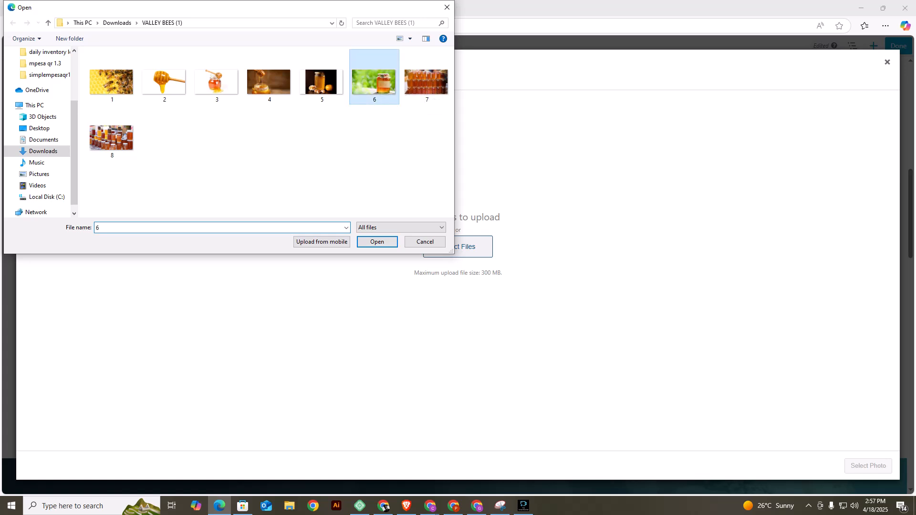
pyautogui.click(377, 241)
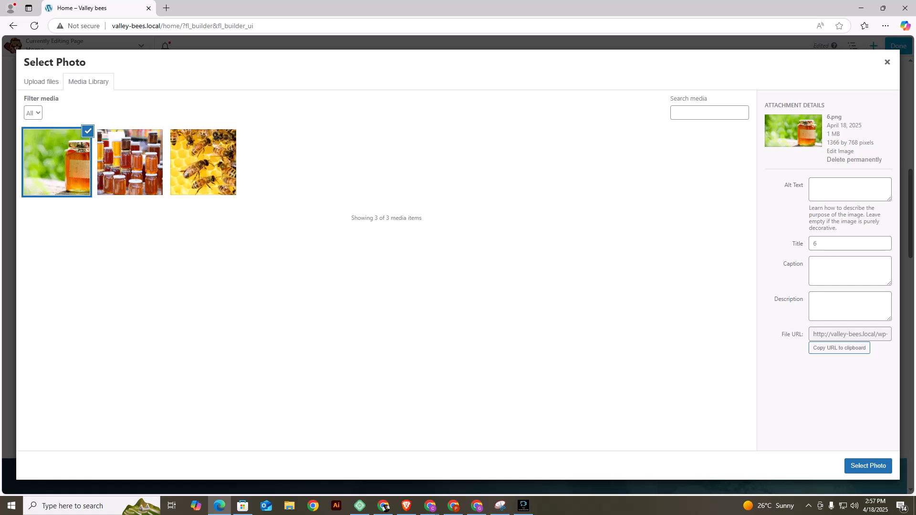
pyautogui.click(868, 465)
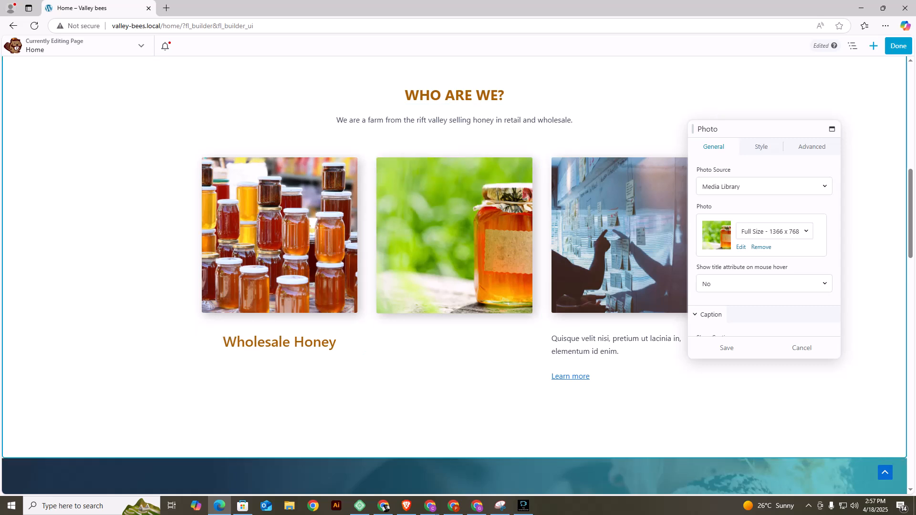
pyautogui.click(726, 347)
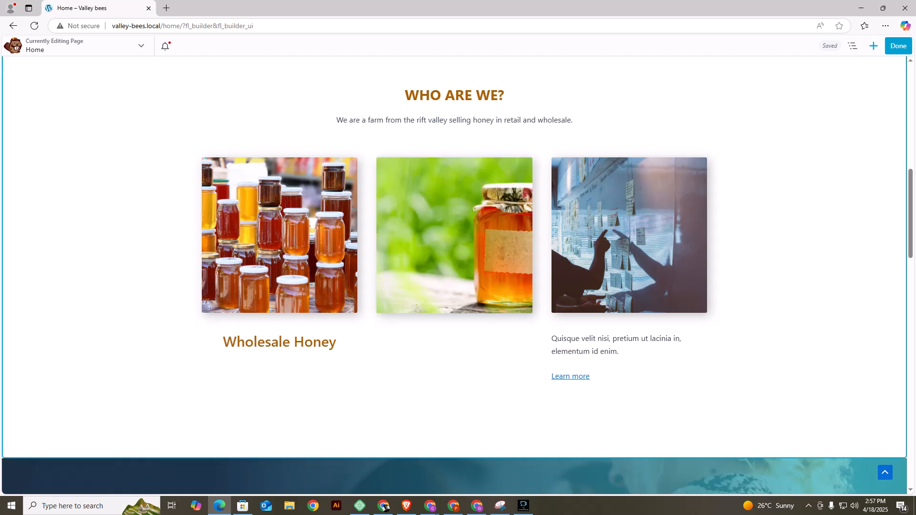
pyautogui.click(874, 46)
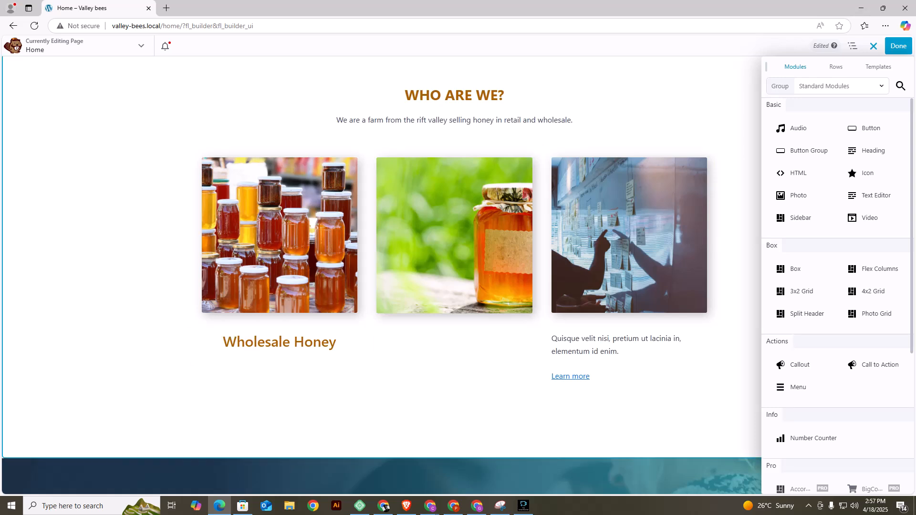
pyautogui.click(735, 138)
pyautogui.click(279, 342)
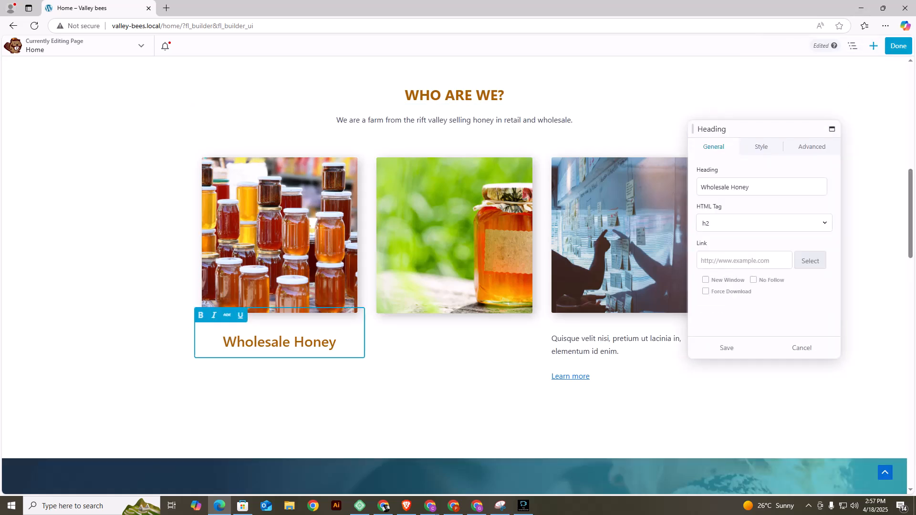
pyautogui.click(745, 105)
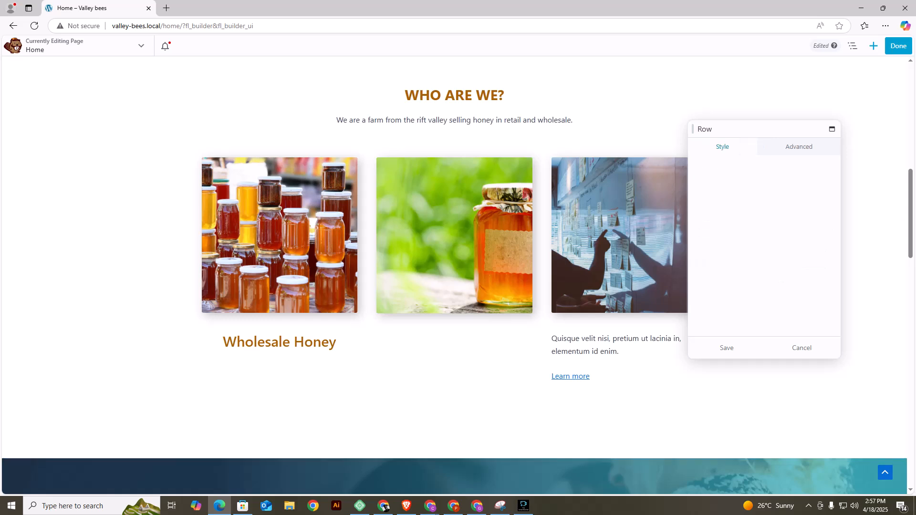
pyautogui.click(801, 347)
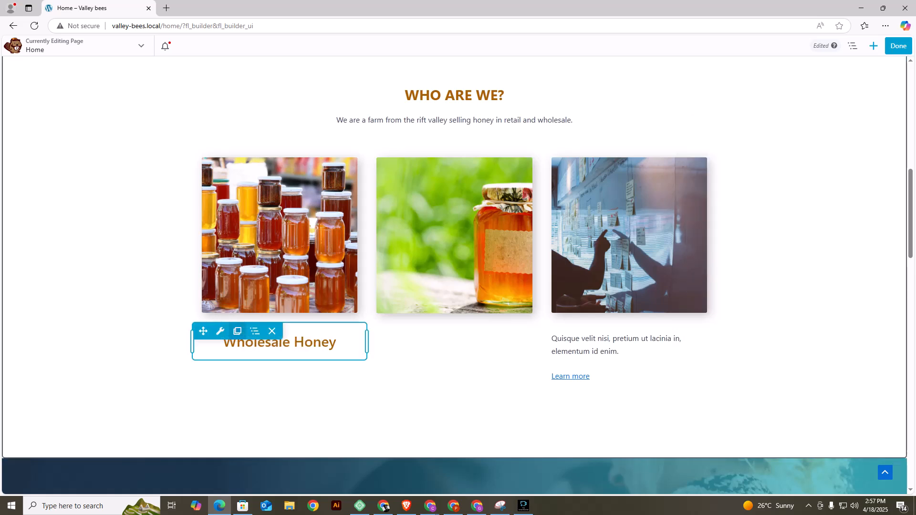
# Duplicate the "Wholesale Honey" heading and move the copy beneath the second image.
pyautogui.click(237, 331)
pyautogui.scroll(-2, 237, 331)
pyautogui.moveTo(203, 225)
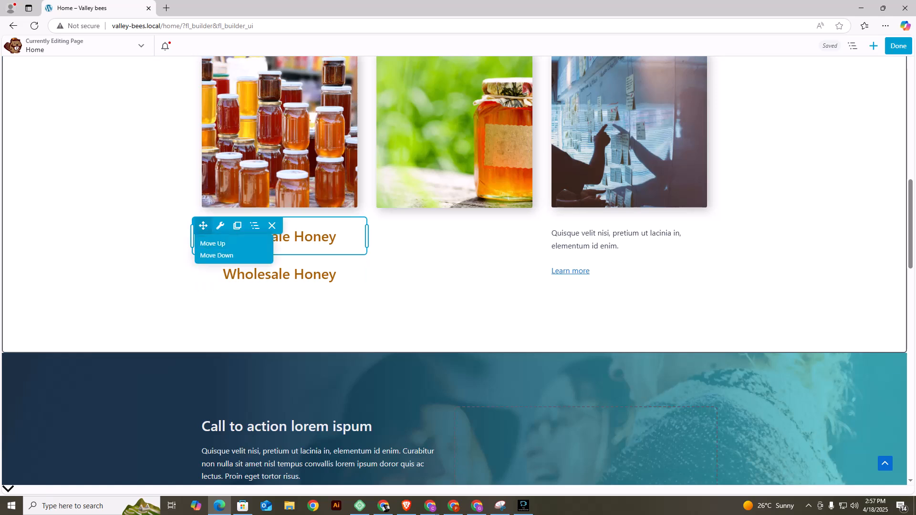
pyautogui.moveTo(204, 226); pyautogui.dragTo(394, 225)
# Change the heading under the second image to "Retail Honey" and save it.
pyautogui.moveTo(395, 227)
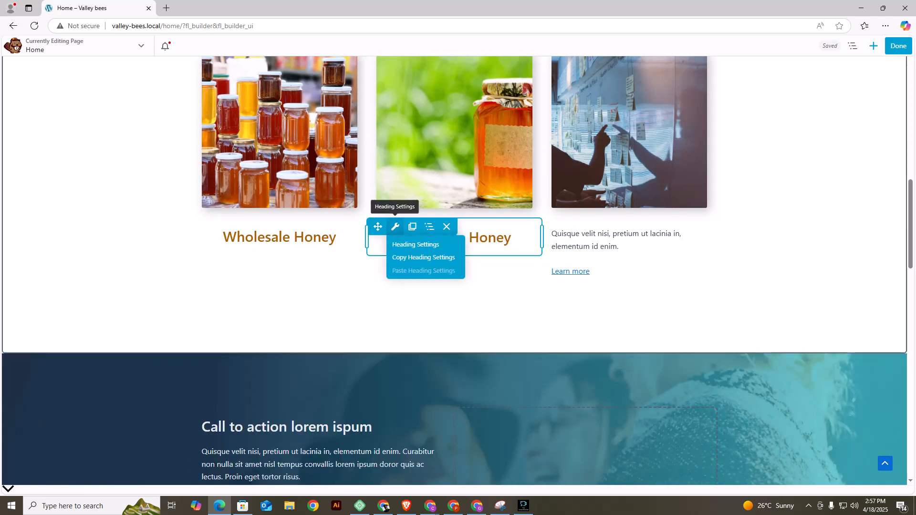
pyautogui.click(395, 227)
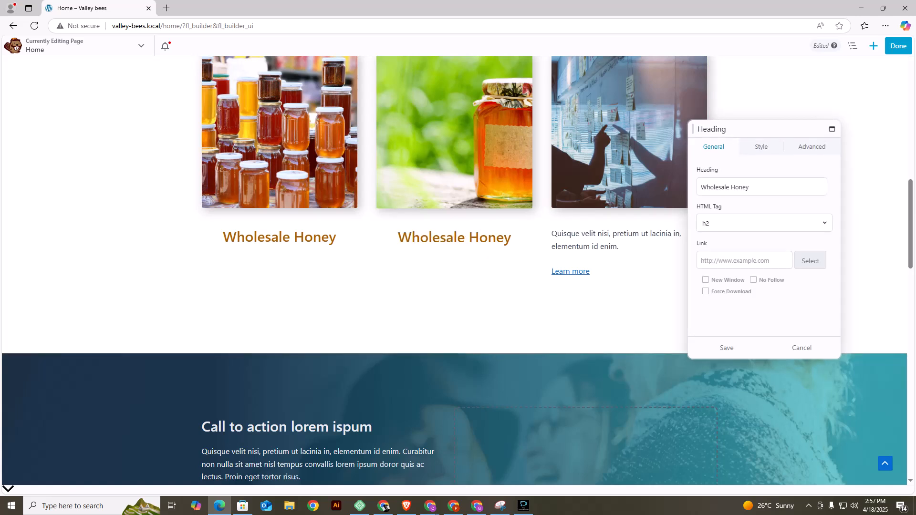
pyautogui.moveTo(732, 187); pyautogui.dragTo(700, 187)
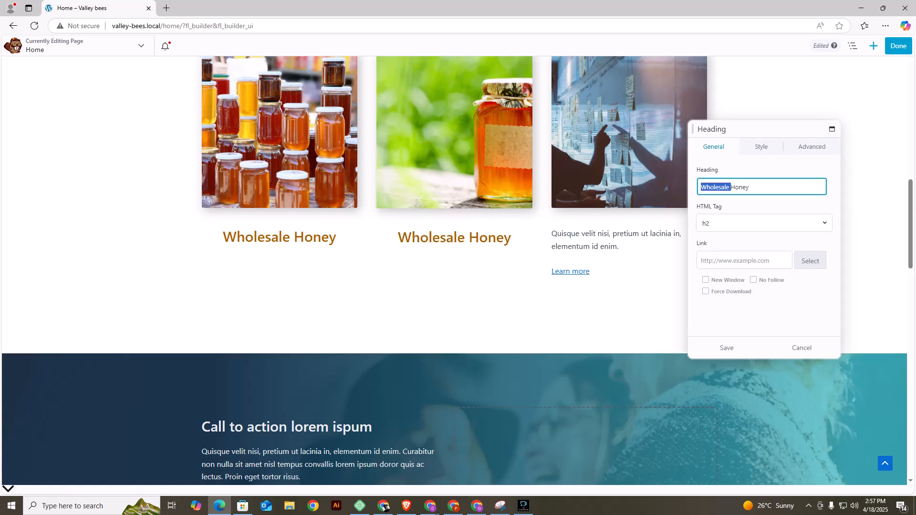
pyautogui.write('Retail')
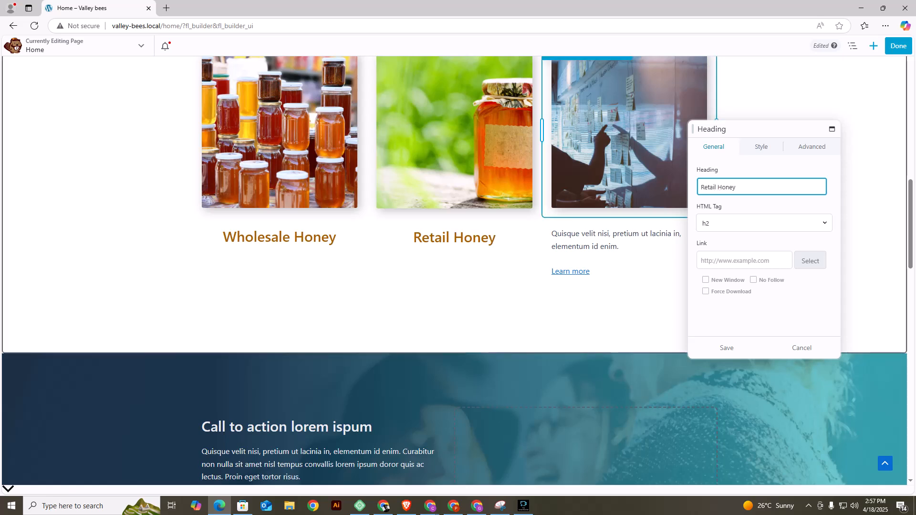
pyautogui.click(727, 348)
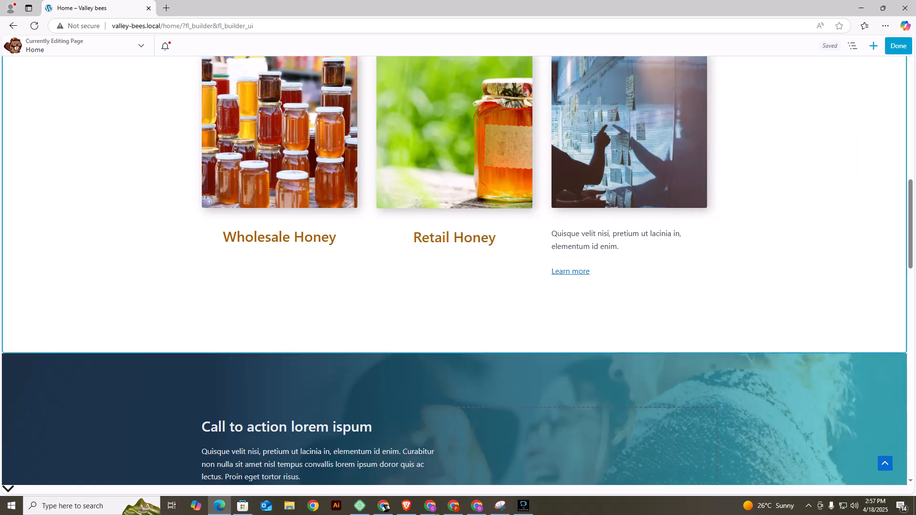
# Delete the text block under the third image and confirm the module's removal.
pyautogui.scroll(3, 454, 239)
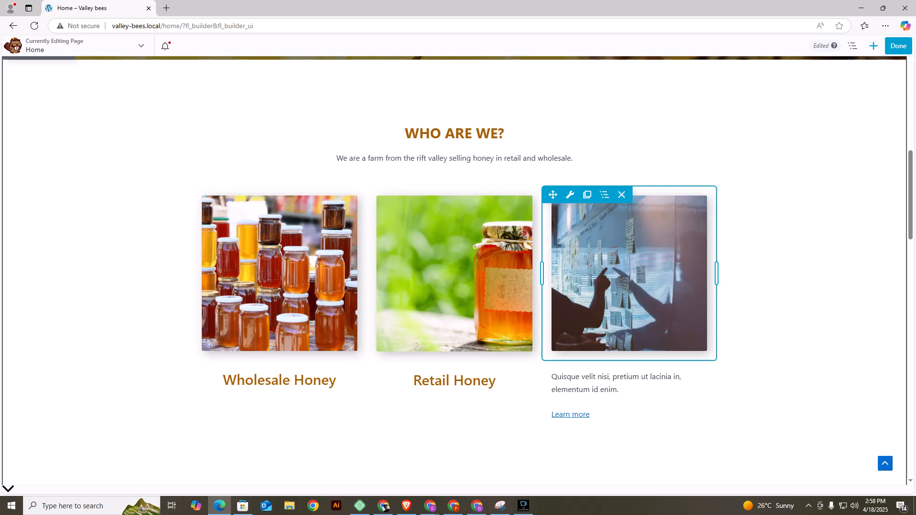
pyautogui.click(622, 369)
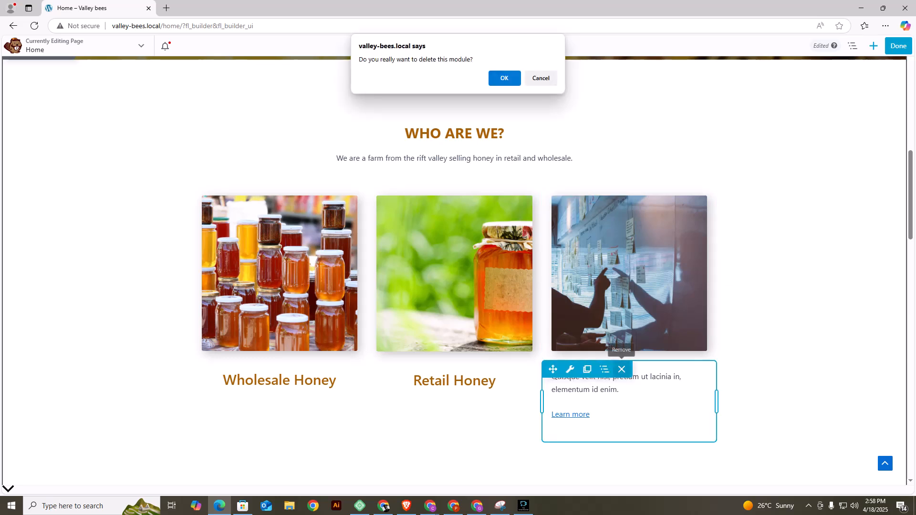
pyautogui.click(505, 78)
pyautogui.moveTo(570, 194)
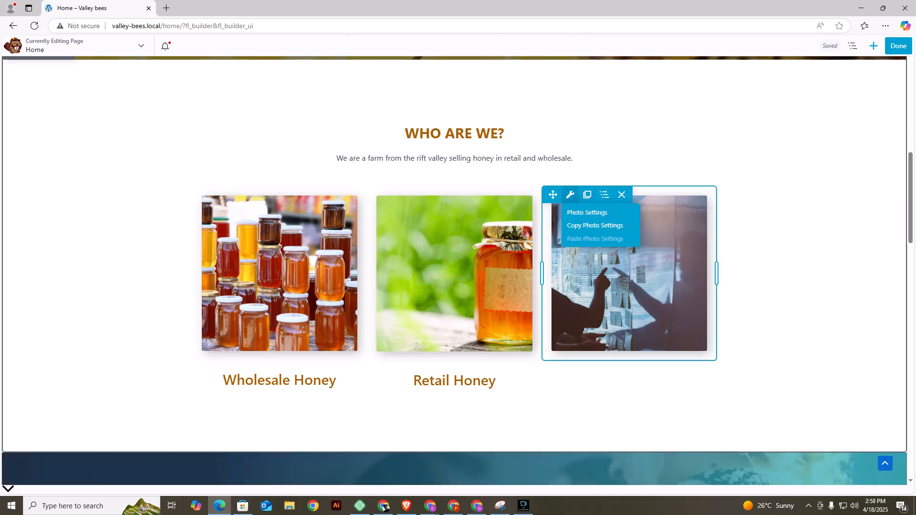
# Replace the third image with the Melting_beeswax photo uploaded from the Downloads folder and save the photo settings.
pyautogui.click(587, 213)
pyautogui.click(744, 242)
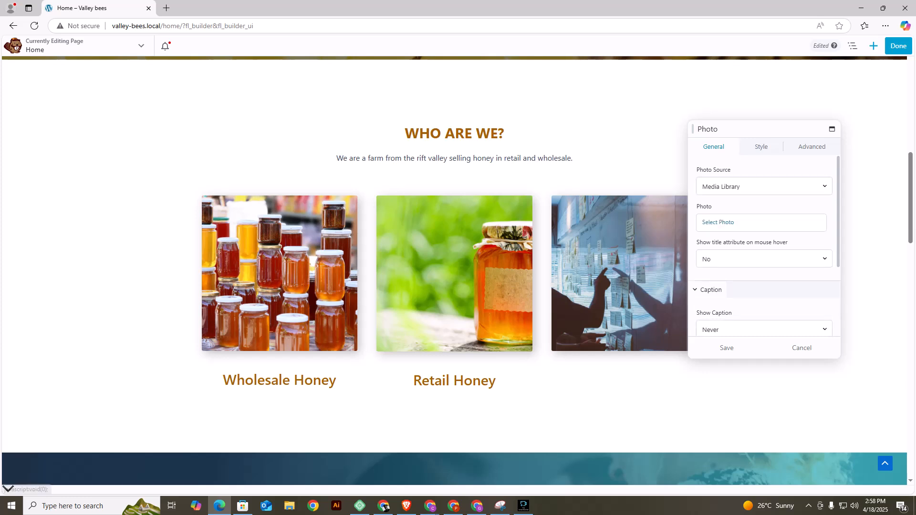
pyautogui.click(718, 222)
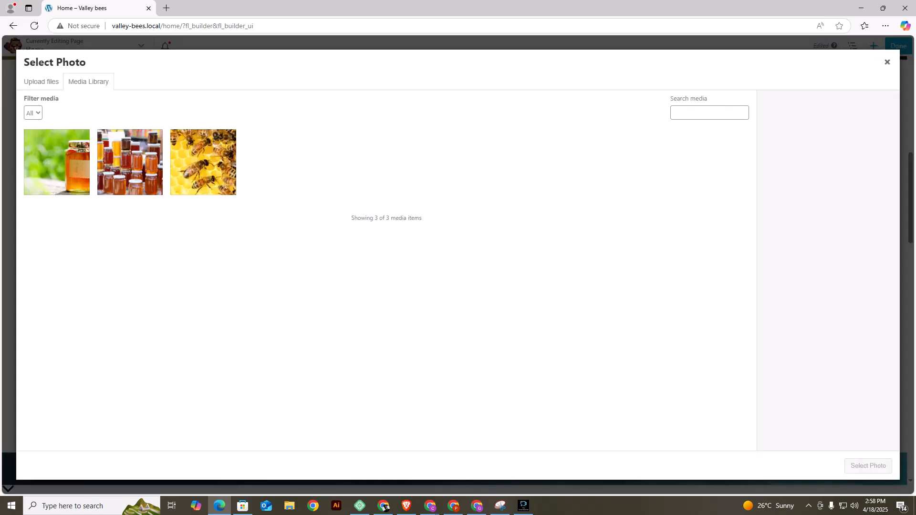
pyautogui.click(41, 81)
pyautogui.click(458, 247)
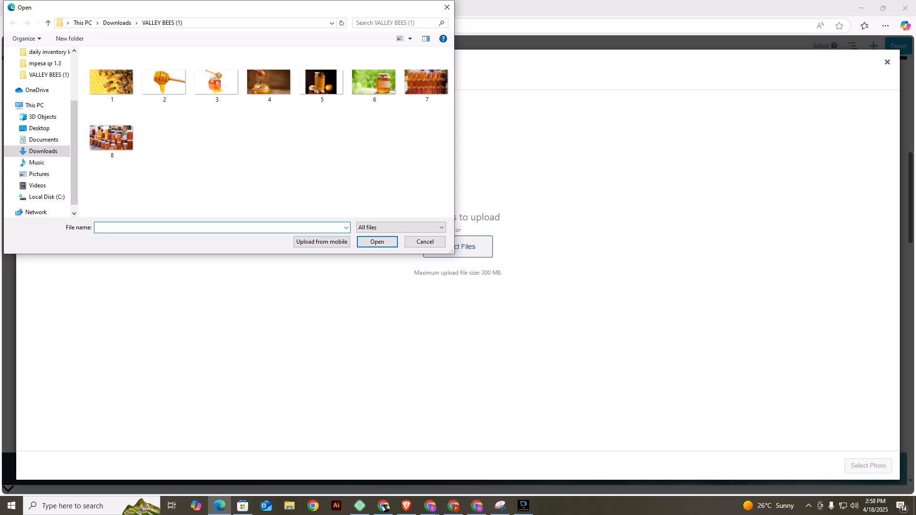
pyautogui.click(117, 23)
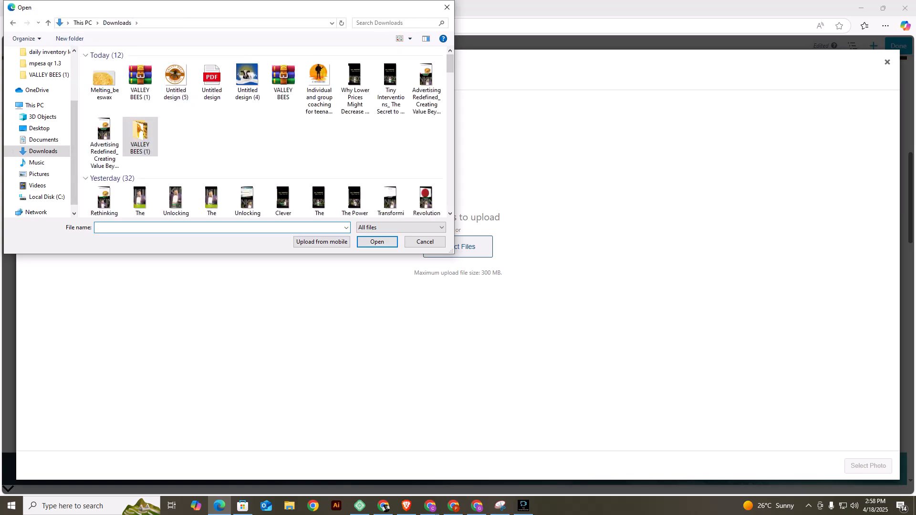
pyautogui.click(104, 80)
pyautogui.click(377, 242)
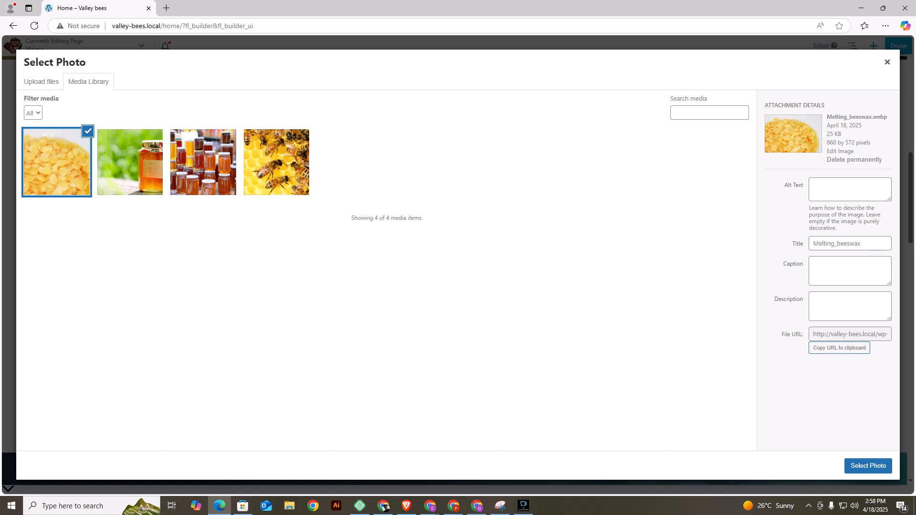
pyautogui.click(868, 465)
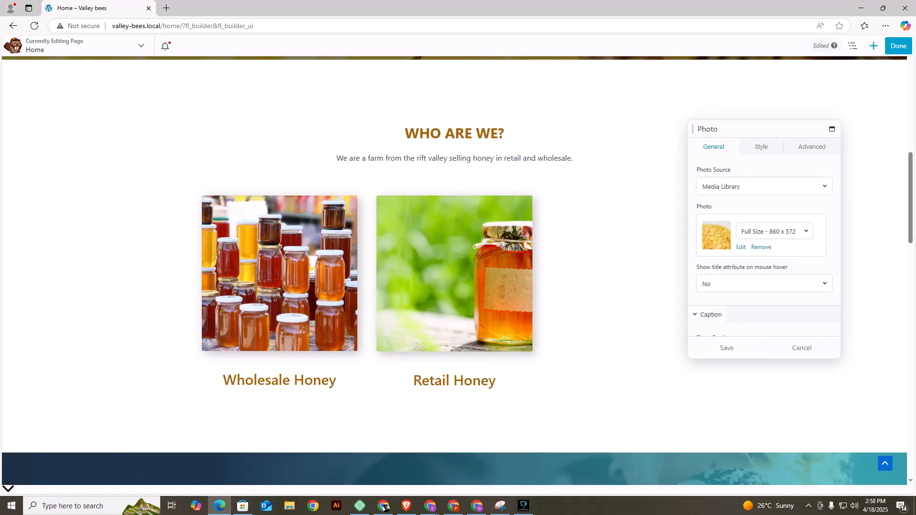
pyautogui.click(727, 348)
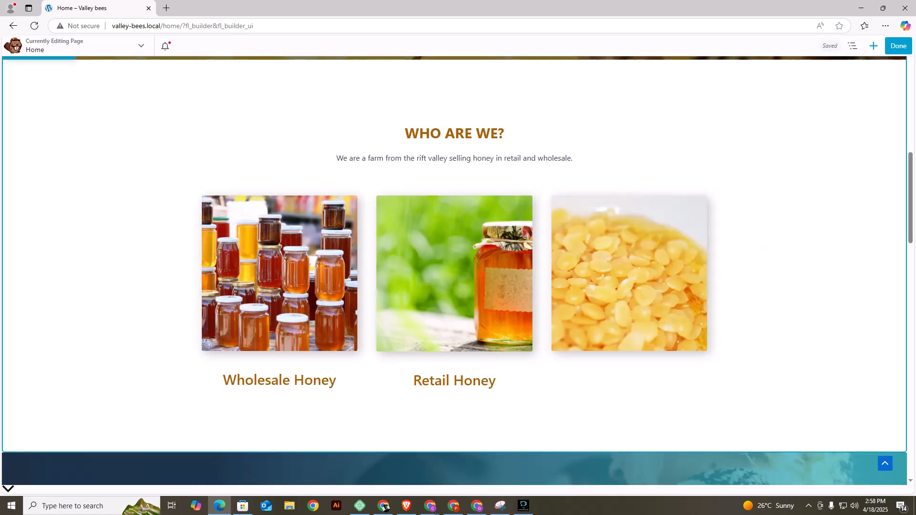
# Place a duplicate of the "Retail Honey" heading beneath the third image and save it with the text "Bee wax".
pyautogui.click(412, 371)
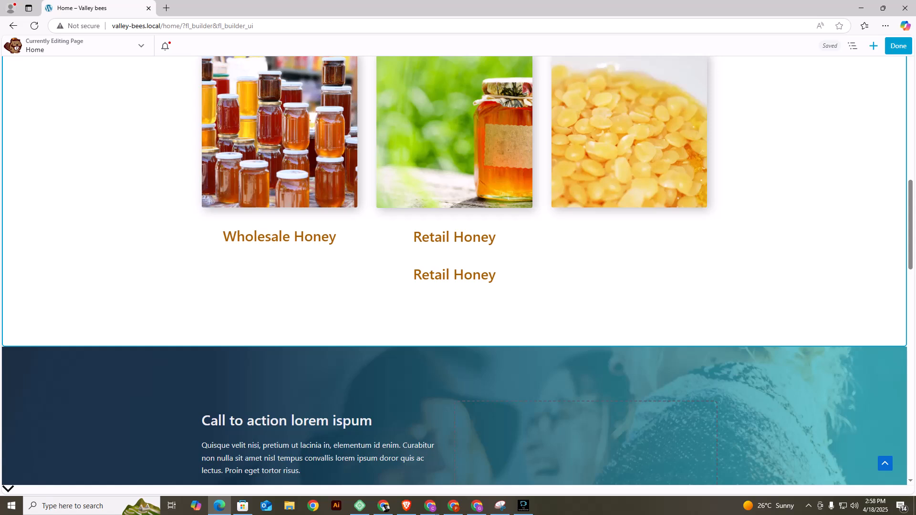
pyautogui.moveTo(453, 275); pyautogui.dragTo(620, 218)
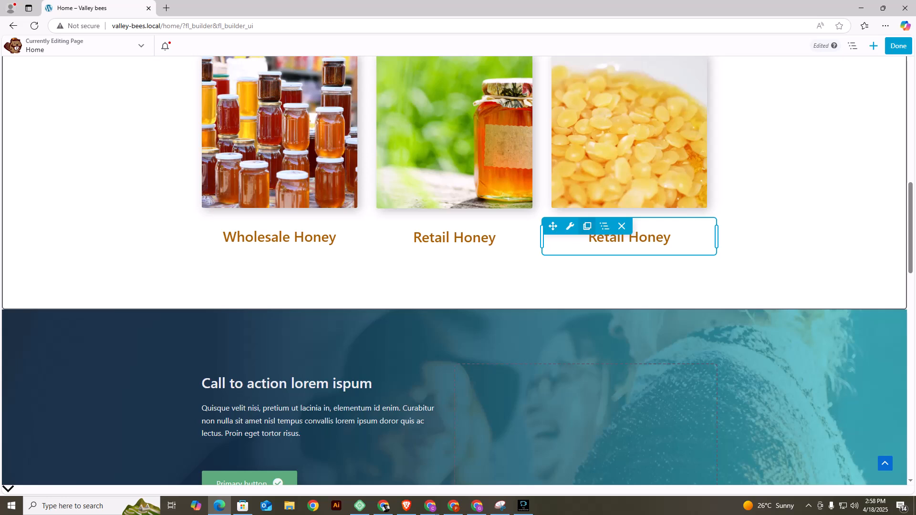
pyautogui.click(570, 226)
pyautogui.doubleClick(727, 187)
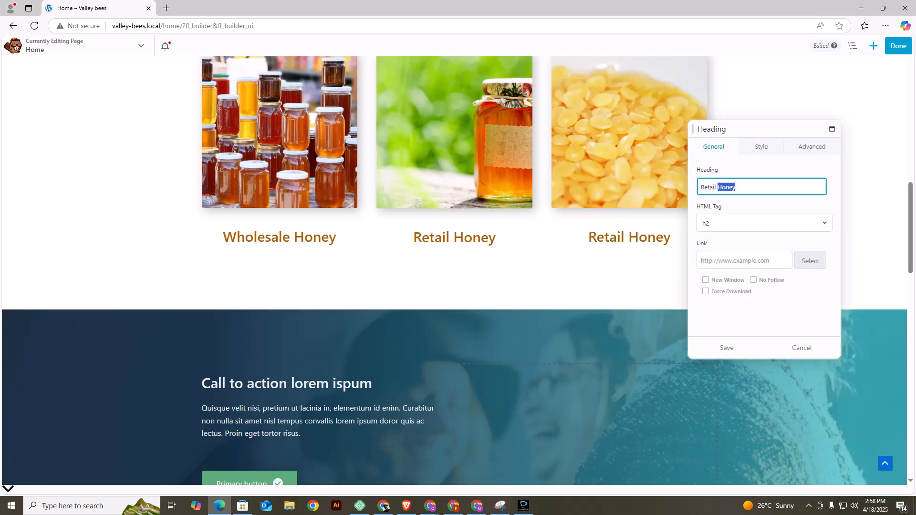
pyautogui.write('bee')
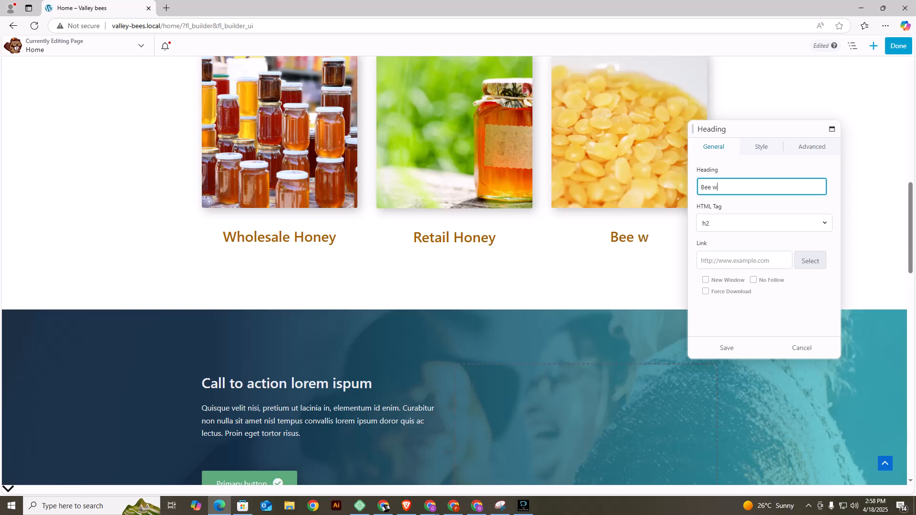
pyautogui.click(727, 348)
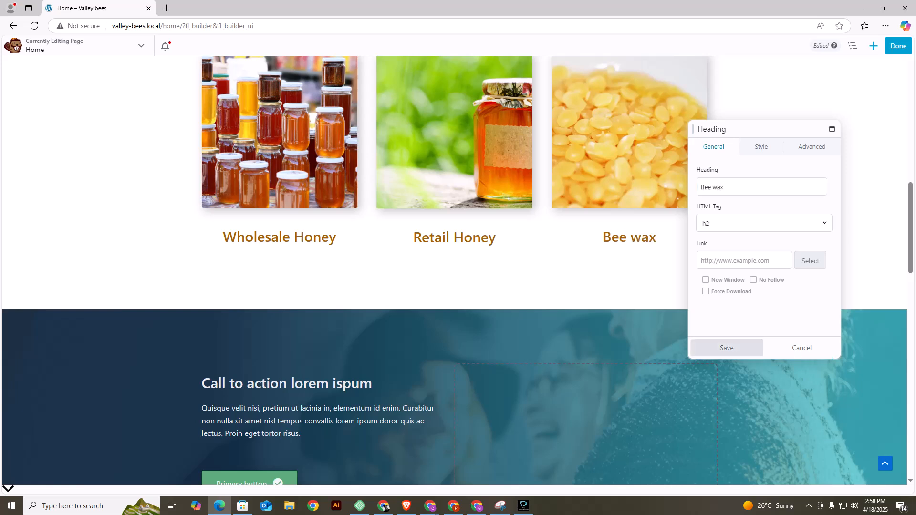
pyautogui.scroll(4, 453, 310)
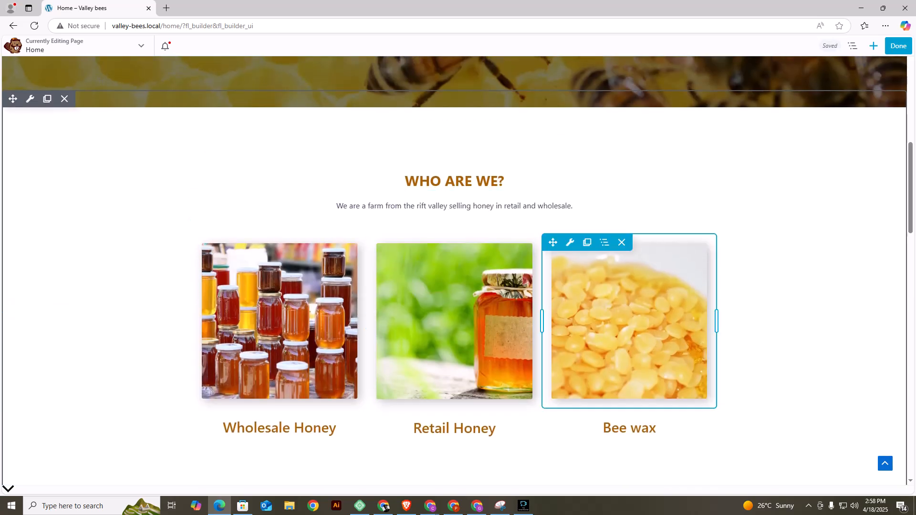
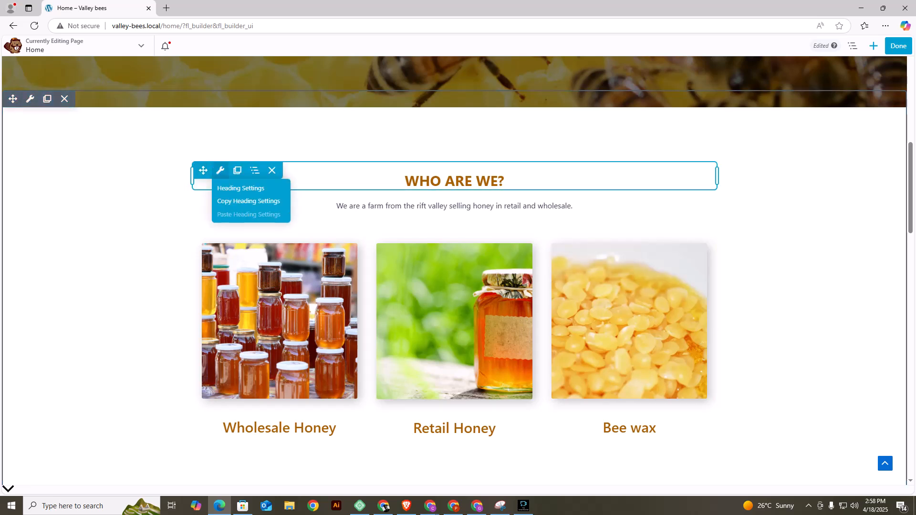
# Duplicate the "WHO ARE WE?" heading and place the copy between the farm description and the three product images.
pyautogui.click(237, 171)
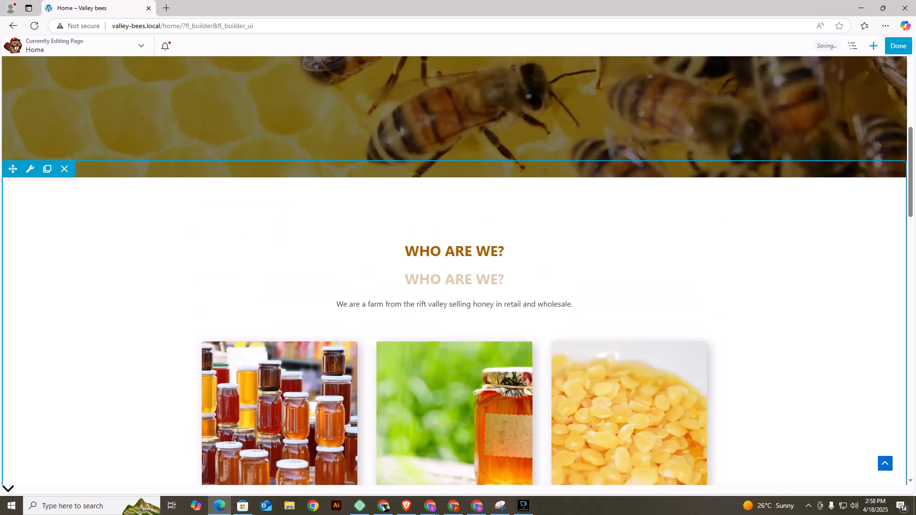
pyautogui.moveTo(203, 241); pyautogui.dragTo(272, 321)
pyautogui.scroll(-4, 453, 258)
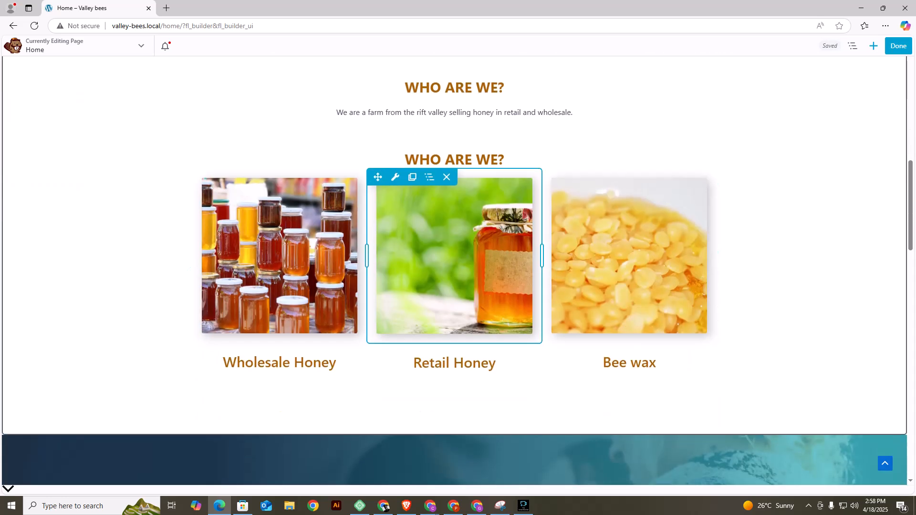
# Change the duplicated heading's text to "What we sell" and save it.
pyautogui.click(220, 149)
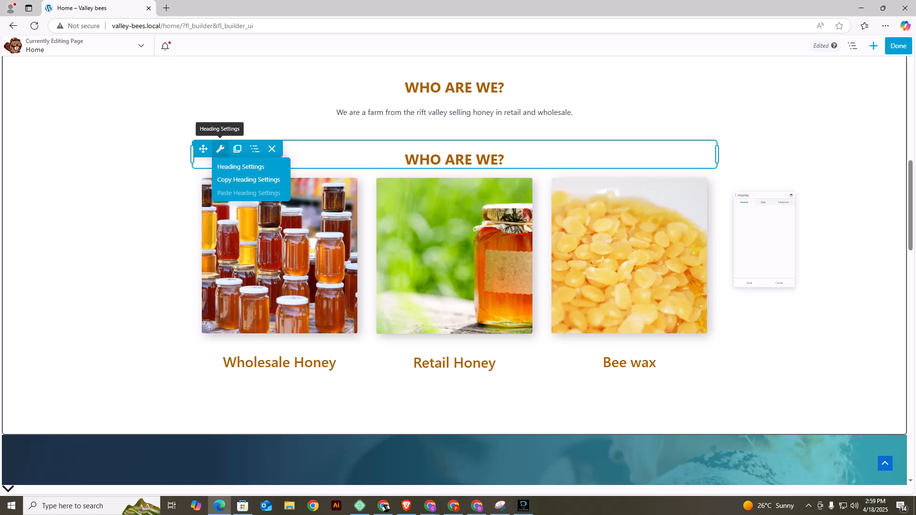
pyautogui.tripleClick(736, 187)
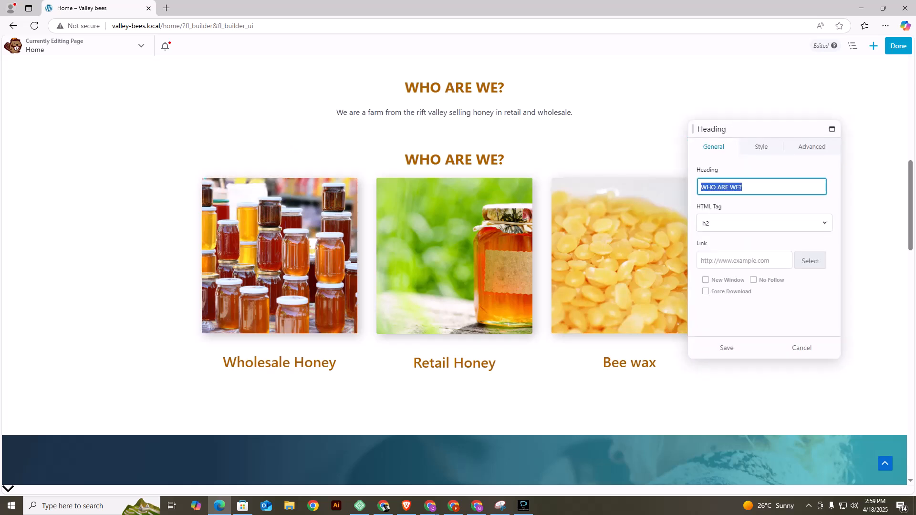
pyautogui.write('WH')
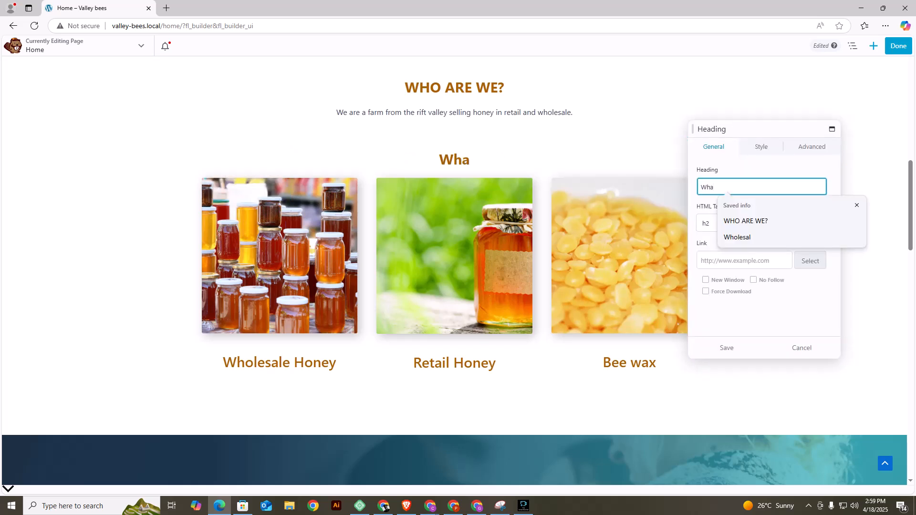
pyautogui.write('at we sell')
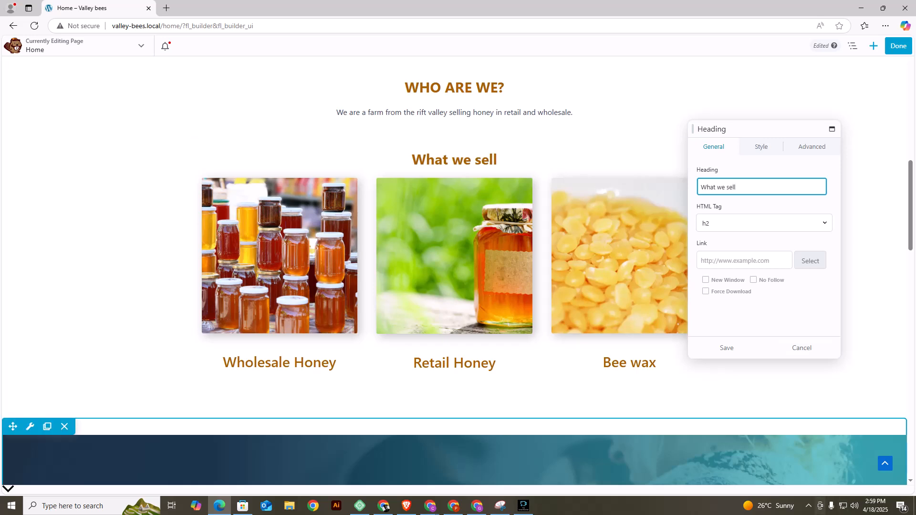
pyautogui.click(726, 348)
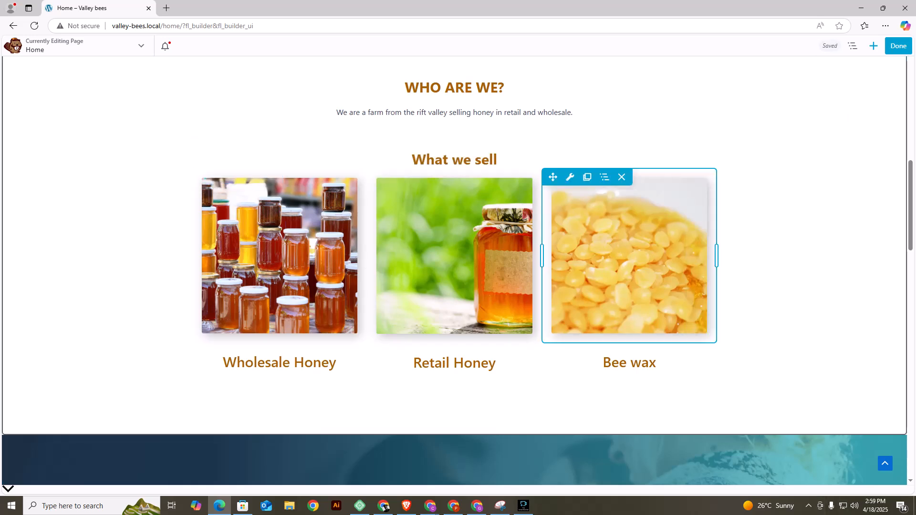
# Review the edited Home page from the banner down to the call-to-action section, and publish the changes.
pyautogui.scroll(10, 629, 229)
pyautogui.scroll(-8, 458, 271)
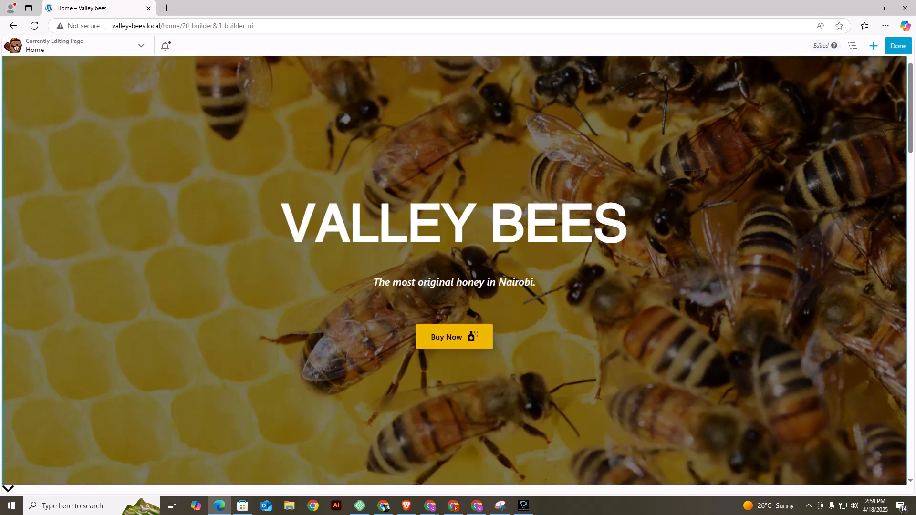
pyautogui.scroll(-7, 621, 286)
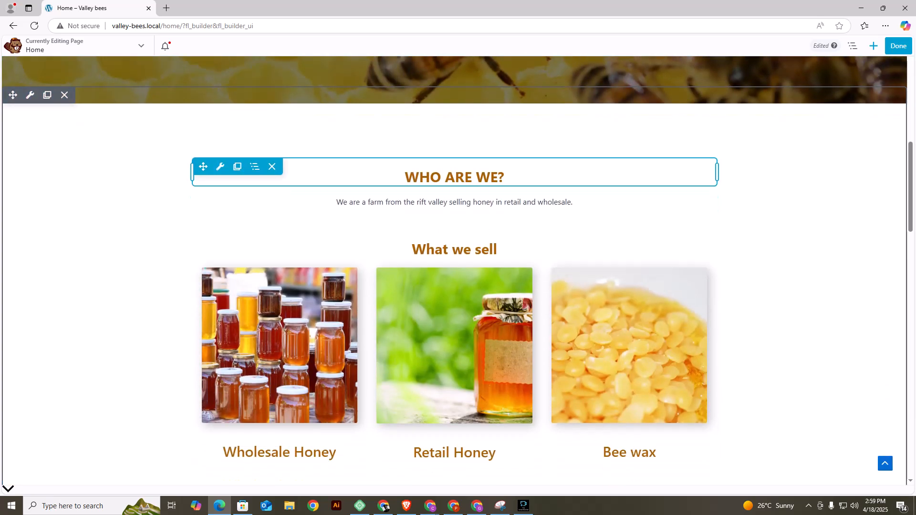
pyautogui.scroll(-1, 586, 353)
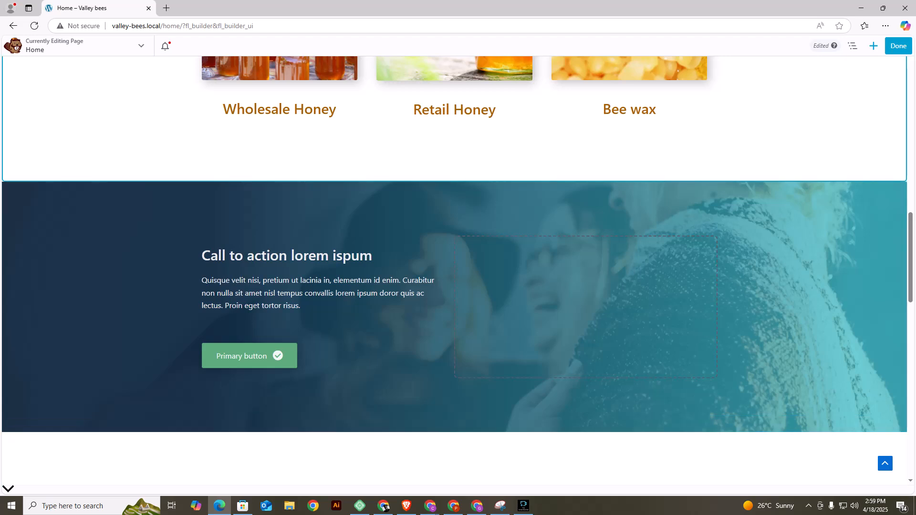
pyautogui.scroll(-2, 458, 267)
pyautogui.scroll(4, 458, 267)
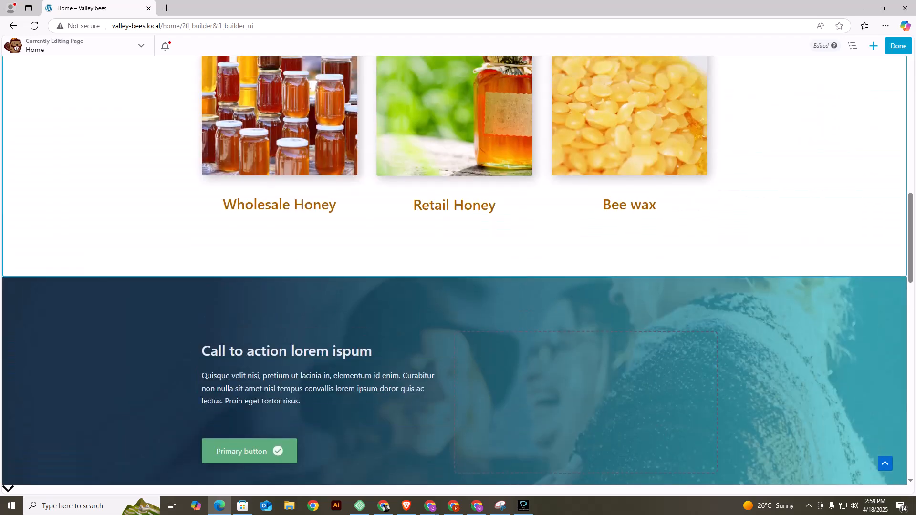
pyautogui.scroll(-2, 458, 267)
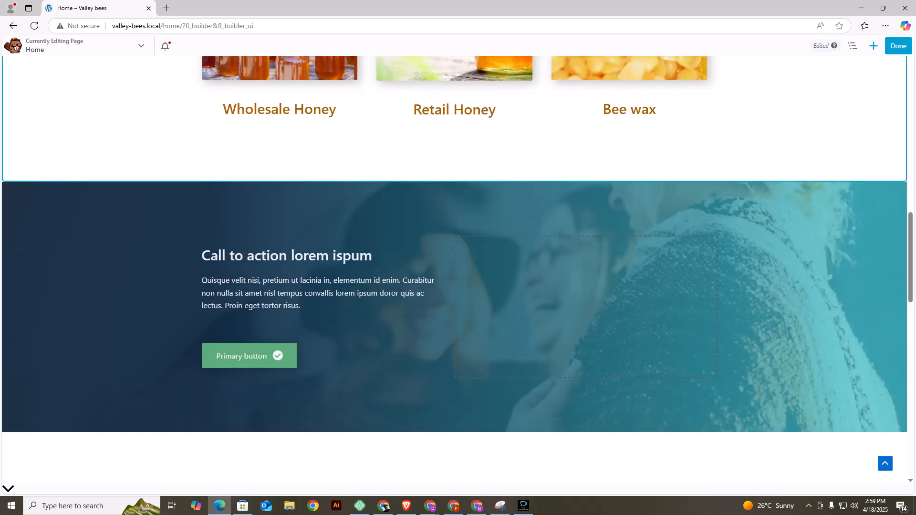
pyautogui.click(899, 46)
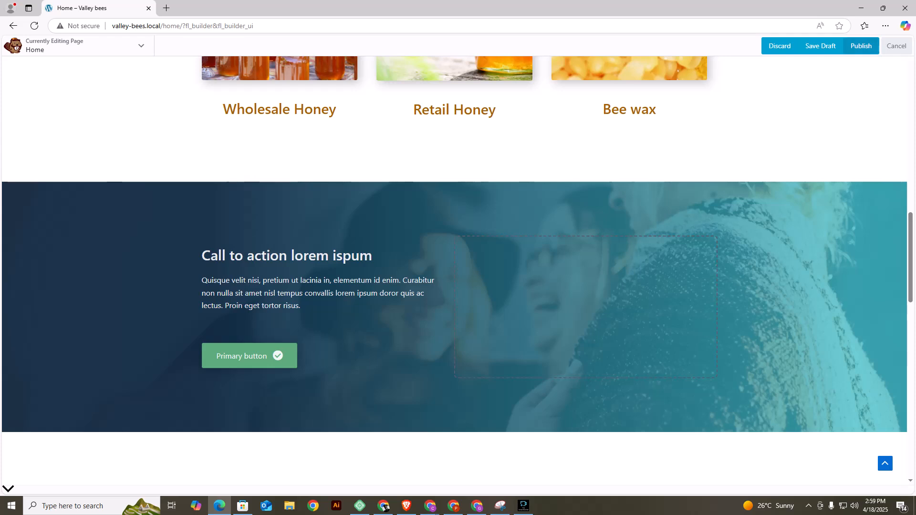
pyautogui.click(861, 46)
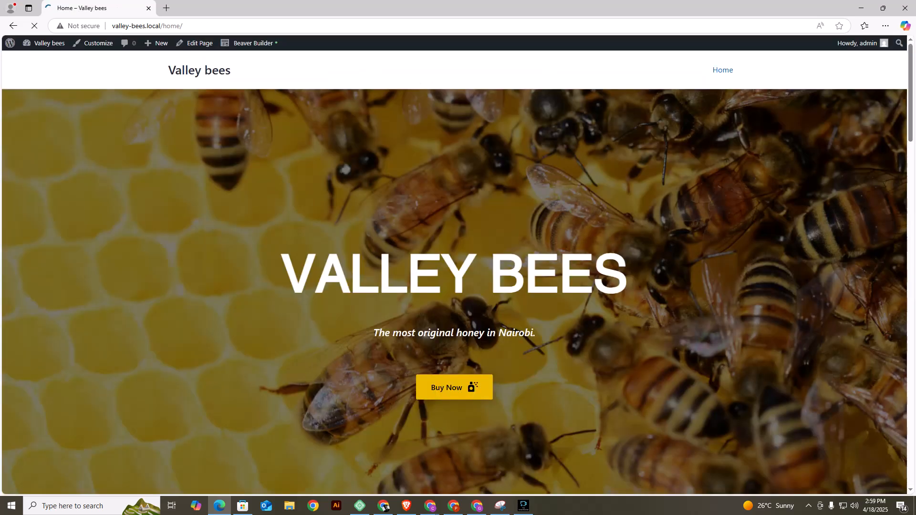
# Check the published Home page down to the call-to-action section and reopen it in the page builder.
pyautogui.scroll(-15, 458, 272)
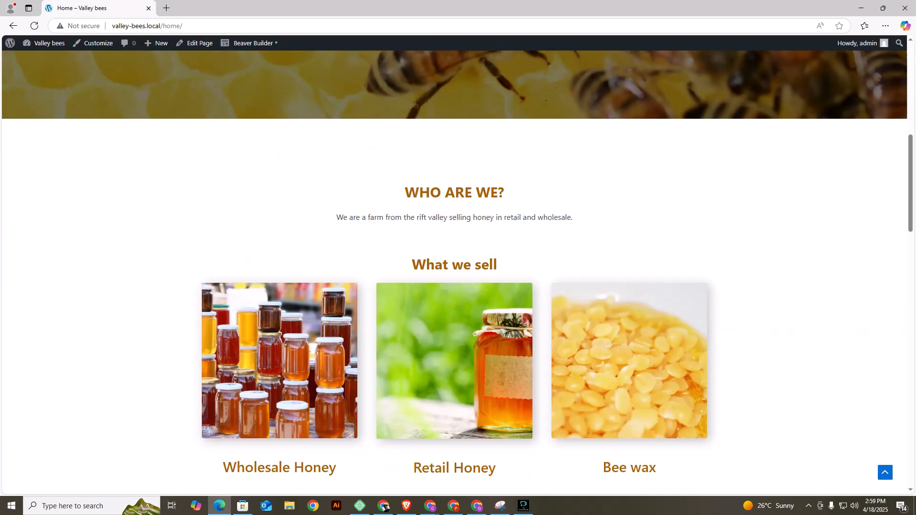
pyautogui.scroll(3, 458, 272)
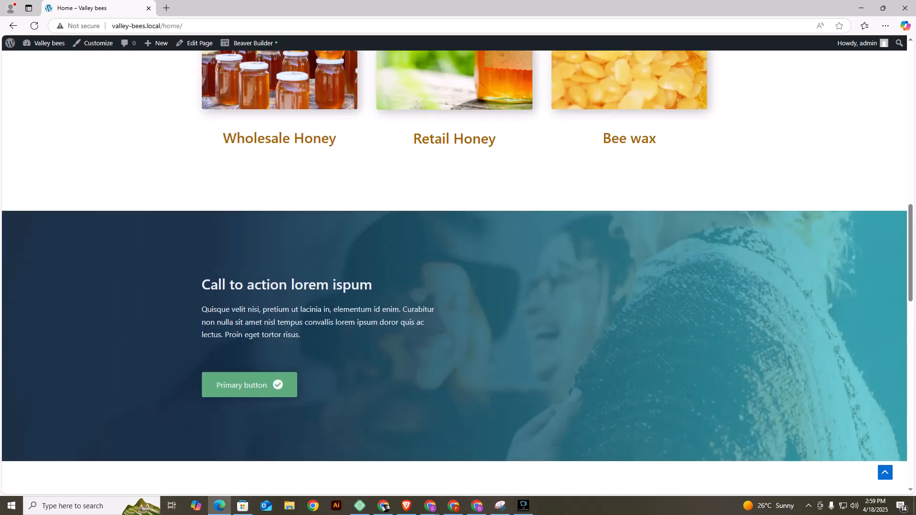
pyautogui.scroll(-2, 458, 272)
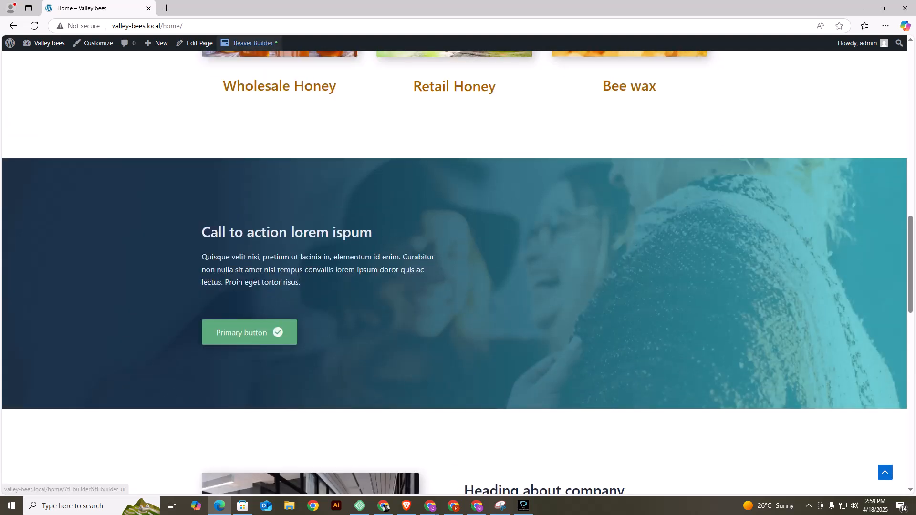
pyautogui.click(250, 43)
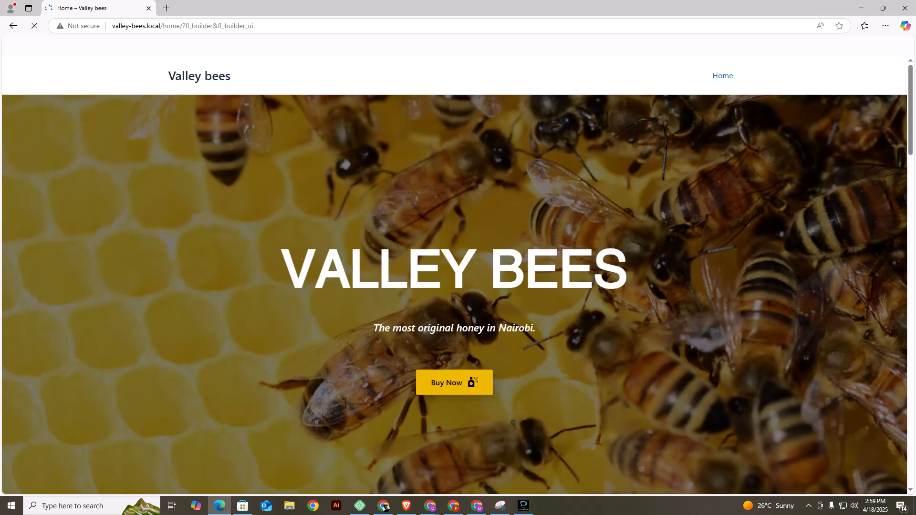
# Open the settings of the "Call to action lorem ispum" row and remove its background photo.
pyautogui.scroll(-15, 324, 287)
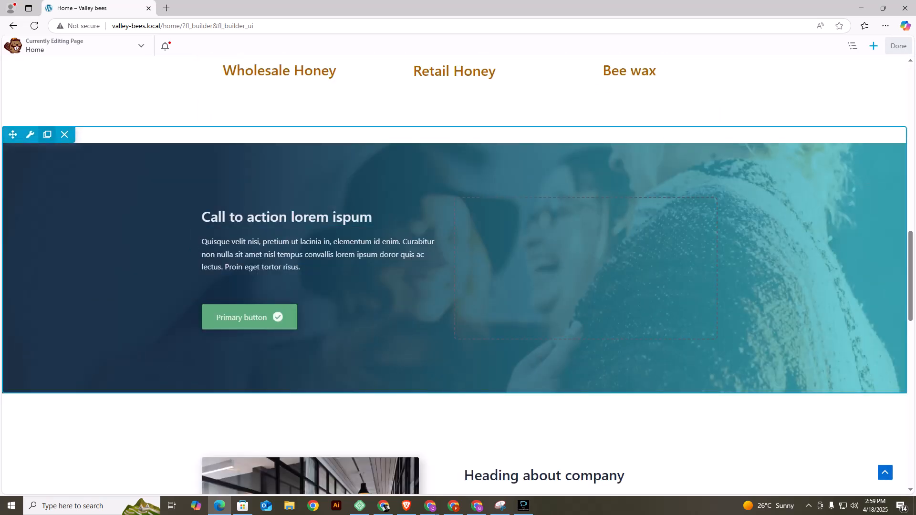
pyautogui.click(29, 135)
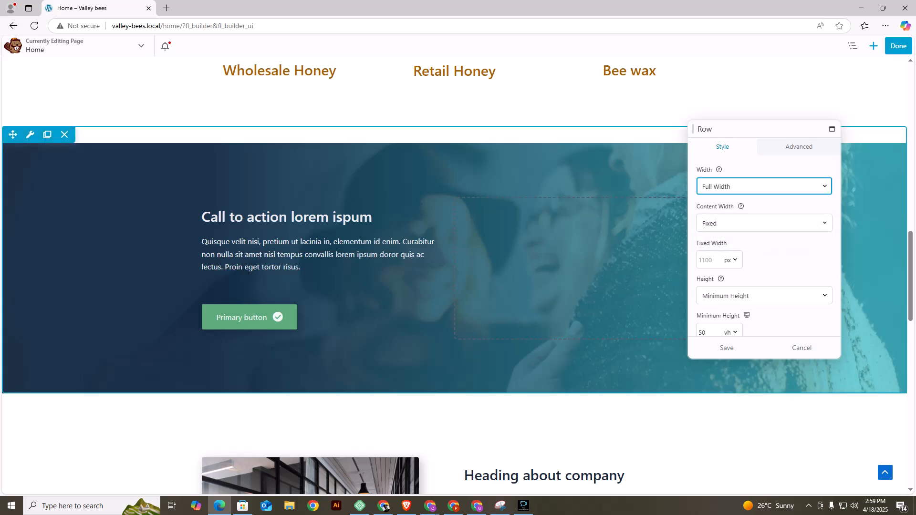
pyautogui.scroll(-5, 763, 245)
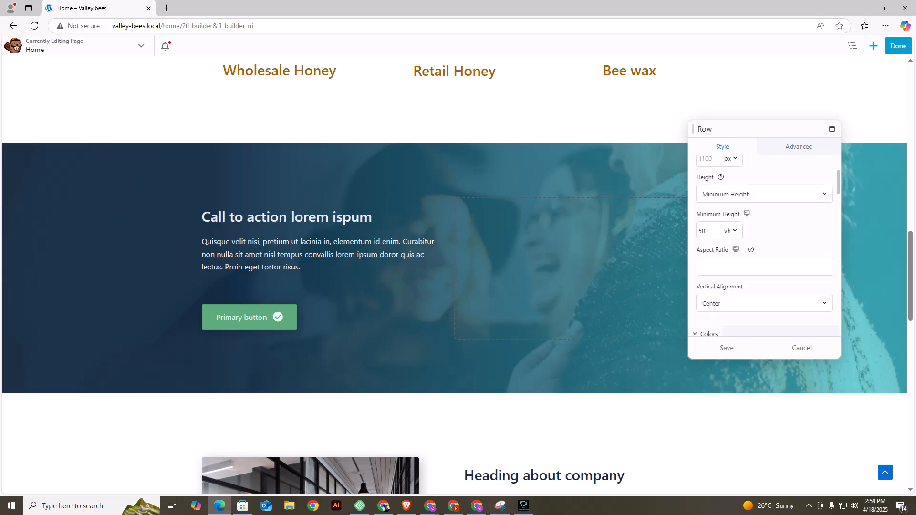
pyautogui.scroll(-6, 764, 246)
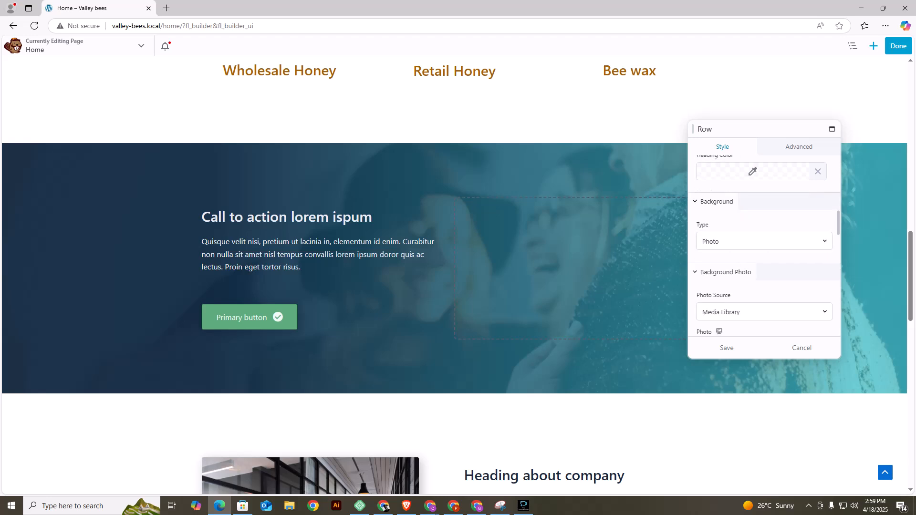
pyautogui.click(745, 210)
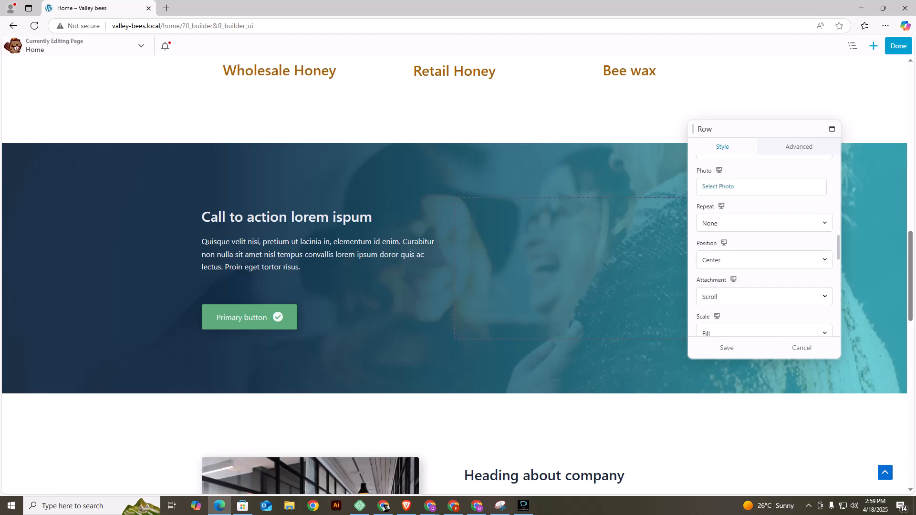
# Upload image 4 from the VALLEY BEES (1) folder in Downloads and set it as the call-to-action row's background photo.
pyautogui.click(764, 184)
pyautogui.click(41, 82)
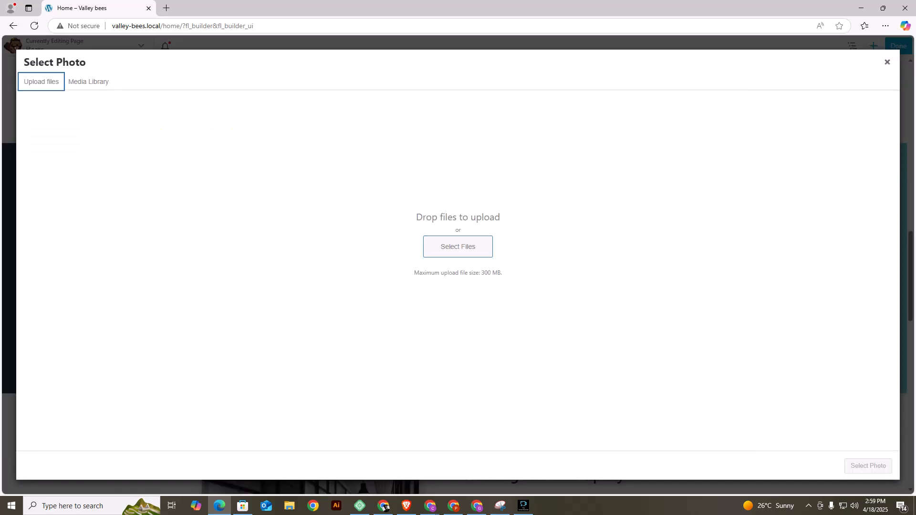
pyautogui.click(458, 246)
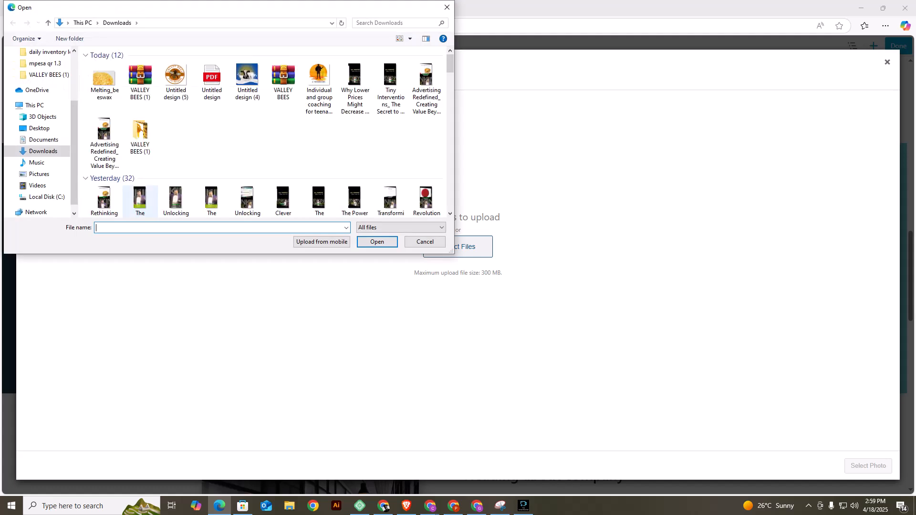
pyautogui.click(141, 137)
pyautogui.doubleClick(140, 137)
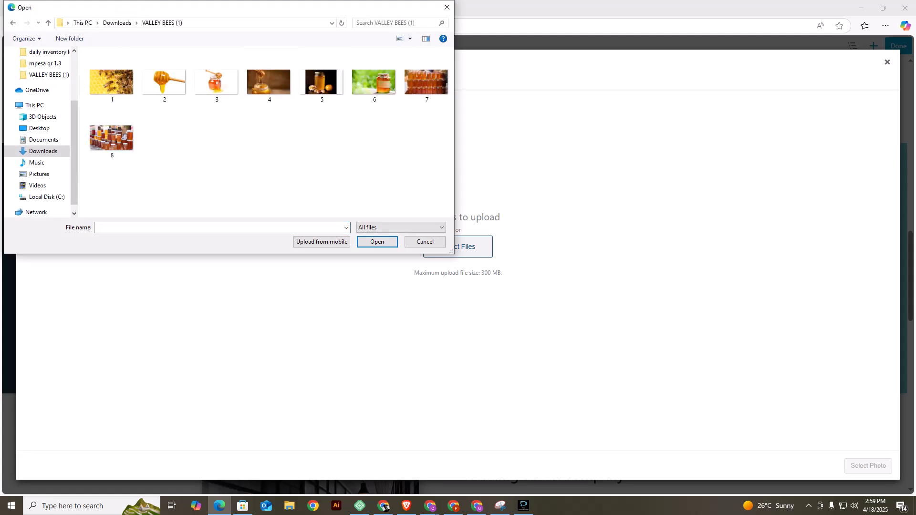
pyautogui.click(269, 82)
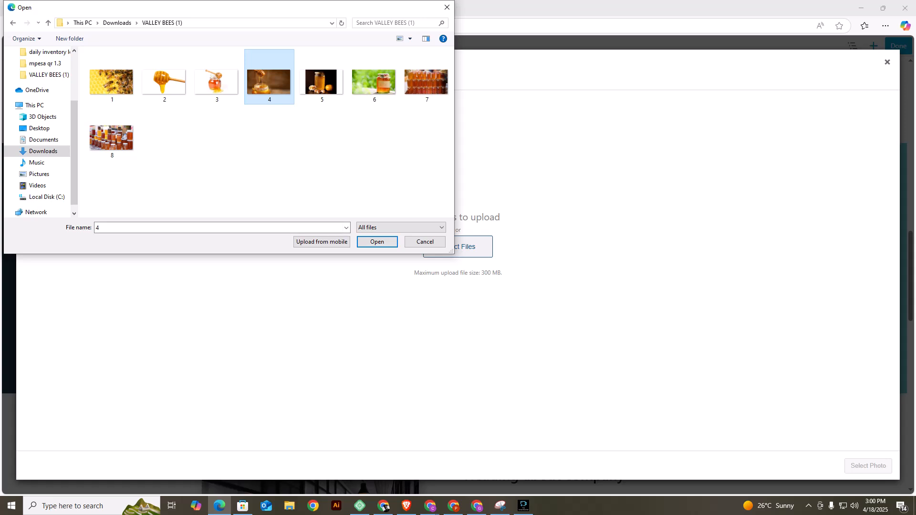
pyautogui.press('Return')
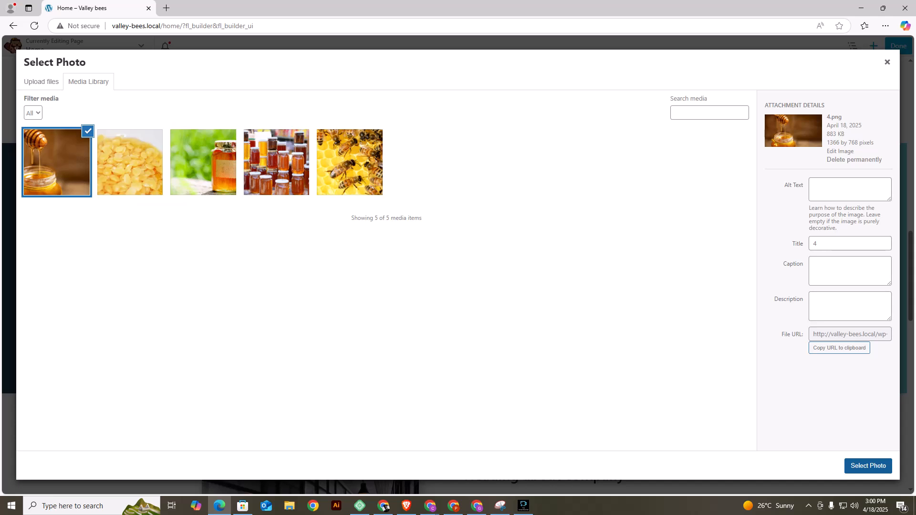
pyautogui.click(868, 466)
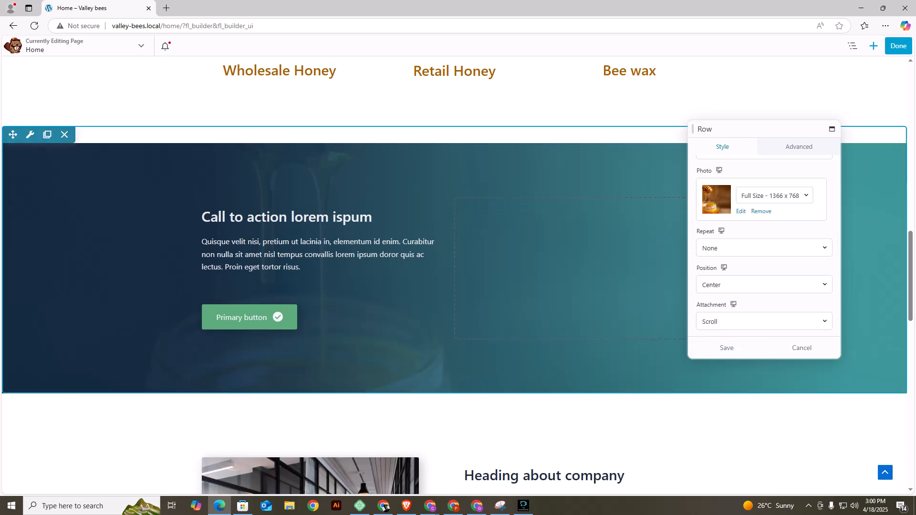
# Clear both the dark blue and turquoise colours from the call-to-action row's background overlay gradient.
pyautogui.scroll(-1, 325, 214)
pyautogui.scroll(-3, 458, 239)
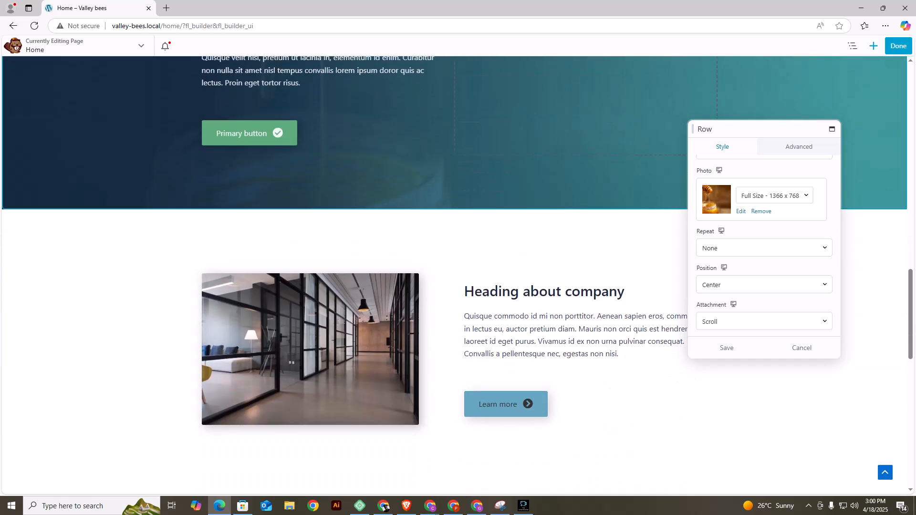
pyautogui.scroll(3, 563, 224)
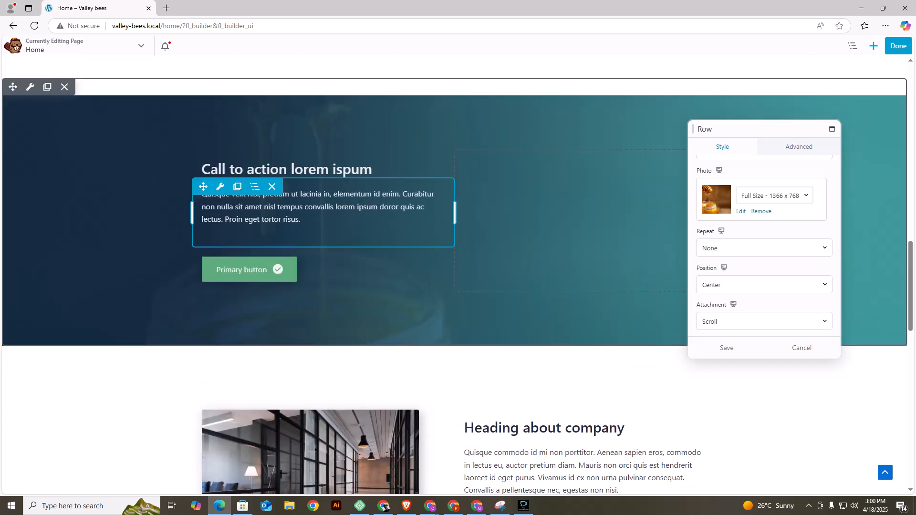
pyautogui.scroll(5, 763, 239)
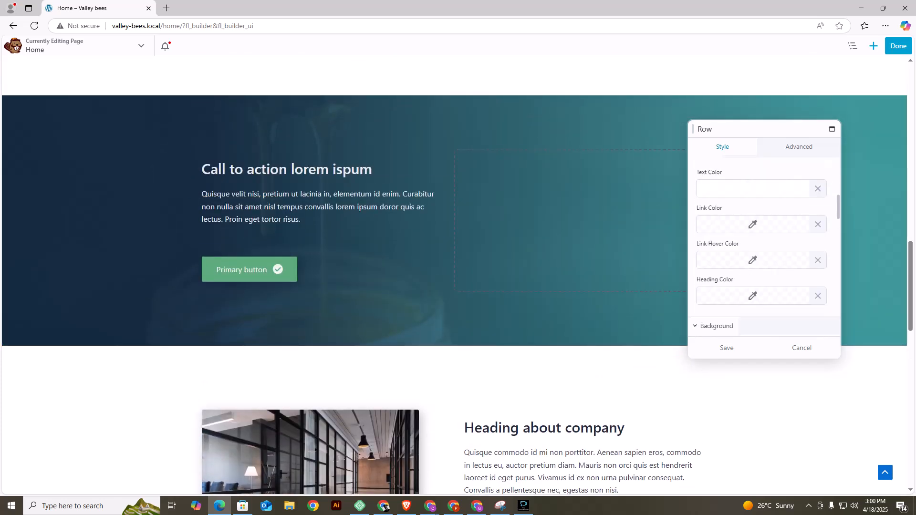
pyautogui.scroll(-7, 764, 246)
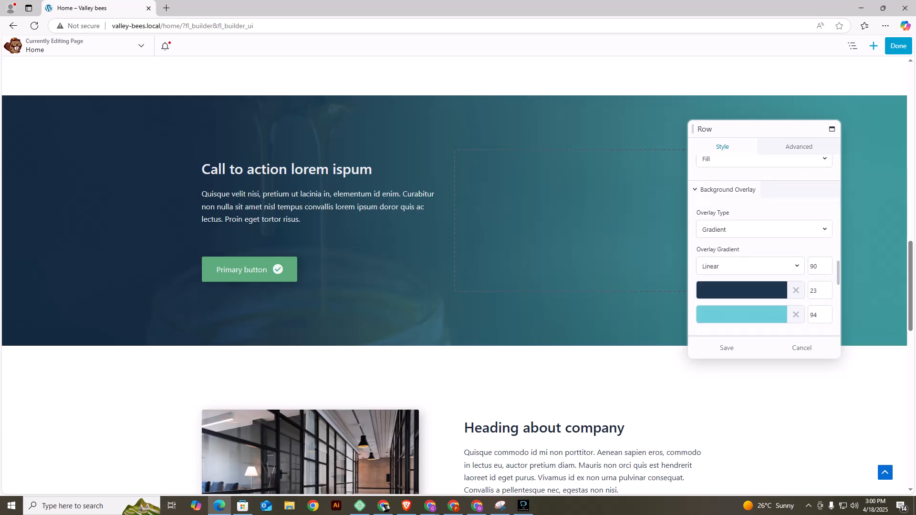
pyautogui.scroll(-3, 764, 245)
pyautogui.scroll(2, 764, 245)
pyautogui.click(796, 251)
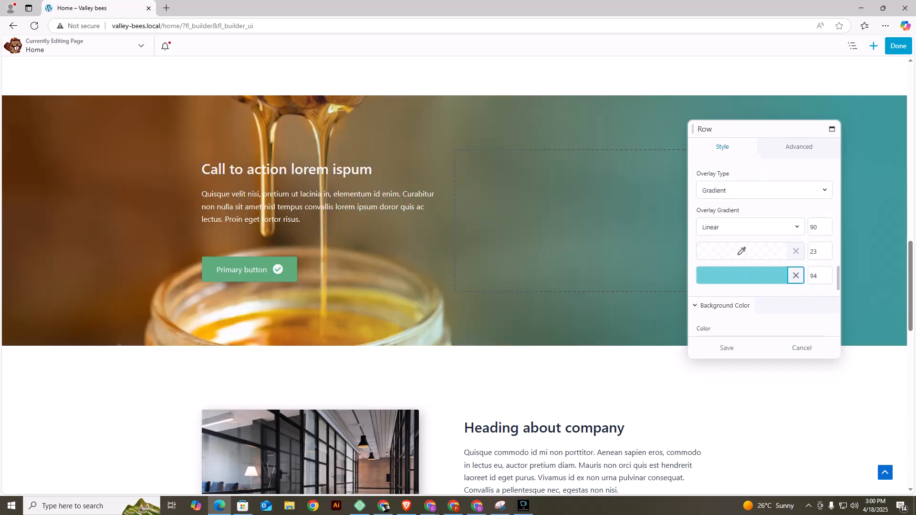
pyautogui.click(796, 275)
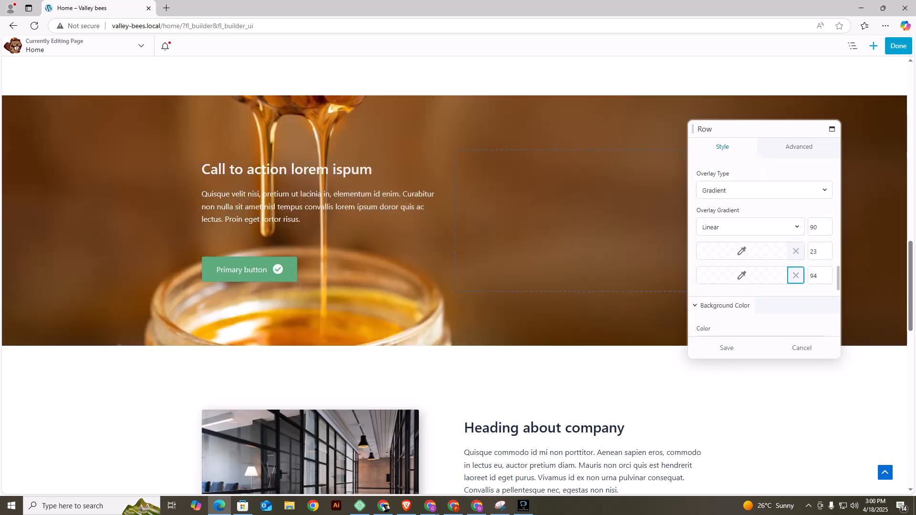
# Change the call-to-action row's overlay to a solid black colour at 0.35 opacity and save the row.
pyautogui.click(763, 190)
pyautogui.click(753, 218)
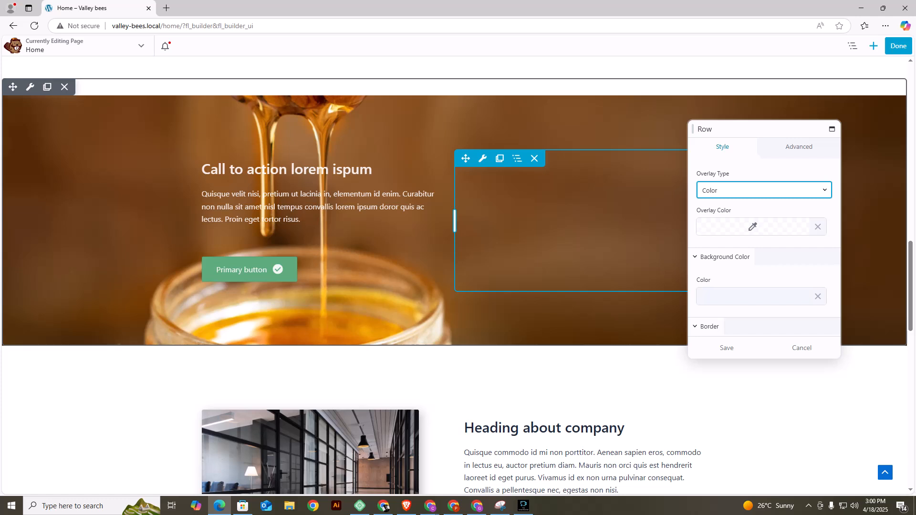
pyautogui.scroll(-5, 763, 248)
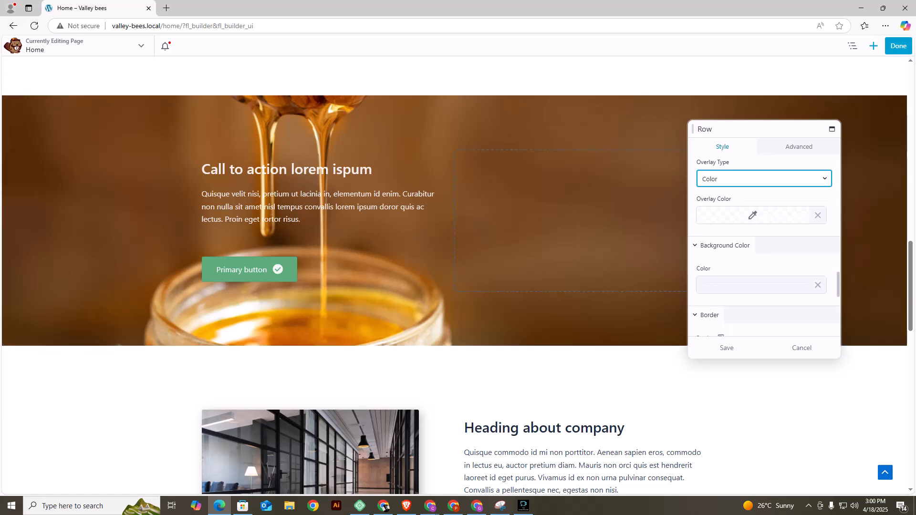
pyautogui.scroll(-2, 763, 246)
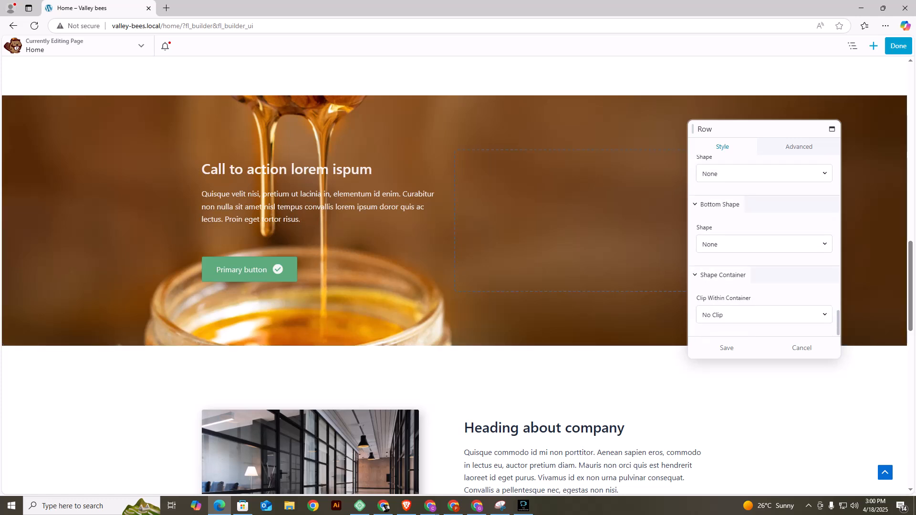
pyautogui.scroll(5, 763, 243)
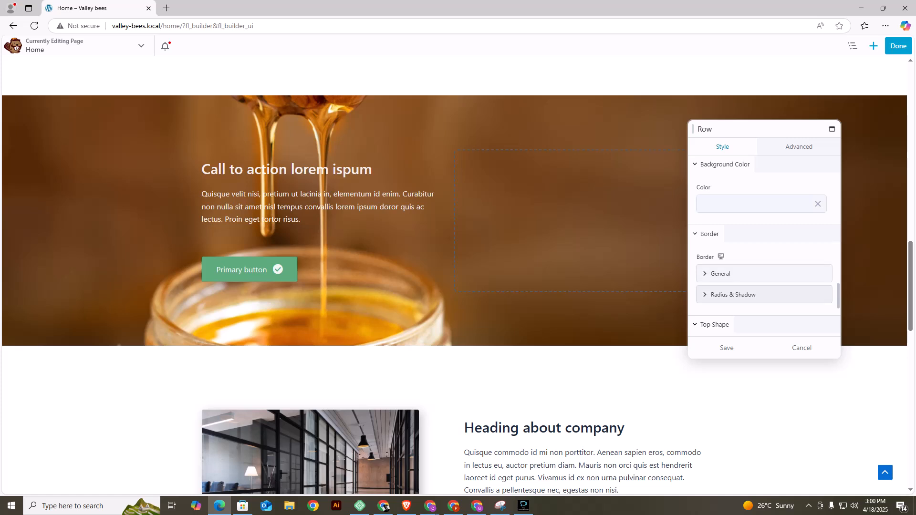
pyautogui.scroll(3, 763, 246)
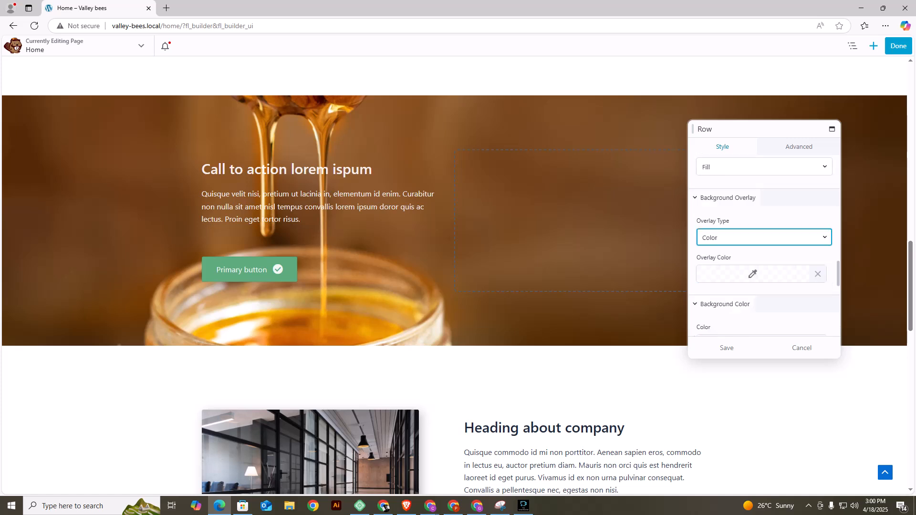
pyautogui.scroll(-2, 764, 246)
pyautogui.click(753, 181)
pyautogui.click(750, 302)
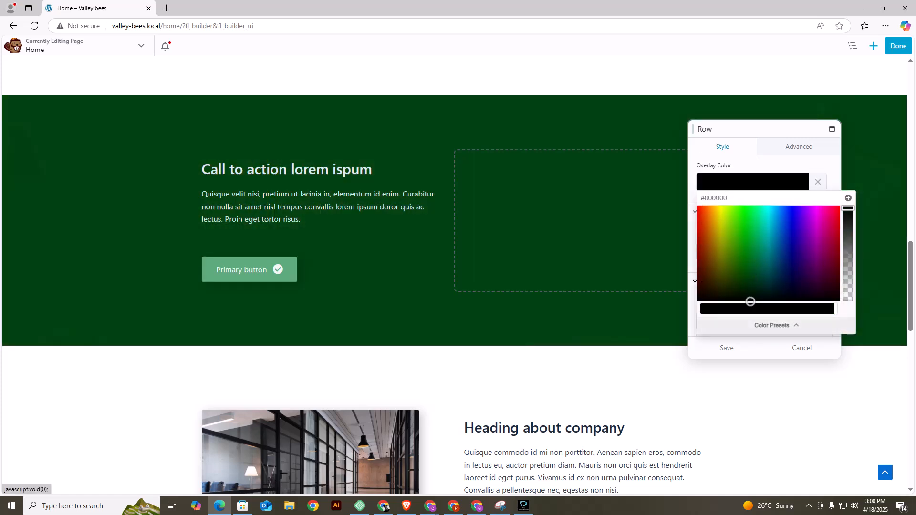
pyautogui.moveTo(751, 302); pyautogui.dragTo(776, 302)
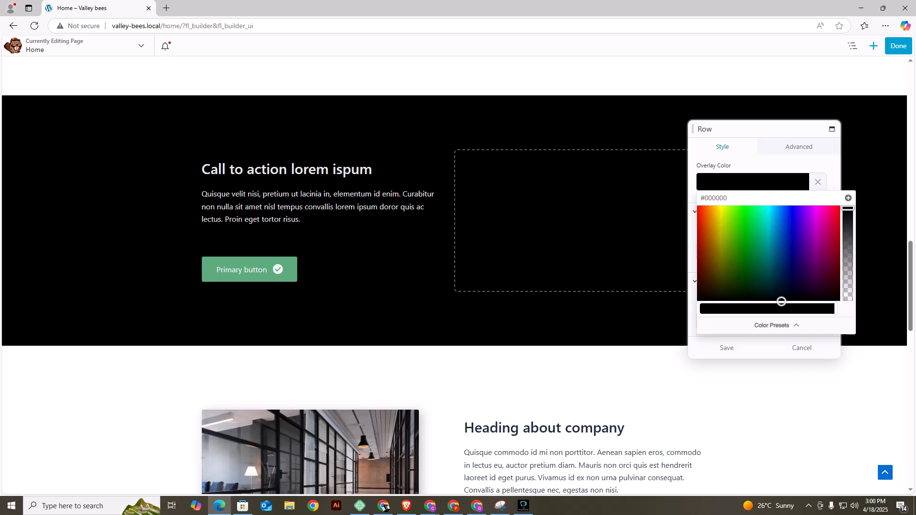
pyautogui.moveTo(848, 208); pyautogui.dragTo(848, 267)
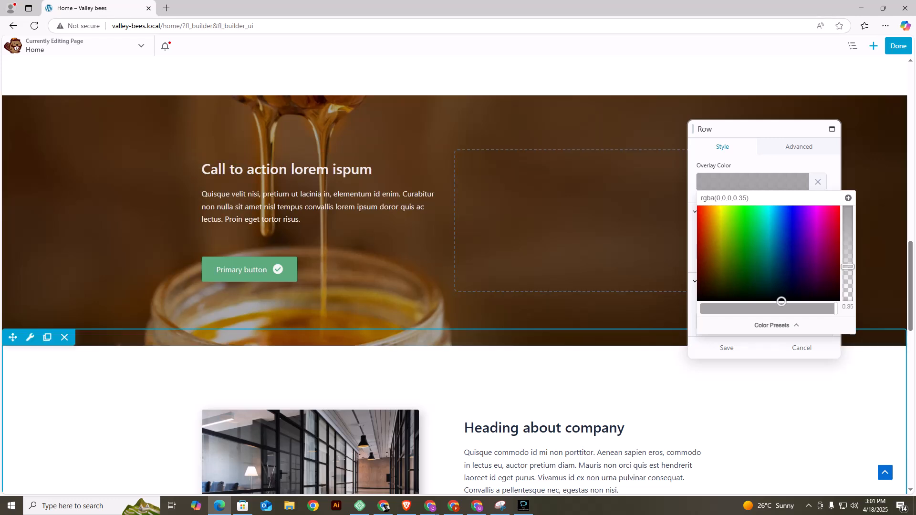
pyautogui.click(726, 348)
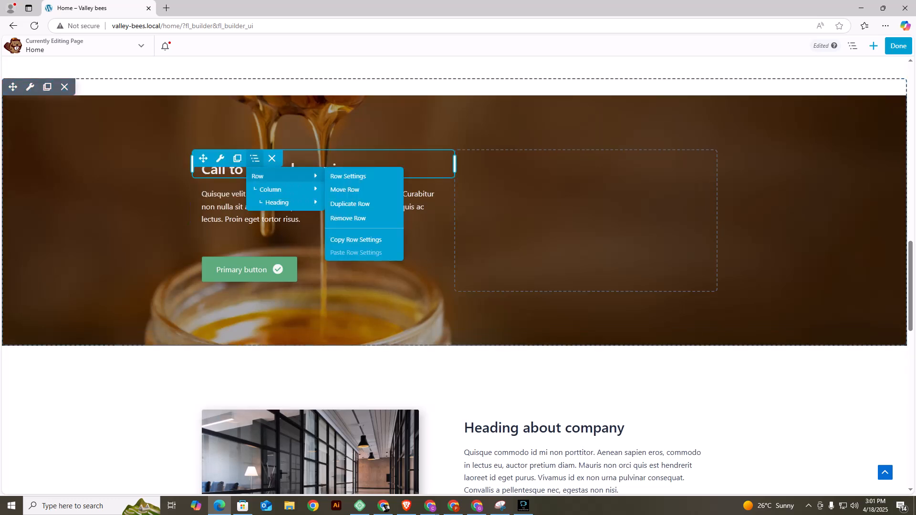
# Move the call-to-action heading, paragraph and Primary button into the row's empty second column, keeping their order.
pyautogui.moveTo(220, 159)
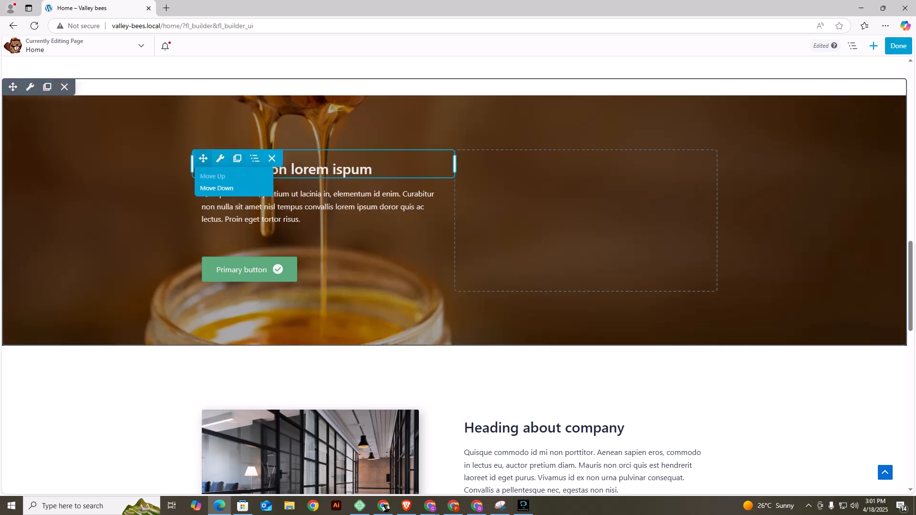
pyautogui.moveTo(203, 159); pyautogui.dragTo(496, 210)
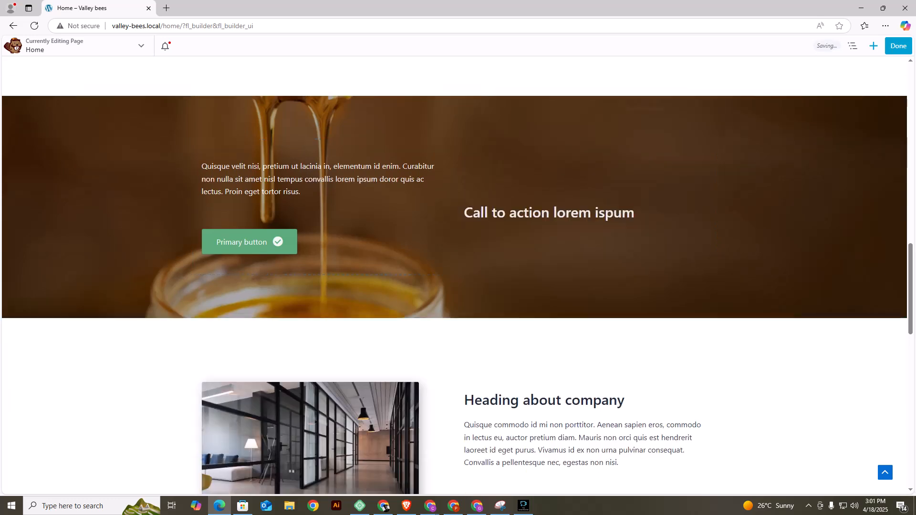
pyautogui.moveTo(219, 159)
pyautogui.moveTo(203, 159); pyautogui.dragTo(477, 219)
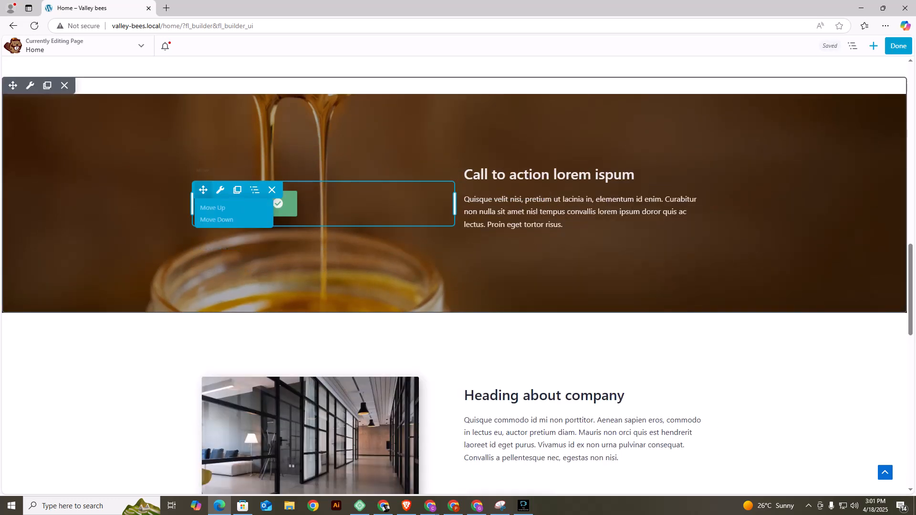
pyautogui.moveTo(203, 190); pyautogui.dragTo(493, 243)
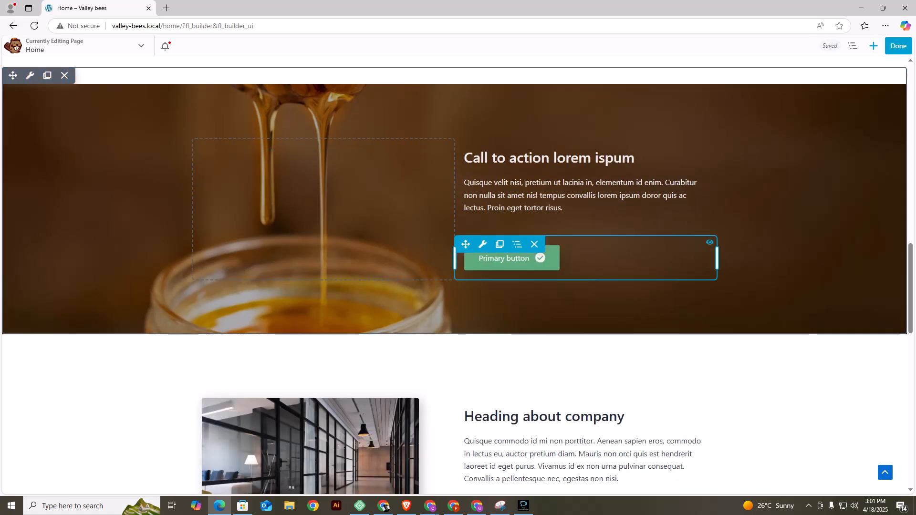
# Copy the banner's Buy Now button settings and paste them onto the call-to-action row's Primary button.
pyautogui.moveTo(483, 244)
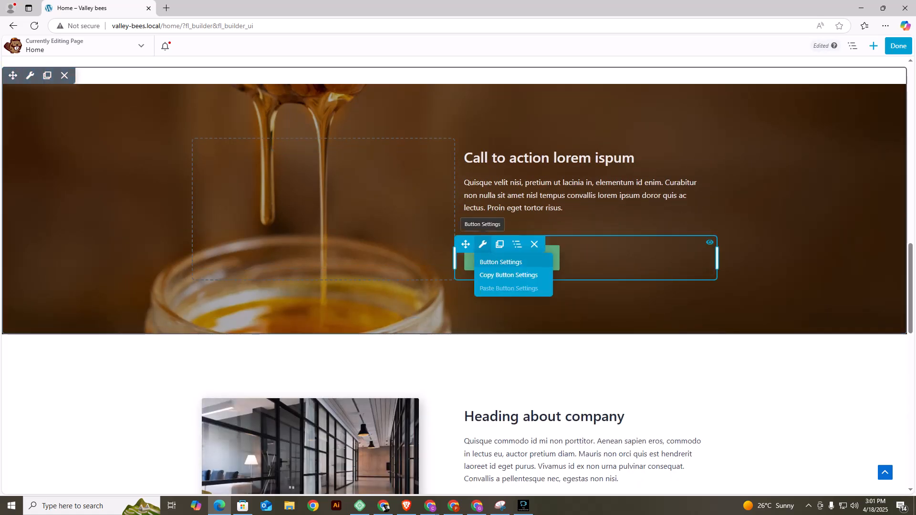
pyautogui.scroll(18, 754, 291)
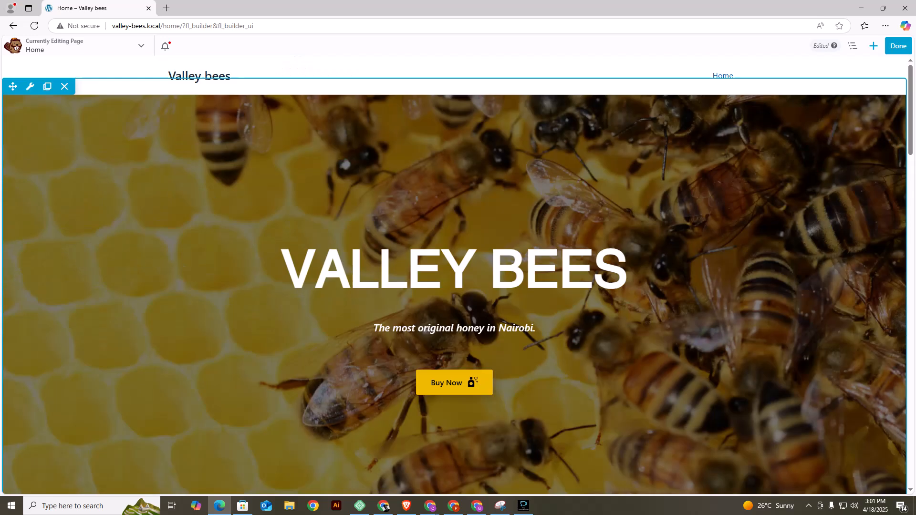
pyautogui.scroll(-8, 453, 310)
pyautogui.scroll(8, 453, 305)
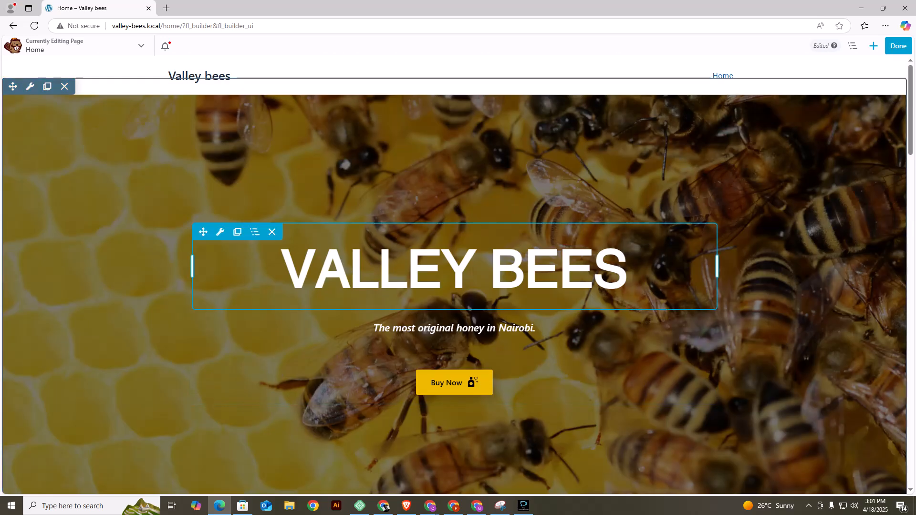
pyautogui.scroll(-3, 454, 372)
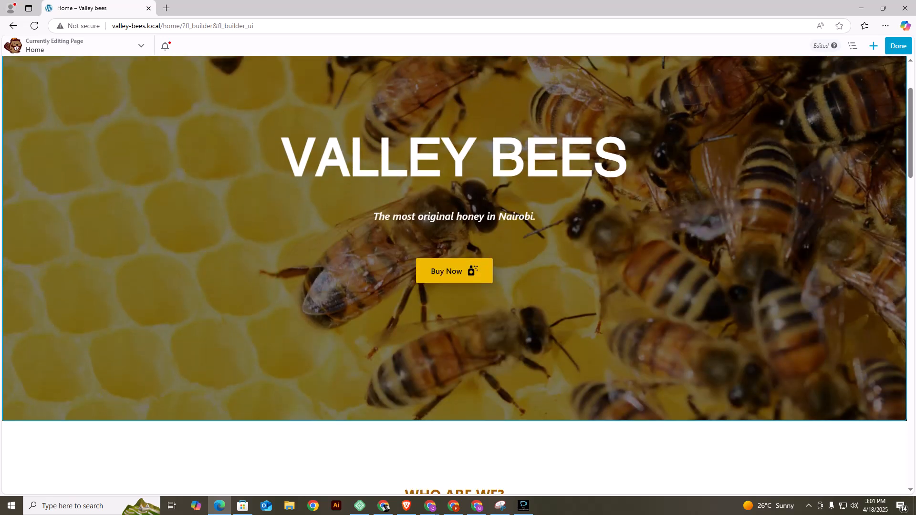
pyautogui.moveTo(220, 258)
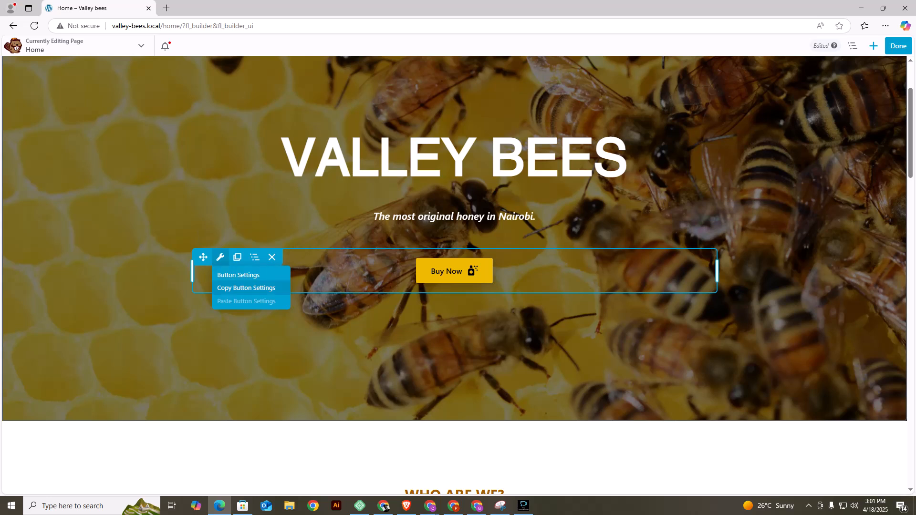
pyautogui.click(247, 288)
pyautogui.scroll(-11, 455, 275)
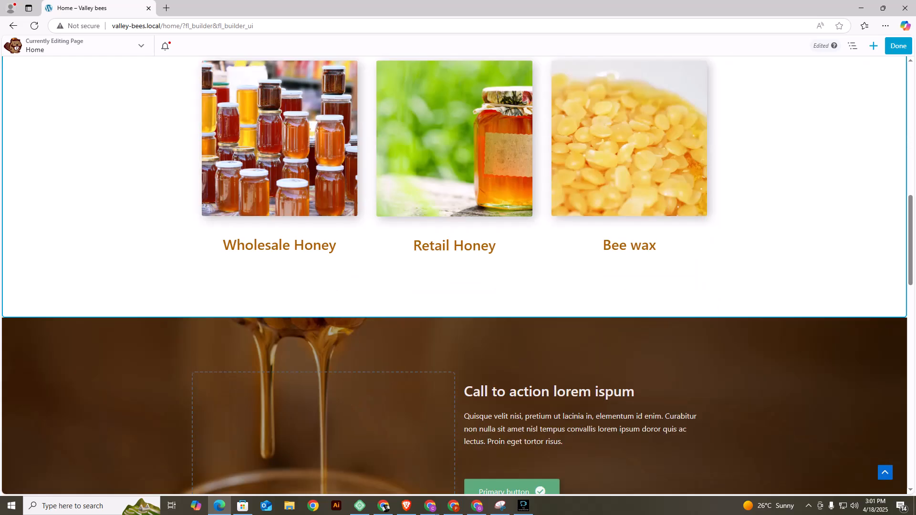
pyautogui.scroll(-5, 478, 238)
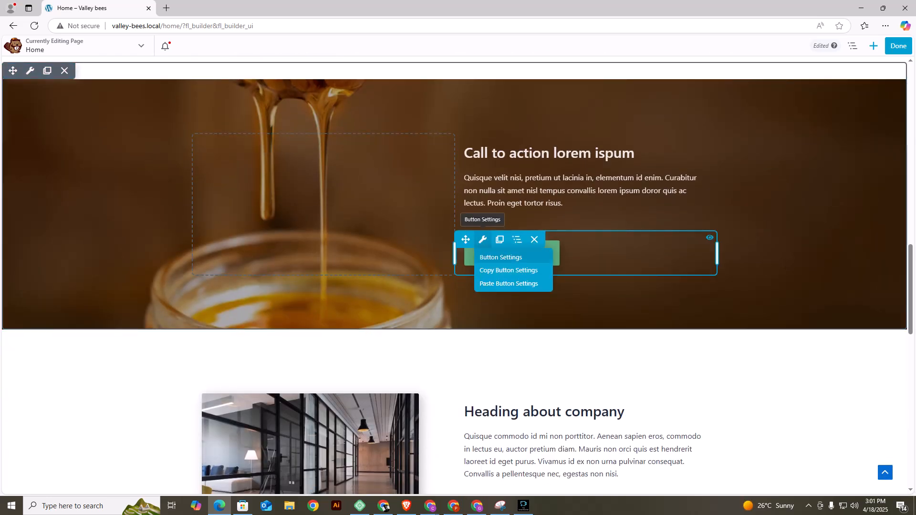
pyautogui.click(509, 284)
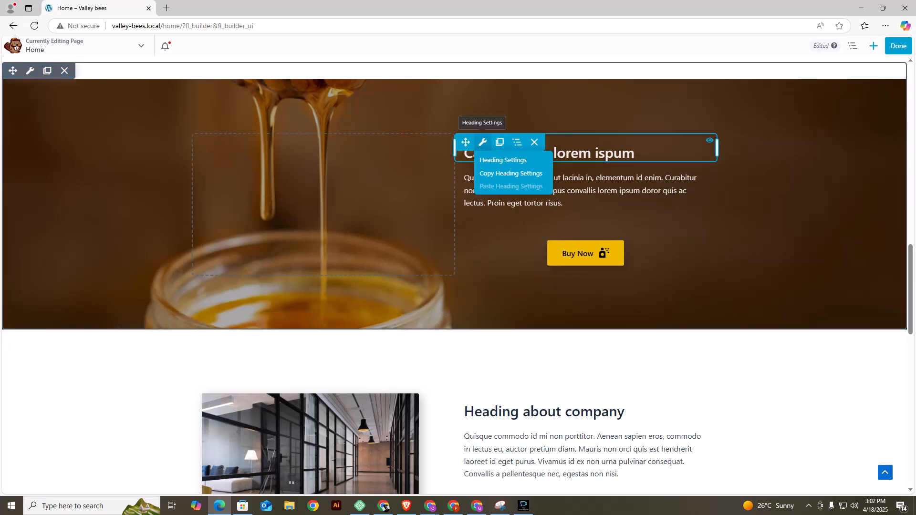
# Replace the call-to-action heading text with "Need more specific product?" and save it.
pyautogui.click(483, 143)
pyautogui.hotkey('ctrl', 'a')
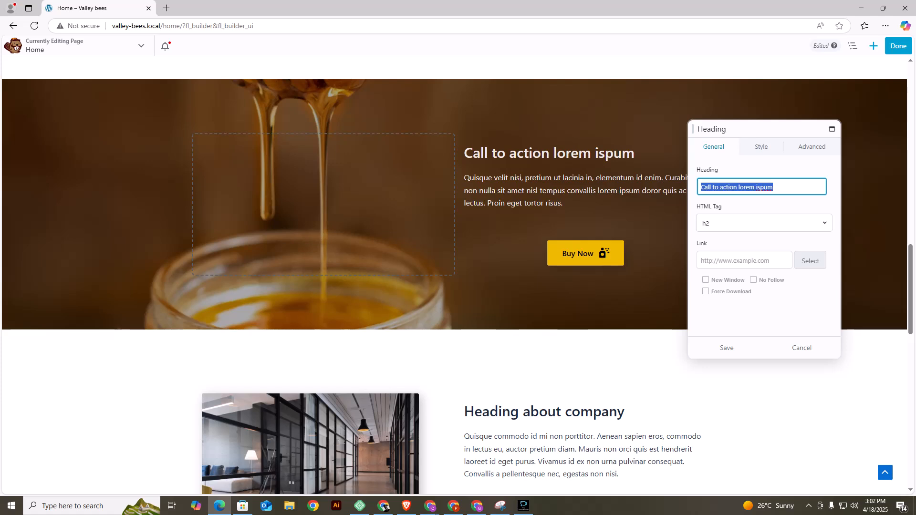
pyautogui.write('Need')
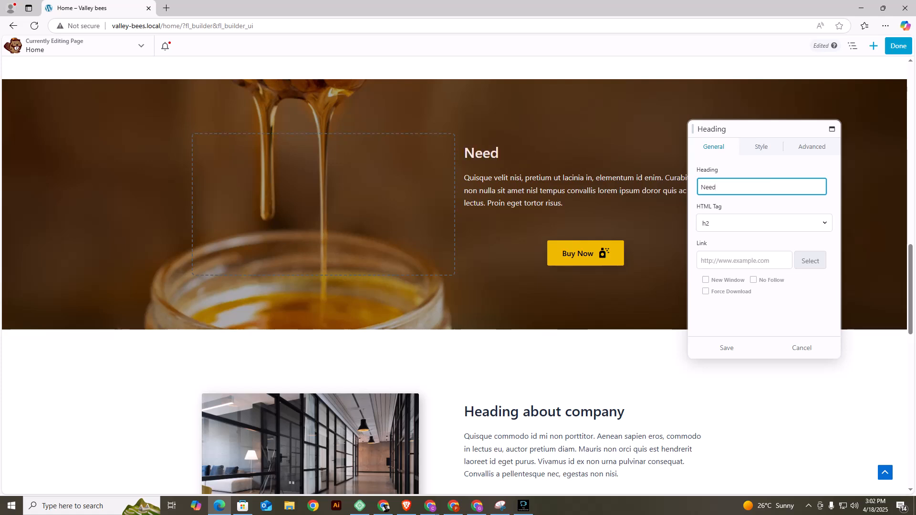
pyautogui.write(' more speci')
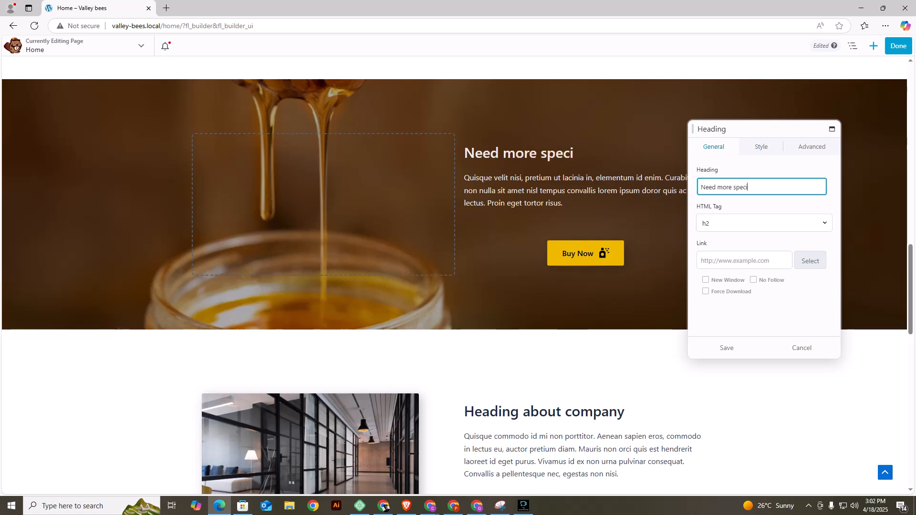
pyautogui.press('BackSpace')
pyautogui.press('BackSpace')
pyautogui.write('ecific product?')
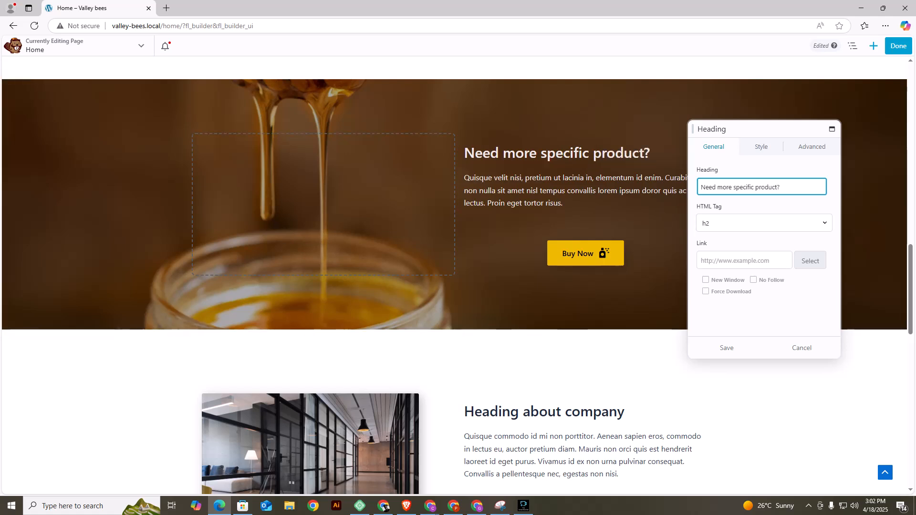
pyautogui.click(727, 348)
# Replace the call-to-action paragraph with "Reach out to our farm.", centre it and save.
pyautogui.moveTo(483, 171)
pyautogui.click(506, 188)
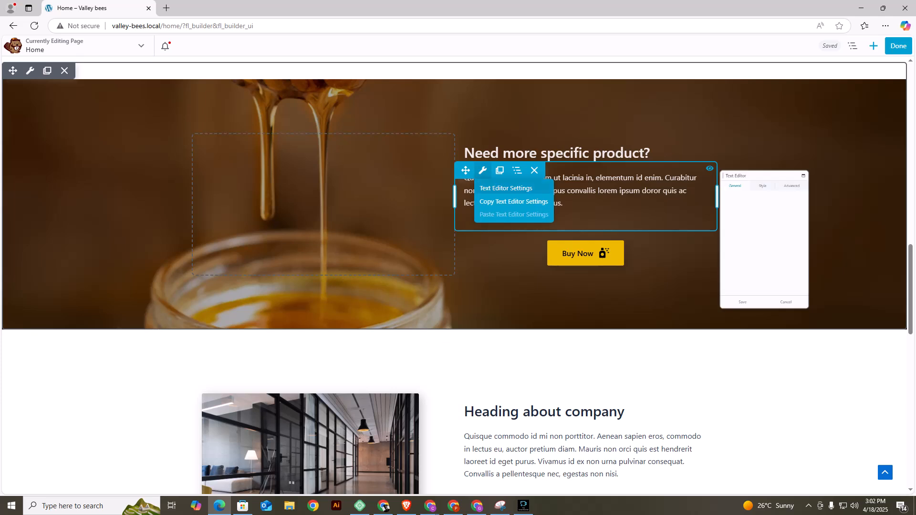
pyautogui.tripleClick(727, 223)
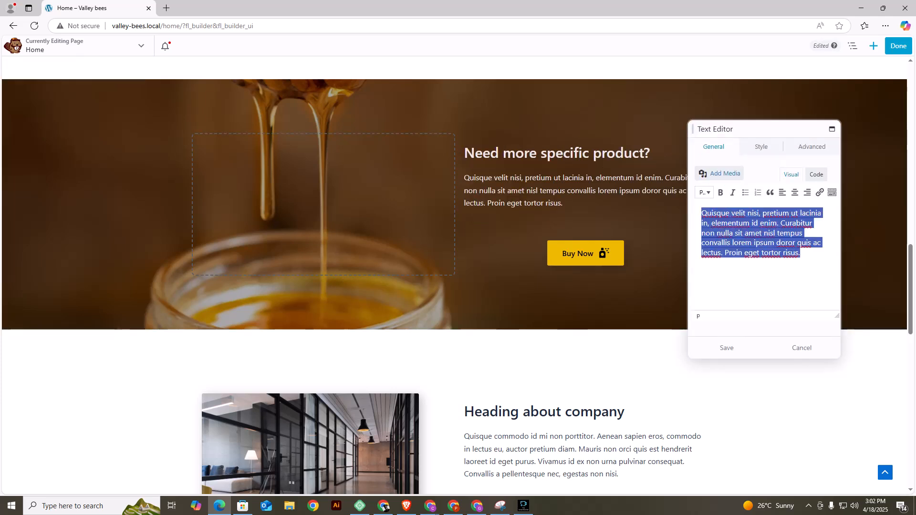
pyautogui.write('reach')
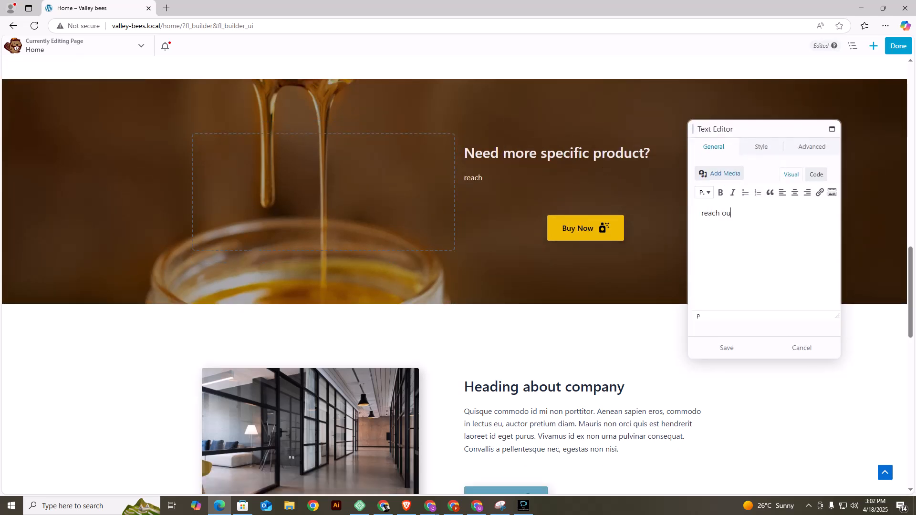
pyautogui.write(' ou')
pyautogui.press('BackSpace')
pyautogui.press('BackSpace')
pyautogui.press('BackSpace')
pyautogui.press('BackSpace')
pyautogui.press('BackSpace')
pyautogui.press('BackSpace')
pyautogui.press('BackSpace')
pyautogui.press('BackSpace')
pyautogui.write('Reach out to our far')
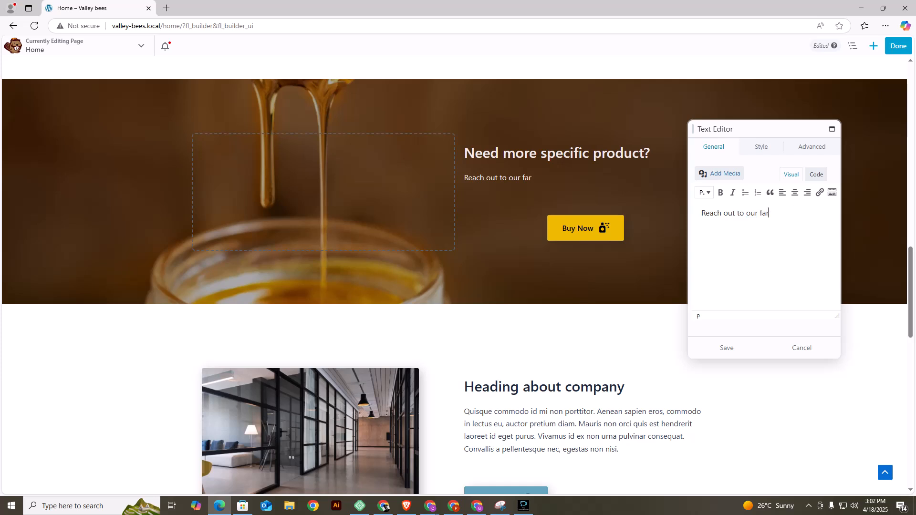
pyautogui.write('m.')
pyautogui.click(795, 192)
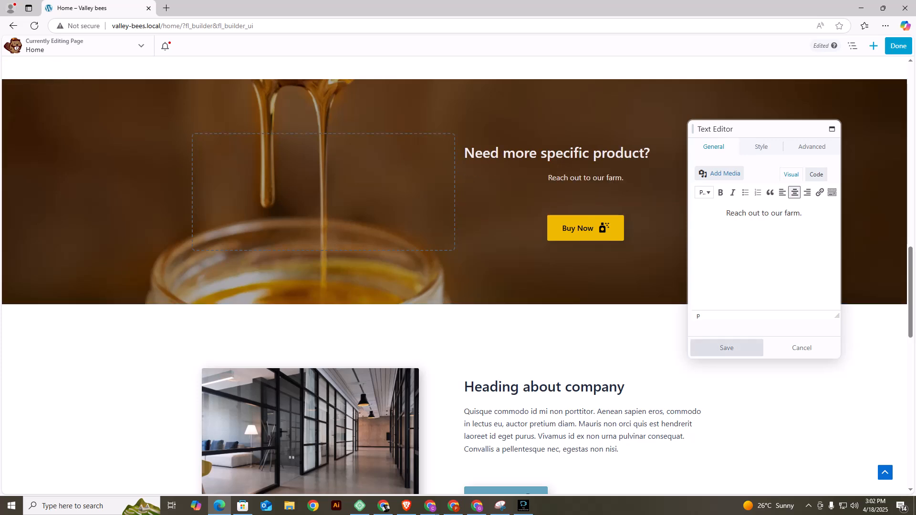
pyautogui.click(726, 348)
# Centre-align the "Need more specific product?" heading and save it.
pyautogui.click(500, 142)
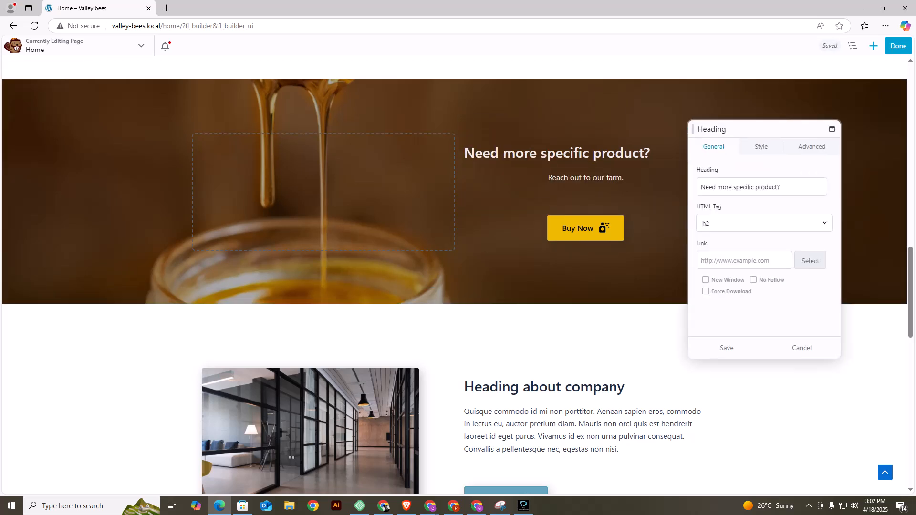
pyautogui.click(761, 147)
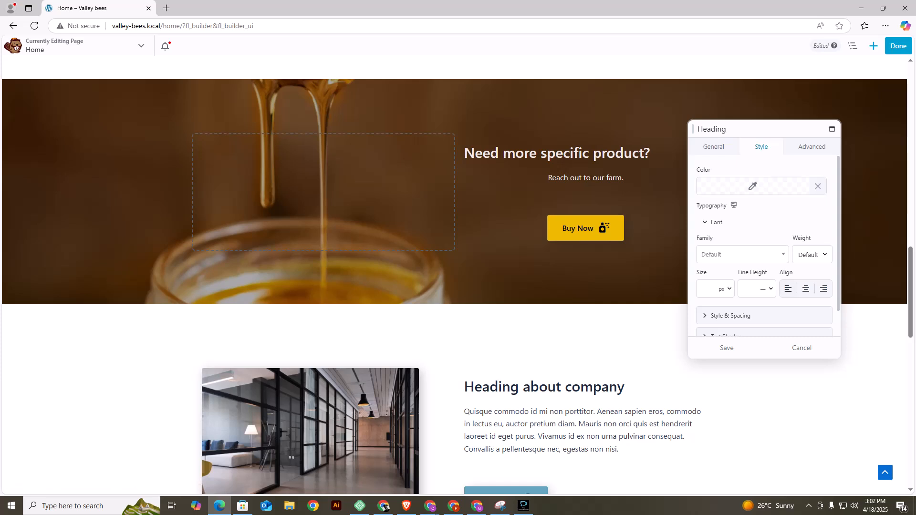
pyautogui.click(806, 289)
pyautogui.click(727, 347)
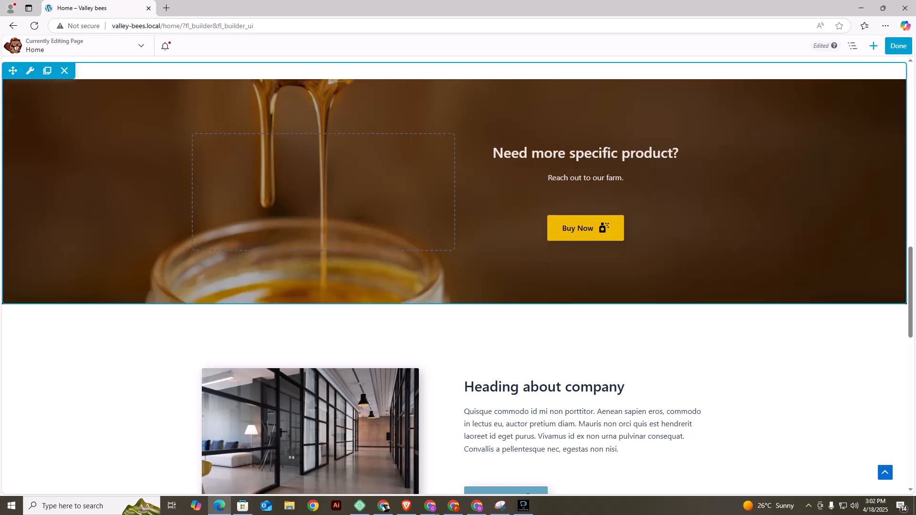
pyautogui.scroll(-5, 500, 271)
pyautogui.scroll(8, 499, 271)
pyautogui.scroll(-1, 499, 272)
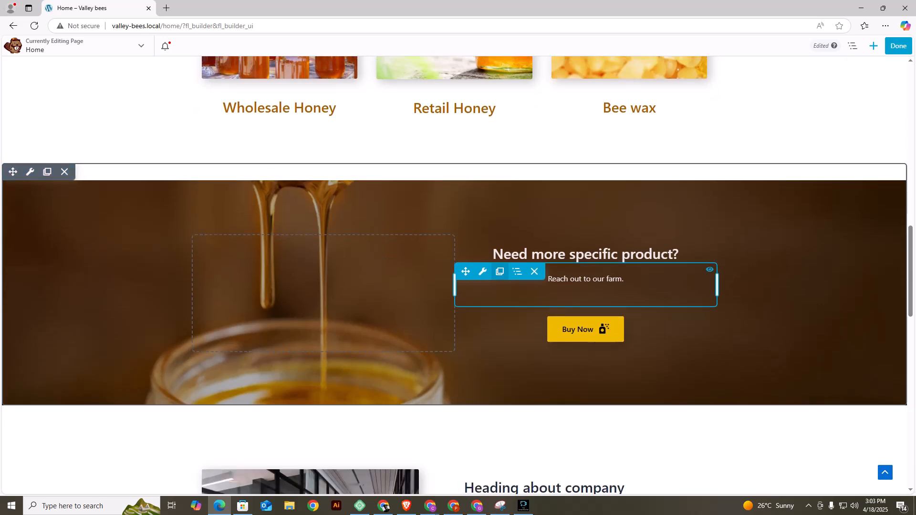
pyautogui.scroll(-3, 500, 272)
pyautogui.scroll(3, 499, 271)
pyautogui.scroll(-1, 500, 271)
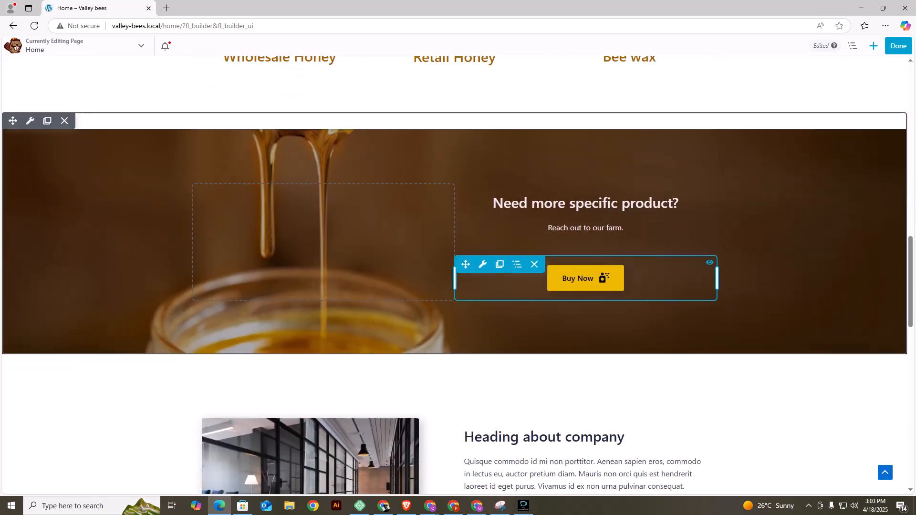
pyautogui.scroll(-1, 458, 277)
pyautogui.scroll(-1, 587, 294)
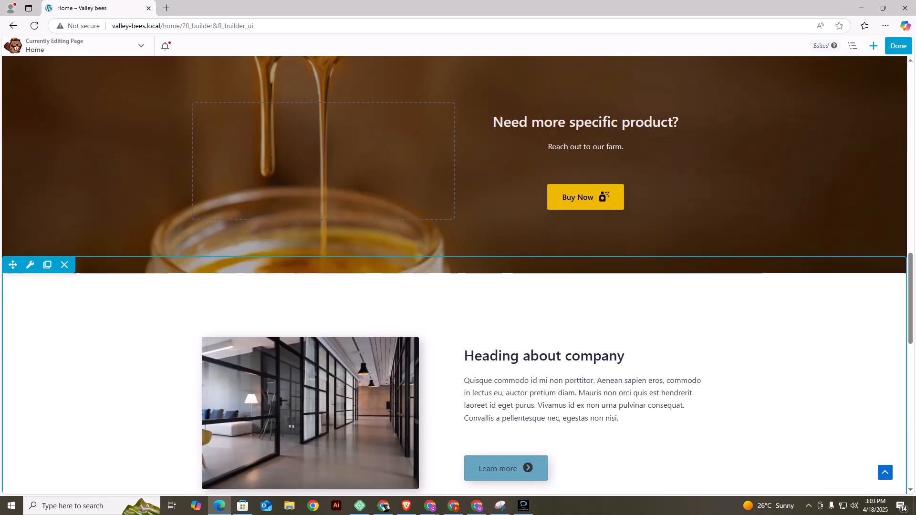
pyautogui.click(587, 291)
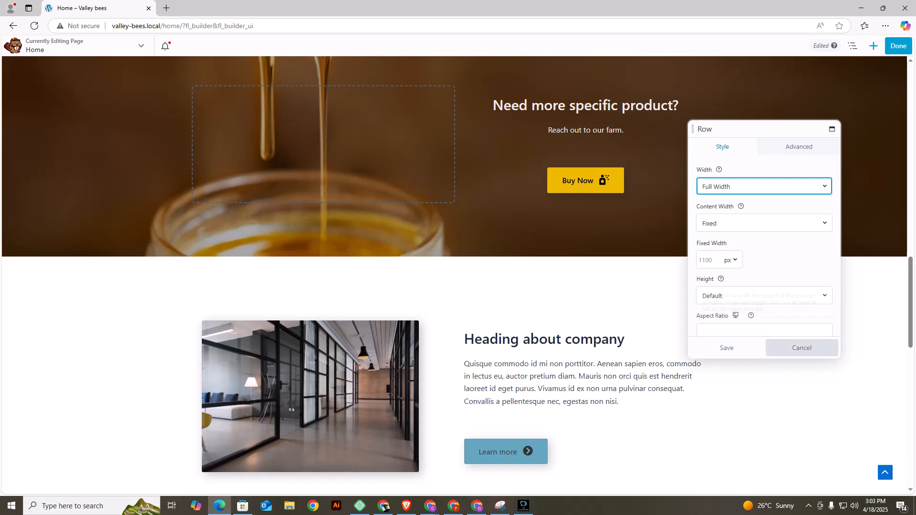
pyautogui.click(801, 347)
# Set the background image attachment of the "Need more specific product?" row to Fixed and save the row settings.
pyautogui.scroll(5, 325, 143)
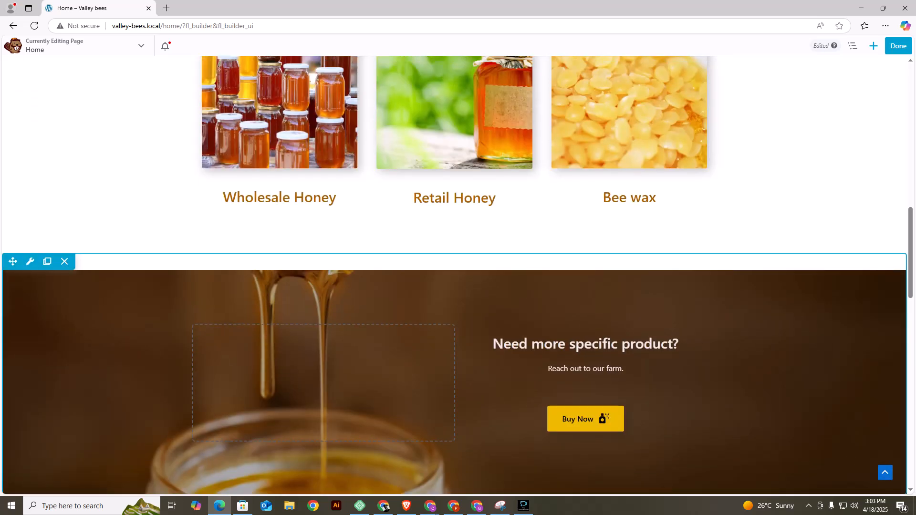
pyautogui.moveTo(30, 261)
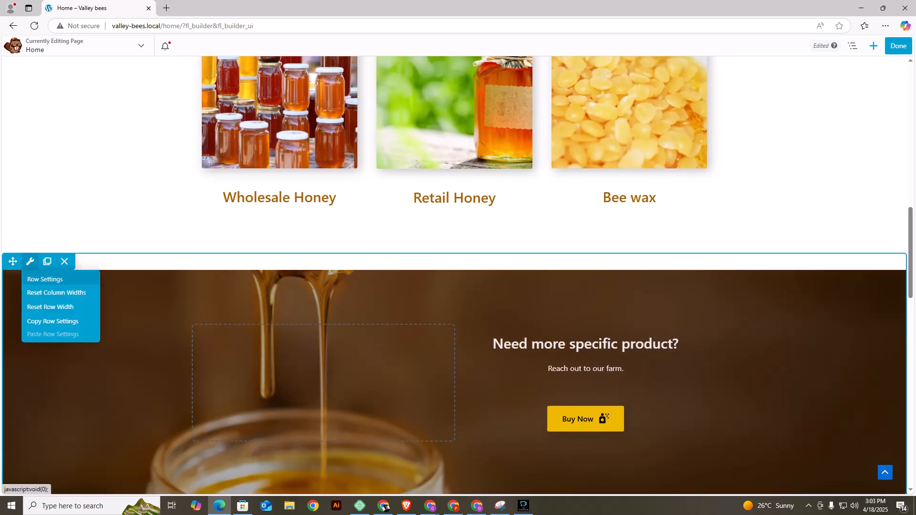
pyautogui.click(45, 279)
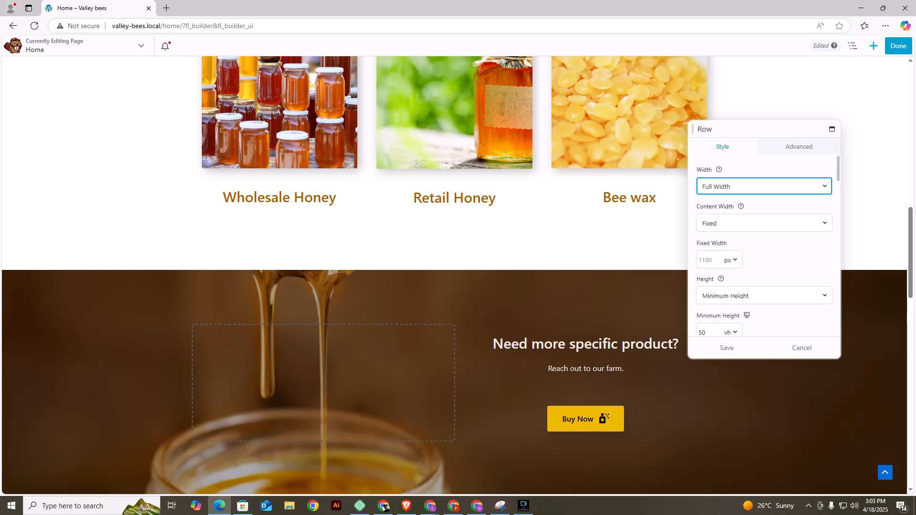
pyautogui.scroll(-10, 763, 245)
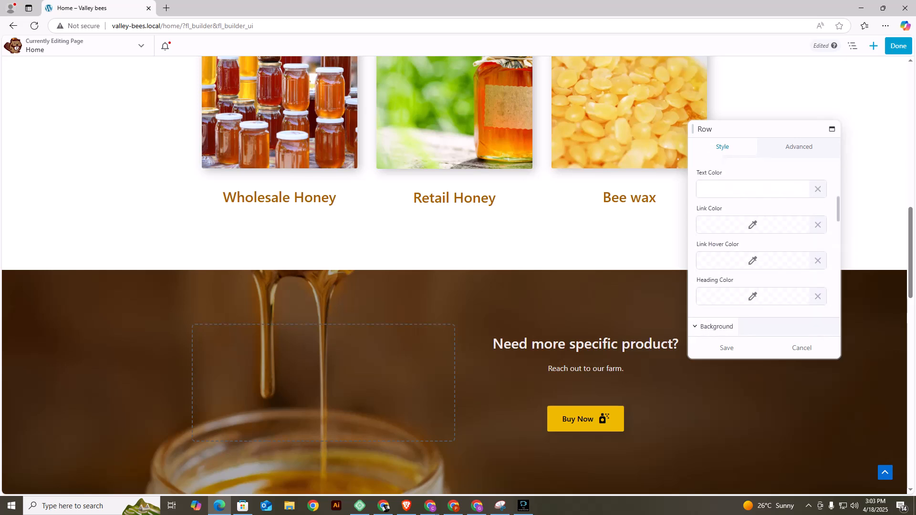
pyautogui.scroll(-8, 764, 246)
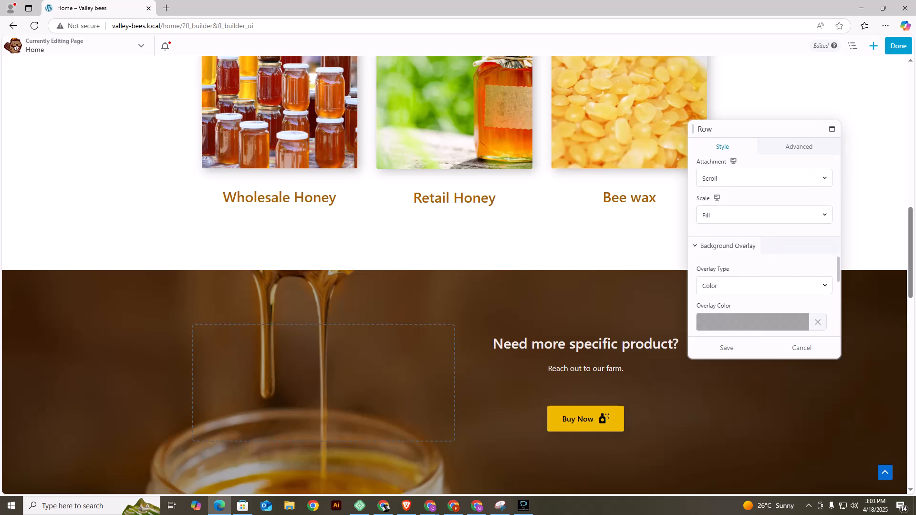
pyautogui.scroll(1, 764, 245)
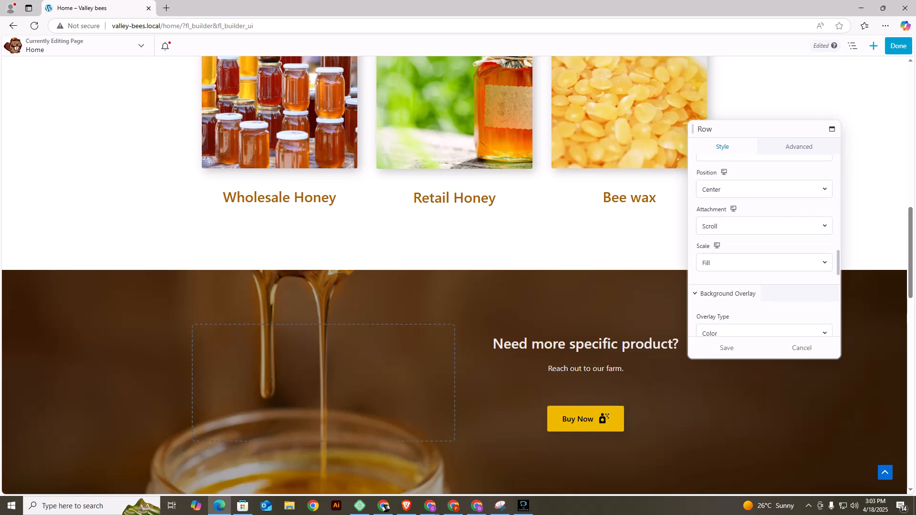
pyautogui.click(763, 226)
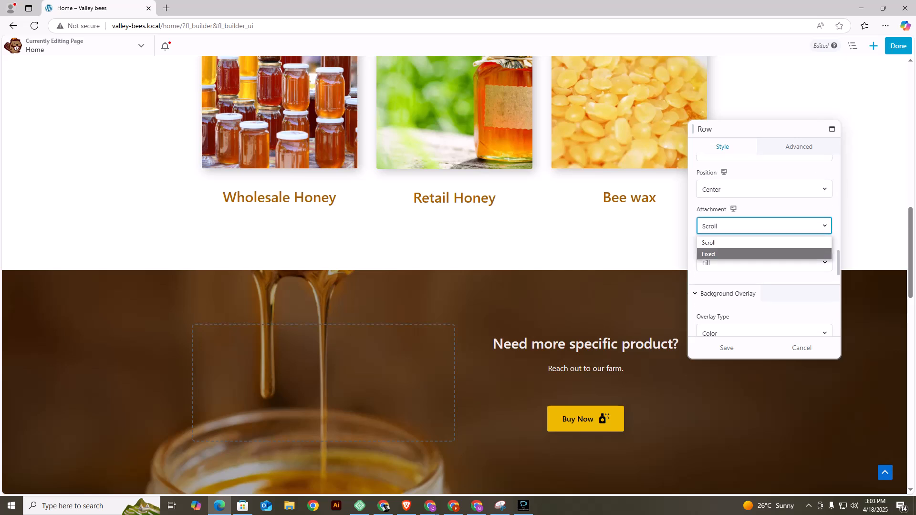
pyautogui.click(764, 254)
pyautogui.click(726, 348)
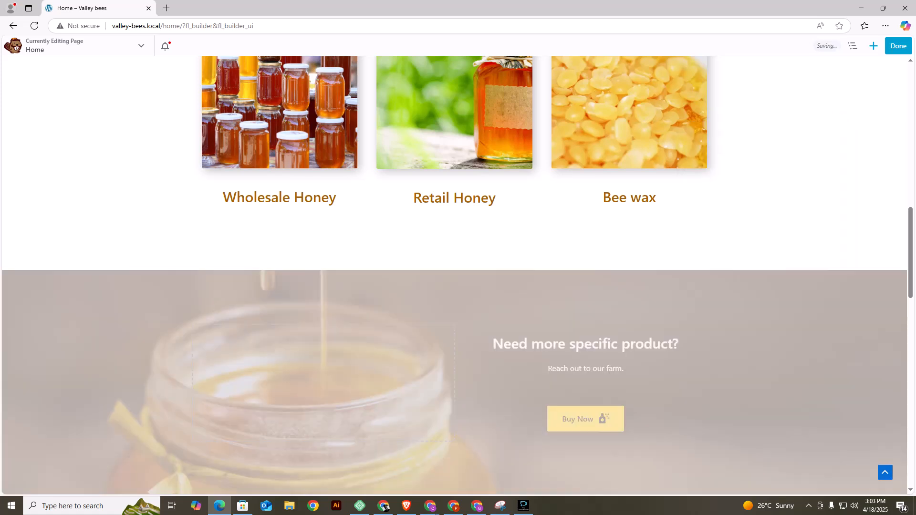
# Check how the call-to-action row's background behaves against the neighbouring rows and publish the Home page.
pyautogui.scroll(-6, 455, 197)
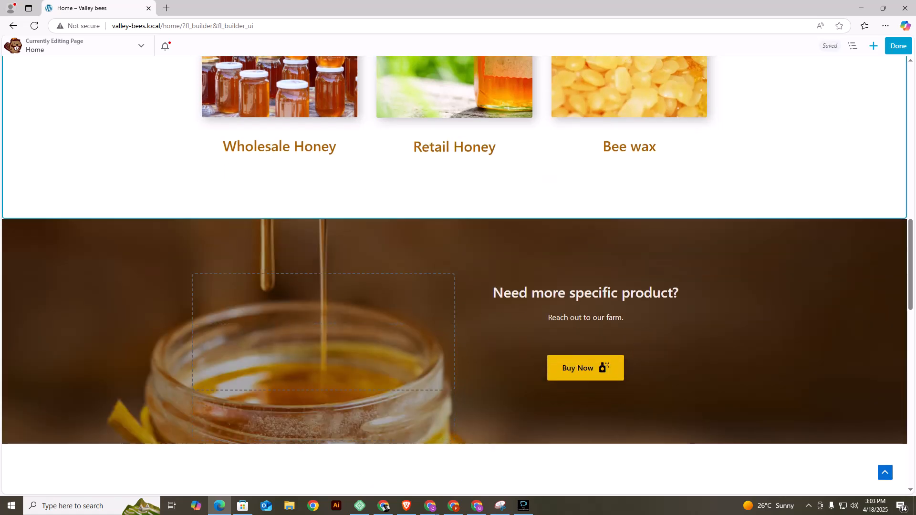
pyautogui.scroll(9, 455, 197)
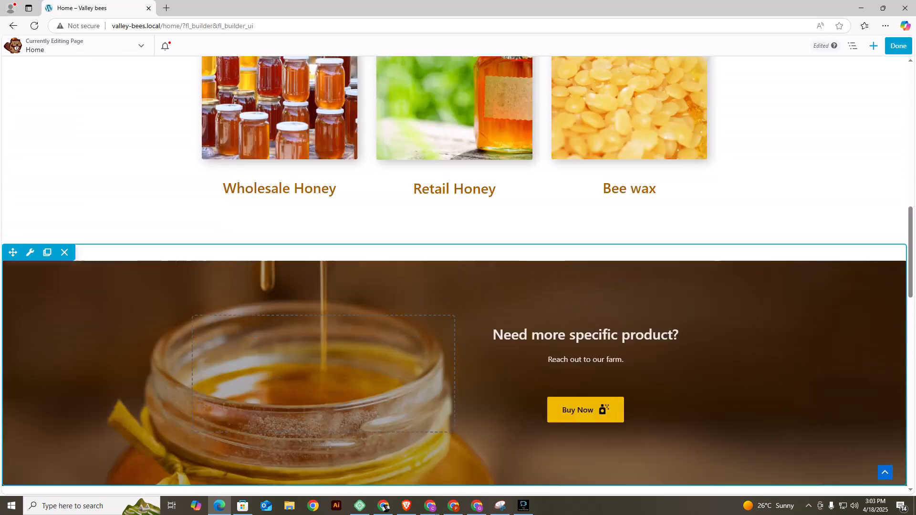
pyautogui.scroll(-7, 454, 197)
pyautogui.scroll(-1, 454, 197)
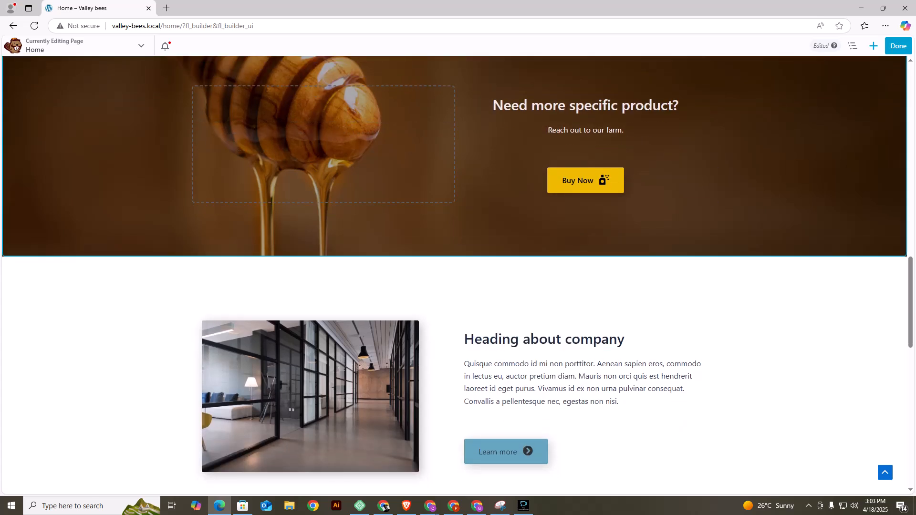
pyautogui.click(898, 46)
pyautogui.click(866, 45)
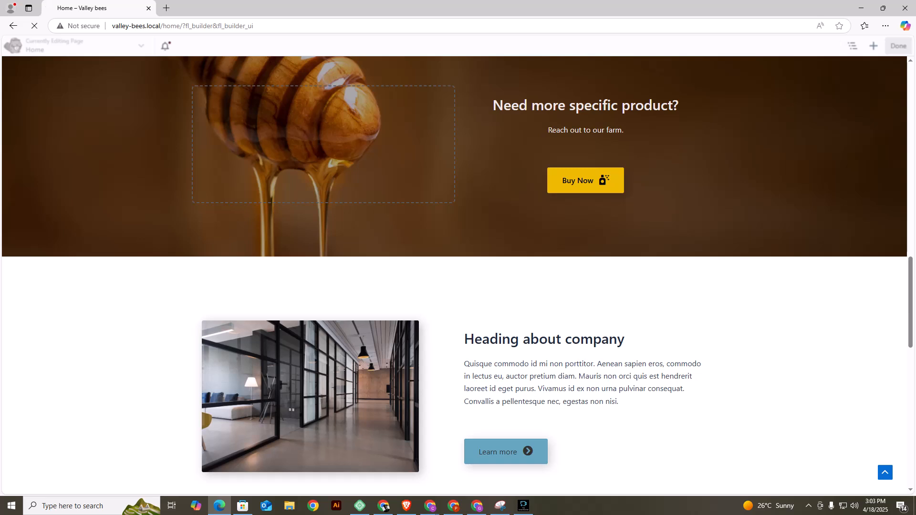
# Examine the published Home page's company, Testimonials, client logos and appointment booking sections.
pyautogui.scroll(-4, 454, 276)
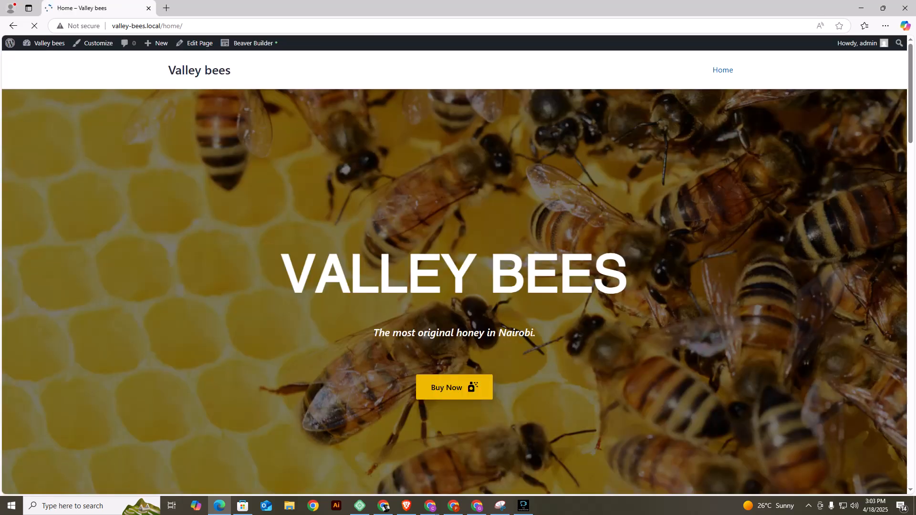
pyautogui.scroll(-6, 454, 276)
pyautogui.scroll(-20, 454, 272)
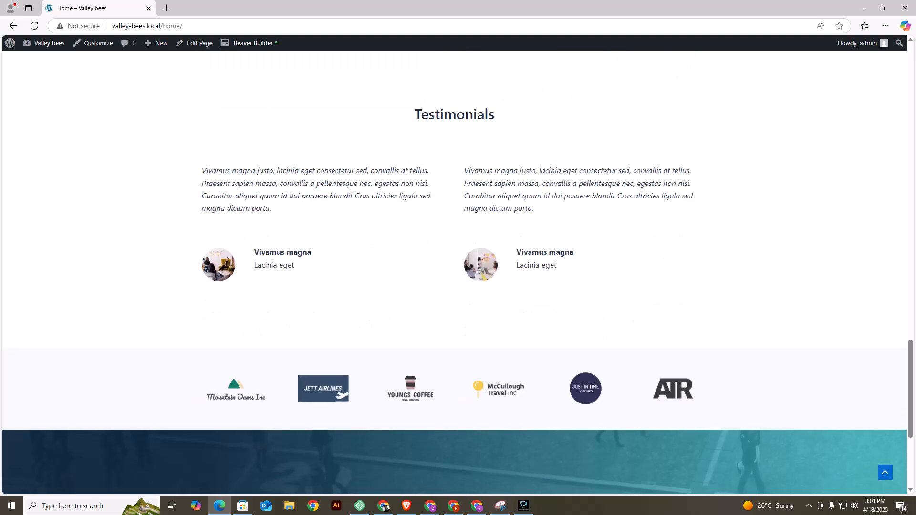
pyautogui.scroll(-5, 454, 272)
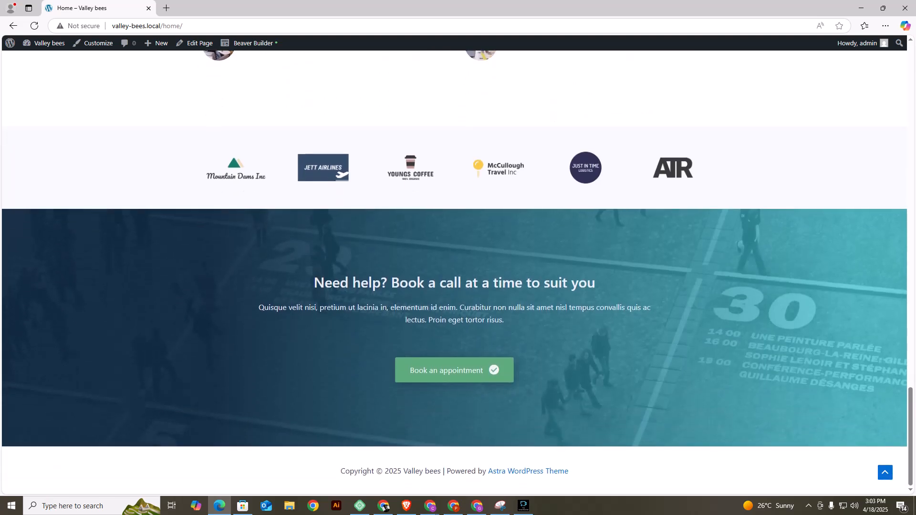
pyautogui.scroll(10, 455, 272)
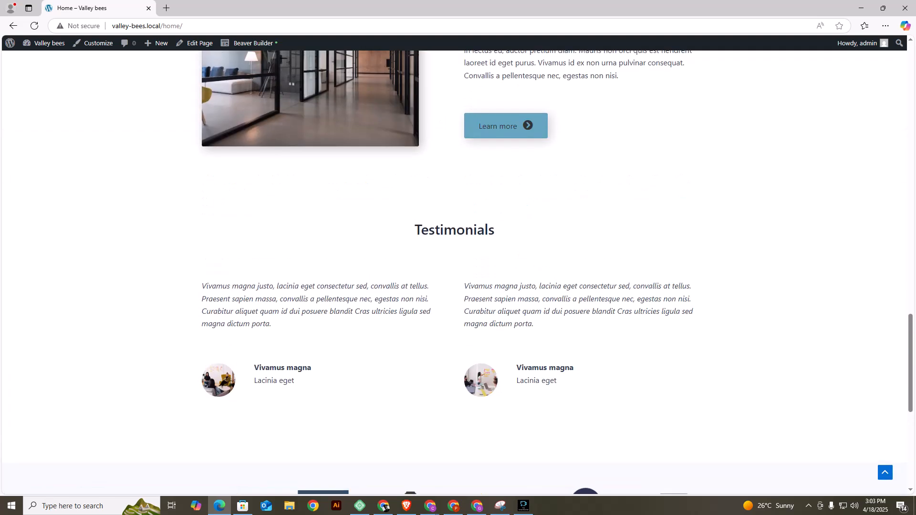
pyautogui.scroll(-5, 454, 272)
pyautogui.scroll(1, 455, 272)
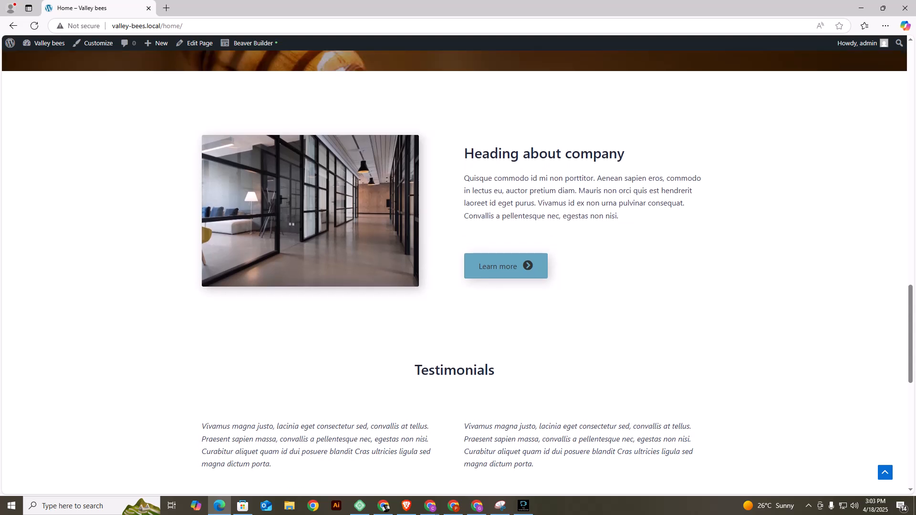
pyautogui.scroll(-5, 454, 272)
pyautogui.scroll(3, 455, 272)
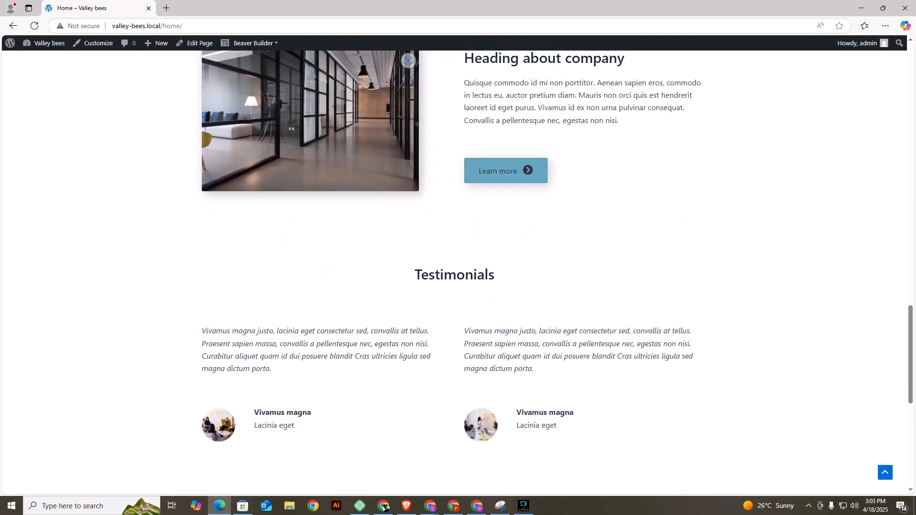
# Reopen the Home page in Beaver Builder and delete the Testimonials row and the client logos row.
pyautogui.click(248, 43)
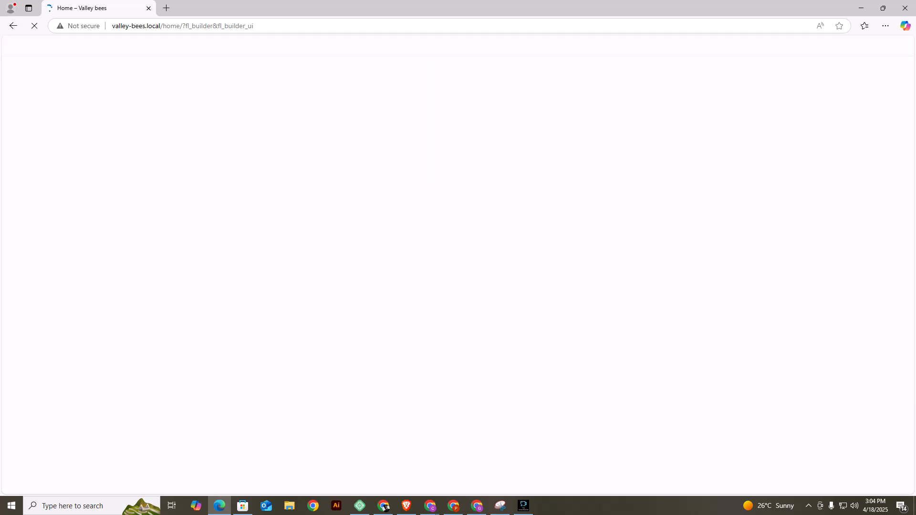
pyautogui.scroll(-11, 454, 286)
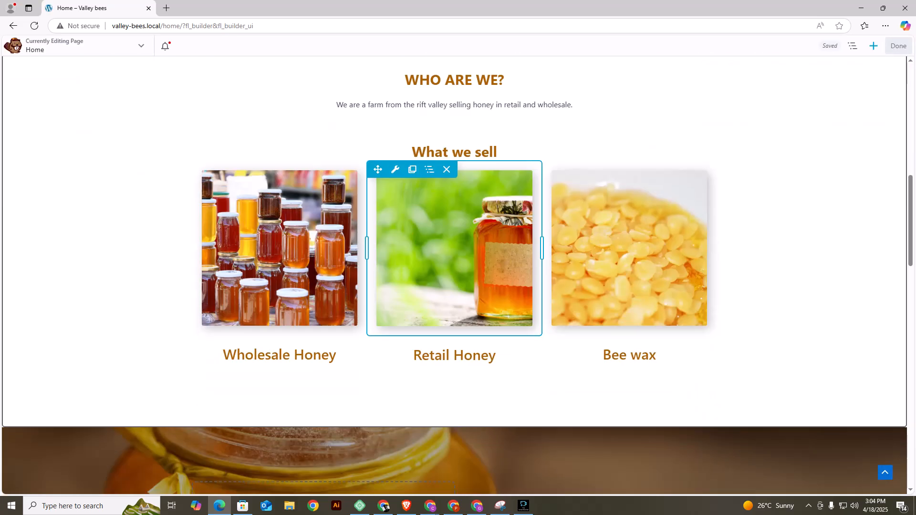
pyautogui.scroll(-15, 455, 275)
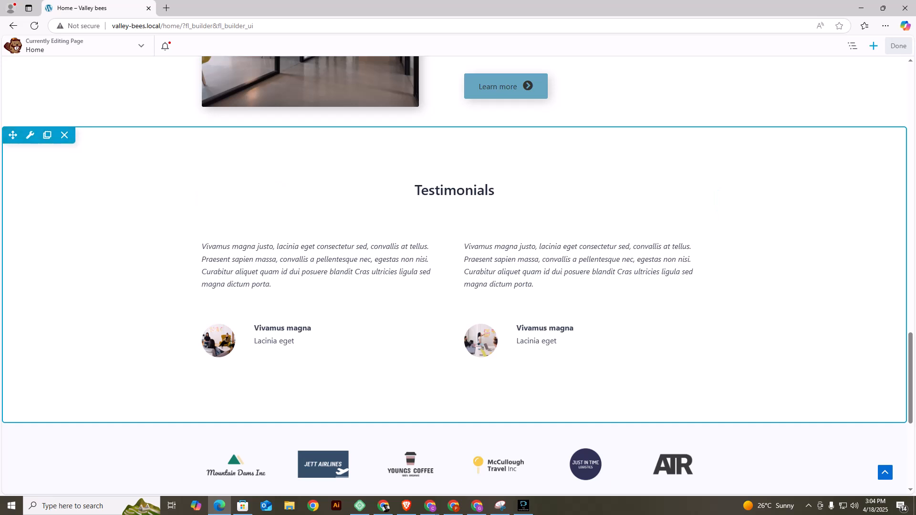
pyautogui.click(64, 135)
pyautogui.press('Return')
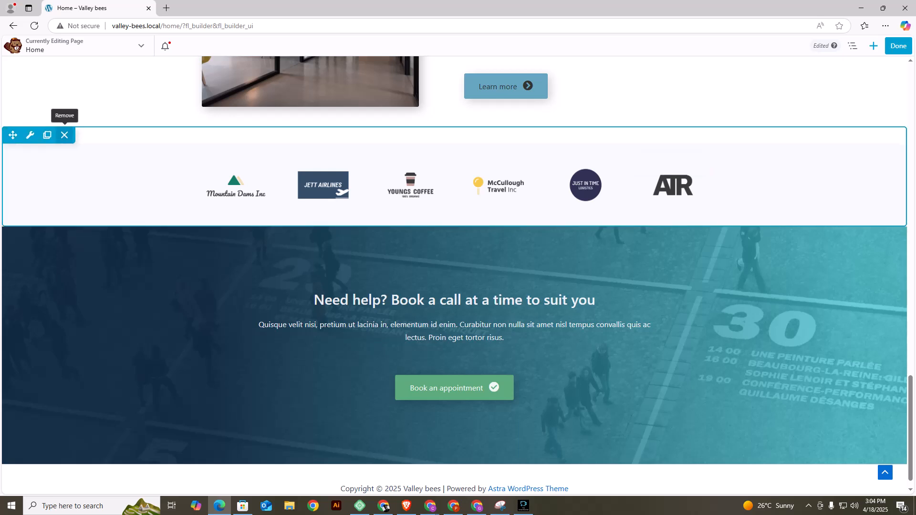
pyautogui.click(65, 135)
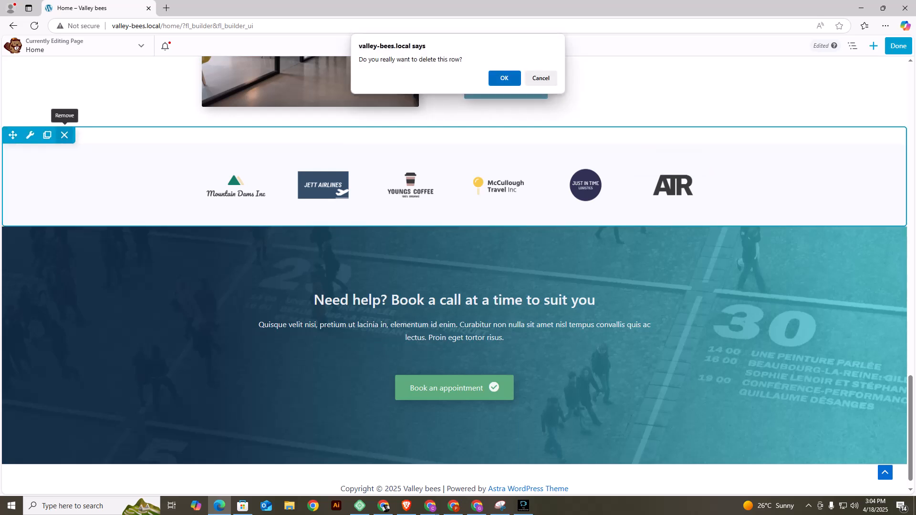
pyautogui.click(504, 78)
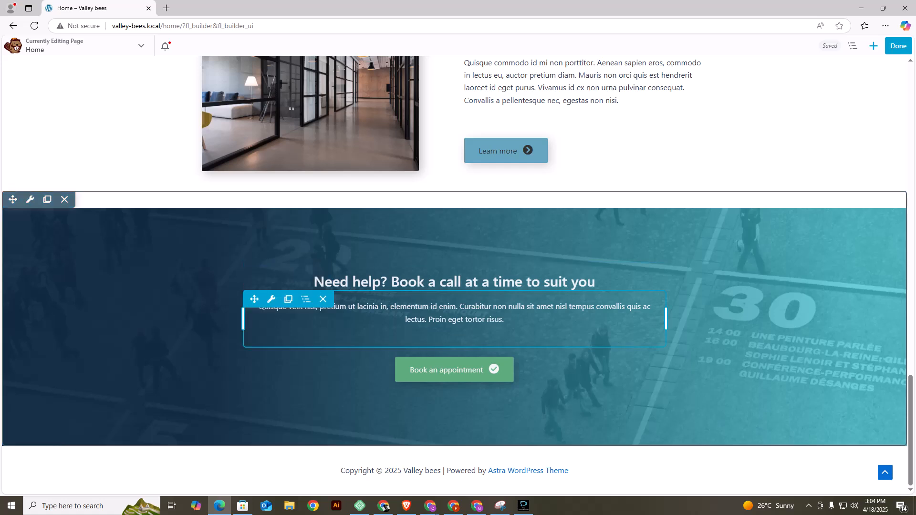
pyautogui.scroll(6, 525, 372)
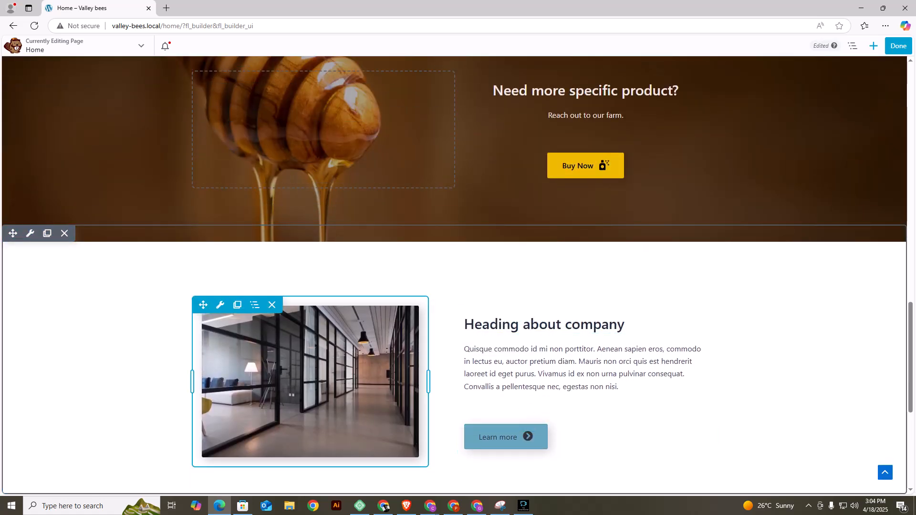
pyautogui.scroll(-3, 220, 305)
pyautogui.scroll(3, 311, 310)
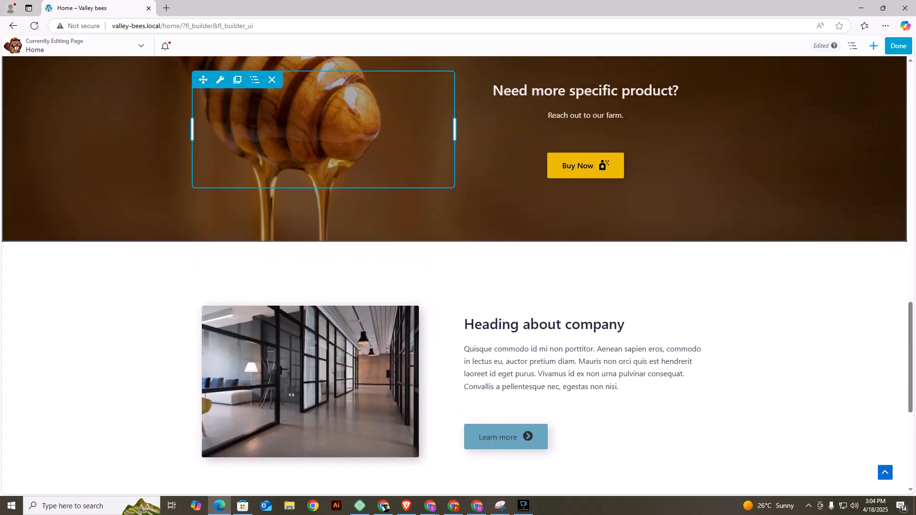
pyautogui.scroll(-1, 310, 310)
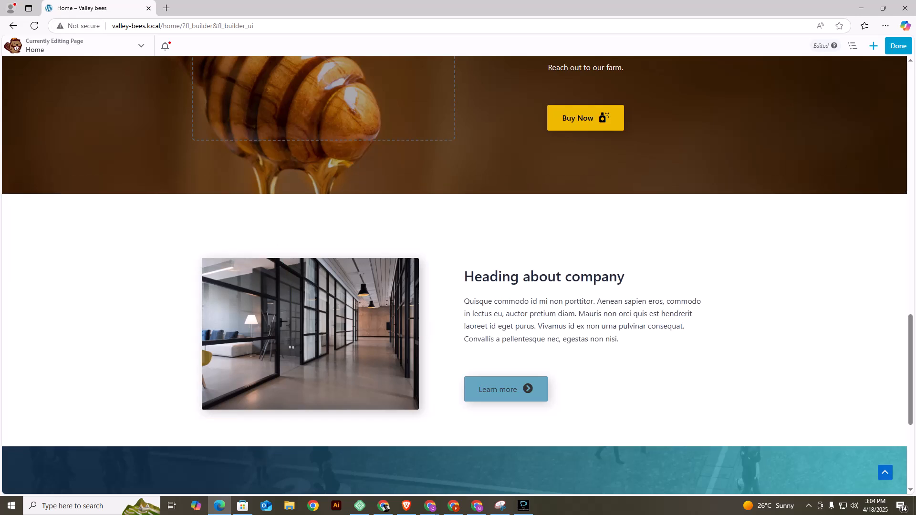
# Search the web for "google maps" in a new browser tab and open the Google Maps site.
pyautogui.click(166, 8)
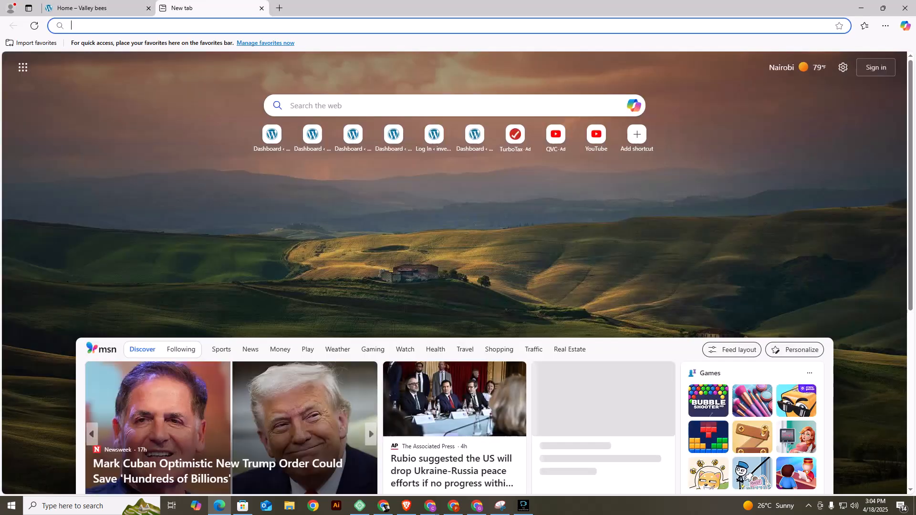
pyautogui.write('google')
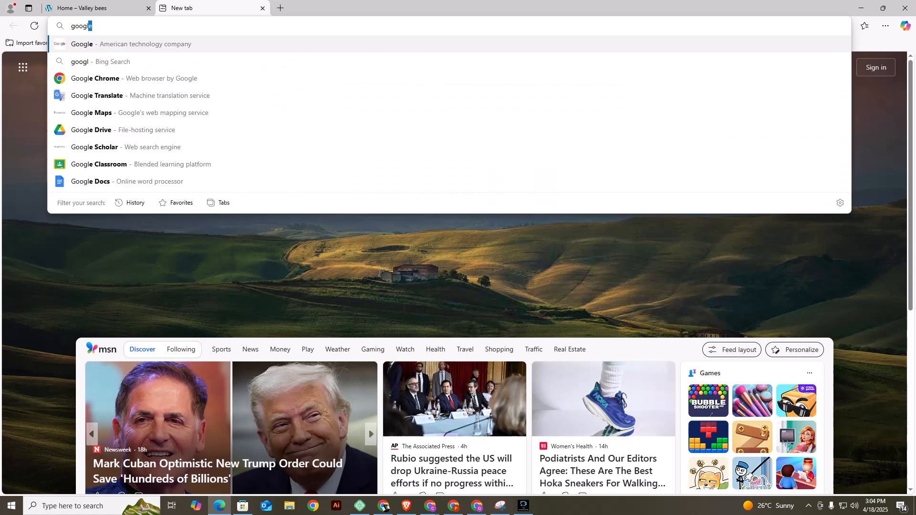
pyautogui.write(' maps')
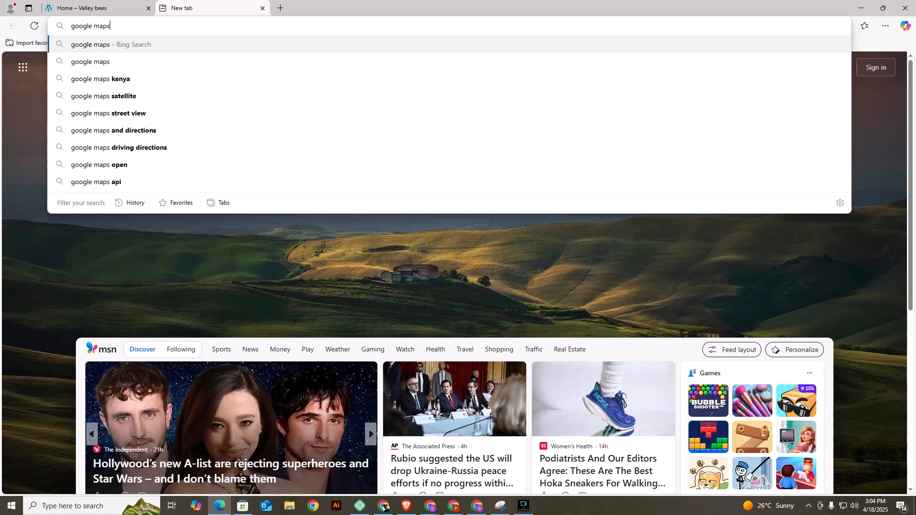
pyautogui.press('Return')
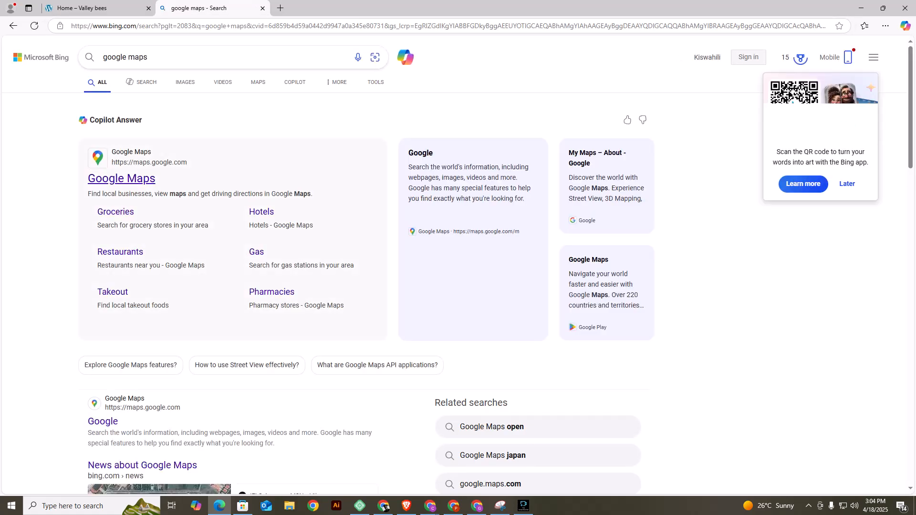
pyautogui.click(121, 178)
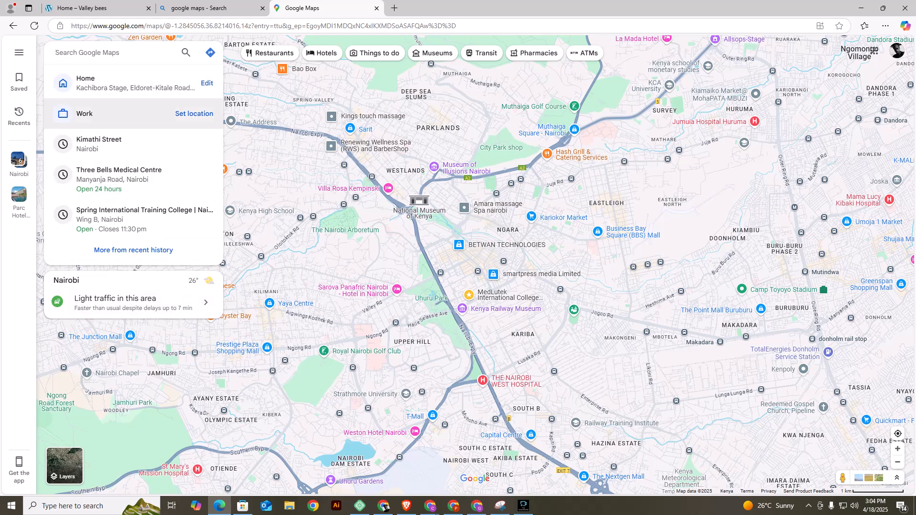
# Search Google Maps for "afya center" and open the Afya Centre, Nairobi place.
pyautogui.write('afya ')
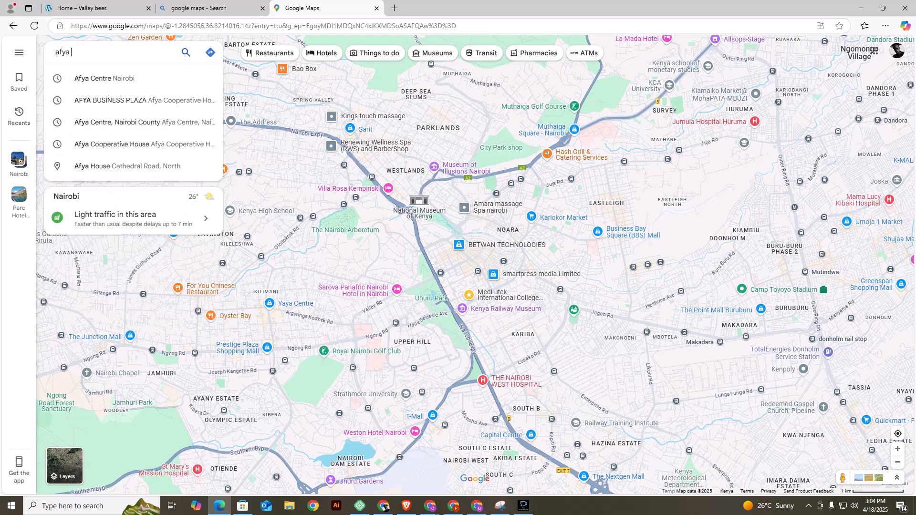
pyautogui.write('center')
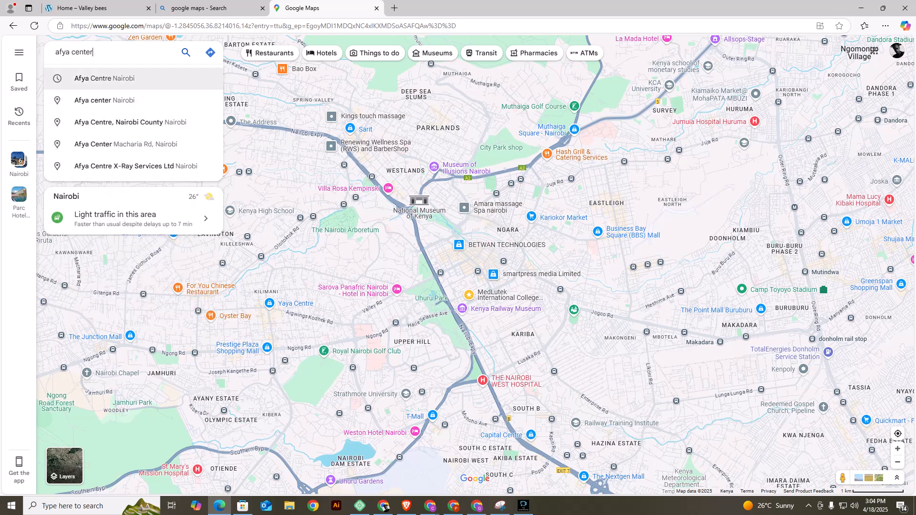
pyautogui.click(104, 78)
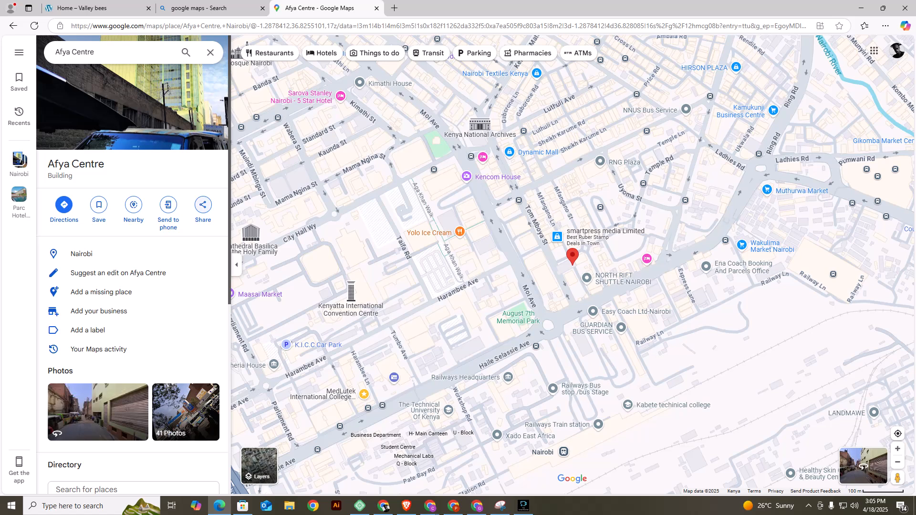
# Copy the medium-size embed HTML for the Afya Centre map, switching the embed preview to satellite imagery.
pyautogui.click(203, 205)
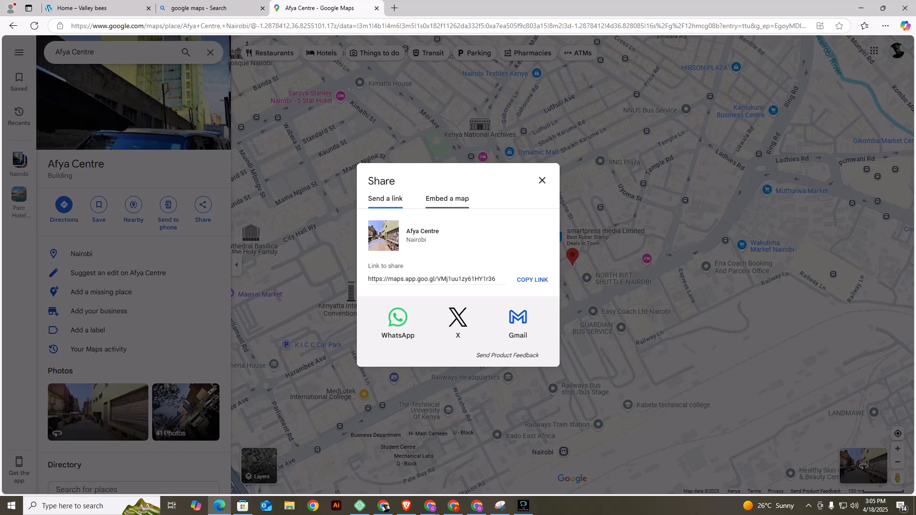
pyautogui.click(447, 199)
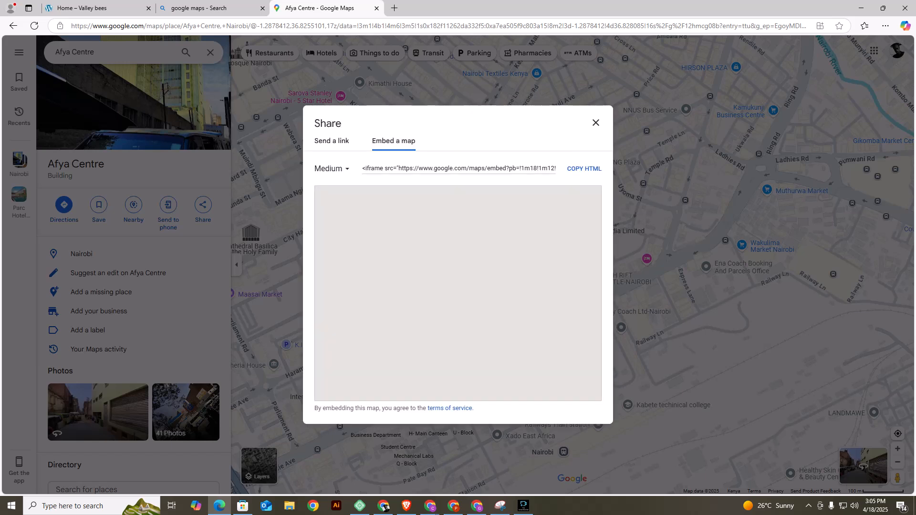
pyautogui.click(584, 168)
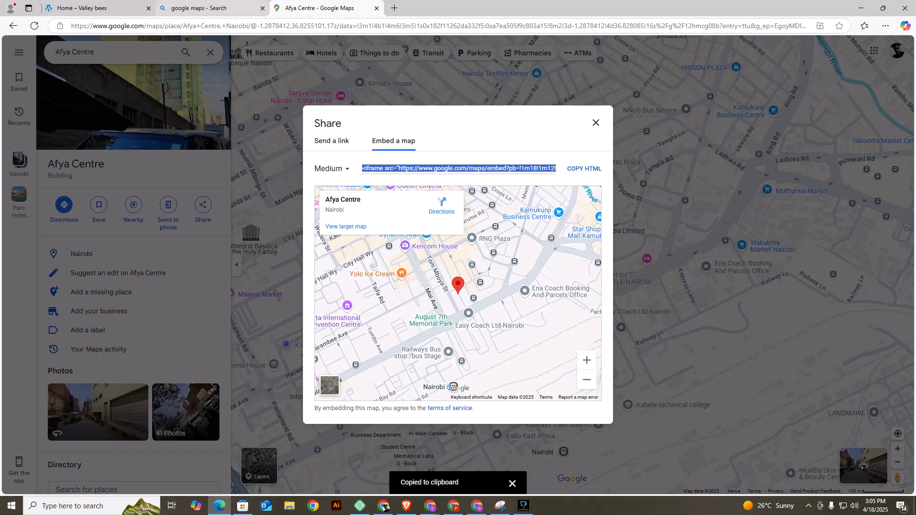
pyautogui.click(330, 386)
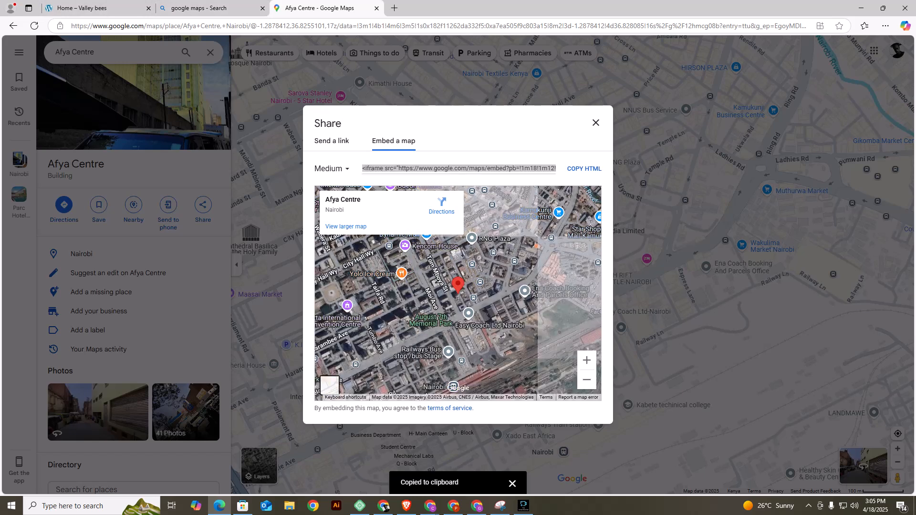
pyautogui.click(584, 168)
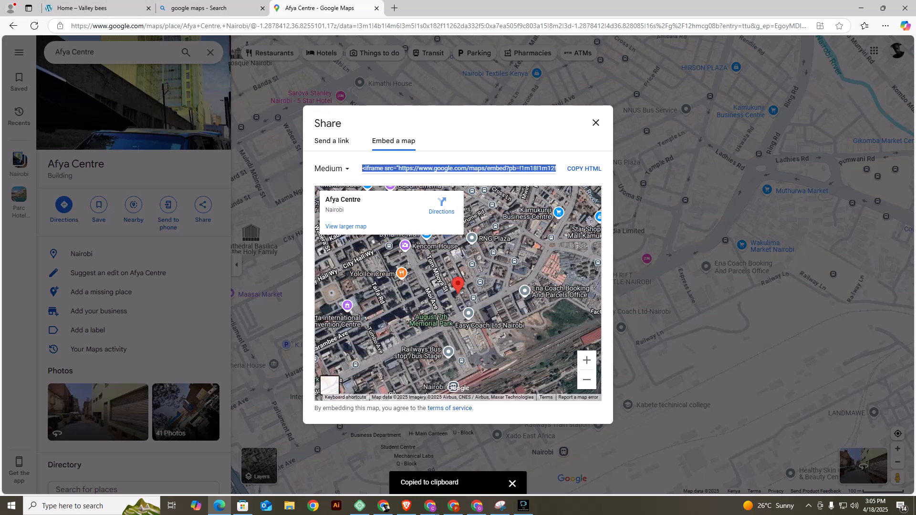
# Return to the Home page editor and delete the office photo beside the "Heading about company" text.
pyautogui.click(96, 8)
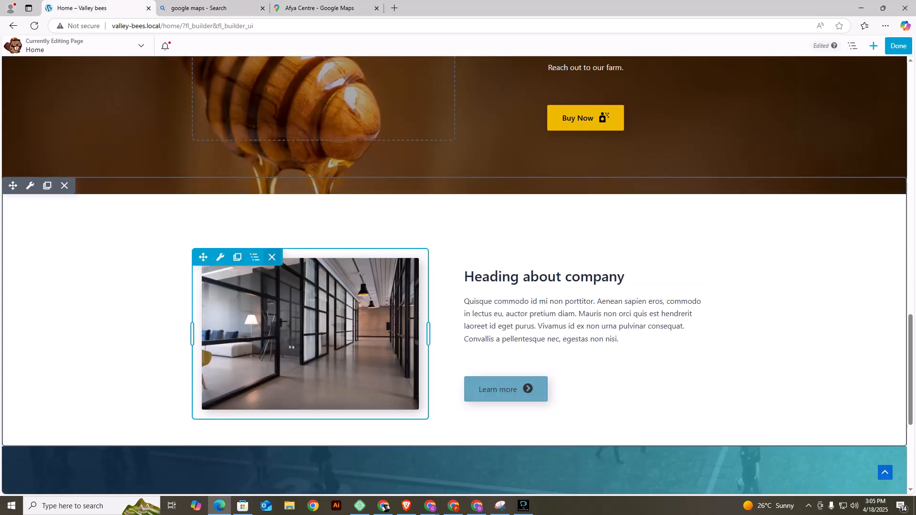
pyautogui.click(272, 257)
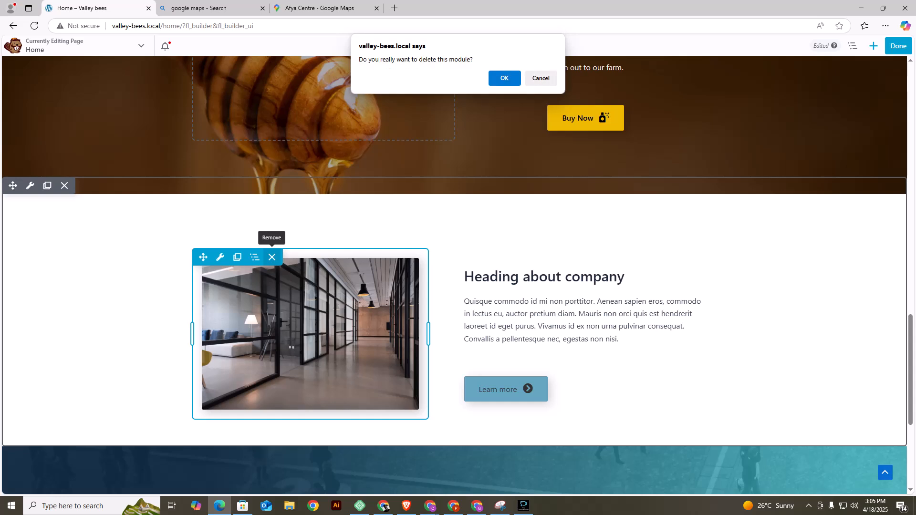
pyautogui.click(504, 76)
pyautogui.click(255, 257)
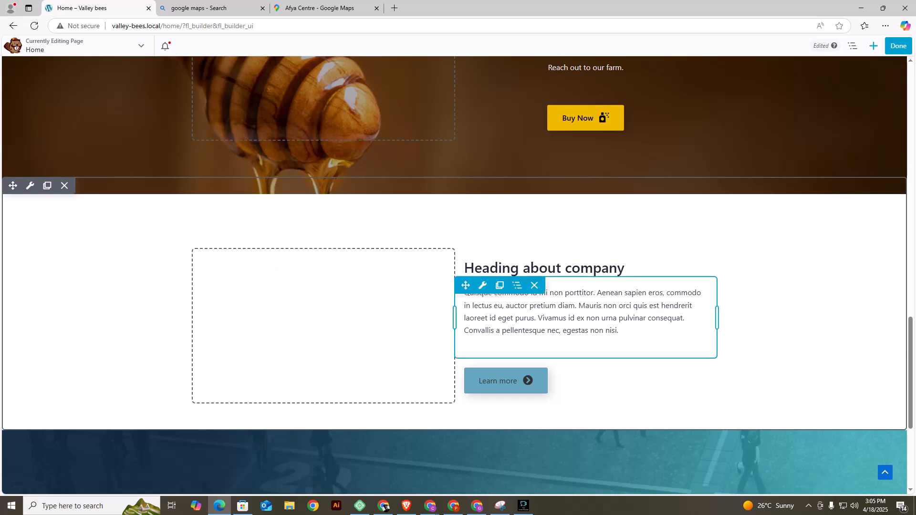
# Add an HTML module to the empty column beside the company heading, paste the copied map embed code and save it.
pyautogui.click(873, 46)
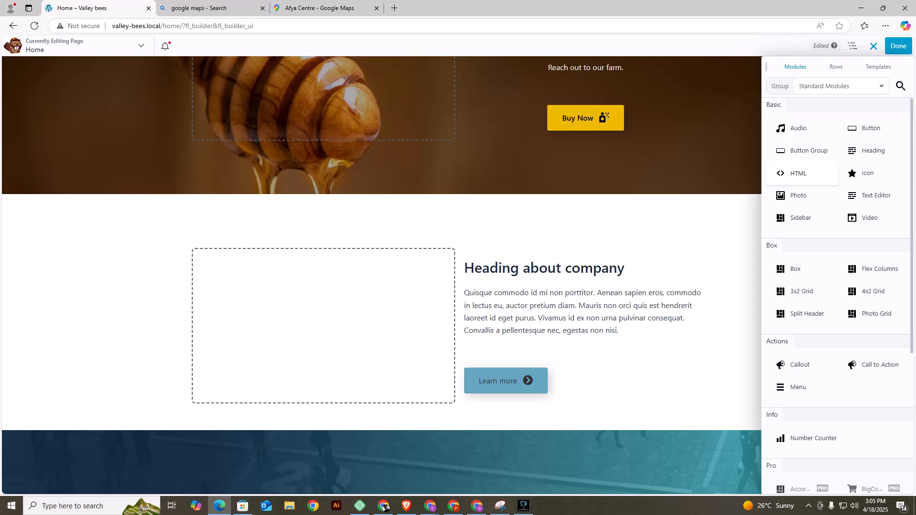
pyautogui.moveTo(799, 174); pyautogui.dragTo(196, 85)
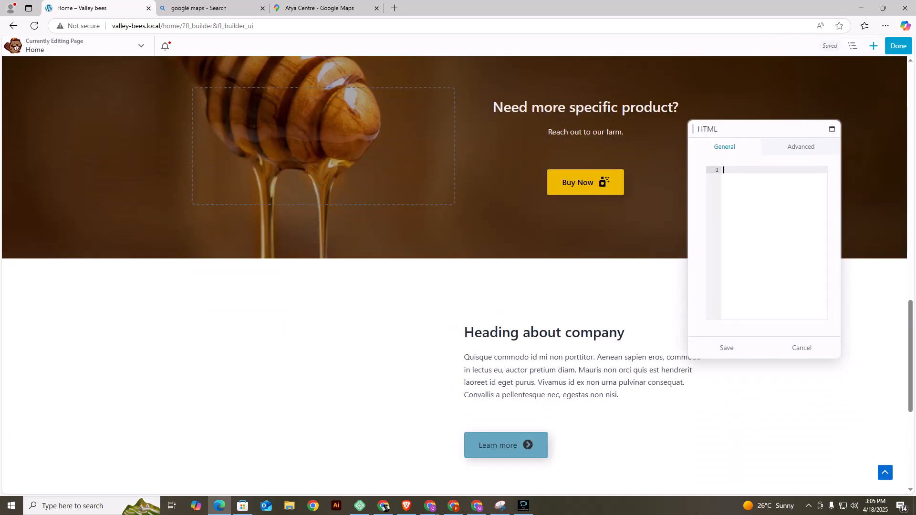
pyautogui.rightClick(730, 171)
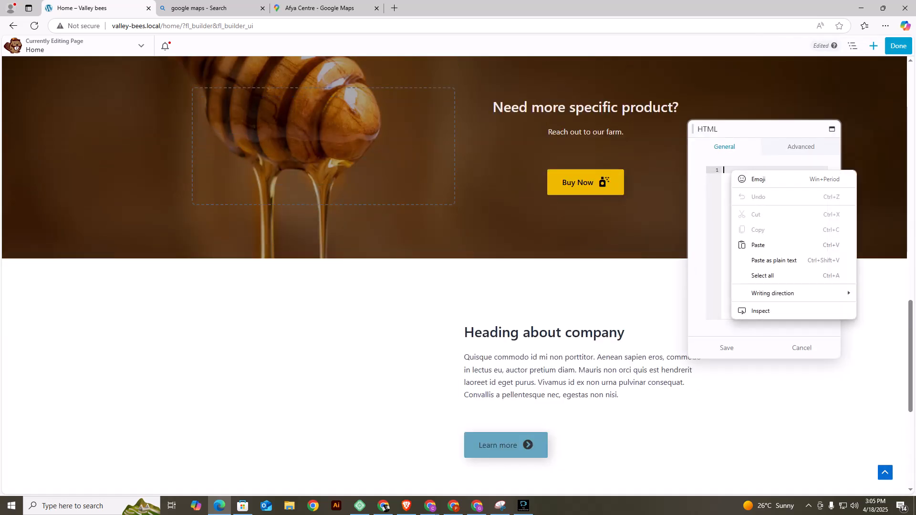
pyautogui.click(756, 243)
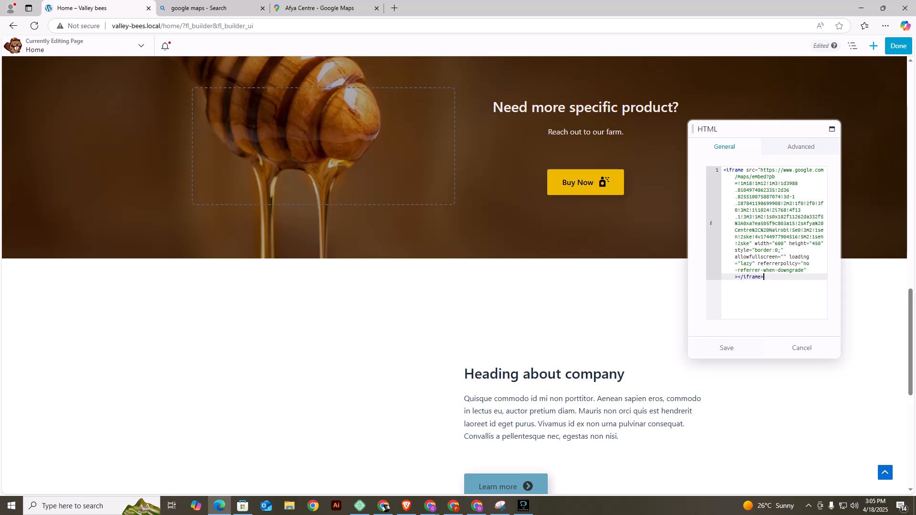
pyautogui.click(727, 348)
pyautogui.scroll(-1, 310, 382)
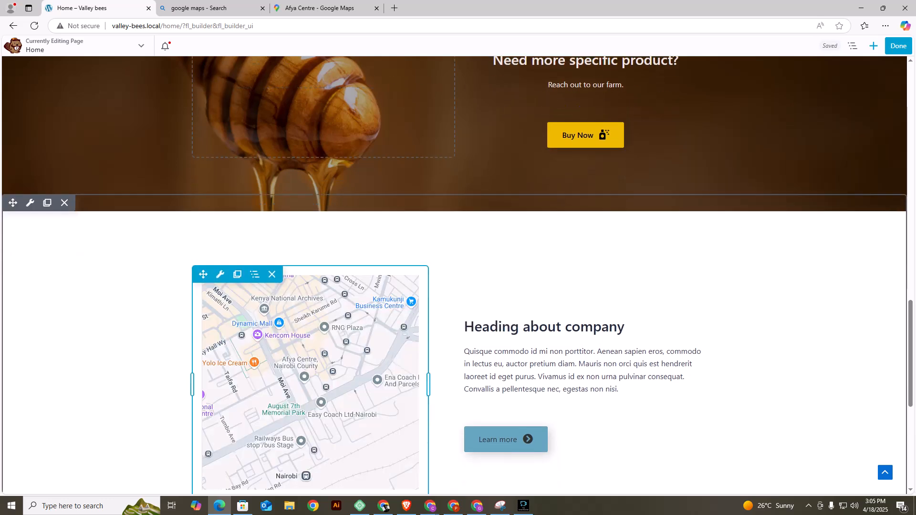
pyautogui.scroll(-3, 453, 276)
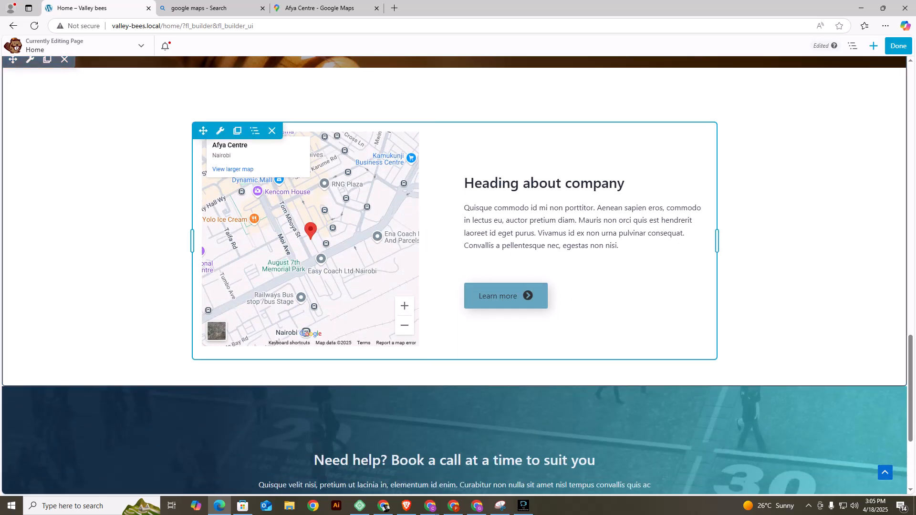
# Widen the content area of the map row and delete the placeholder paragraph beneath the company heading.
pyautogui.moveTo(192, 241); pyautogui.dragTo(72, 241)
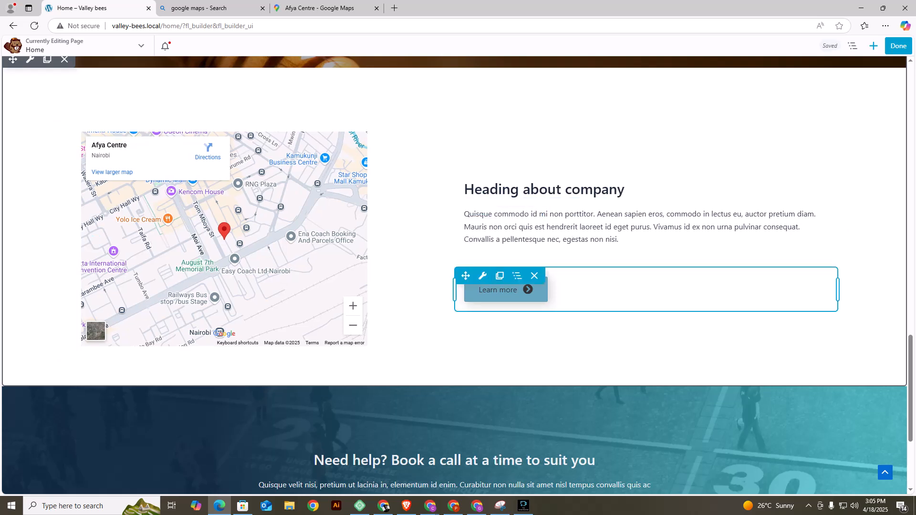
pyautogui.moveTo(520, 293)
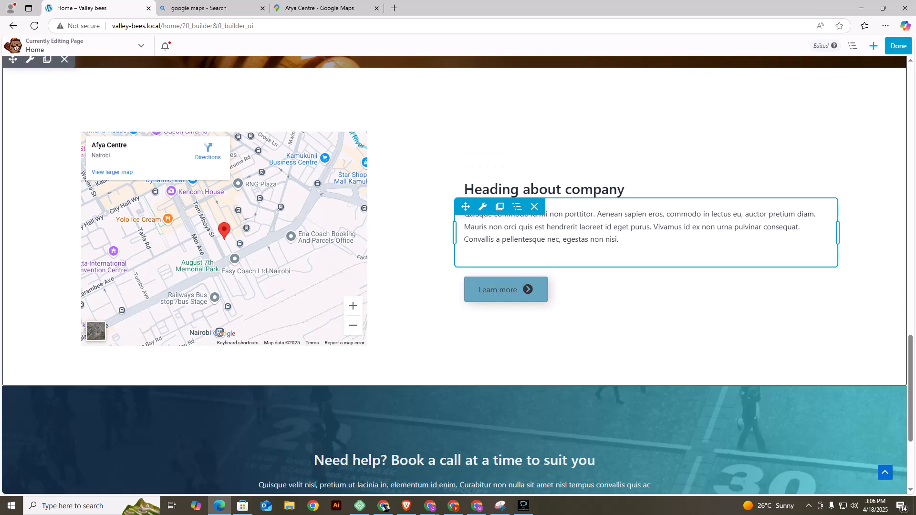
pyautogui.click(535, 207)
pyautogui.press('Return')
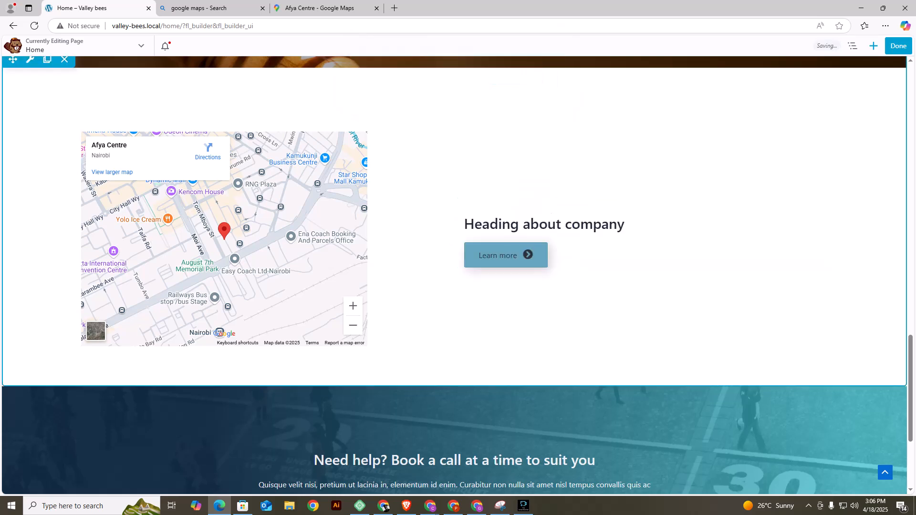
# Move the company heading above the map and the Learn more button below it, and remove the emptied column.
pyautogui.moveTo(482, 214)
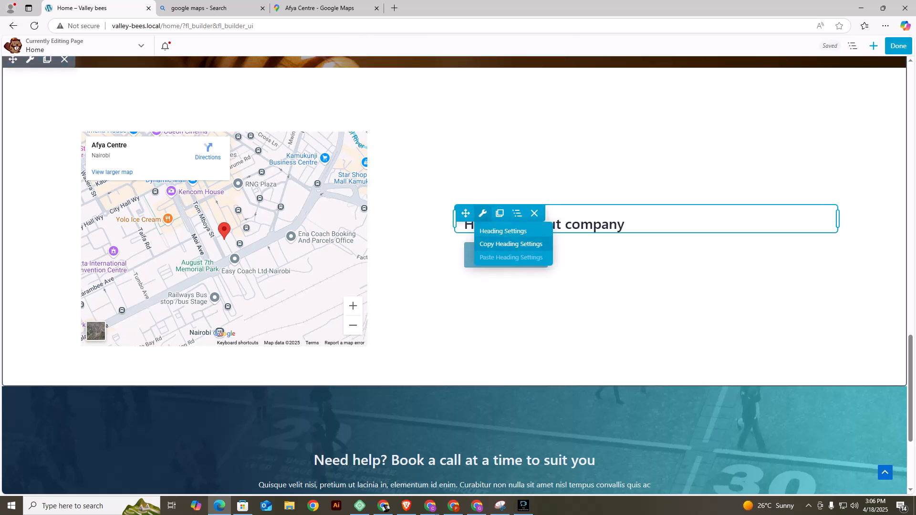
pyautogui.moveTo(466, 214); pyautogui.dragTo(138, 105)
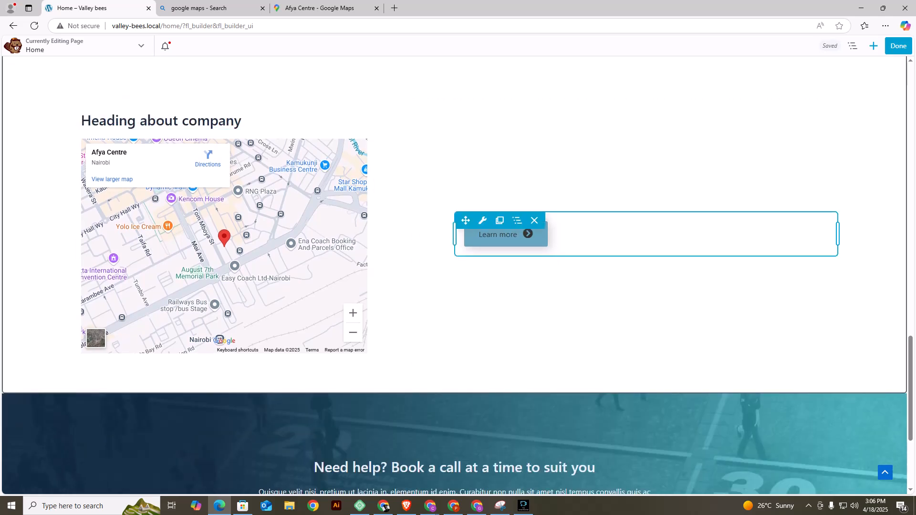
pyautogui.moveTo(466, 220); pyautogui.dragTo(255, 368)
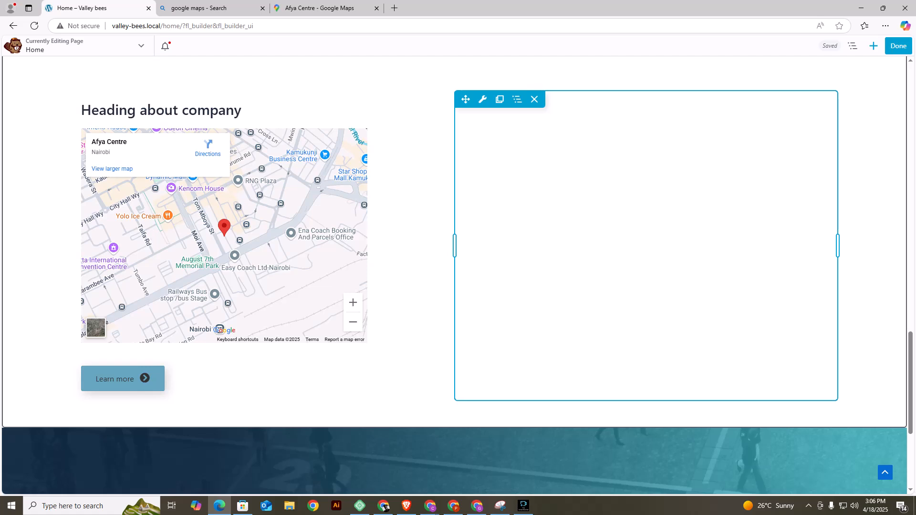
pyautogui.click(534, 99)
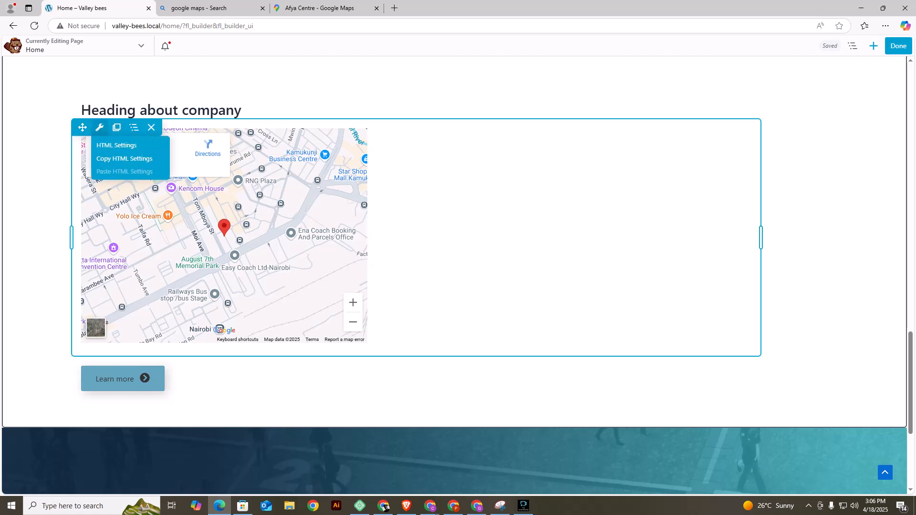
# Set the map iframe's width to 1500 in the HTML module's code and save the module.
pyautogui.click(99, 127)
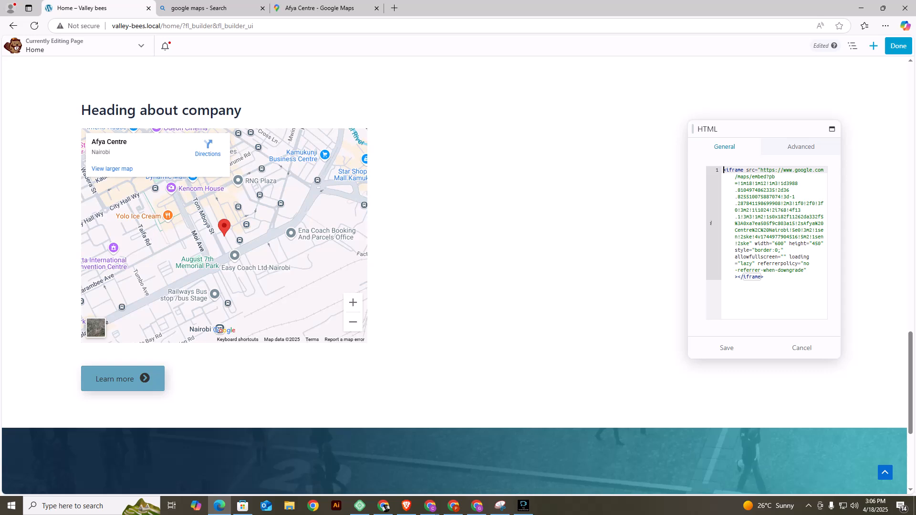
pyautogui.click(777, 243)
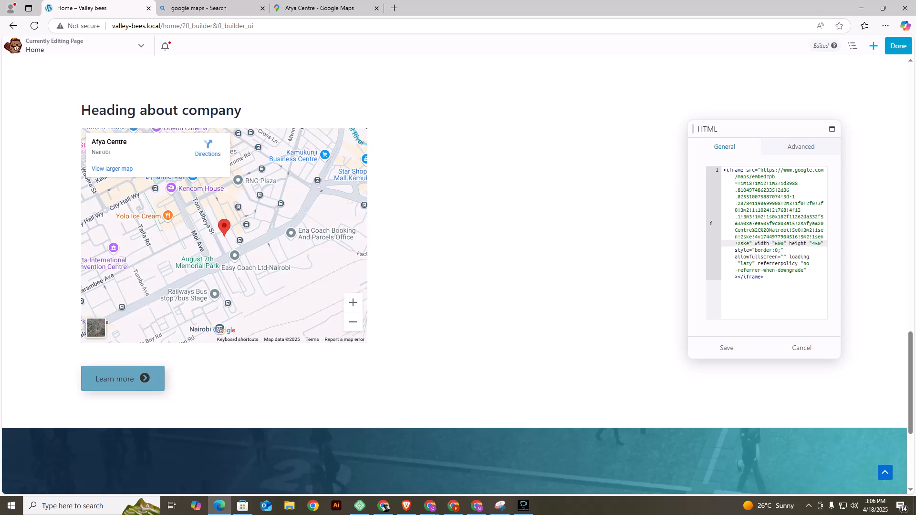
pyautogui.press('BackSpace')
pyautogui.write('09')
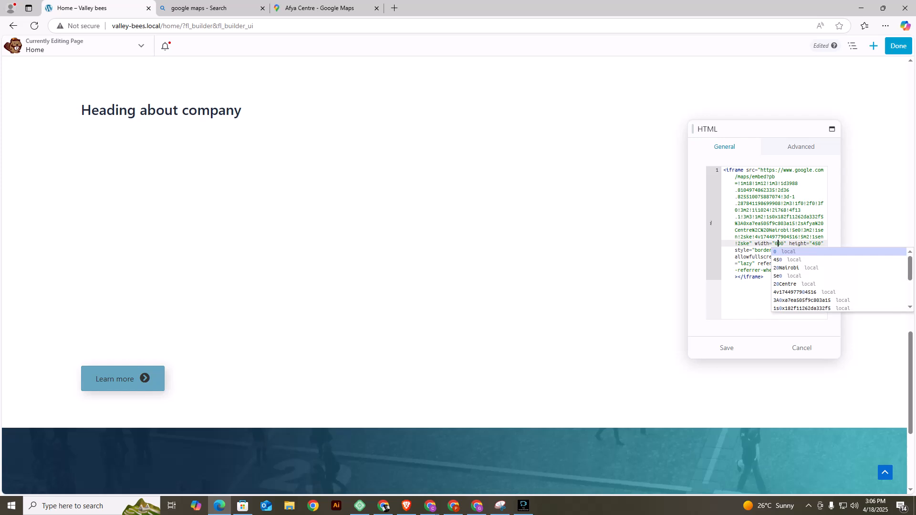
pyautogui.press('BackSpace')
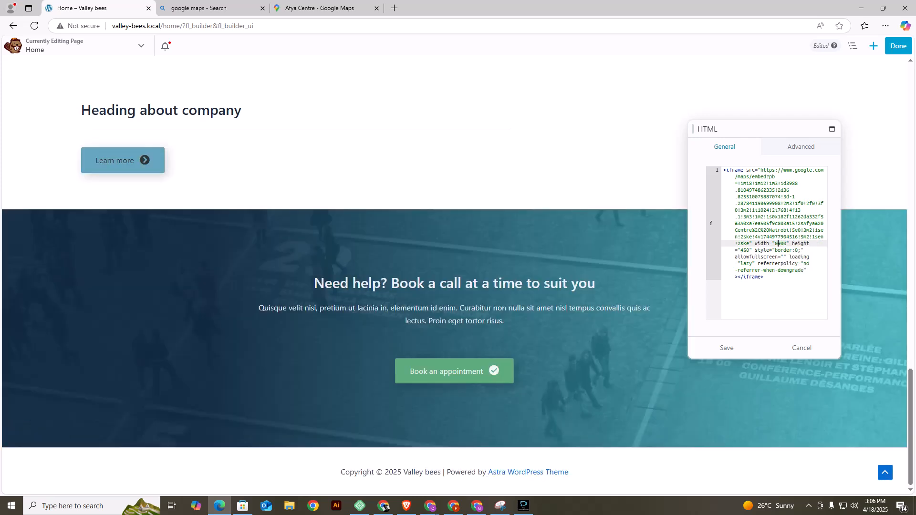
pyautogui.press('BackSpace')
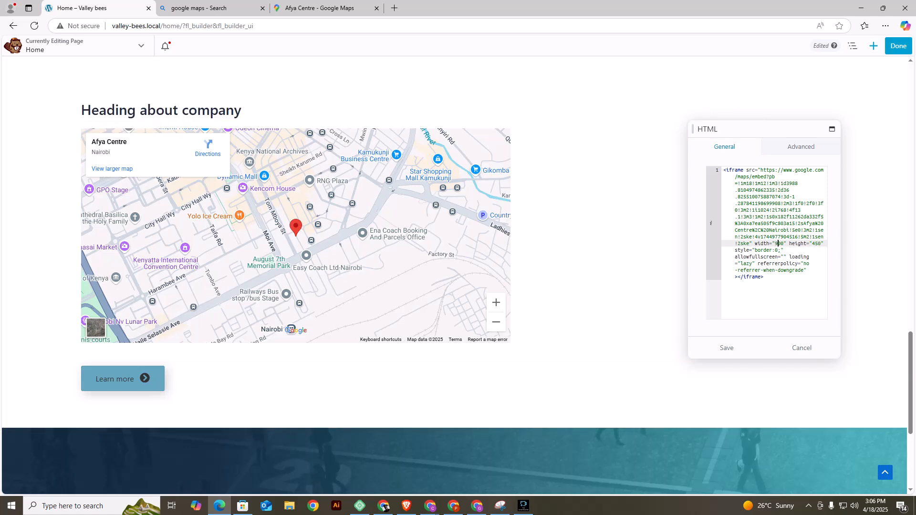
pyautogui.press('Delete')
pyautogui.write('125')
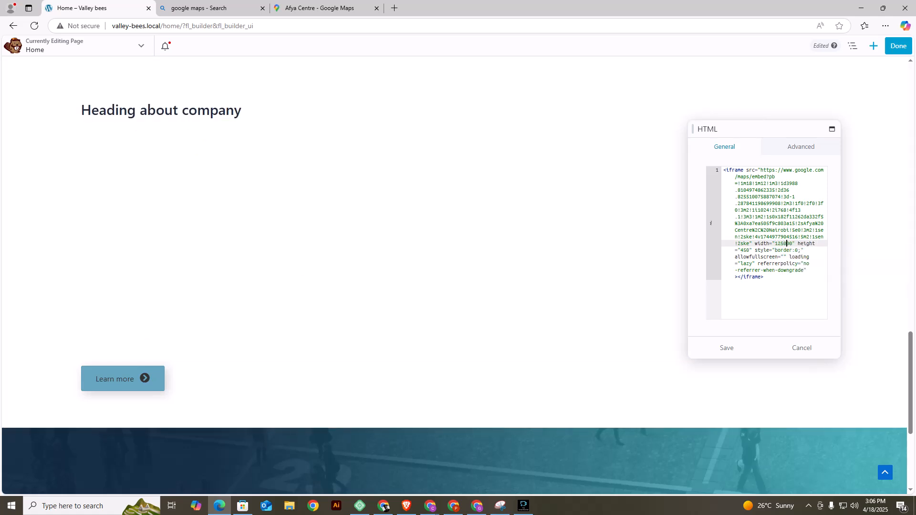
pyautogui.press('BackSpace')
pyautogui.press('BackSpace')
pyautogui.write('5')
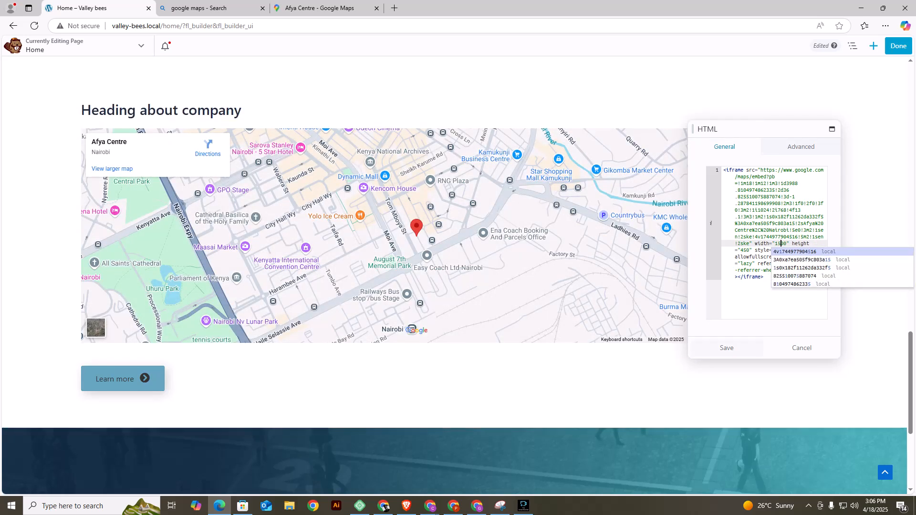
pyautogui.click(727, 348)
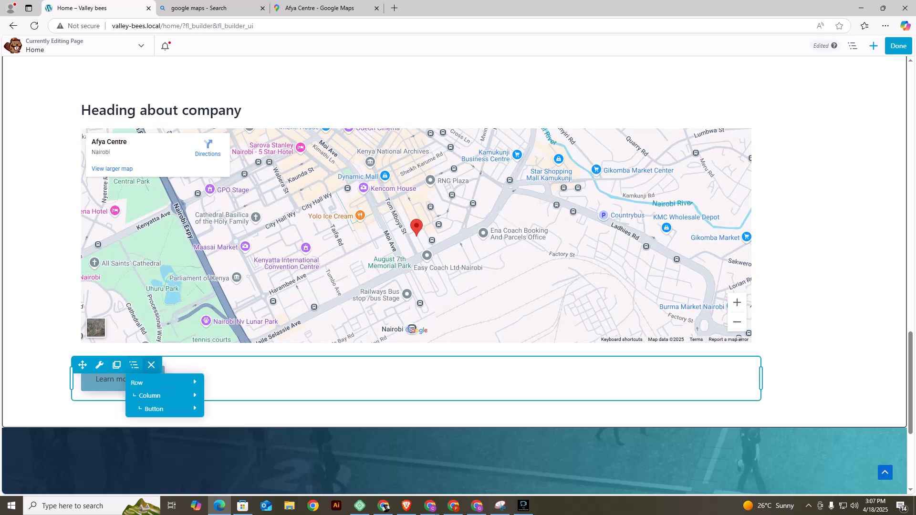
# Delete the Learn more button below the map and change the heading text above the map to "Find our Shop".
pyautogui.click(151, 365)
pyautogui.click(505, 78)
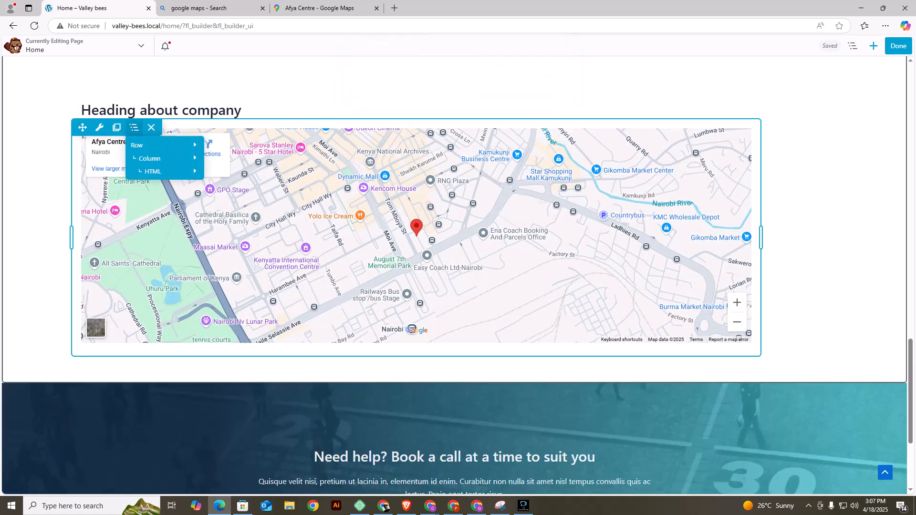
pyautogui.click(99, 99)
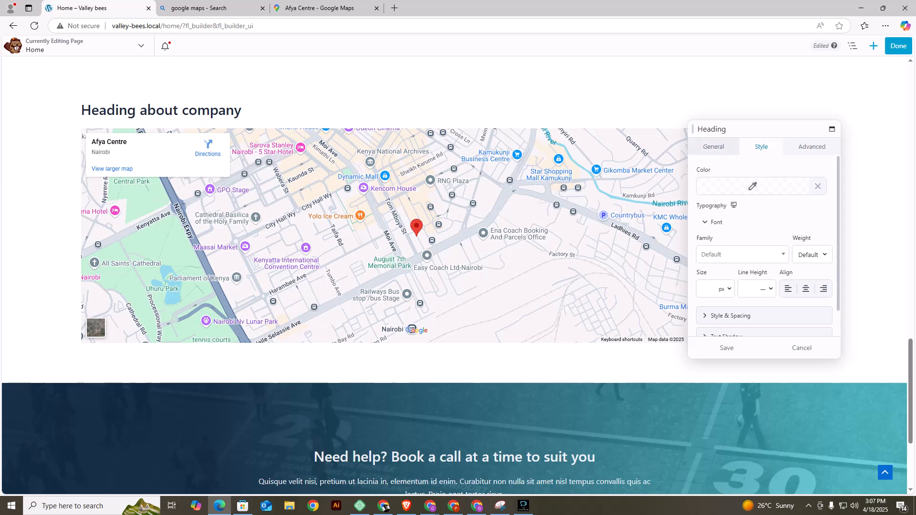
pyautogui.click(714, 146)
pyautogui.click(736, 187)
pyautogui.tripleClick(735, 187)
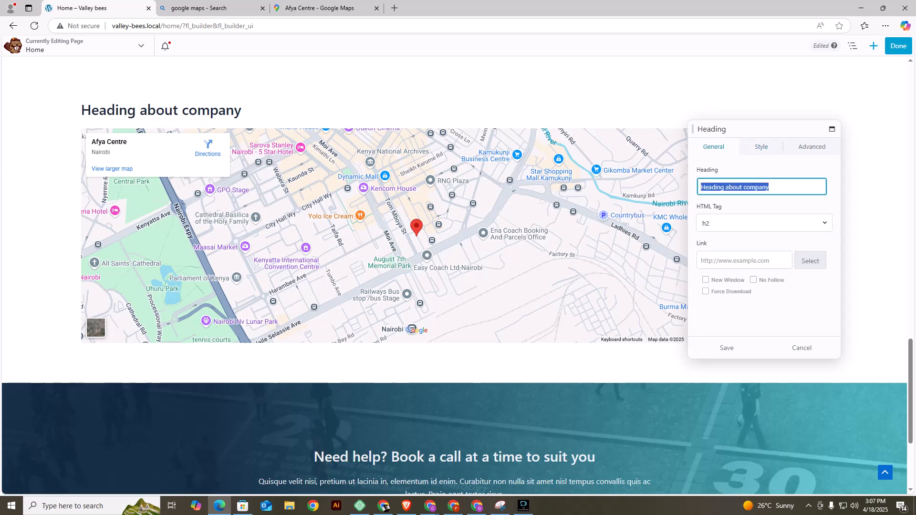
pyautogui.write('Find ou')
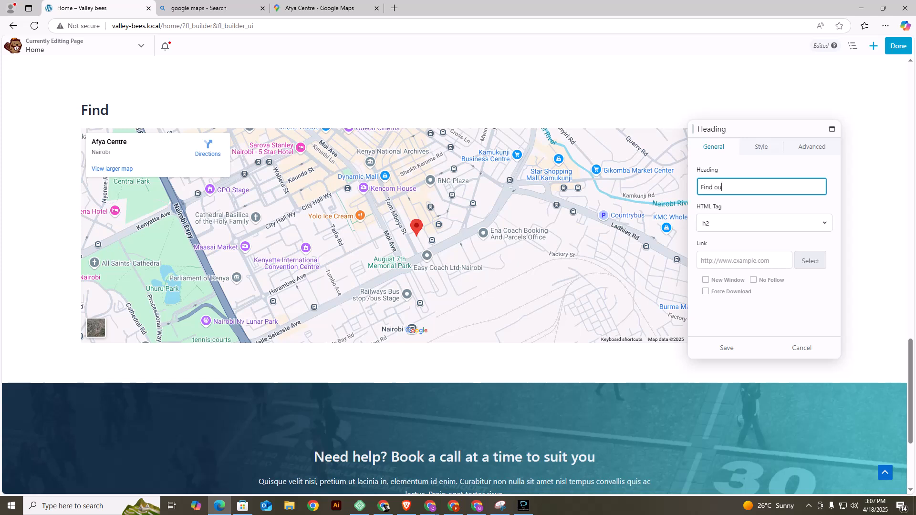
pyautogui.write('r Shop')
# Give the Find our Shop heading the preset color #a85f00, center-align it and save the module.
pyautogui.click(762, 147)
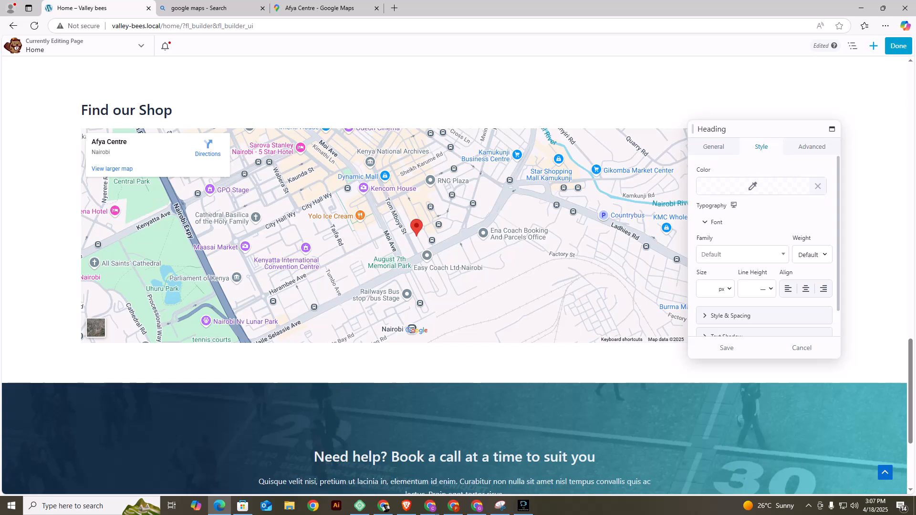
pyautogui.click(752, 186)
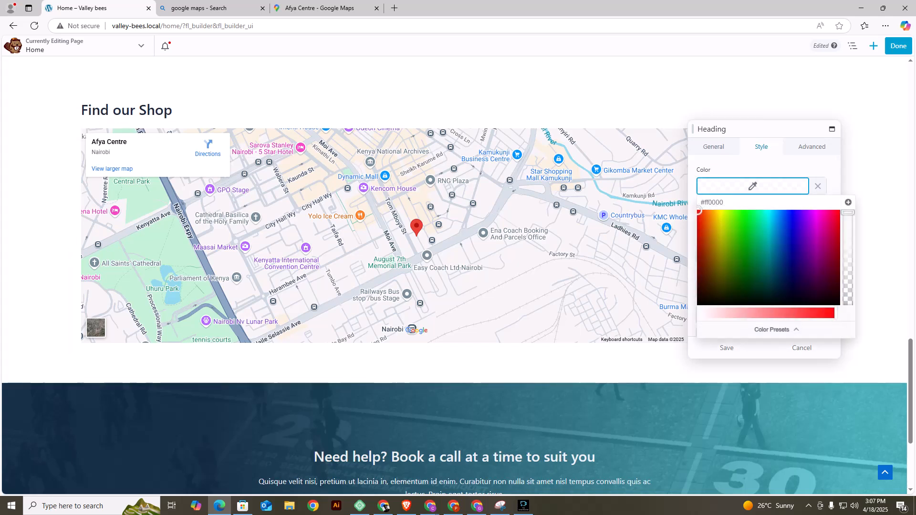
pyautogui.click(776, 330)
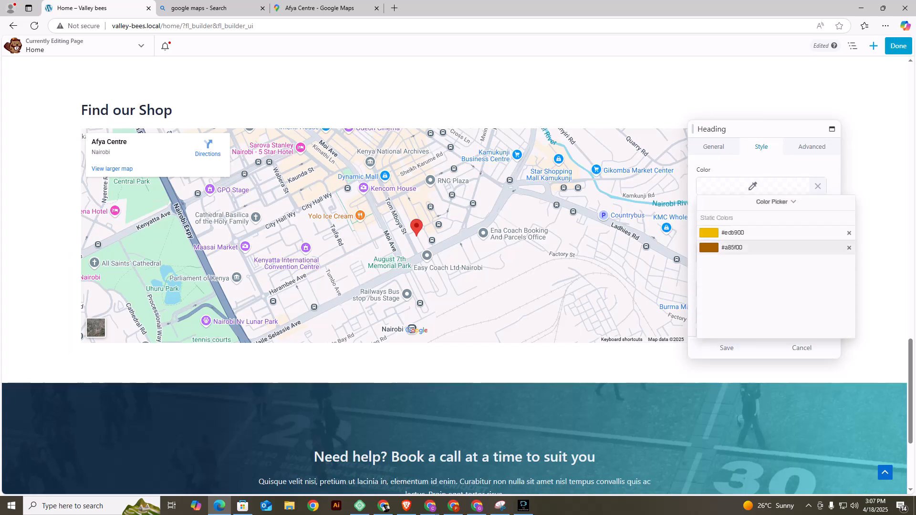
pyautogui.click(732, 247)
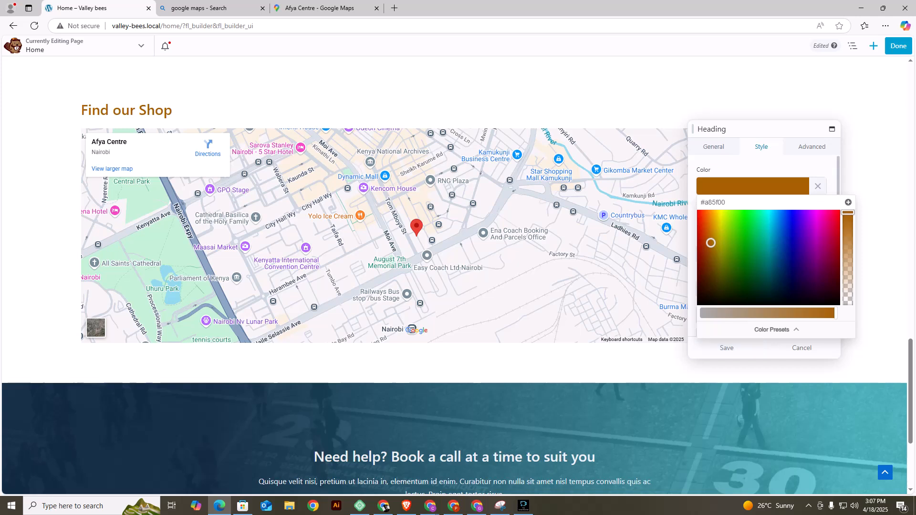
pyautogui.click(727, 347)
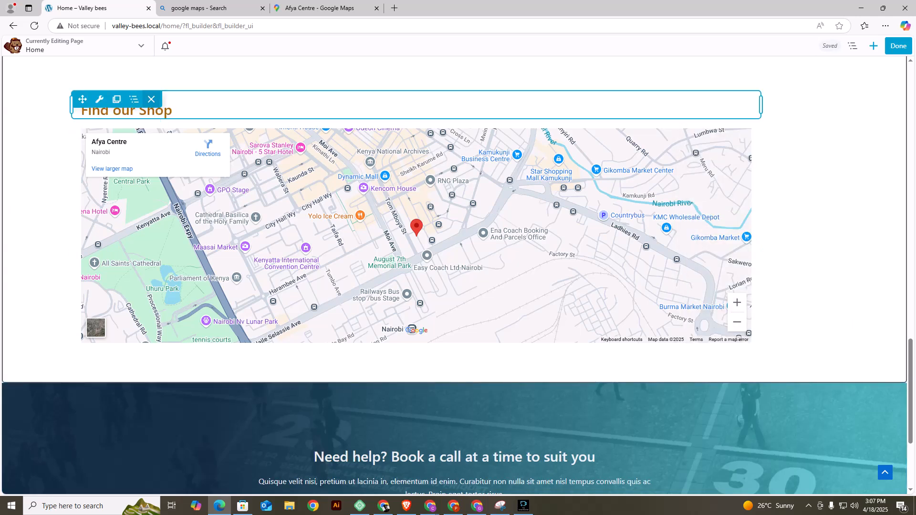
pyautogui.moveTo(99, 99)
pyautogui.click(119, 117)
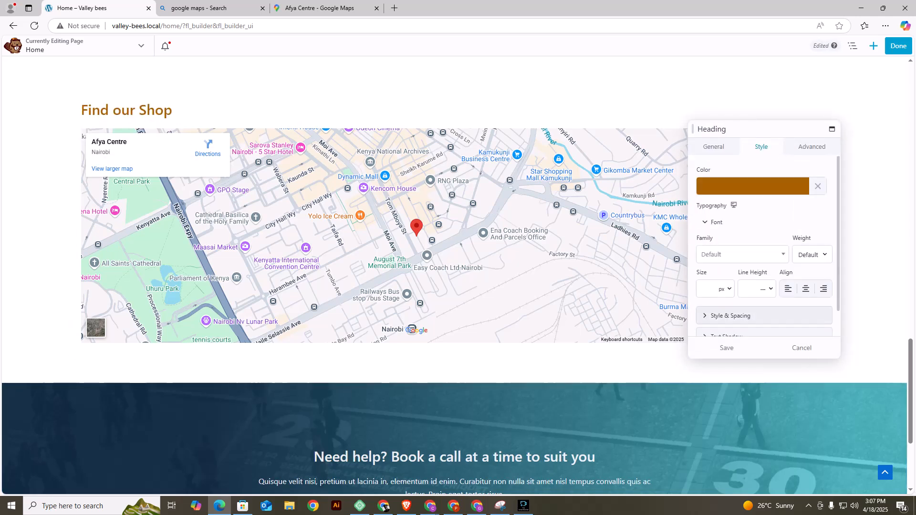
pyautogui.click(806, 289)
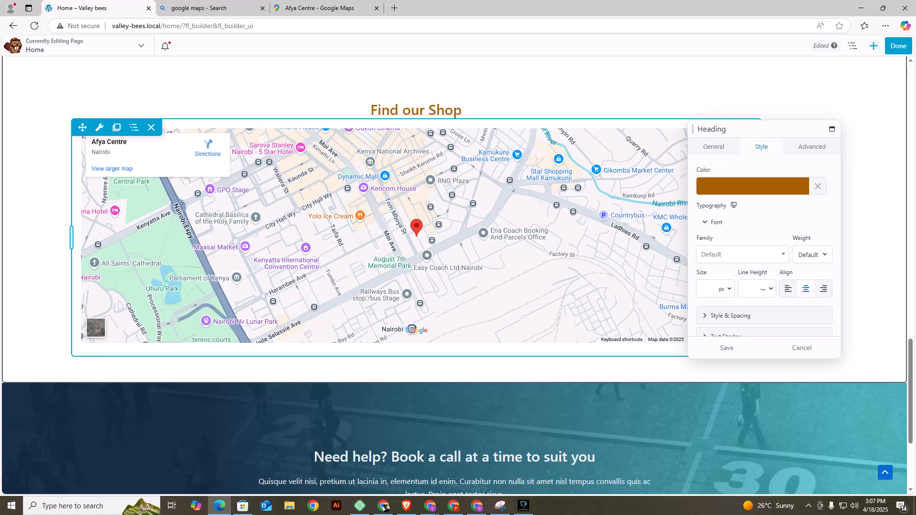
pyautogui.click(727, 348)
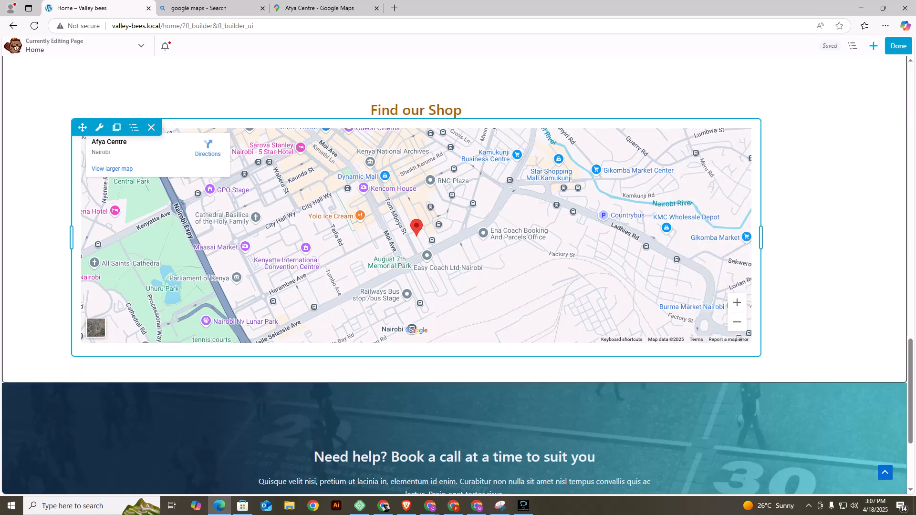
# Delete the "Need help? Book a call at a time to suit you" row beneath the map.
pyautogui.scroll(-4, 429, 287)
pyautogui.moveTo(271, 299)
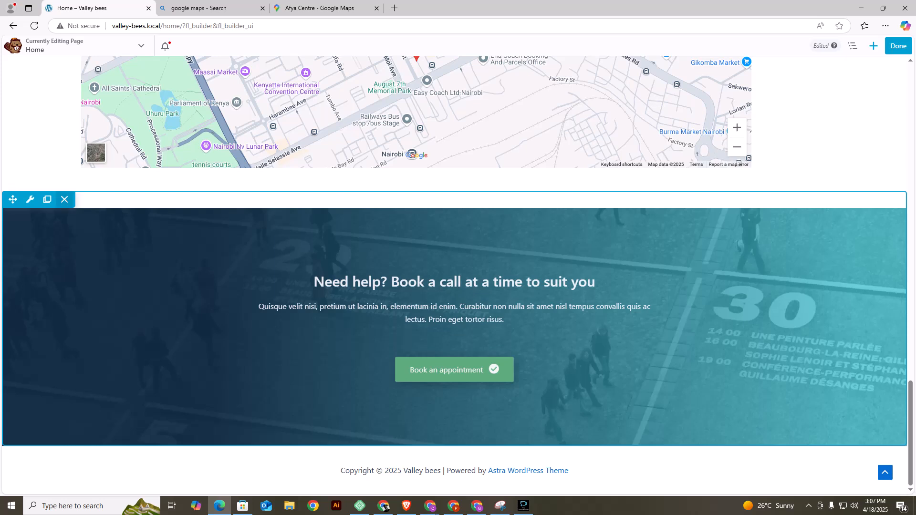
pyautogui.click(65, 199)
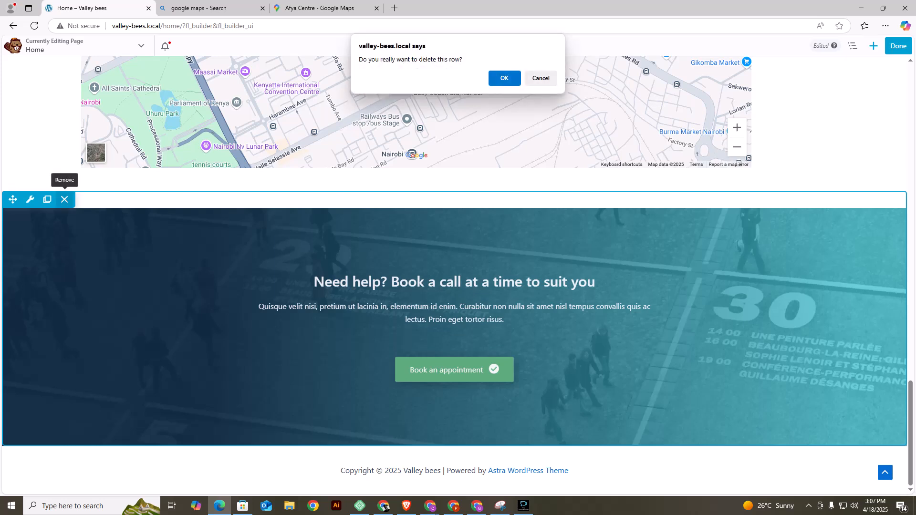
pyautogui.press('Return')
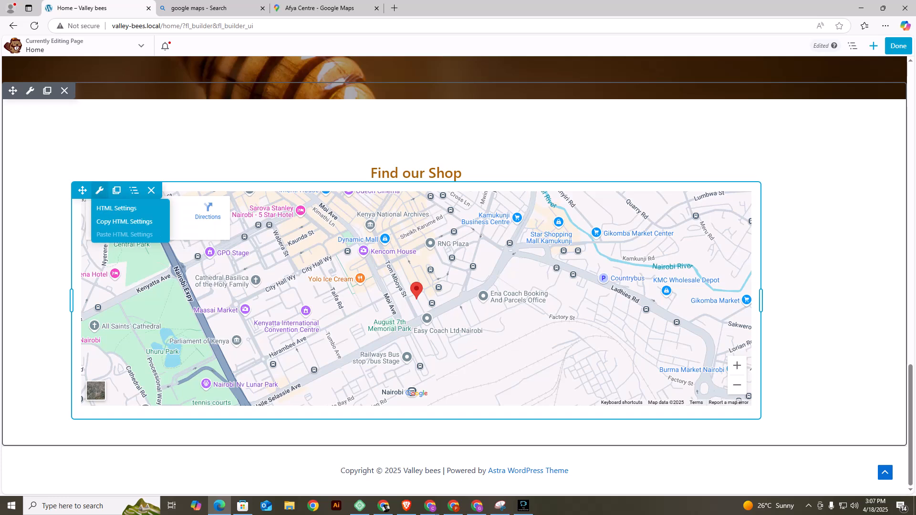
# Narrow the content area of the map row around the Find our Shop heading and save the map's HTML module.
pyautogui.click(99, 190)
pyautogui.click(727, 348)
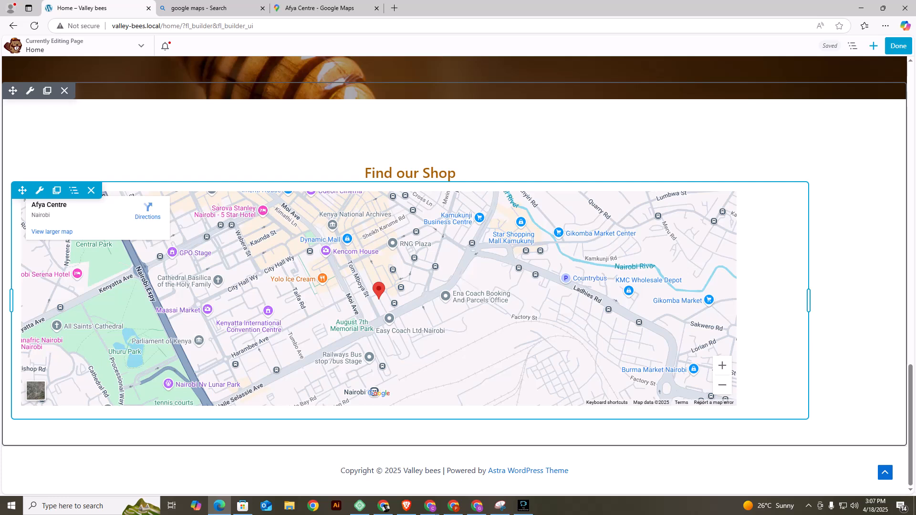
pyautogui.moveTo(12, 301); pyautogui.dragTo(189, 286)
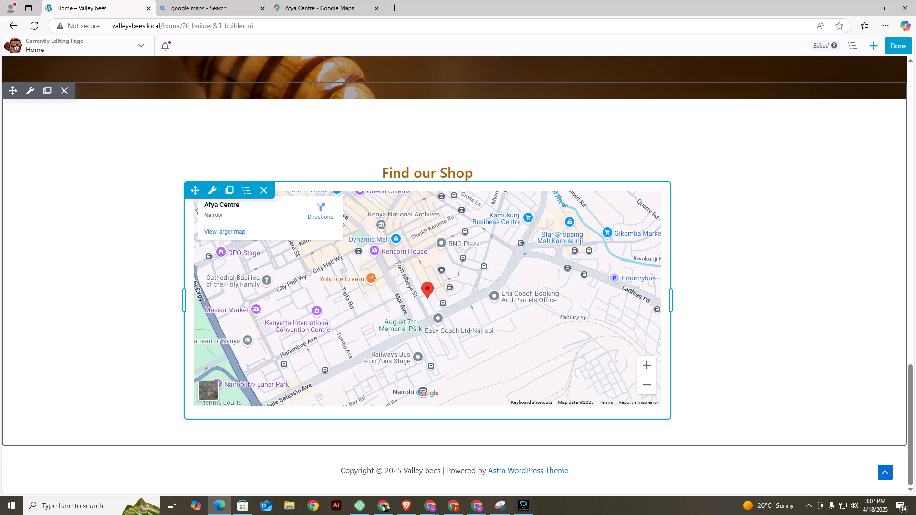
pyautogui.click(212, 190)
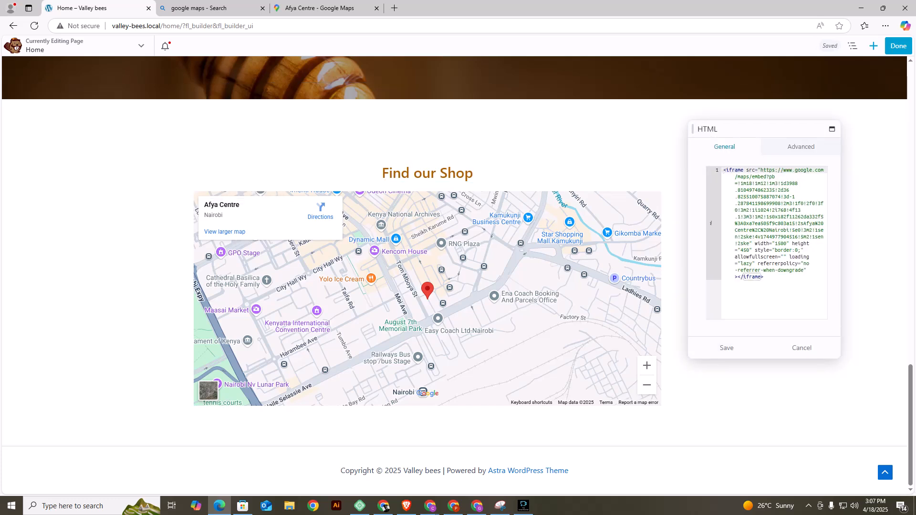
pyautogui.click(727, 348)
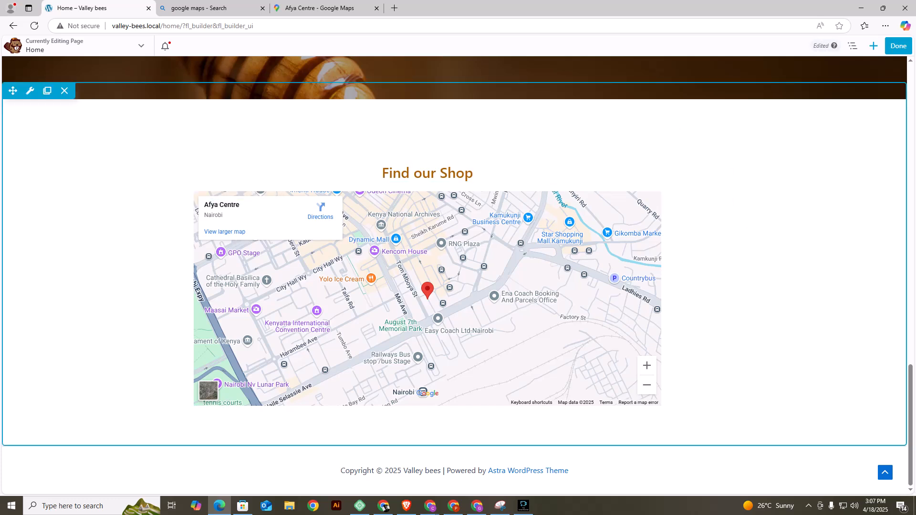
# Finish editing the Home page and publish its changes.
pyautogui.scroll(7, 458, 277)
pyautogui.click(898, 46)
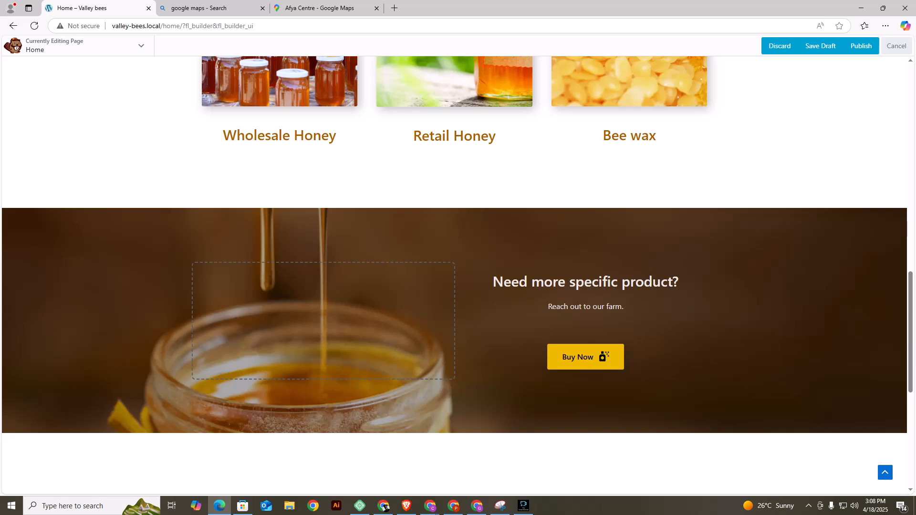
pyautogui.click(860, 46)
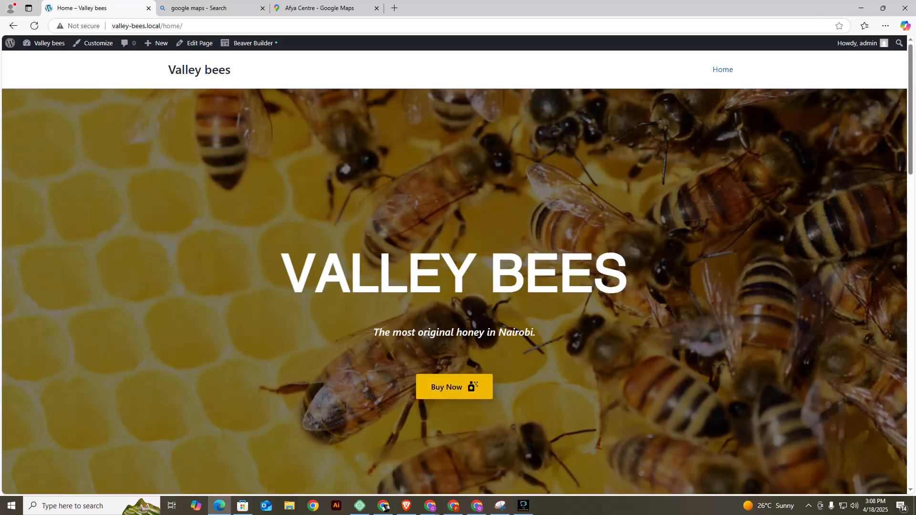
# Review the published Home page from the hero banner down to the map and footer.
pyautogui.scroll(-3, 454, 272)
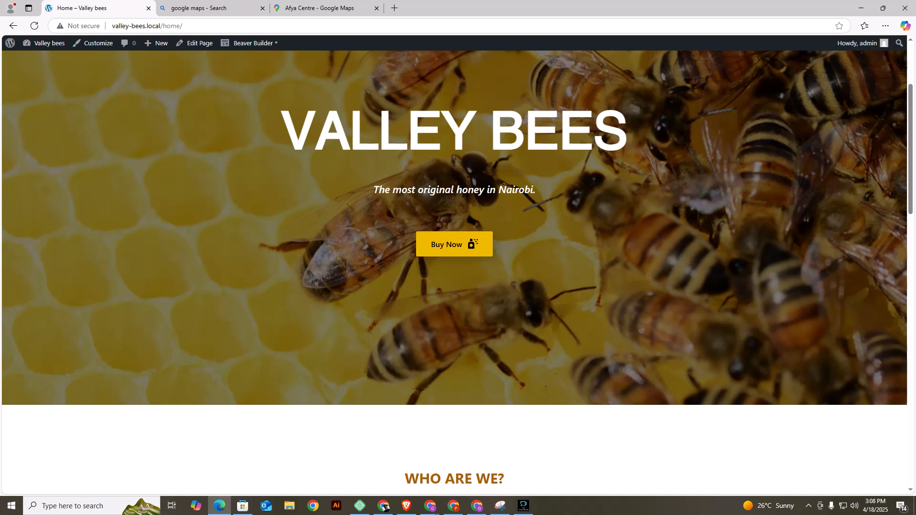
pyautogui.scroll(-9, 454, 272)
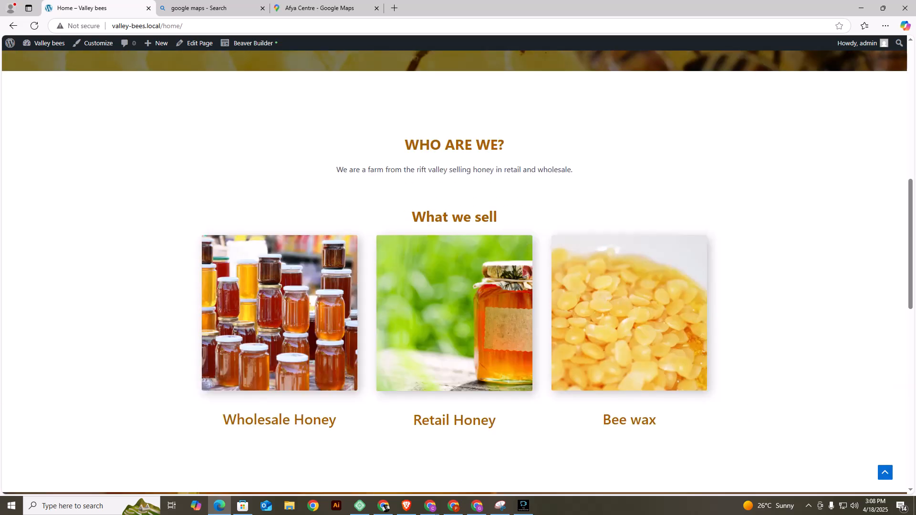
pyautogui.scroll(-7, 454, 272)
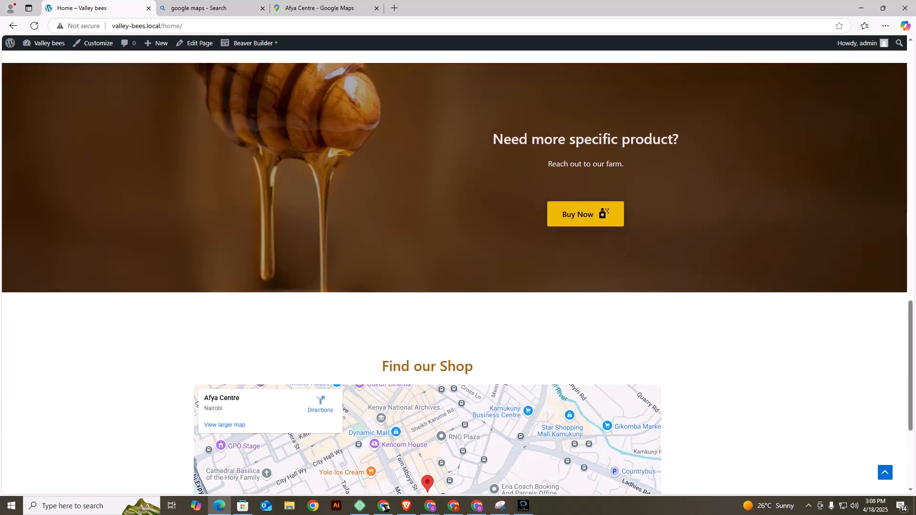
pyautogui.scroll(2, 454, 272)
pyautogui.scroll(-6, 455, 272)
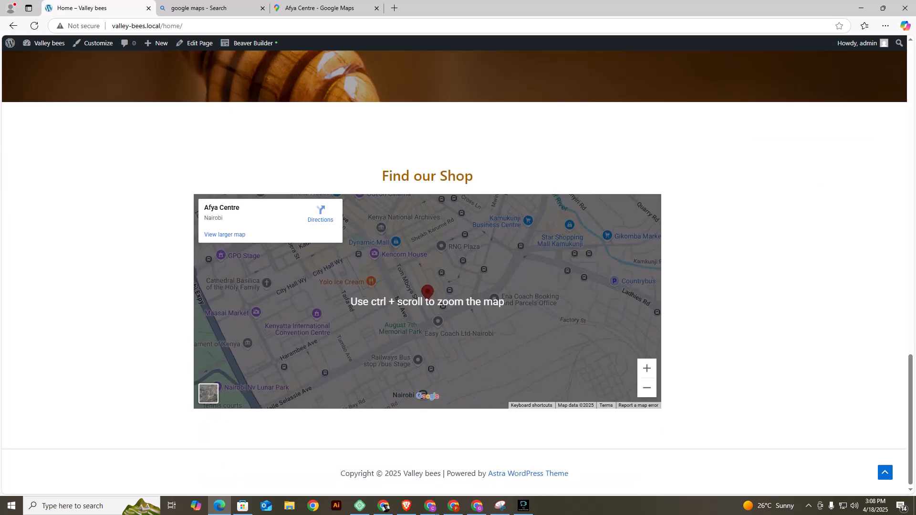
pyautogui.scroll(6, 455, 272)
pyautogui.scroll(-6, 454, 272)
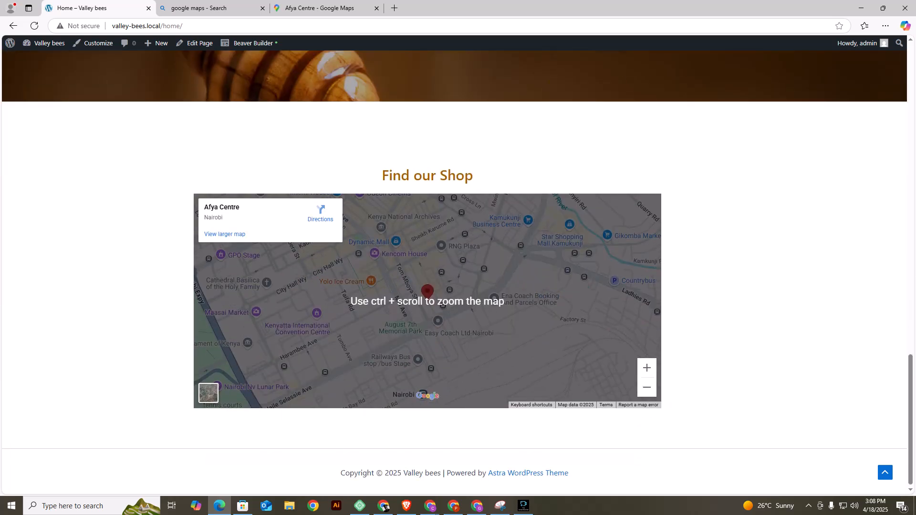
pyautogui.scroll(-1, 427, 301)
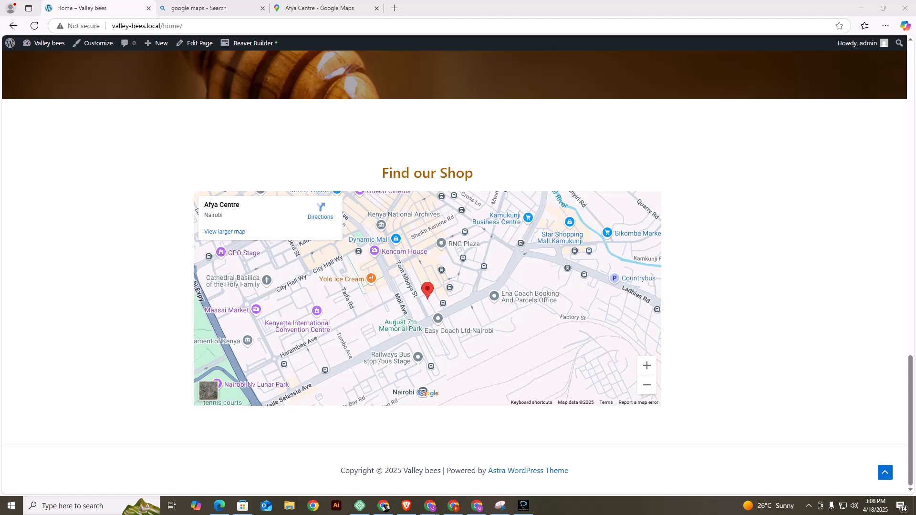
# Open the Copyright element in the site customizer's Footer Builder and remove "| Powered by [theme_author]" from its text.
pyautogui.moveTo(443, 471); pyautogui.dragTo(568, 471)
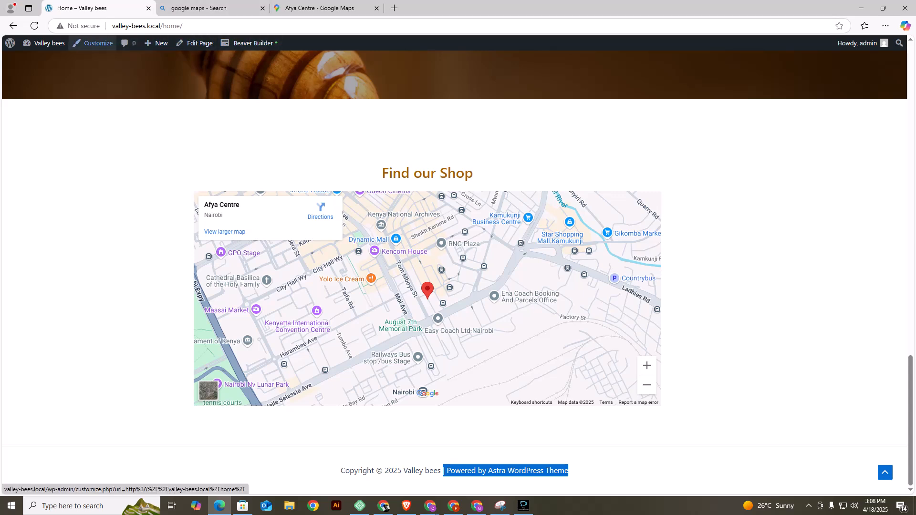
pyautogui.click(93, 42)
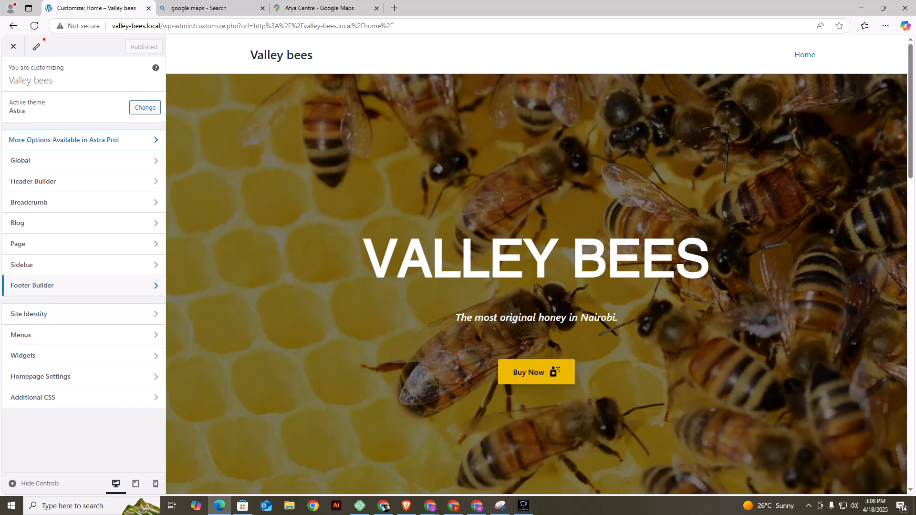
pyautogui.click(32, 285)
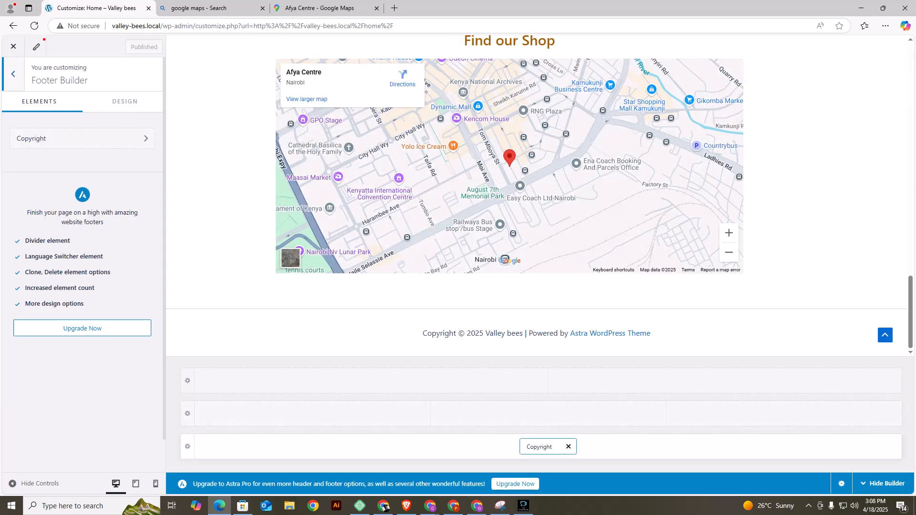
pyautogui.click(539, 447)
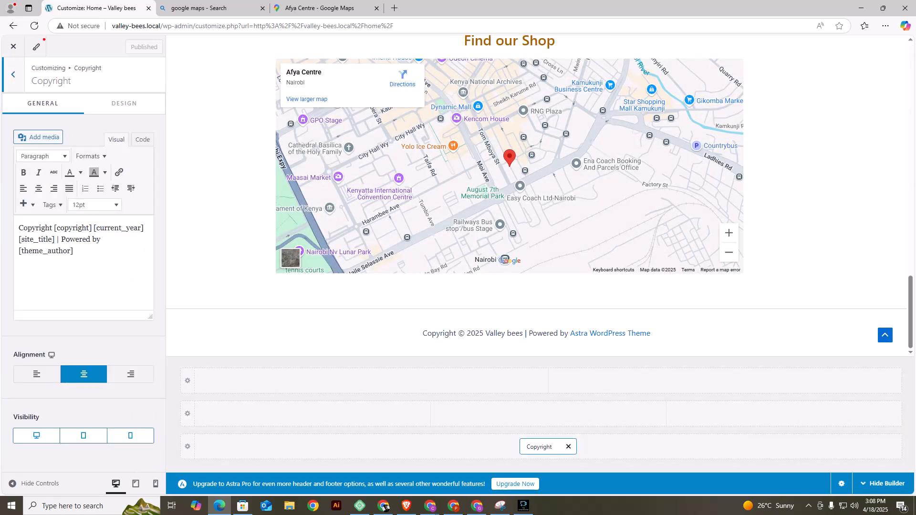
pyautogui.moveTo(55, 239); pyautogui.dragTo(73, 251)
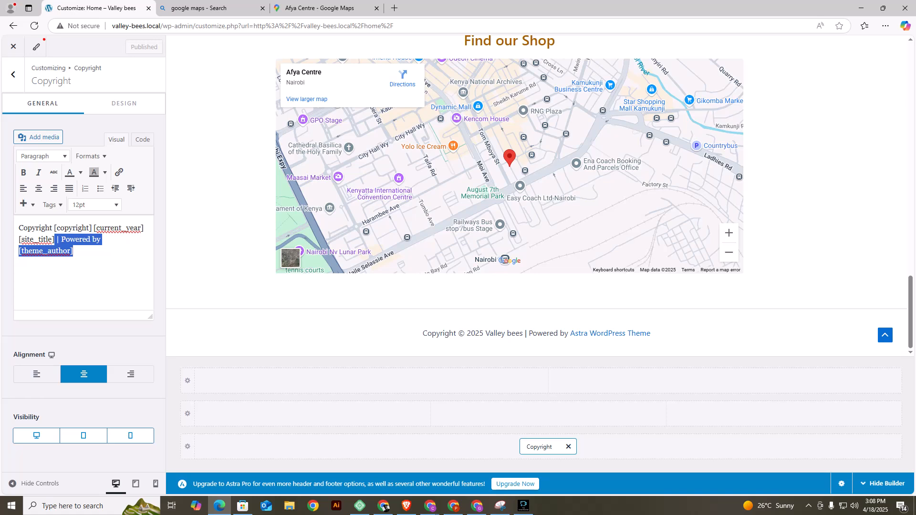
pyautogui.press('BackSpace')
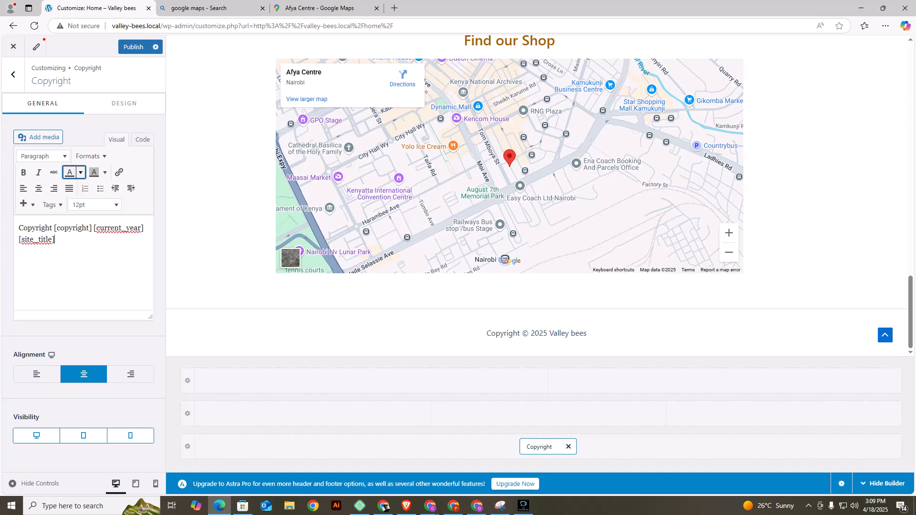
# Pick a text color in the copyright editor, publish the footer changes and return to the Footer Builder overview.
pyautogui.click(80, 172)
pyautogui.click(52, 187)
pyautogui.click(133, 47)
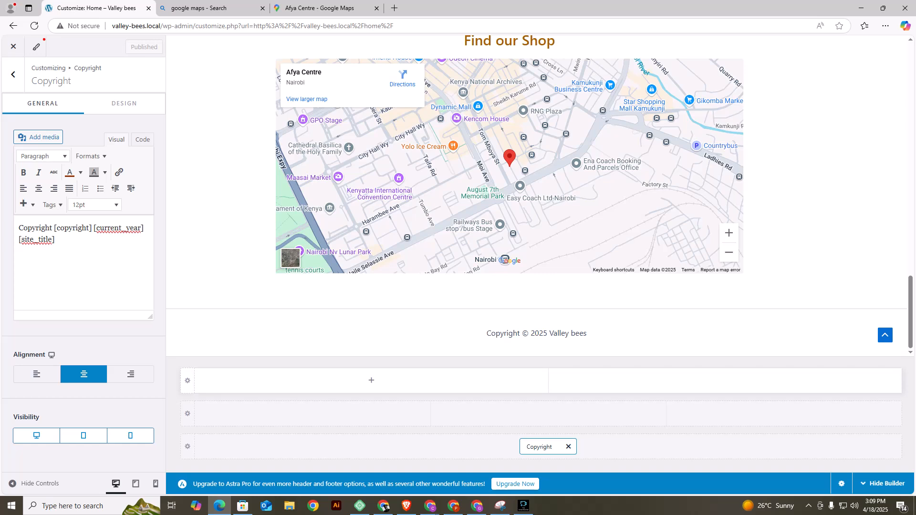
pyautogui.click(13, 75)
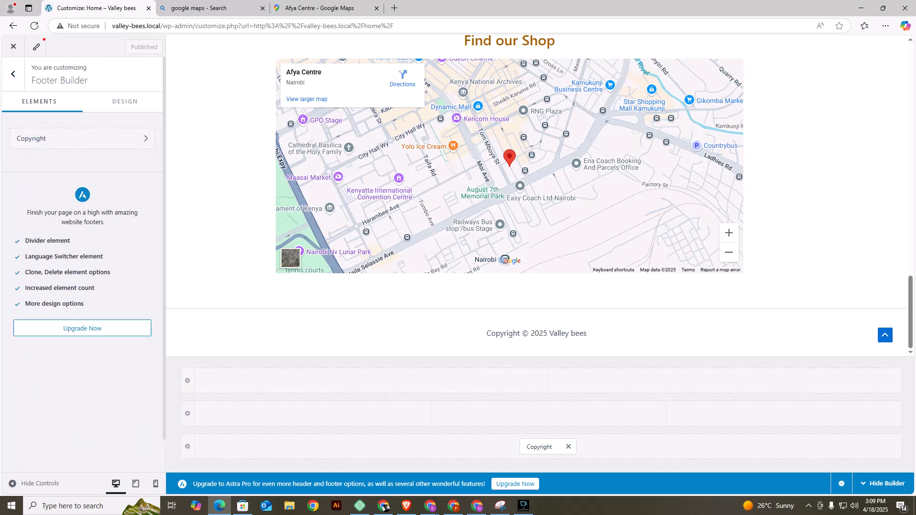
# Leave the Footer Builder overview and reopen the Copyright element's settings from the Home page preview's footer.
pyautogui.scroll(1, 510, 191)
pyautogui.click(12, 75)
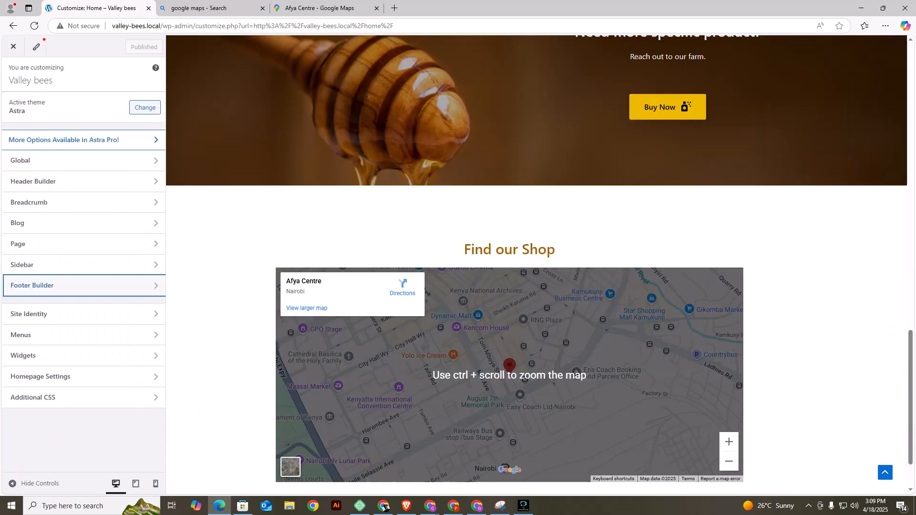
pyautogui.scroll(-2, 509, 375)
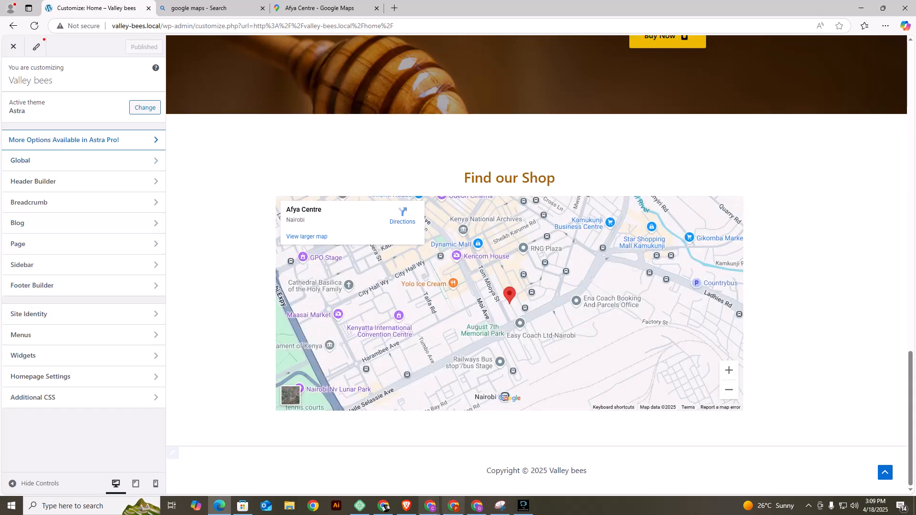
pyautogui.click(174, 451)
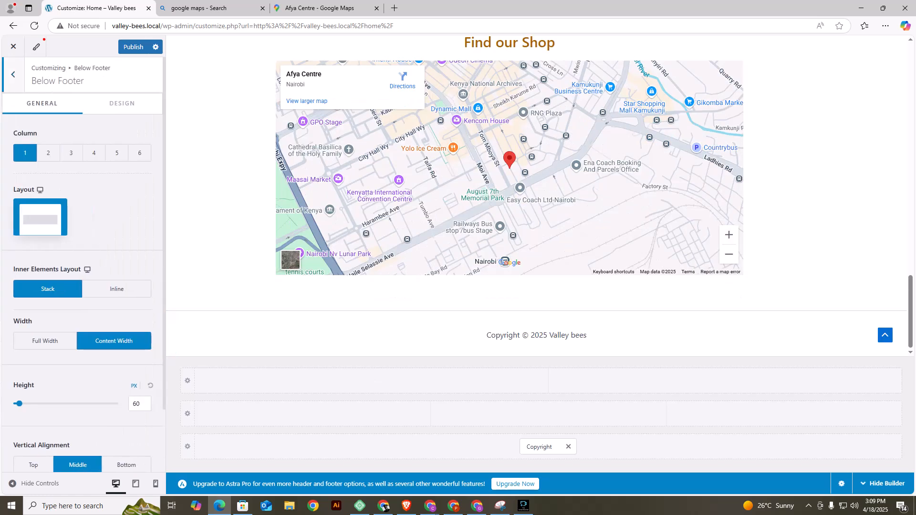
pyautogui.click(540, 447)
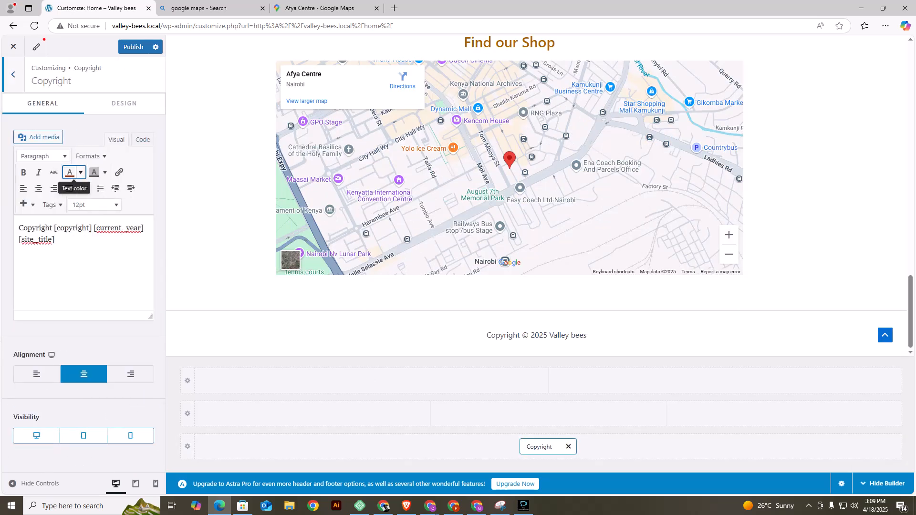
# Apply a brown text color and bold formatting to the entire copyright text, and publish the footer changes.
pyautogui.hotkey('ctrl', 'a')
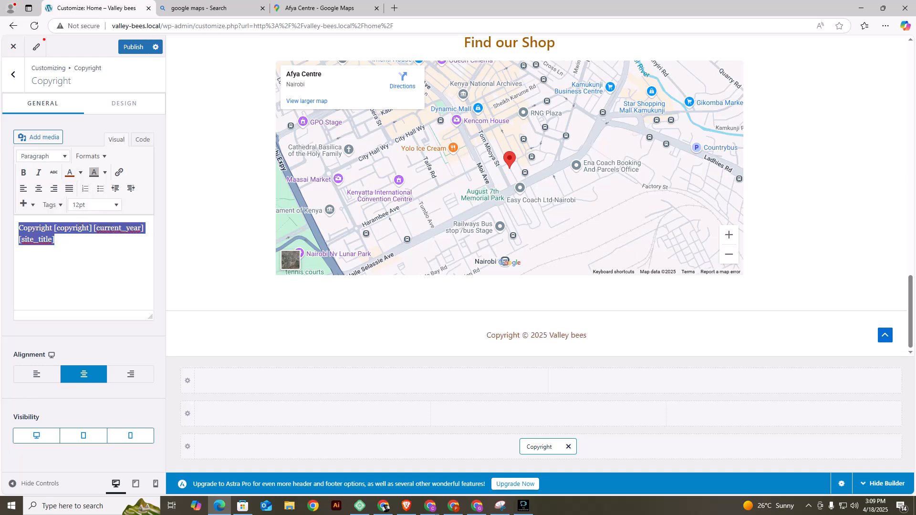
pyautogui.click(80, 172)
pyautogui.click(51, 187)
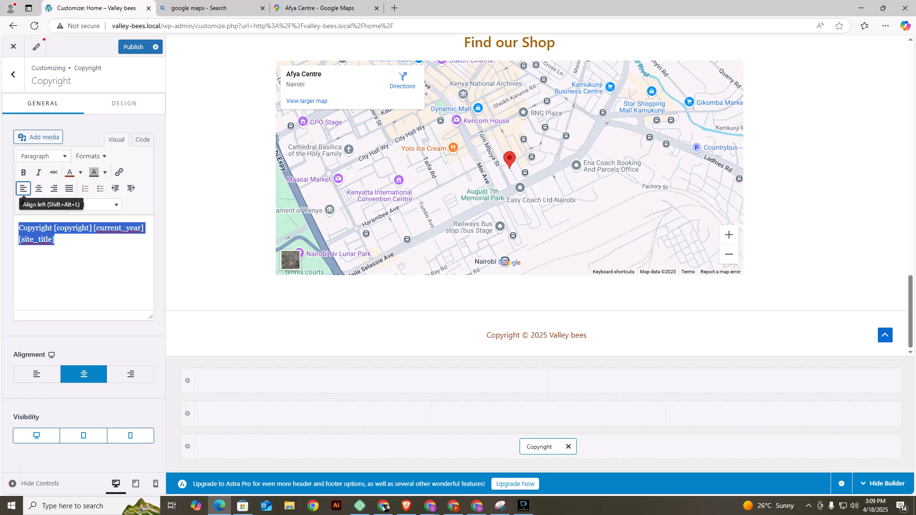
pyautogui.click(24, 172)
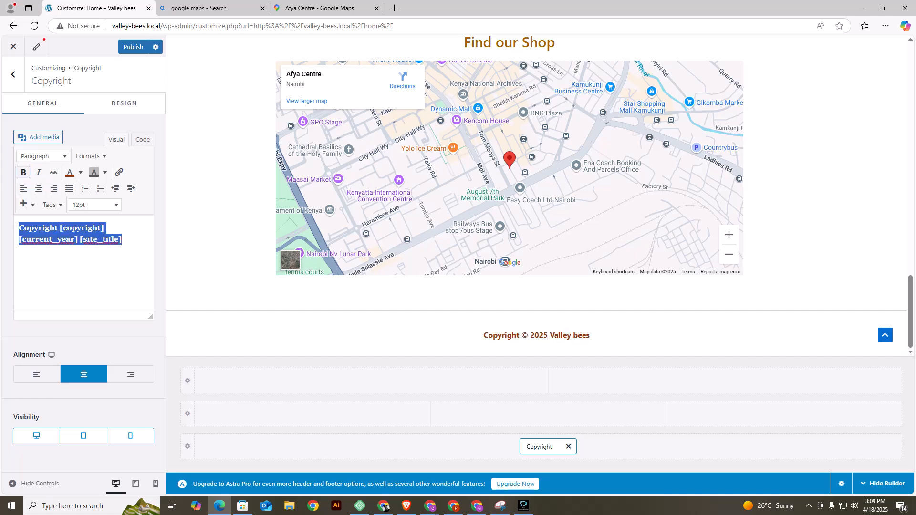
pyautogui.click(133, 47)
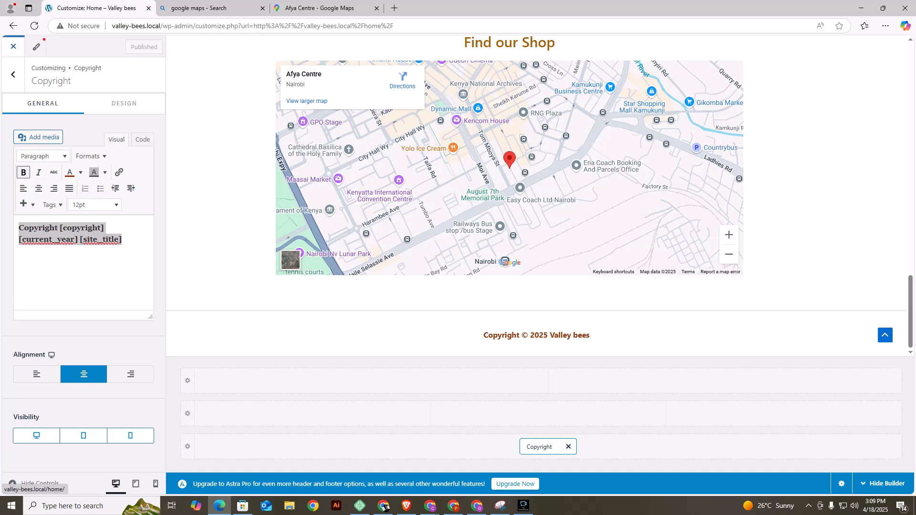
# Exit the footer settings and close the customizer to return to the live Home page.
pyautogui.click(13, 74)
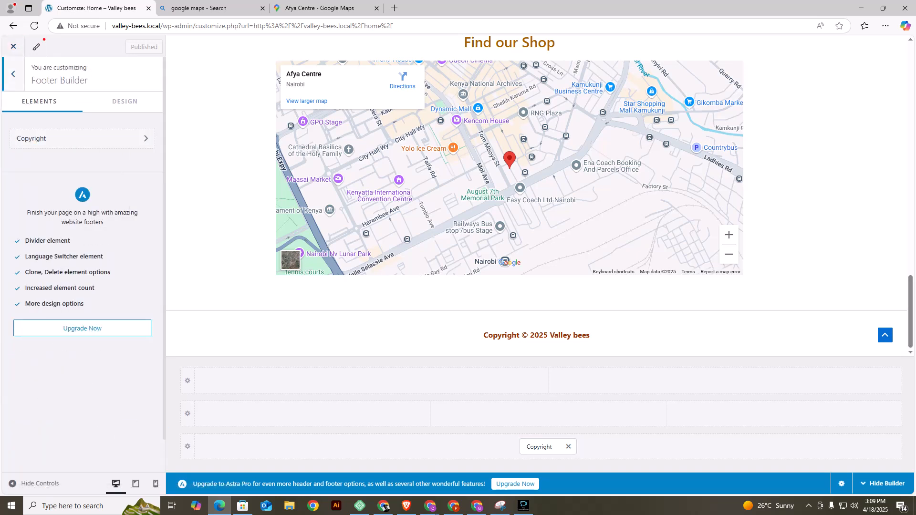
pyautogui.click(13, 73)
pyautogui.scroll(20, 536, 264)
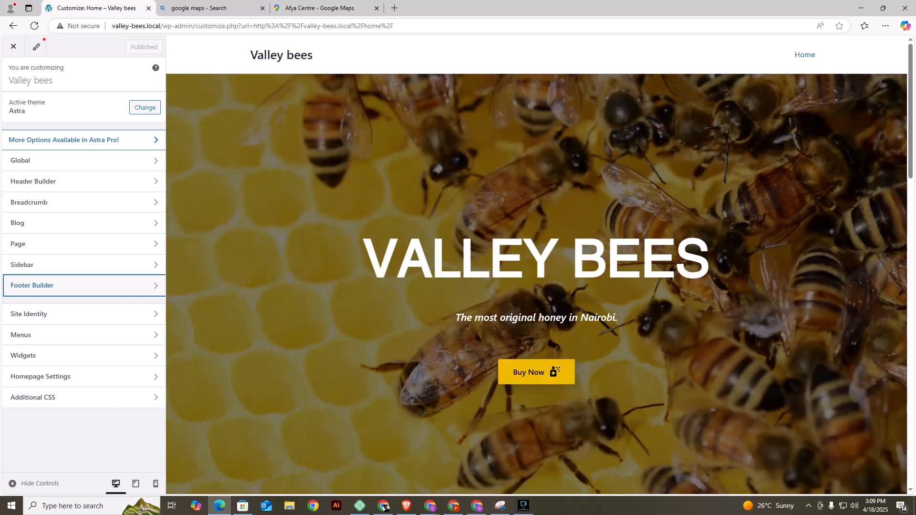
pyautogui.click(14, 46)
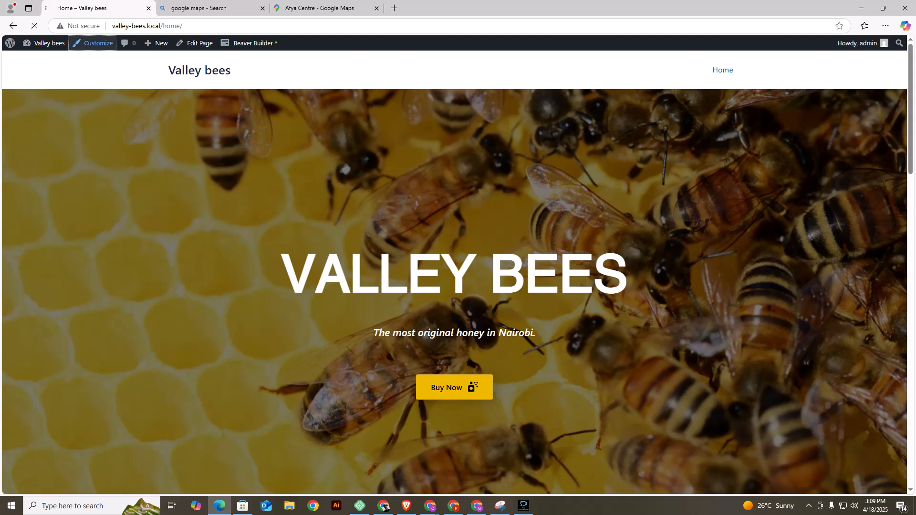
# Reopen the customizer's Site Identity settings, upload Untitled design (5).png from Downloads and use it as the site icon.
pyautogui.click(93, 43)
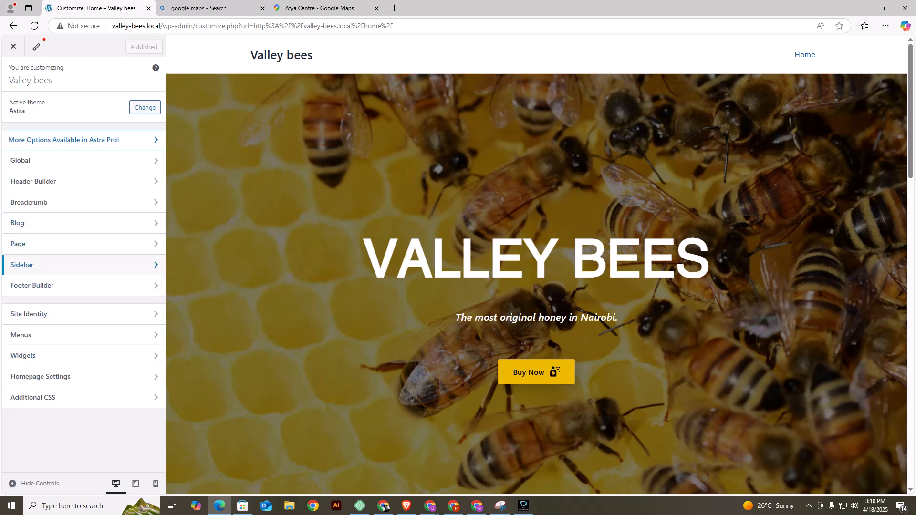
pyautogui.click(72, 314)
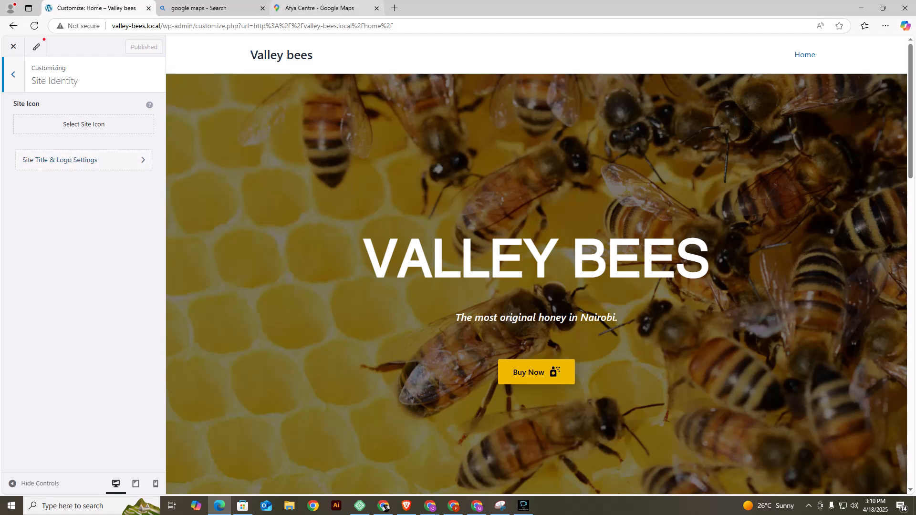
pyautogui.click(84, 124)
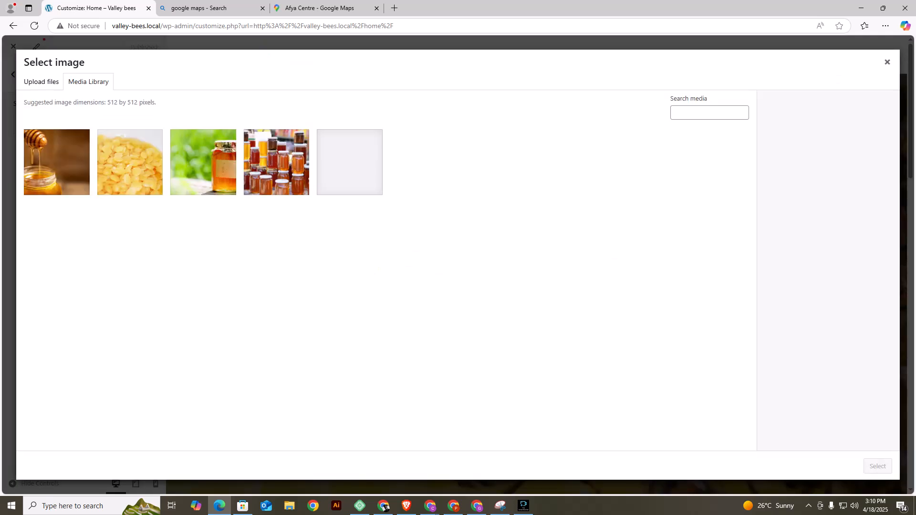
pyautogui.click(41, 82)
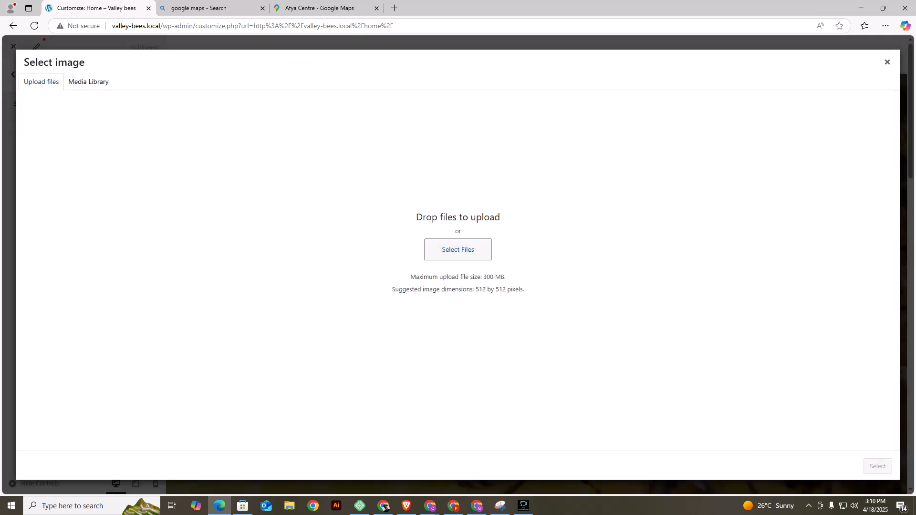
pyautogui.click(458, 250)
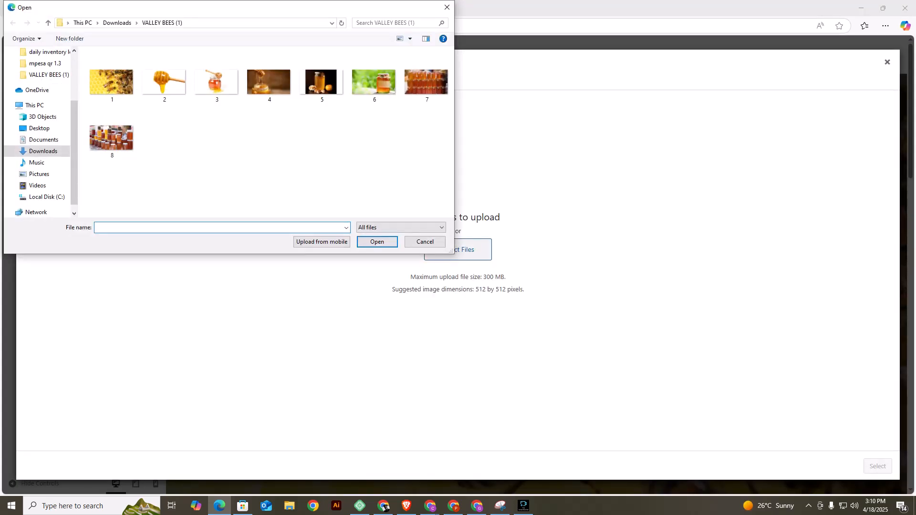
pyautogui.click(43, 150)
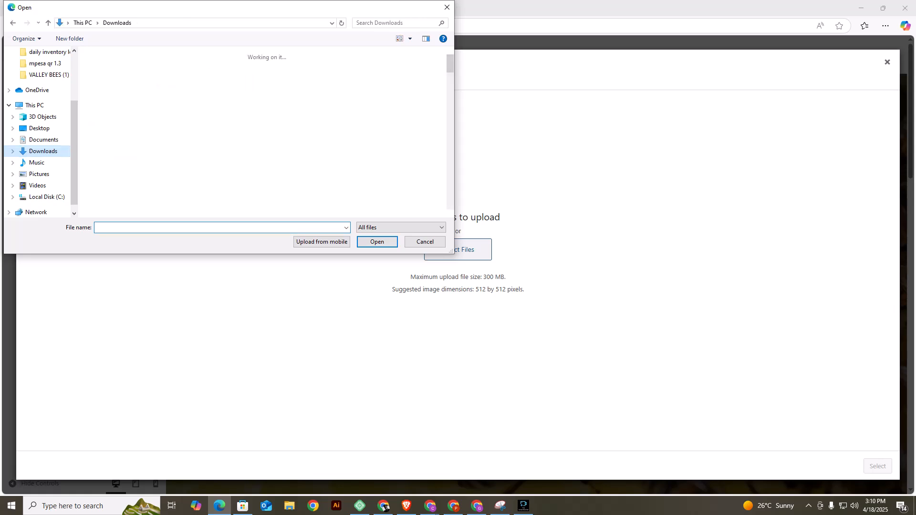
pyautogui.click(176, 82)
pyautogui.doubleClick(175, 83)
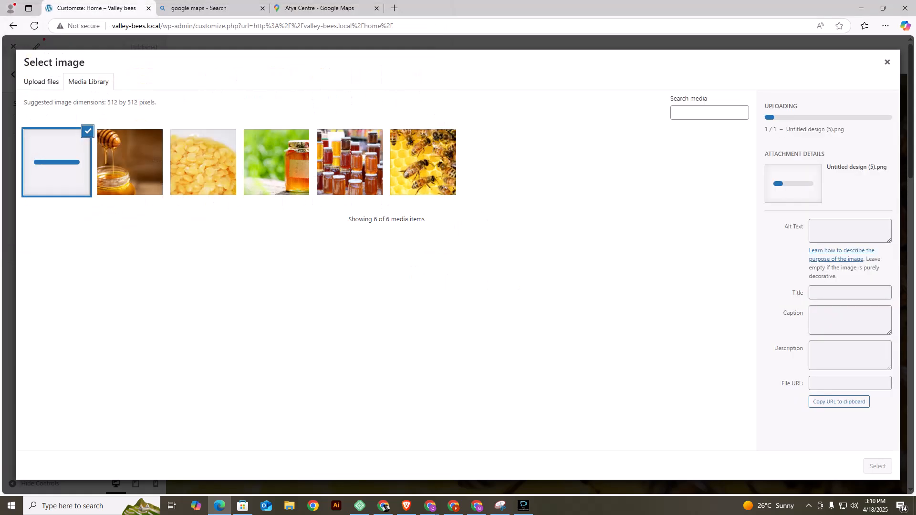
pyautogui.click(877, 466)
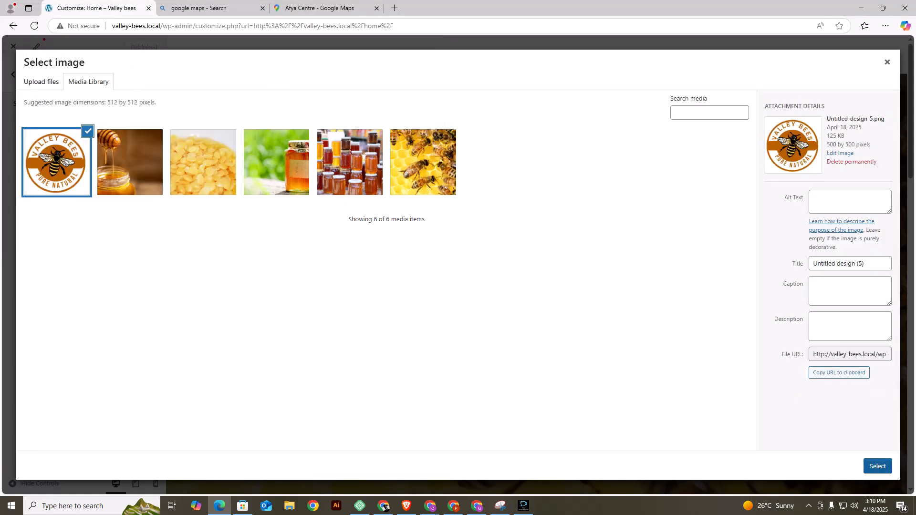
pyautogui.click(878, 466)
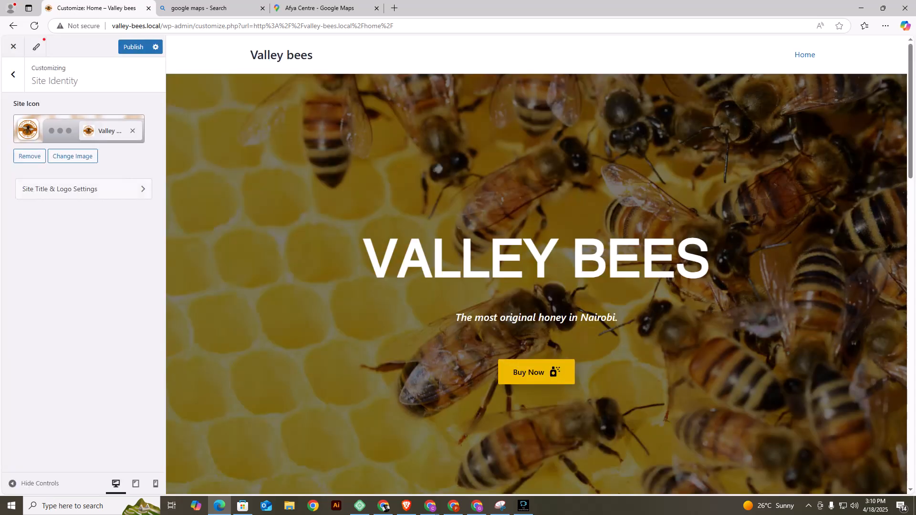
# Set the uploaded Valley Bees emblem as the site logo, crop it around the full round badge and set its width to 109 px.
pyautogui.click(84, 189)
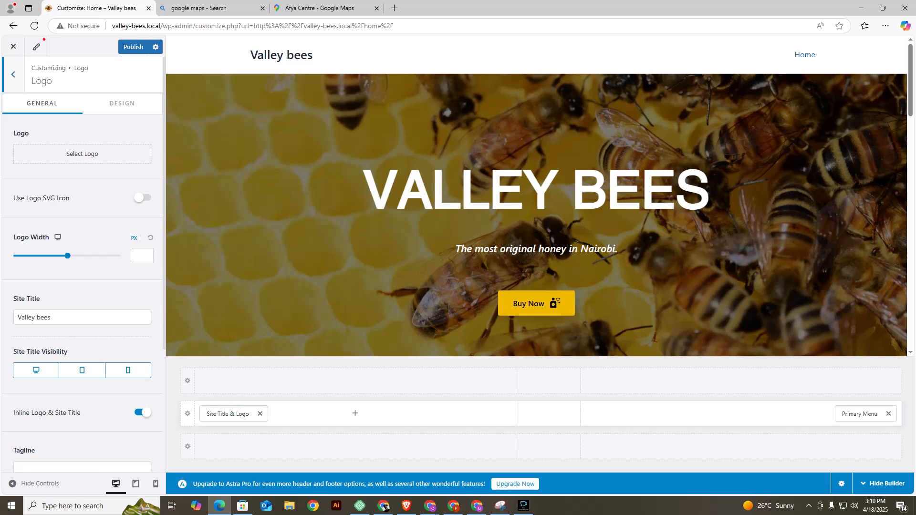
pyautogui.click(82, 153)
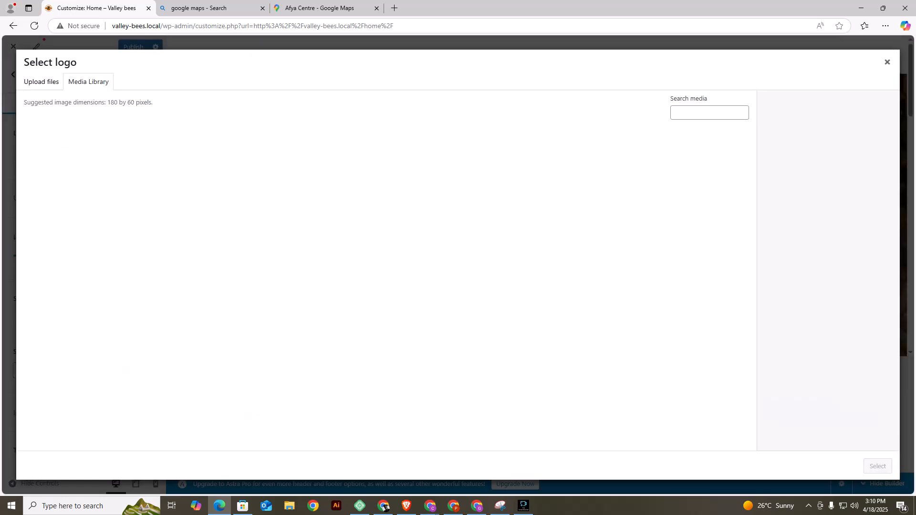
pyautogui.click(56, 162)
pyautogui.click(877, 466)
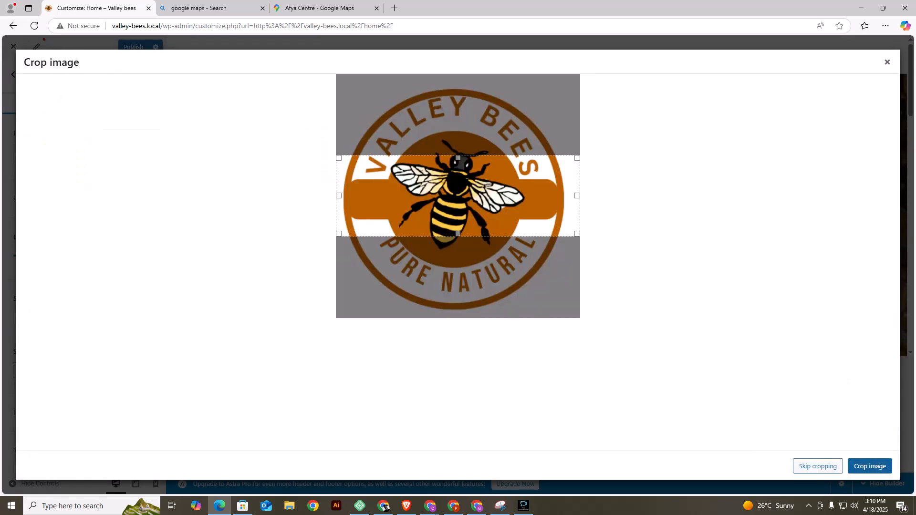
pyautogui.moveTo(458, 158); pyautogui.dragTo(459, 88)
pyautogui.moveTo(458, 234); pyautogui.dragTo(458, 311)
pyautogui.click(870, 466)
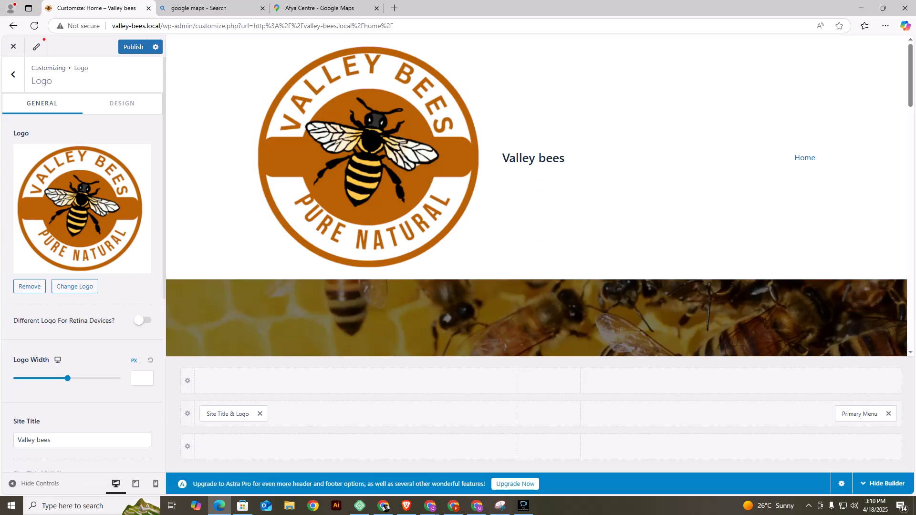
pyautogui.moveTo(67, 378); pyautogui.dragTo(33, 378)
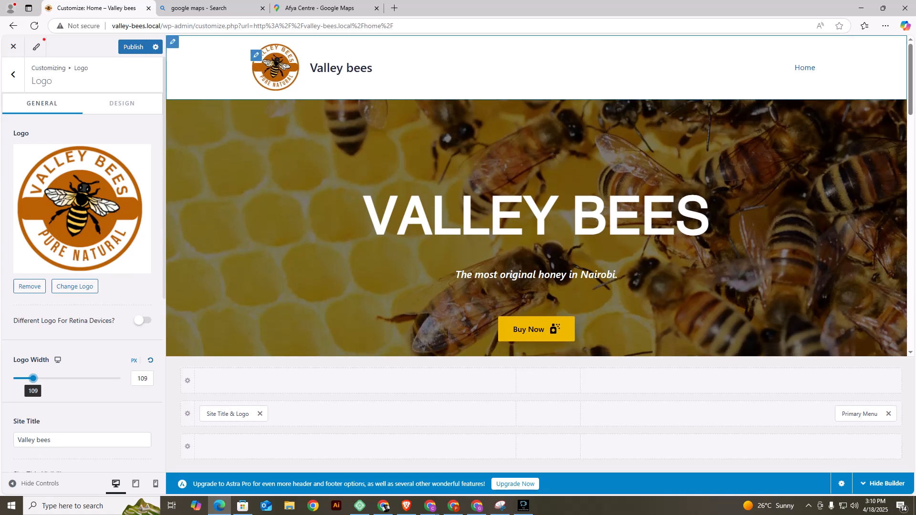
# Move the Primary Menu to the center column of the primary header row and publish the header changes.
pyautogui.click(172, 42)
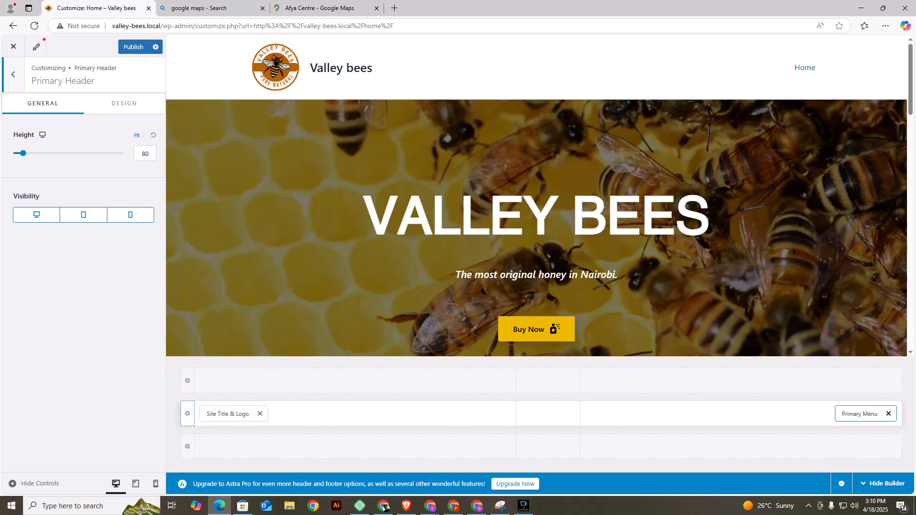
pyautogui.moveTo(859, 413); pyautogui.dragTo(548, 414)
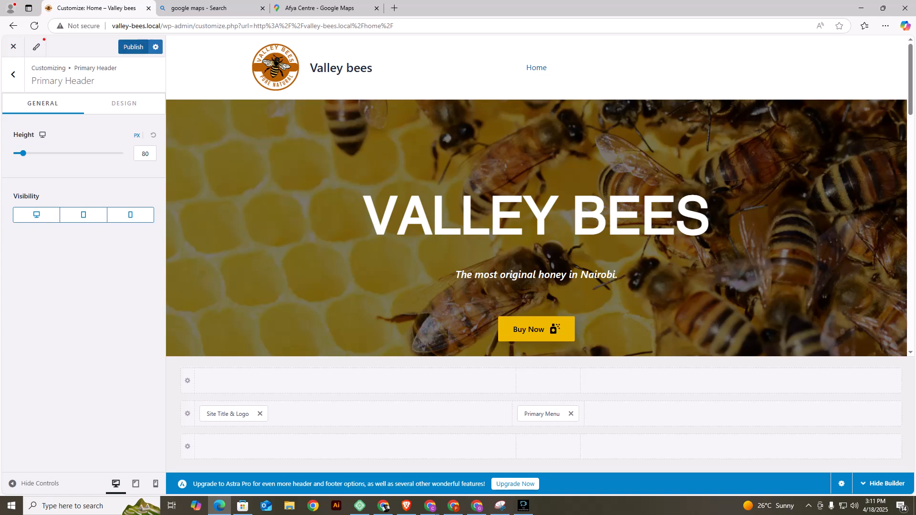
pyautogui.click(134, 47)
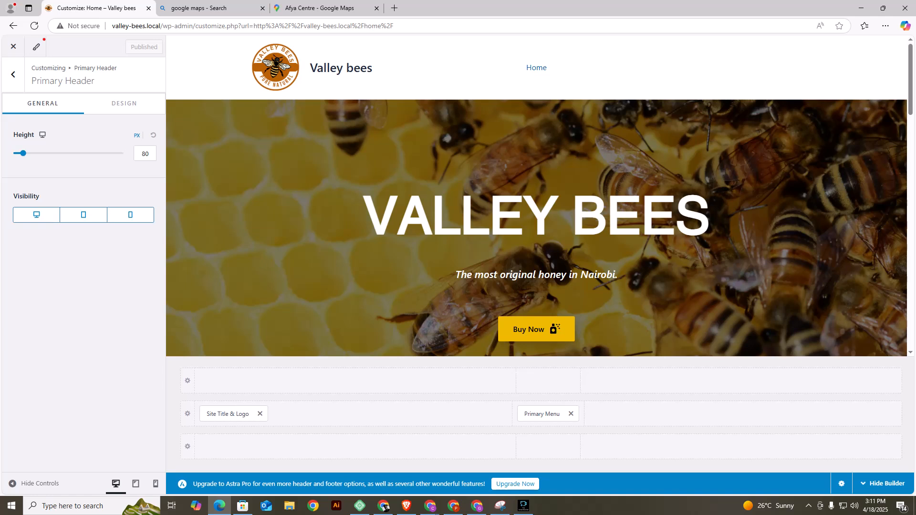
pyautogui.click(13, 75)
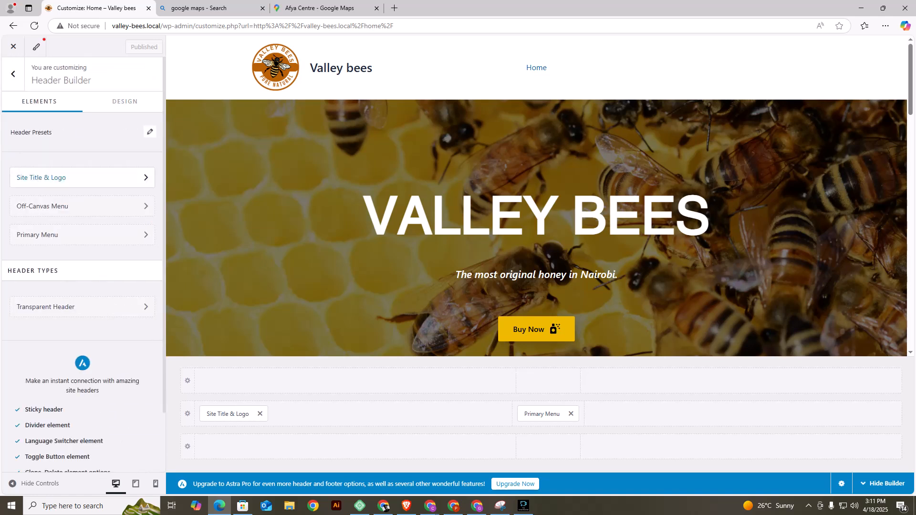
# Create a new menu named Menu for the Primary Menu location and open its list of available items.
pyautogui.click(57, 234)
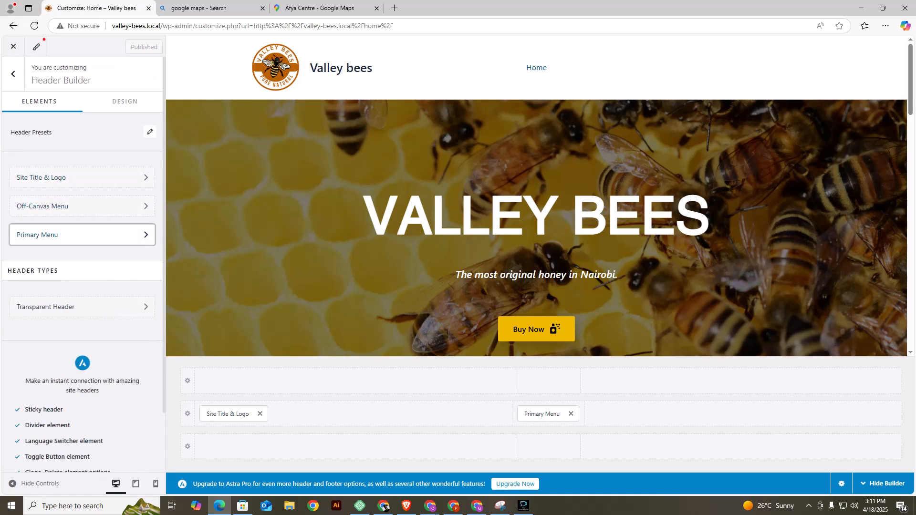
pyautogui.click(84, 140)
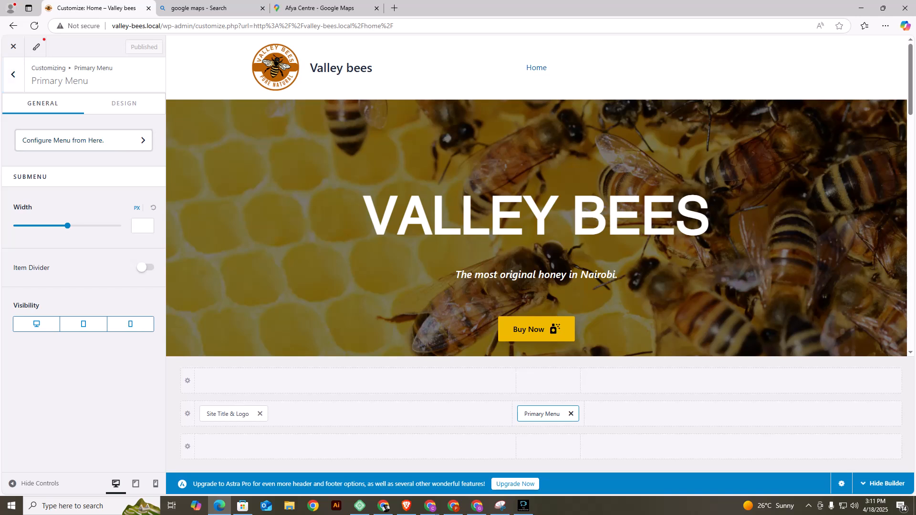
pyautogui.click(84, 194)
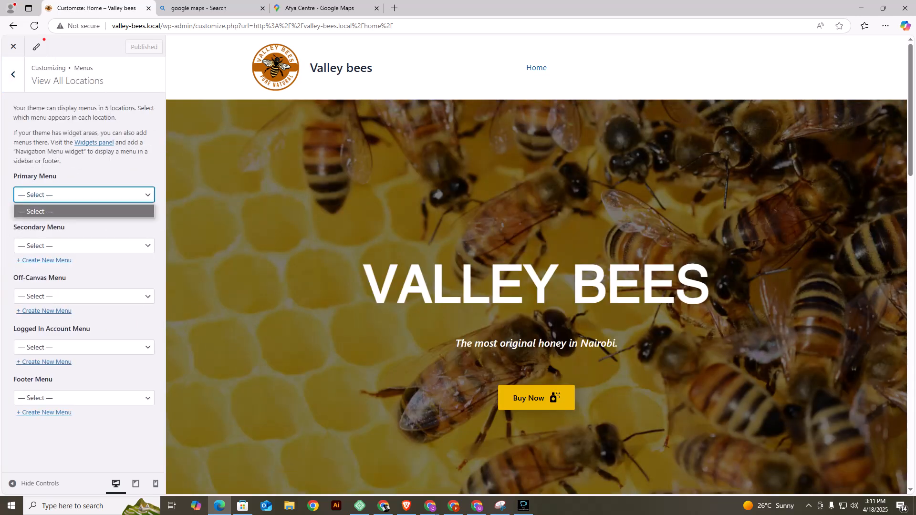
pyautogui.click(105, 226)
pyautogui.click(44, 209)
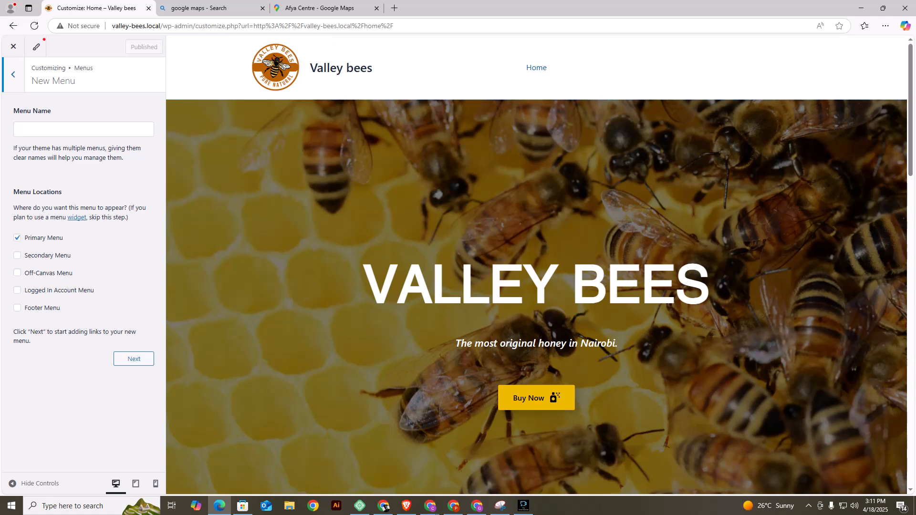
pyautogui.click(83, 129)
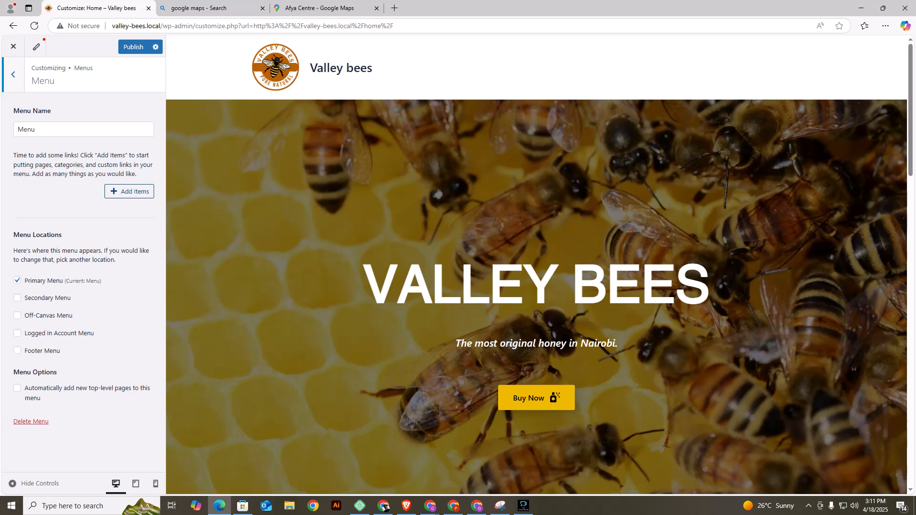
pyautogui.click(129, 192)
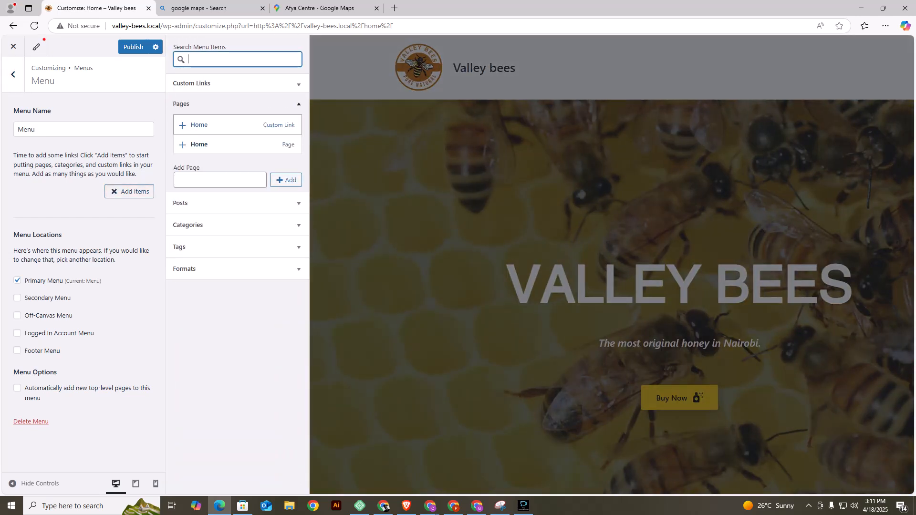
# Add the Home page and a custom link labelled About us with URL # to the menu.
pyautogui.click(199, 145)
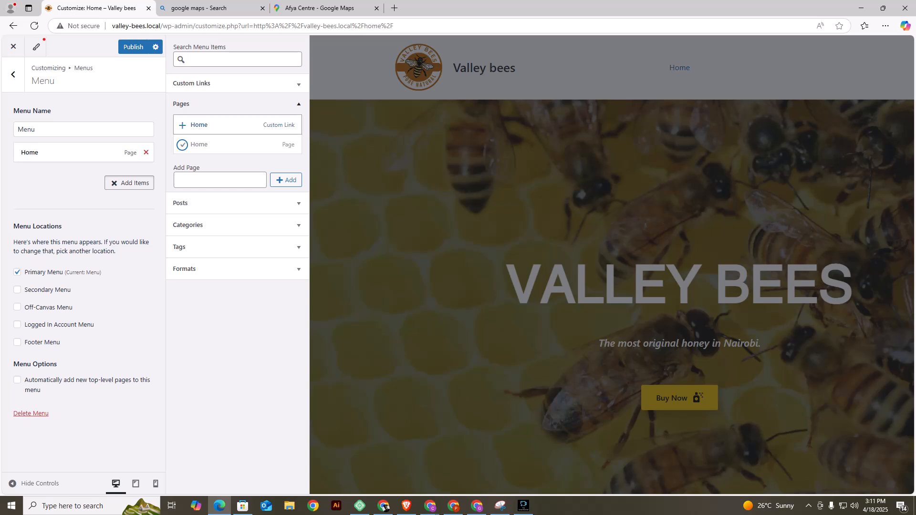
pyautogui.click(299, 84)
pyautogui.click(258, 100)
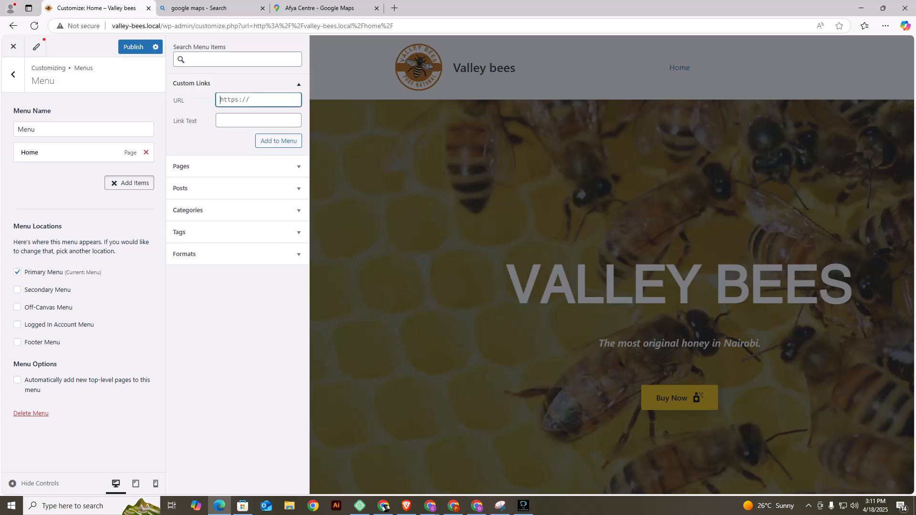
pyautogui.write('#')
pyautogui.press('Tab')
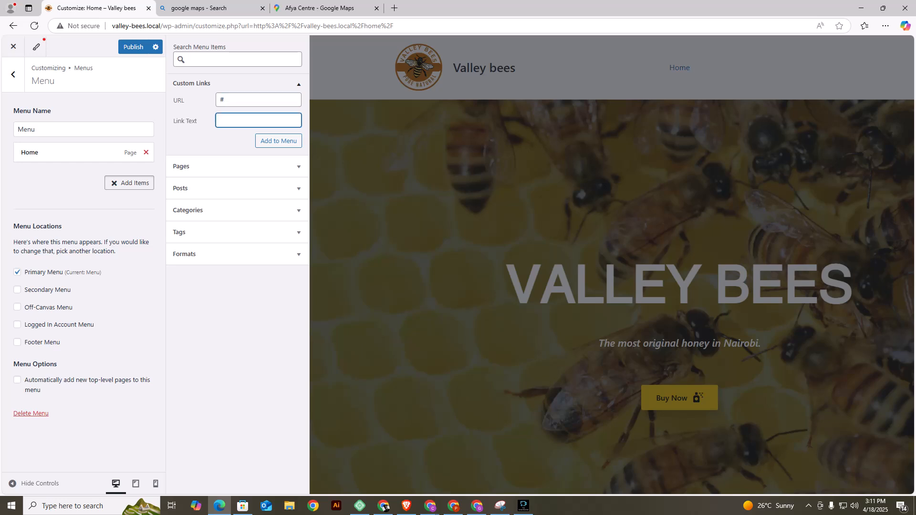
pyautogui.write('About us')
pyautogui.press('Tab')
pyautogui.press('Return')
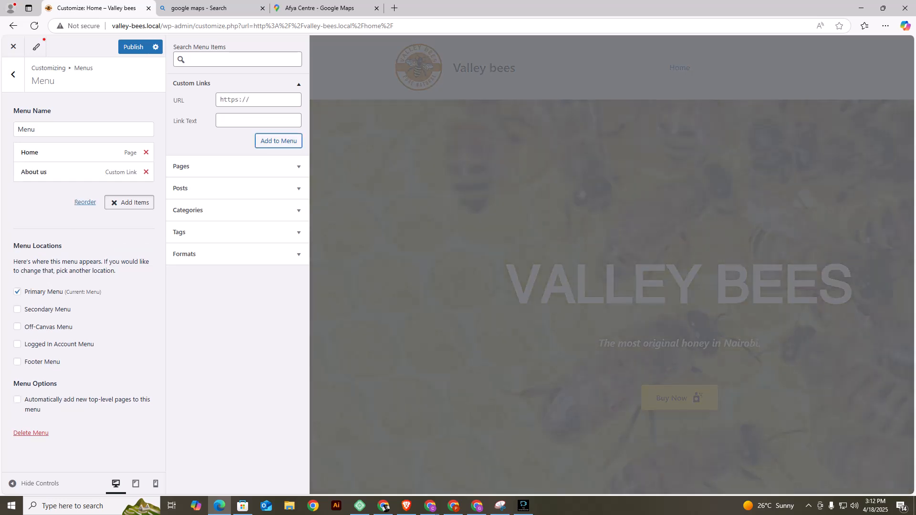
# Add a custom link labelled Shop with URL # to the menu.
pyautogui.write('#')
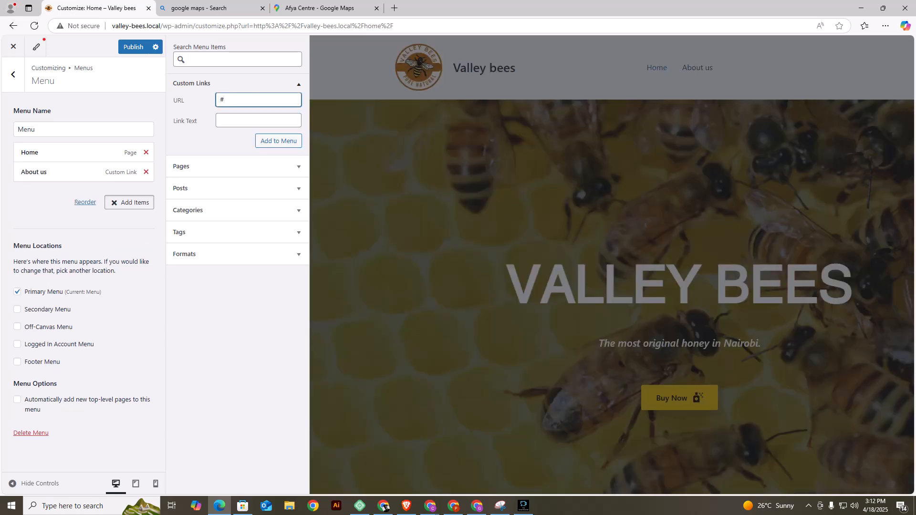
pyautogui.press('Tab')
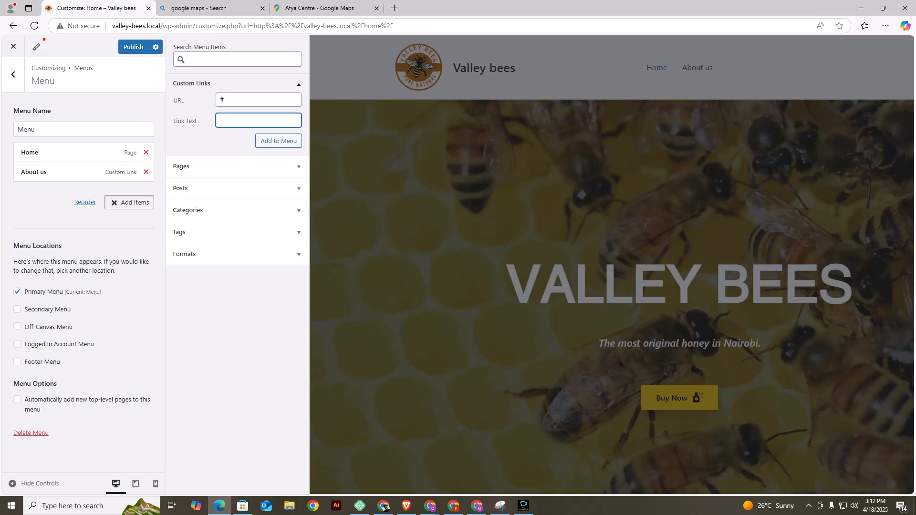
pyautogui.write('Shop')
pyautogui.press('Return')
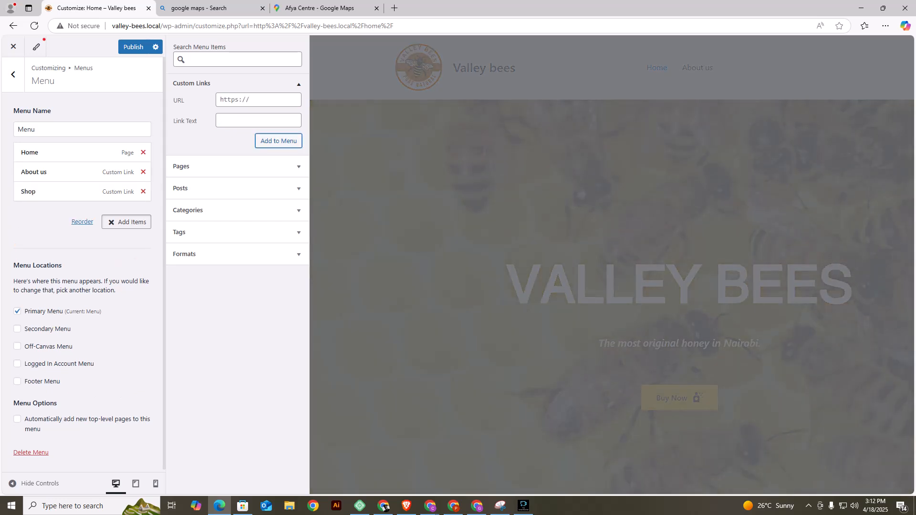
# Add a custom link labelled Contacts with URL # to the menu and publish the menu changes.
pyautogui.write('#')
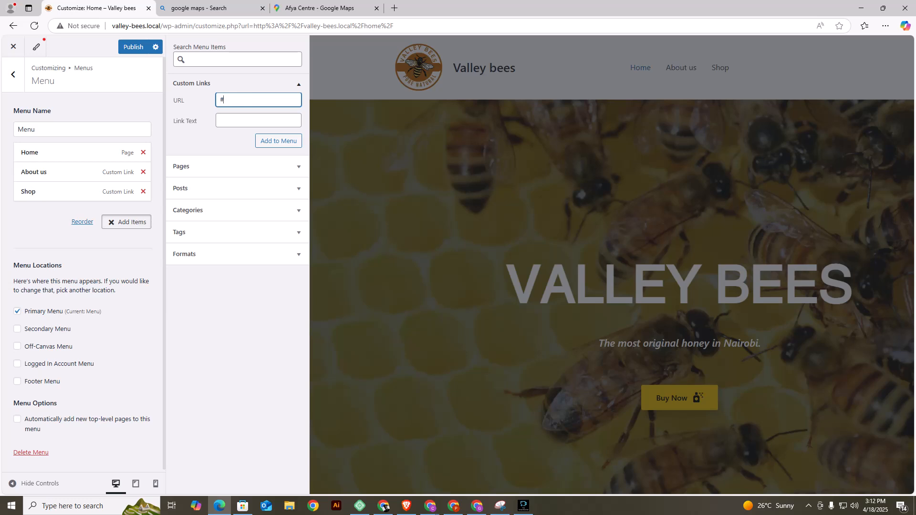
pyautogui.write('Contact')
pyautogui.press('BackSpace')
pyautogui.press('BackSpace')
pyautogui.press('BackSpace')
pyautogui.press('BackSpace')
pyautogui.press('BackSpace')
pyautogui.press('BackSpace')
pyautogui.click(258, 120)
pyautogui.write('C')
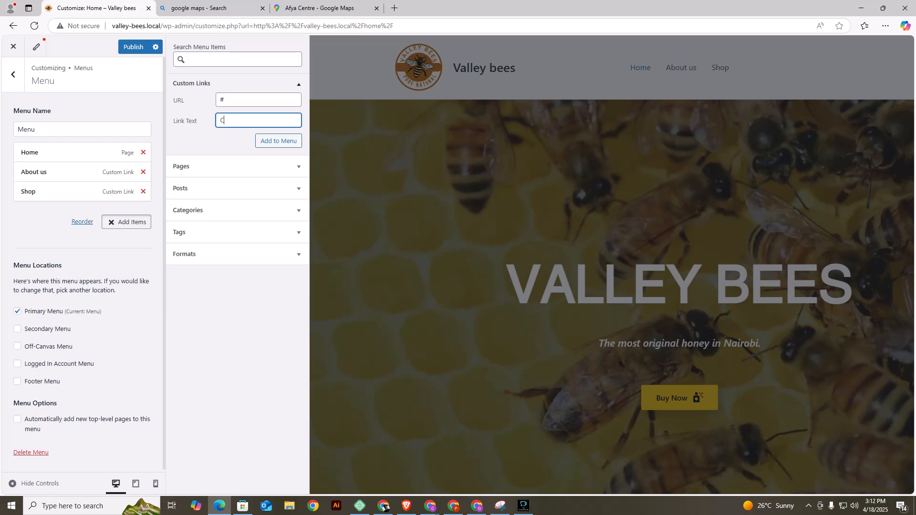
pyautogui.write('ontact')
pyautogui.click(279, 141)
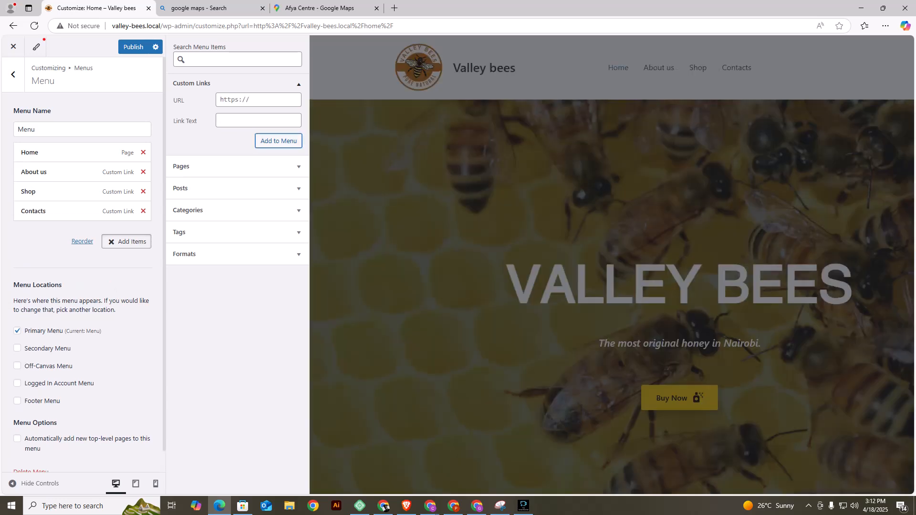
pyautogui.click(133, 46)
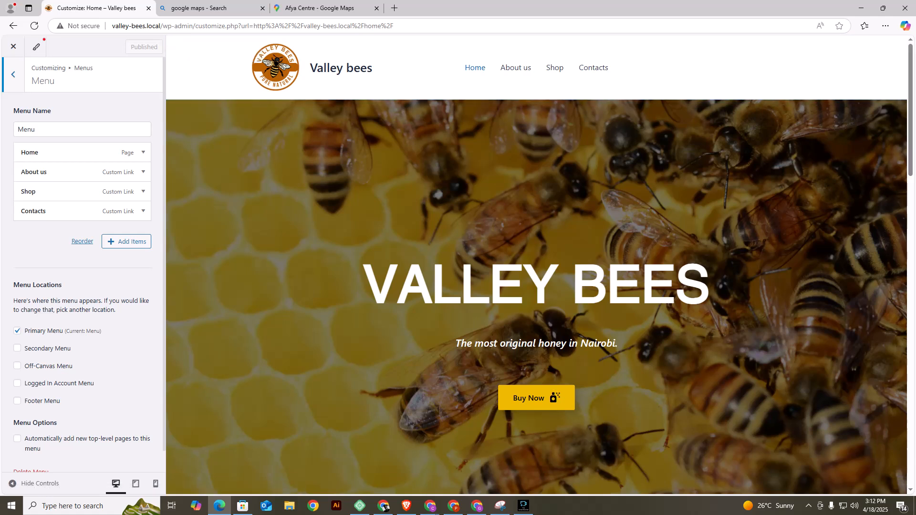
# Set the Primary Header's background color to black (#000000).
pyautogui.click(172, 42)
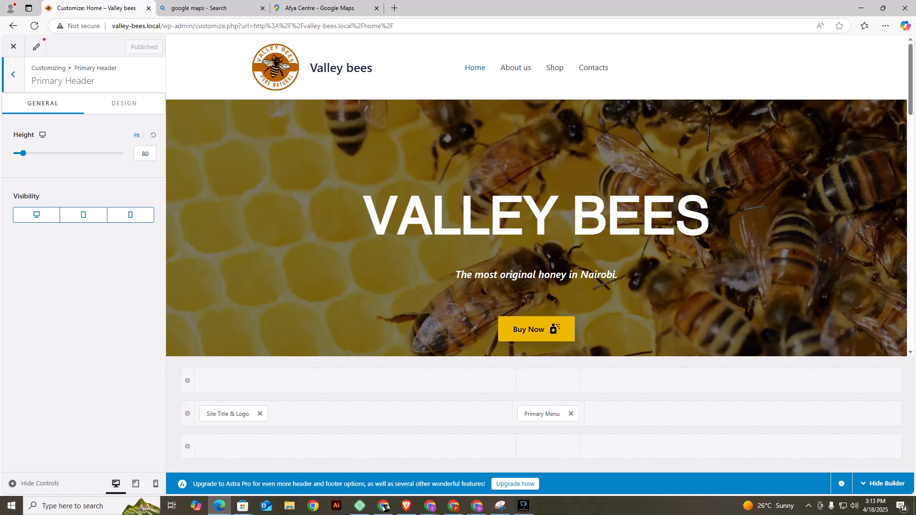
pyautogui.click(124, 103)
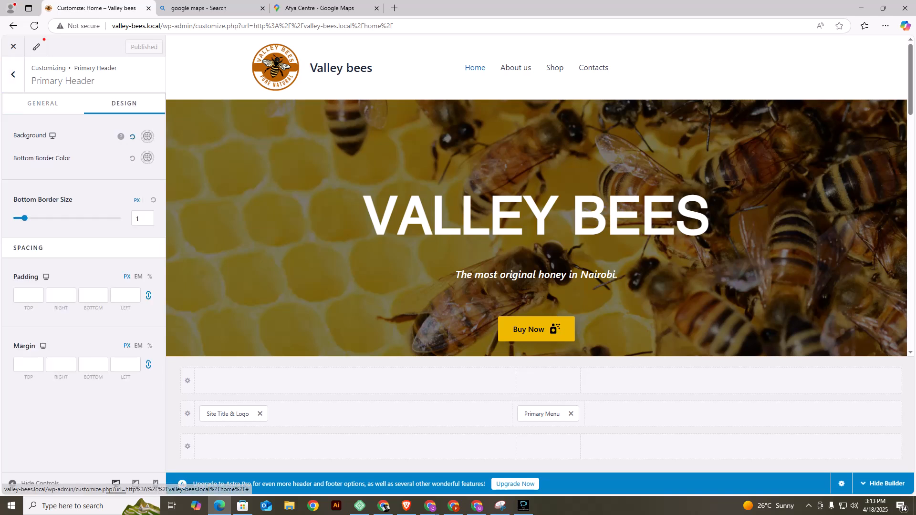
pyautogui.click(148, 137)
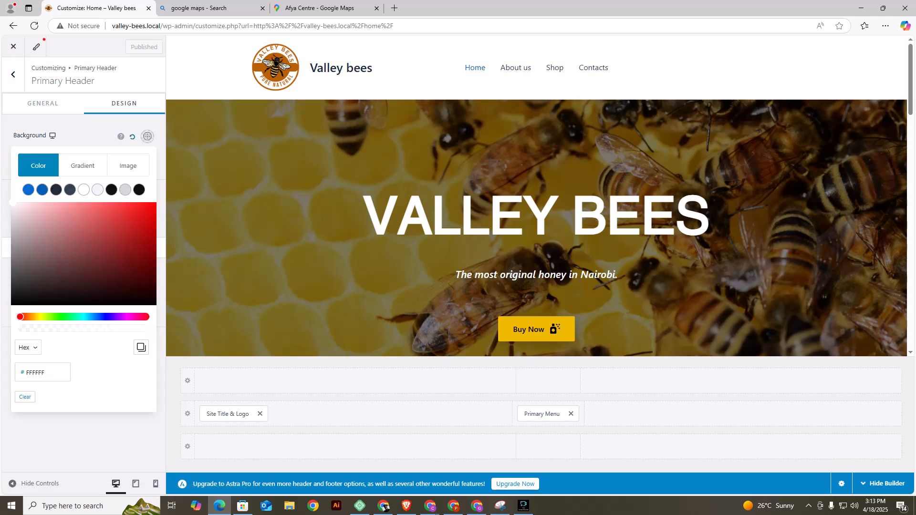
pyautogui.moveTo(64, 279); pyautogui.dragTo(63, 306)
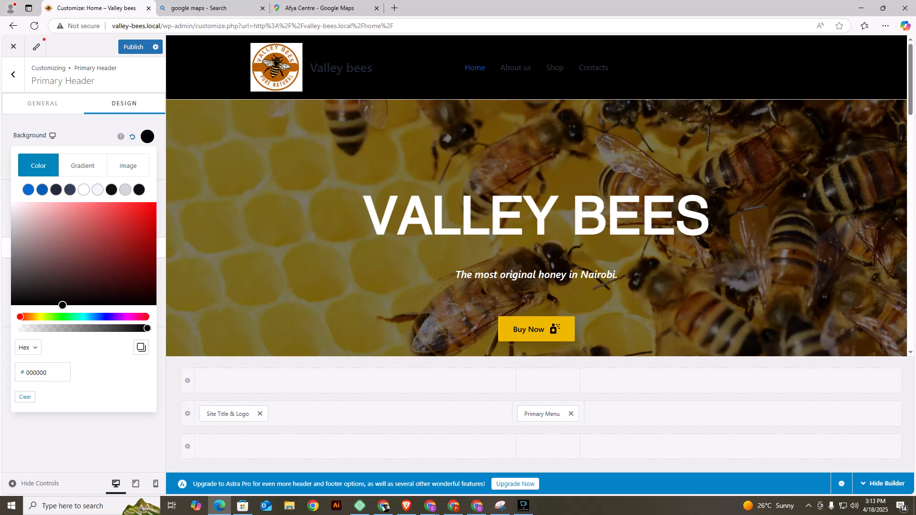
pyautogui.click(147, 136)
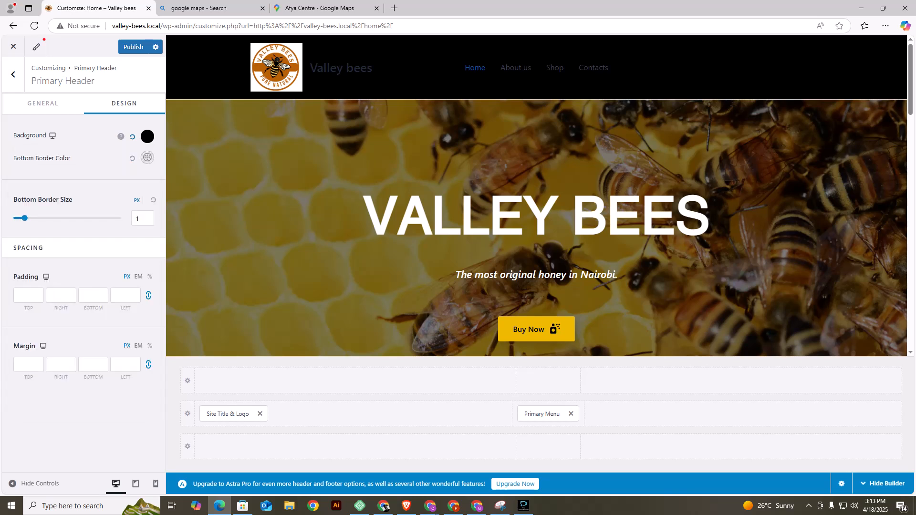
# Clear the Site Title text in the header's Site Title & Logo settings.
pyautogui.click(13, 74)
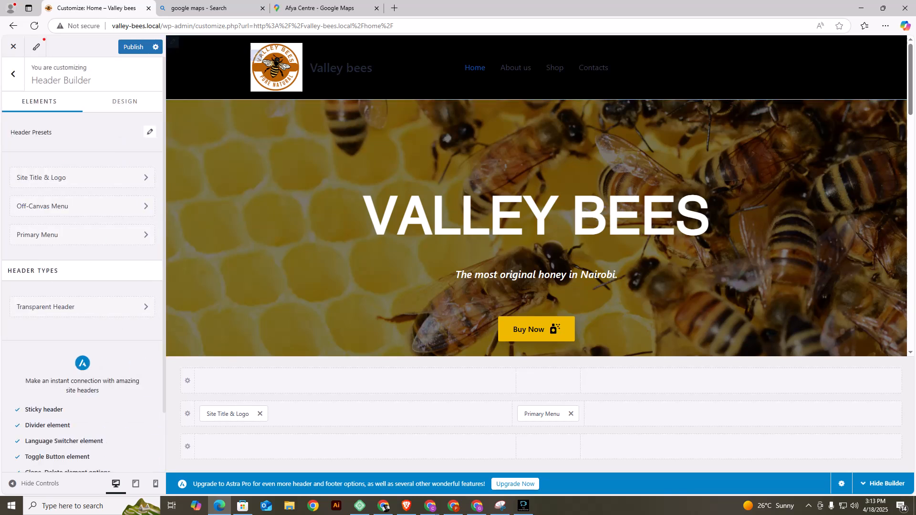
pyautogui.scroll(-2, 72, 138)
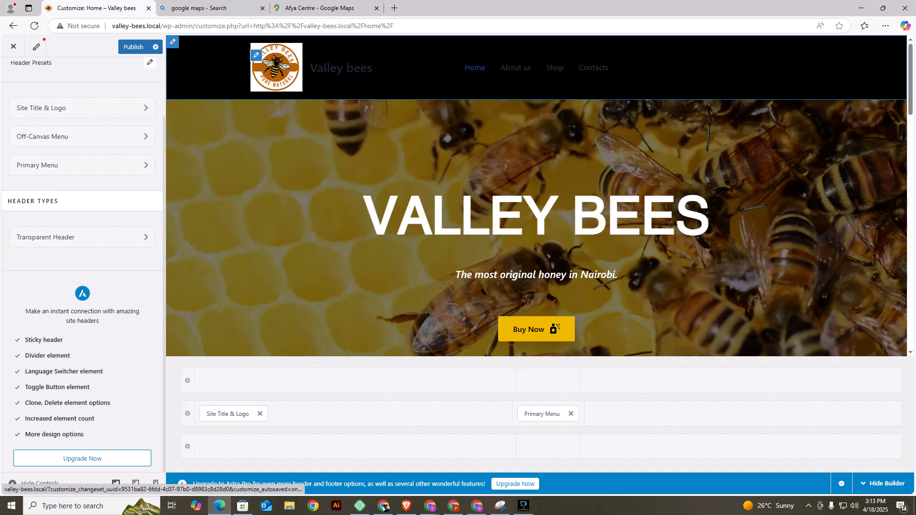
pyautogui.scroll(2, 71, 138)
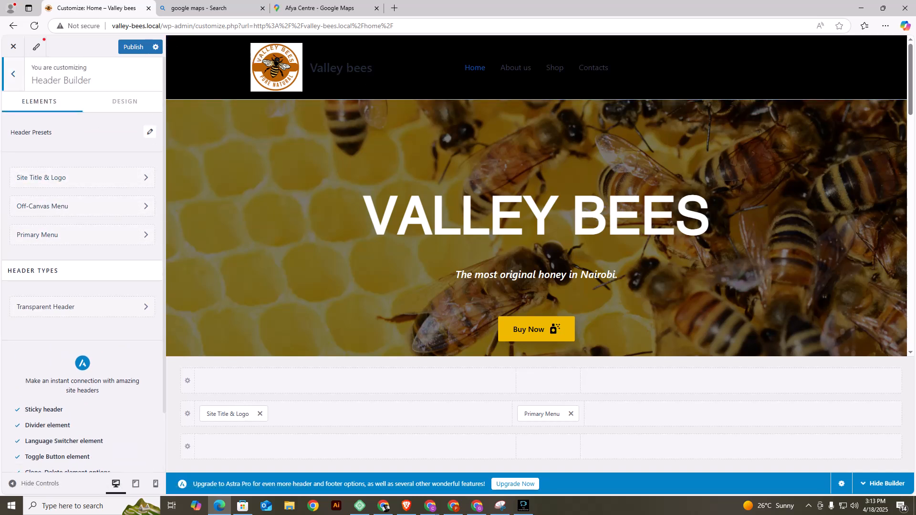
pyautogui.click(13, 75)
pyautogui.click(81, 314)
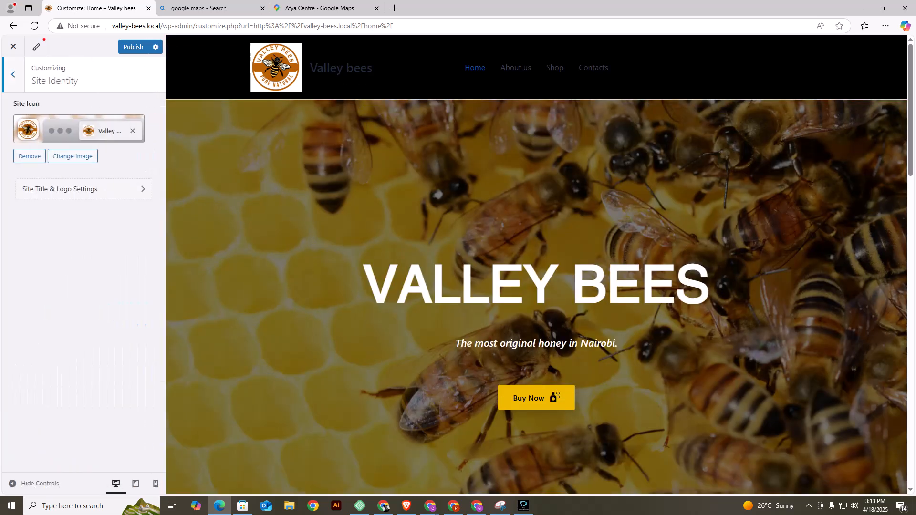
pyautogui.click(13, 74)
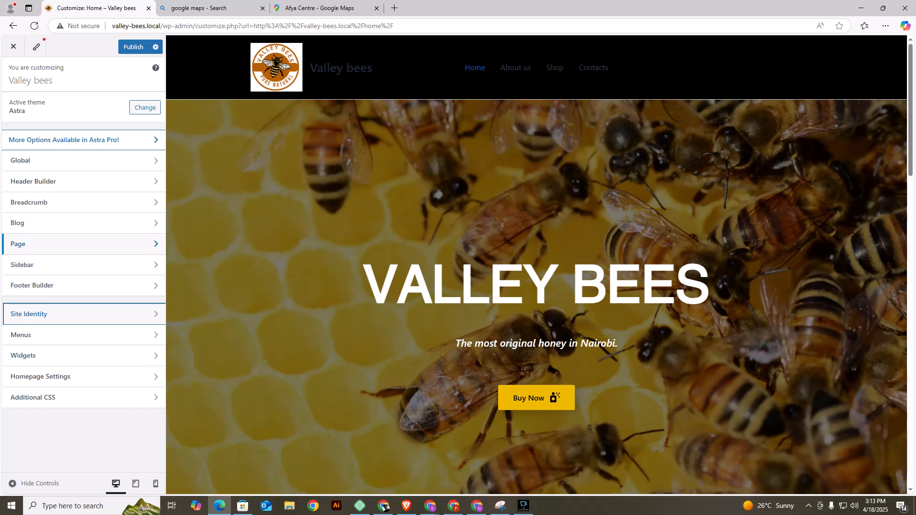
pyautogui.click(72, 181)
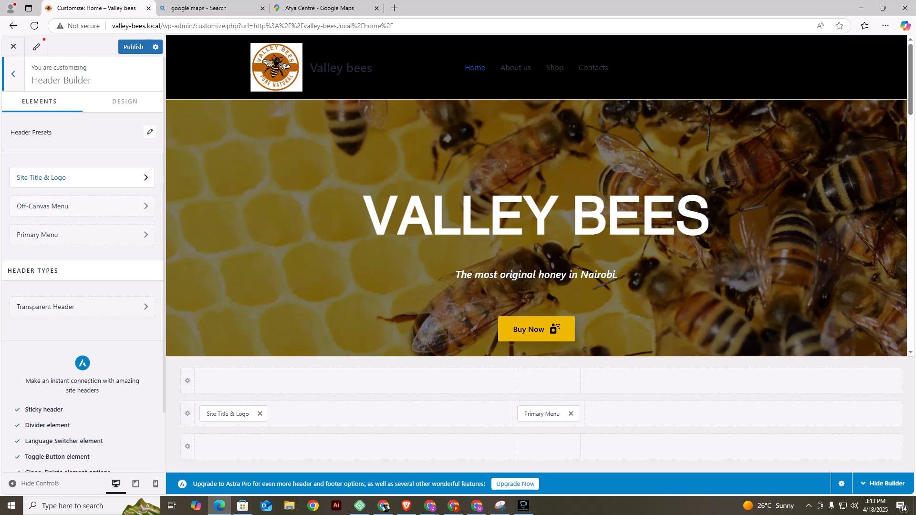
pyautogui.click(145, 178)
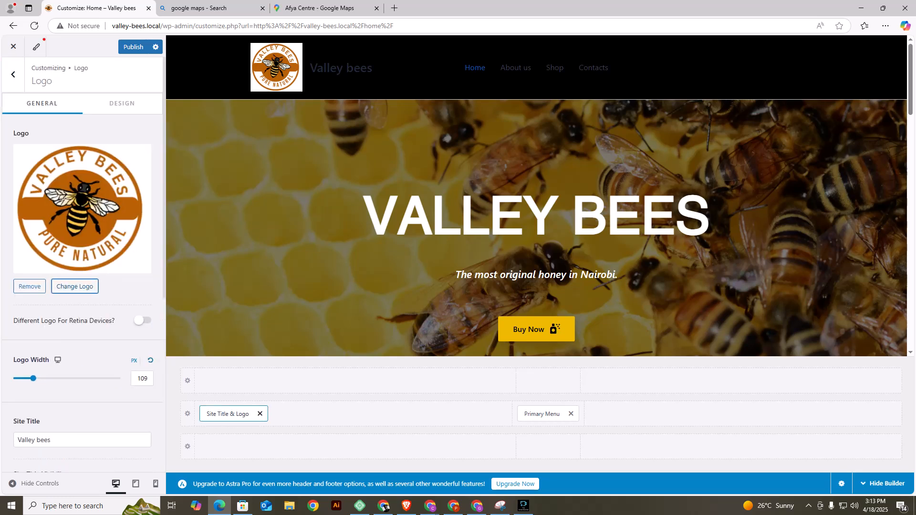
pyautogui.scroll(-4, 83, 267)
pyautogui.moveTo(65, 250); pyautogui.dragTo(14, 250)
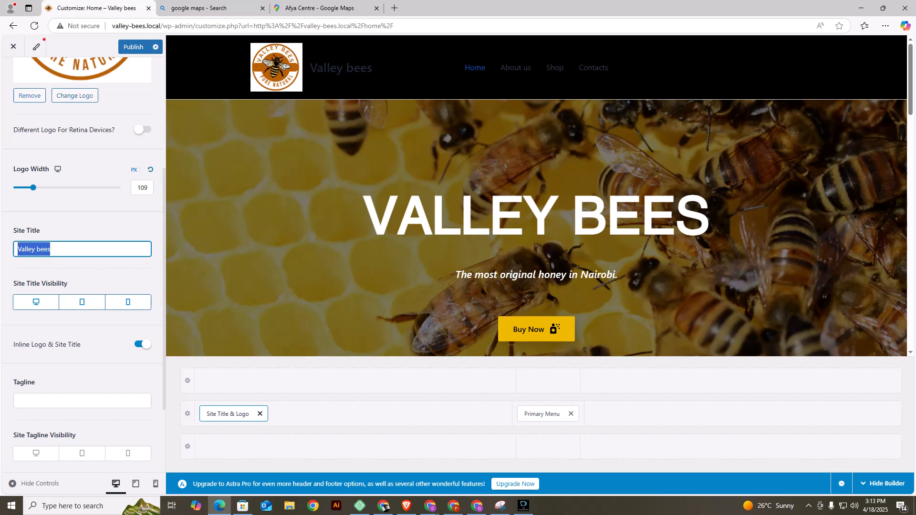
pyautogui.press('BackSpace')
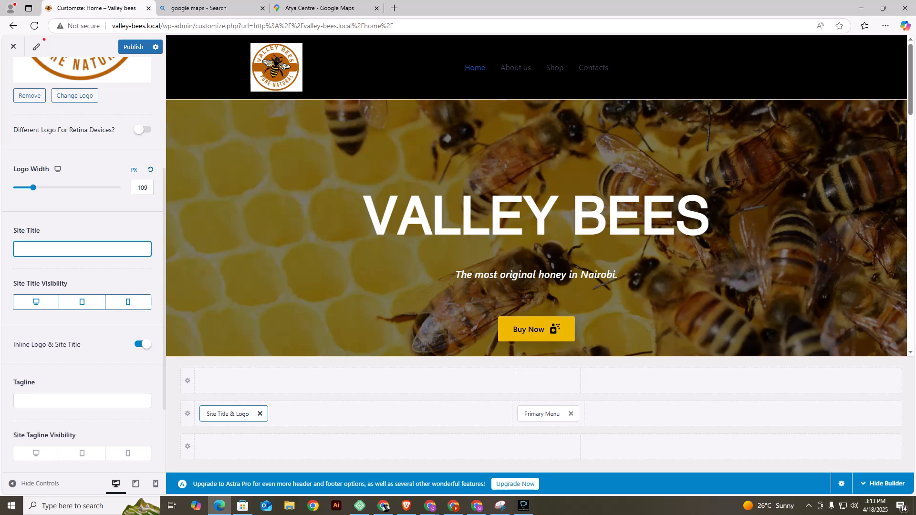
# Set the Primary Menu's normal text/link color to white.
pyautogui.click(463, 46)
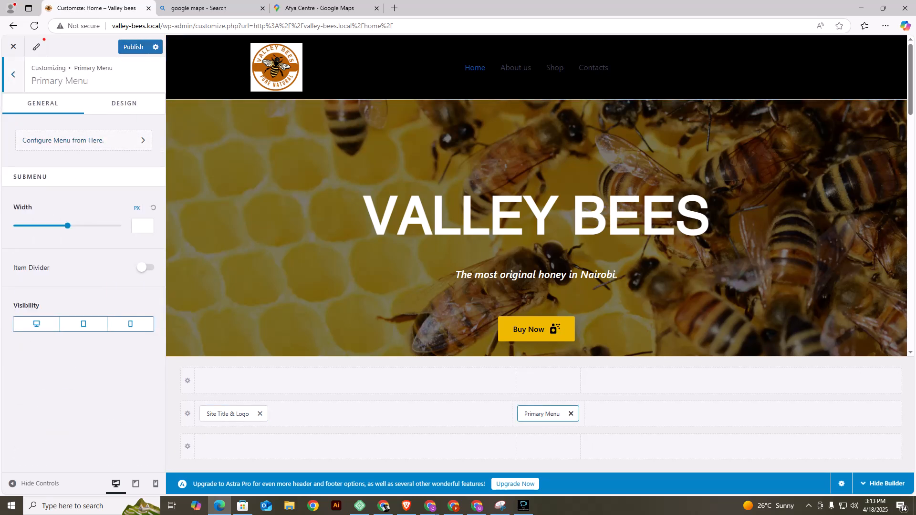
pyautogui.click(124, 103)
pyautogui.scroll(-5, 83, 262)
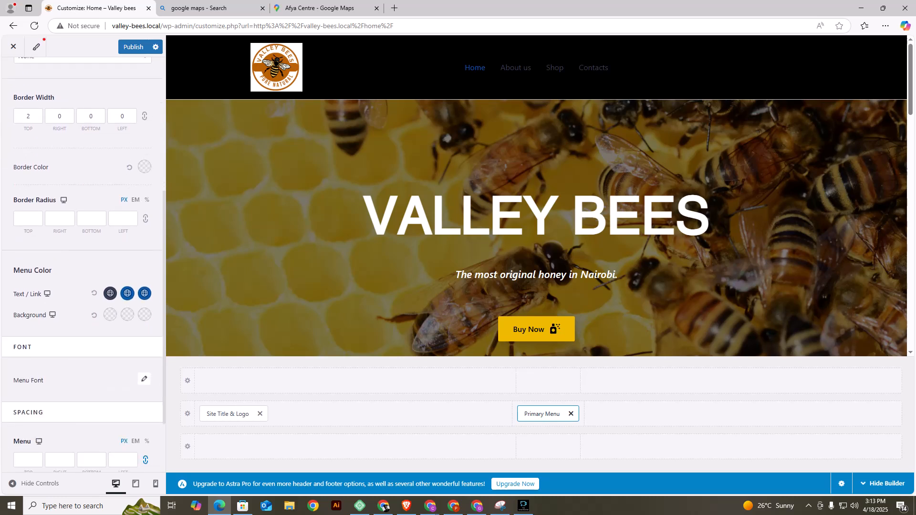
pyautogui.click(110, 293)
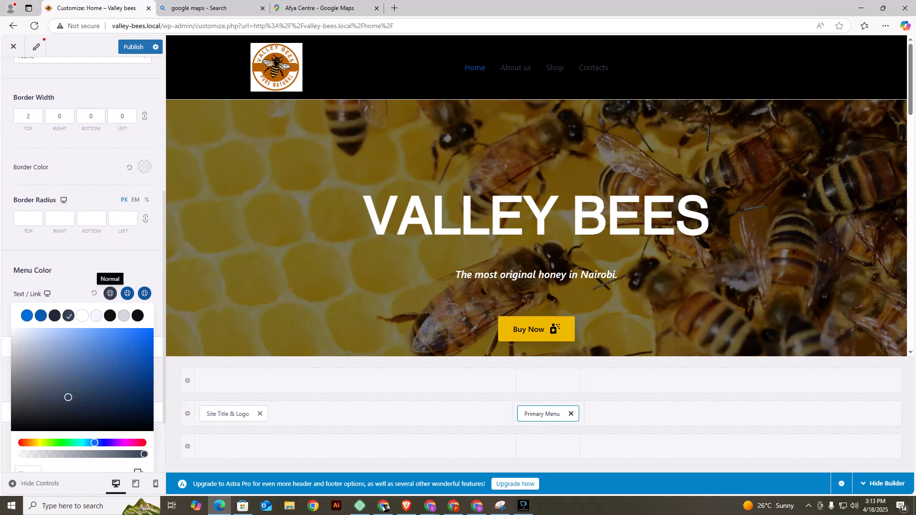
pyautogui.click(82, 315)
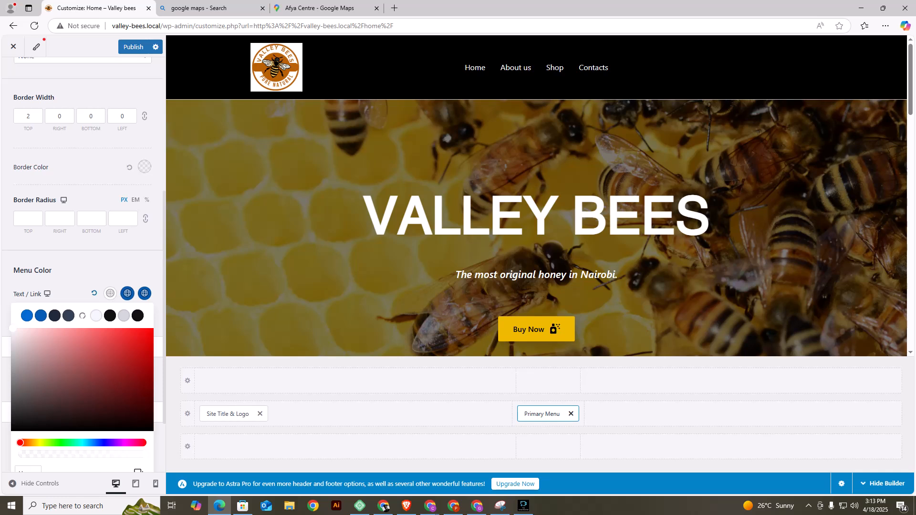
# Set the Primary Menu's hover and active text/link colors to orange.
pyautogui.click(127, 293)
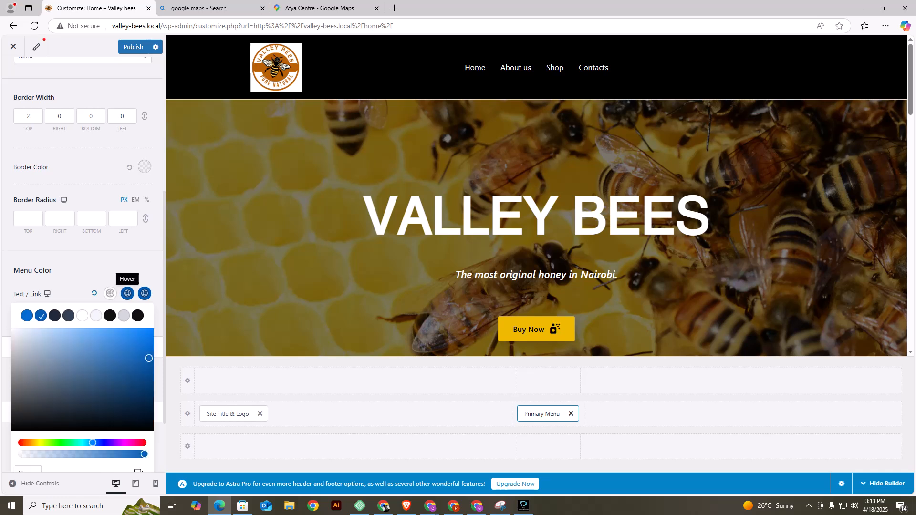
pyautogui.click(34, 442)
pyautogui.moveTo(149, 358); pyautogui.dragTo(152, 334)
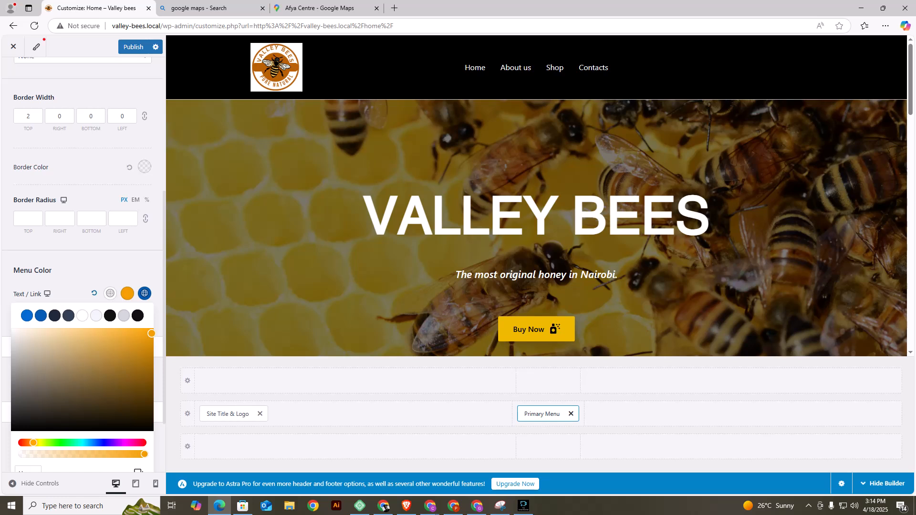
pyautogui.click(145, 293)
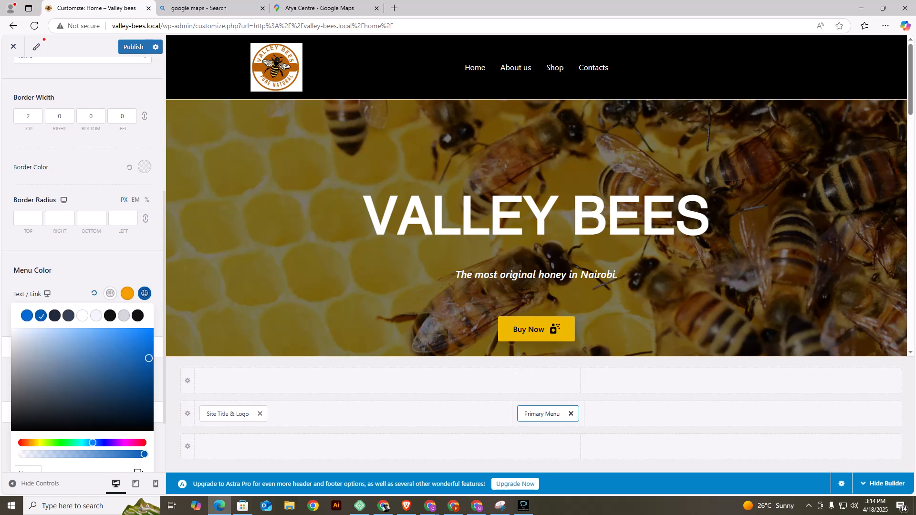
pyautogui.click(33, 443)
pyautogui.moveTo(149, 358); pyautogui.dragTo(151, 332)
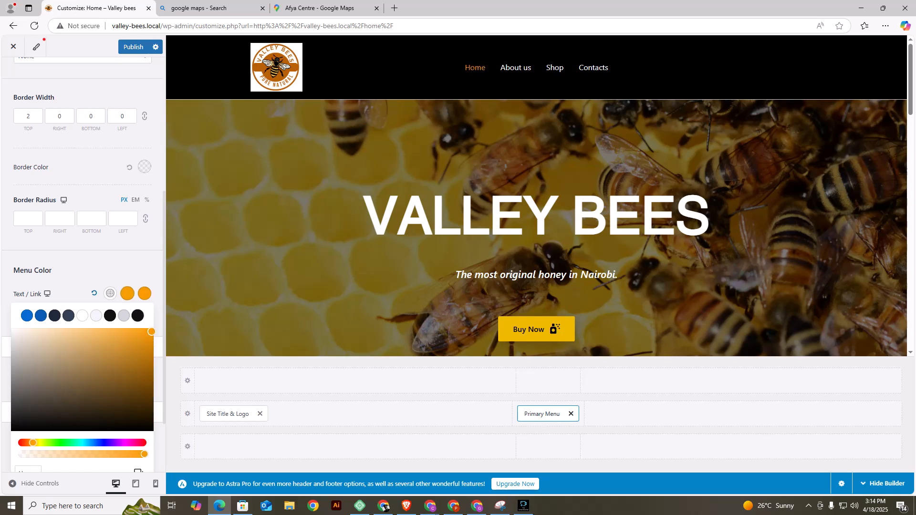
pyautogui.click(112, 271)
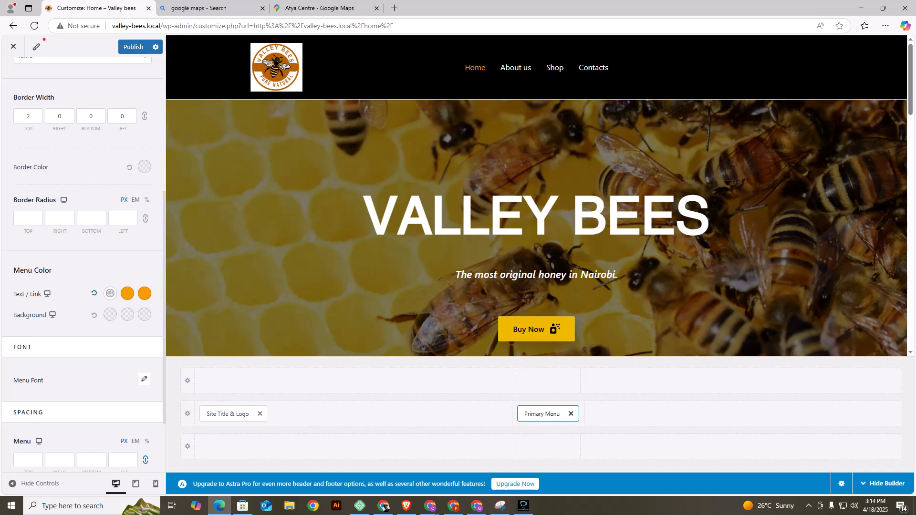
# Publish the header changes and leave the Customizer to check the live Home page down to the shop map.
pyautogui.click(133, 47)
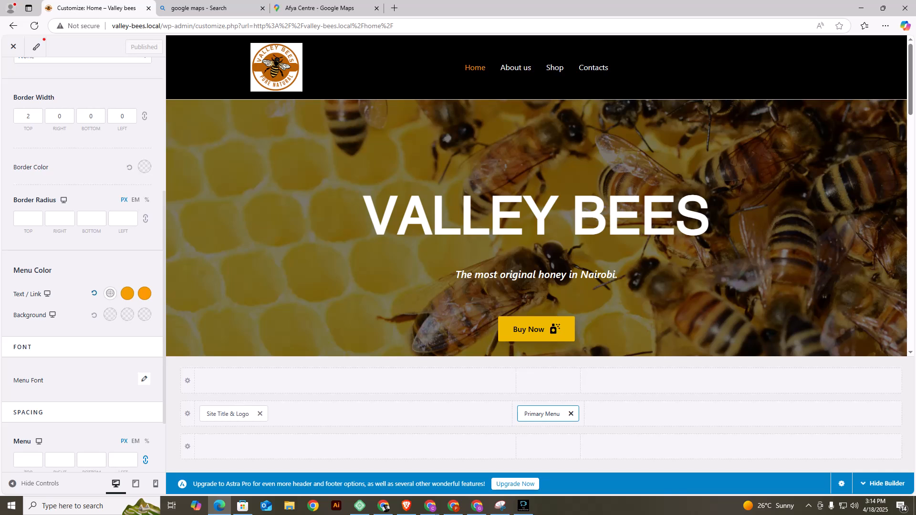
pyautogui.click(13, 46)
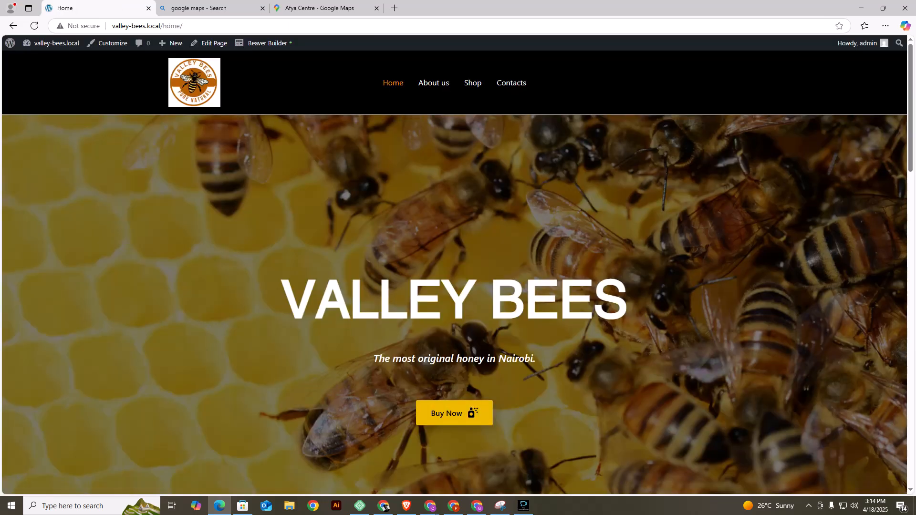
pyautogui.scroll(-20, 454, 265)
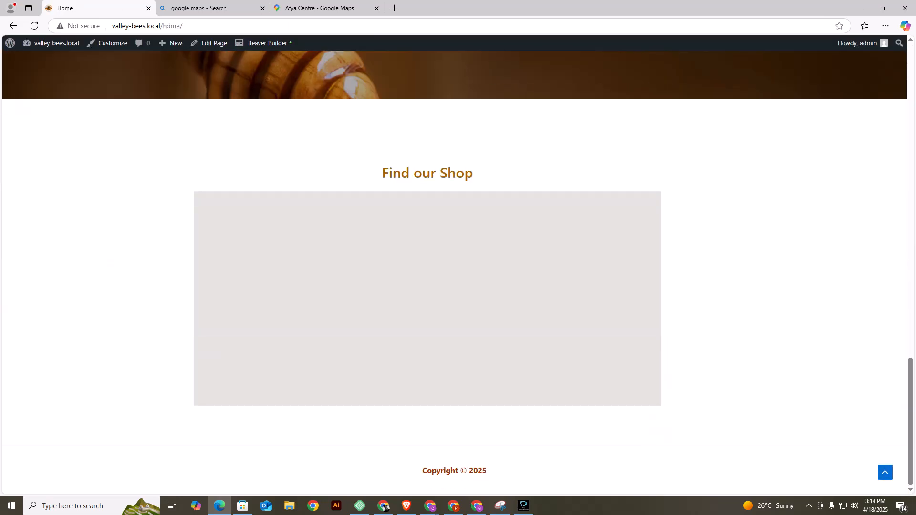
pyautogui.scroll(-2, 454, 266)
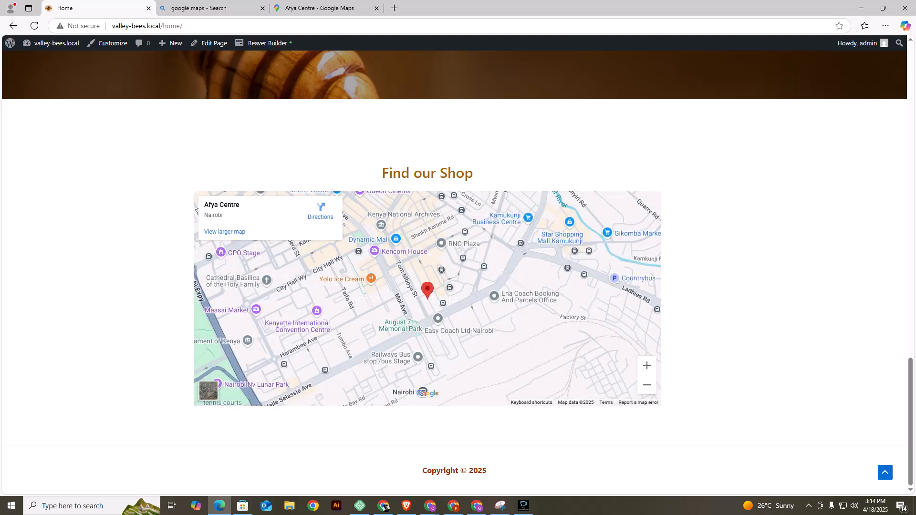
pyautogui.scroll(6, 454, 265)
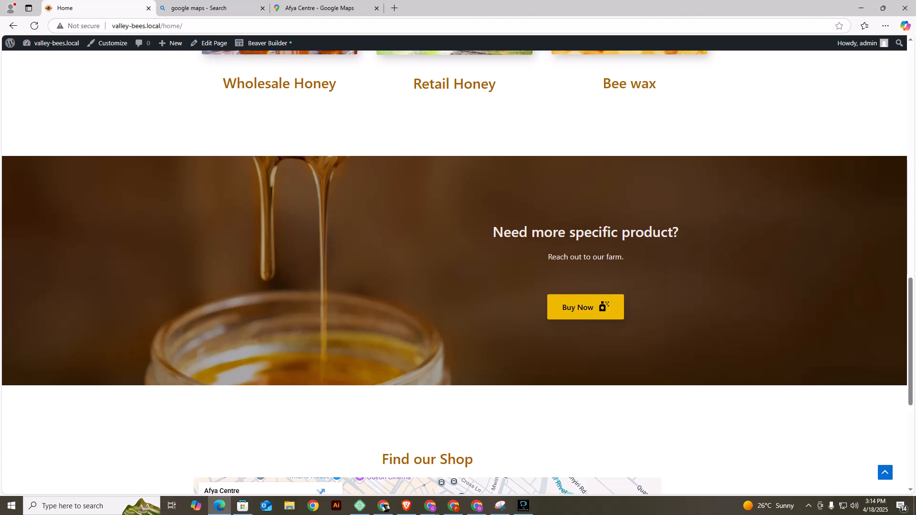
# Set the homepage to display a static page, choose Home as the Homepage, and publish the change.
pyautogui.click(108, 43)
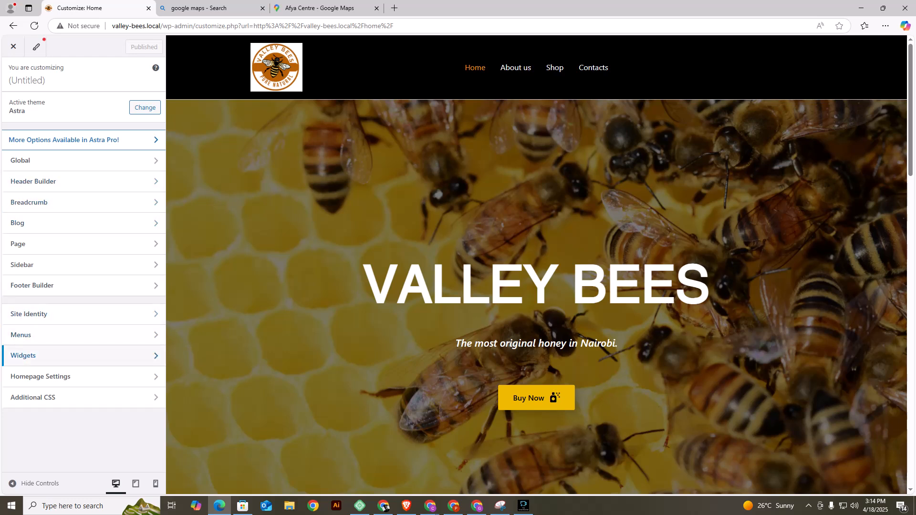
pyautogui.click(41, 376)
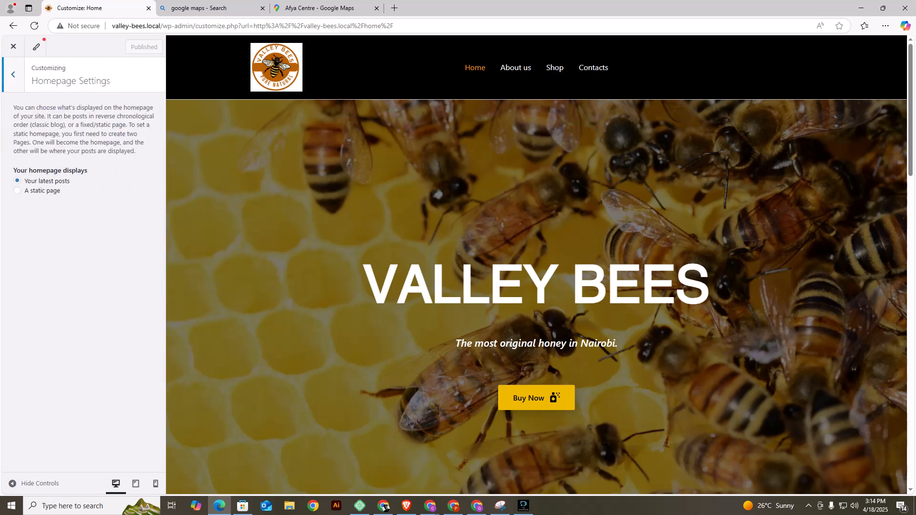
pyautogui.click(17, 191)
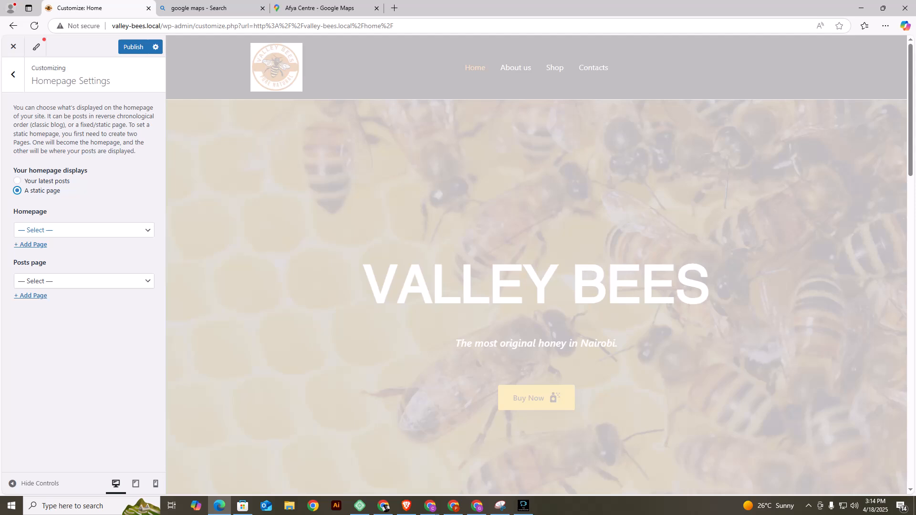
pyautogui.click(84, 230)
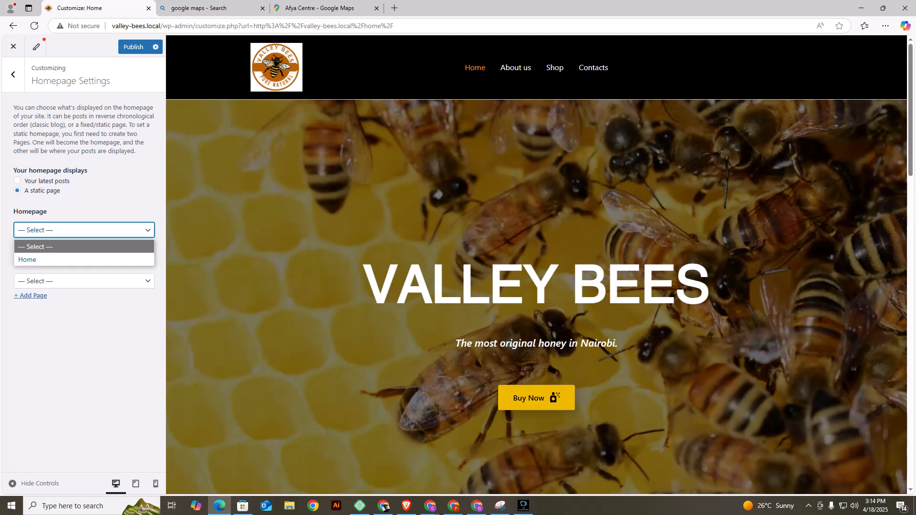
pyautogui.click(84, 260)
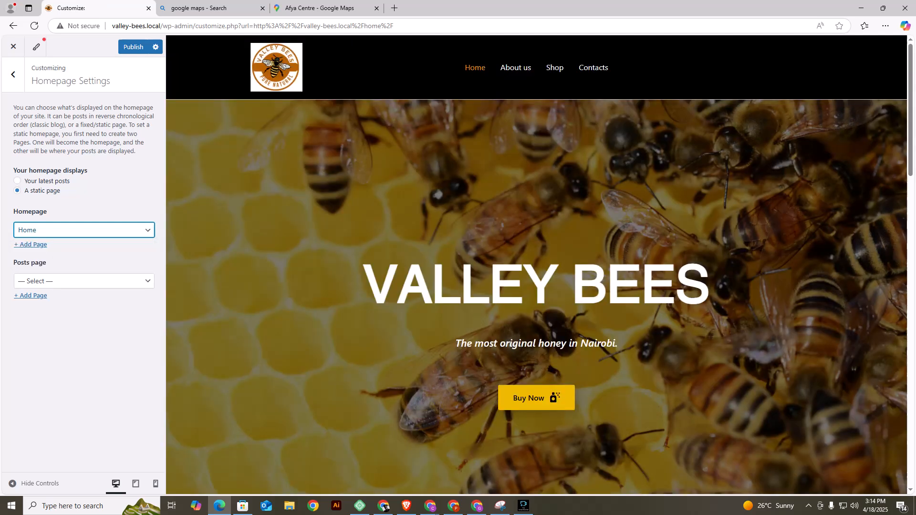
pyautogui.click(133, 46)
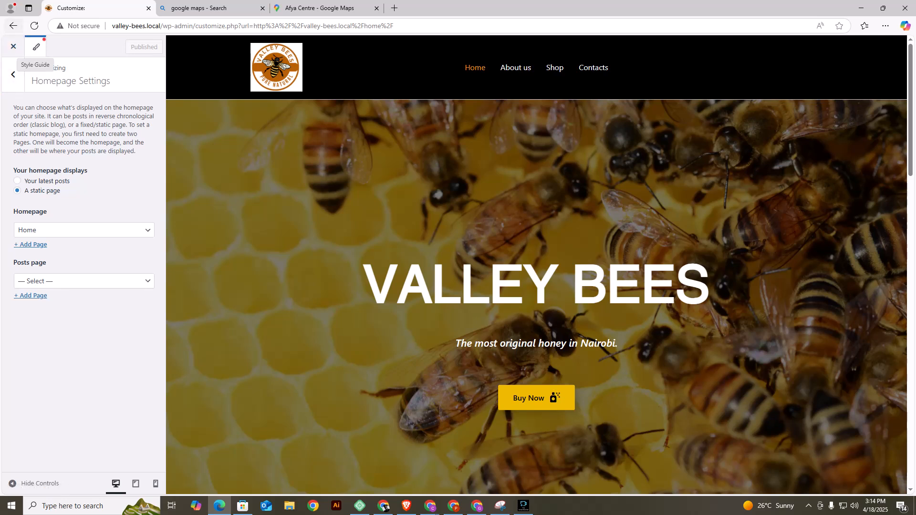
# Leave the Customizer and review the sections of the live front page.
pyautogui.click(13, 46)
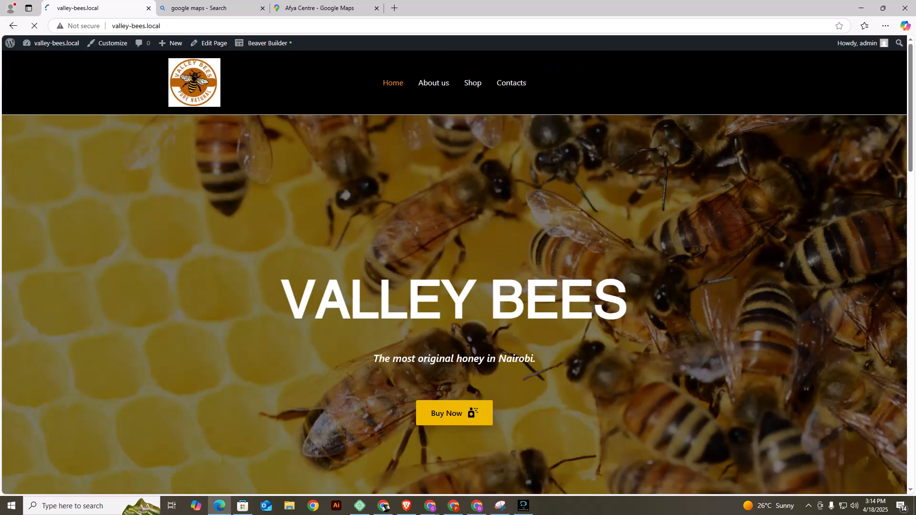
pyautogui.scroll(-7, 454, 265)
pyautogui.scroll(7, 454, 265)
pyautogui.scroll(-3, 454, 265)
pyautogui.scroll(3, 454, 265)
pyautogui.scroll(-8, 454, 266)
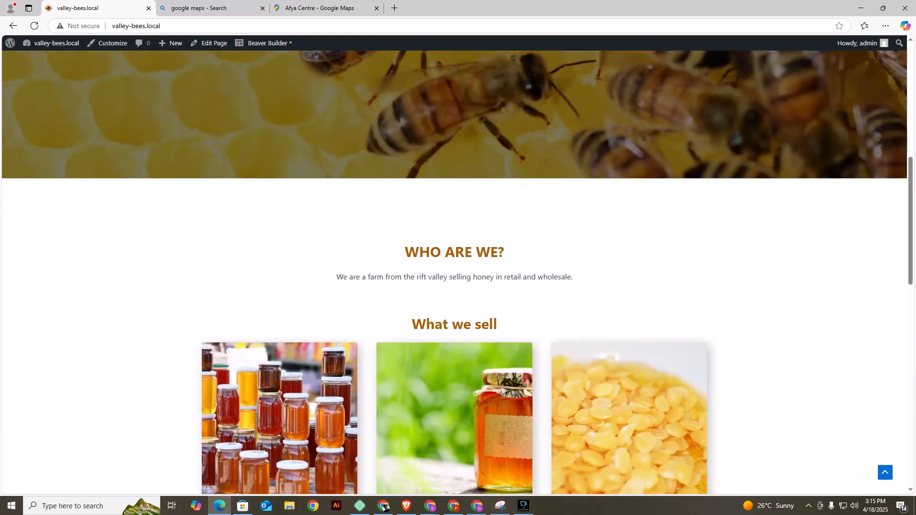
# Check the front page down to the shop map and footer, returning to the header.
pyautogui.scroll(-15, 454, 265)
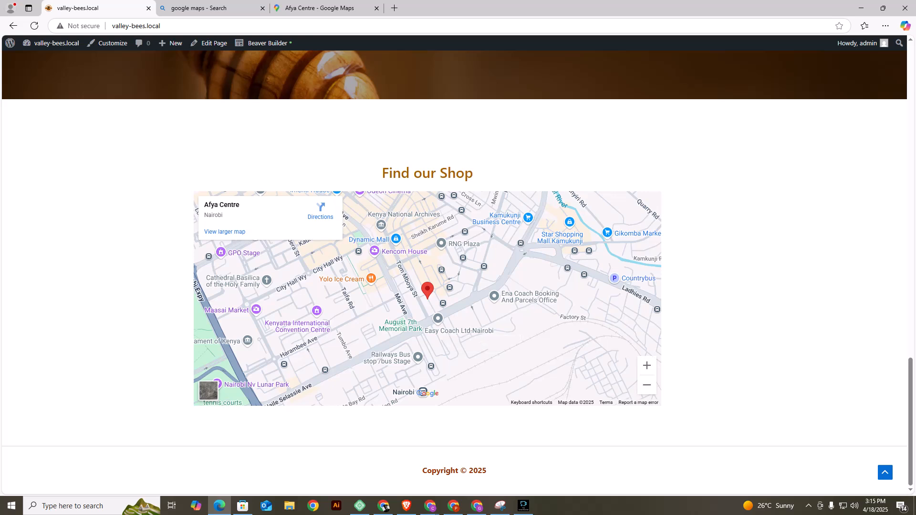
pyautogui.scroll(18, 428, 298)
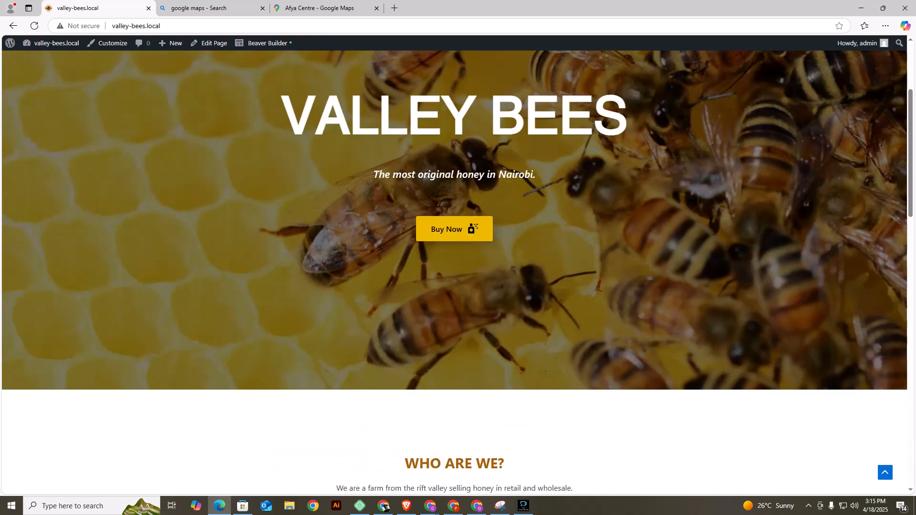
pyautogui.scroll(4, 454, 272)
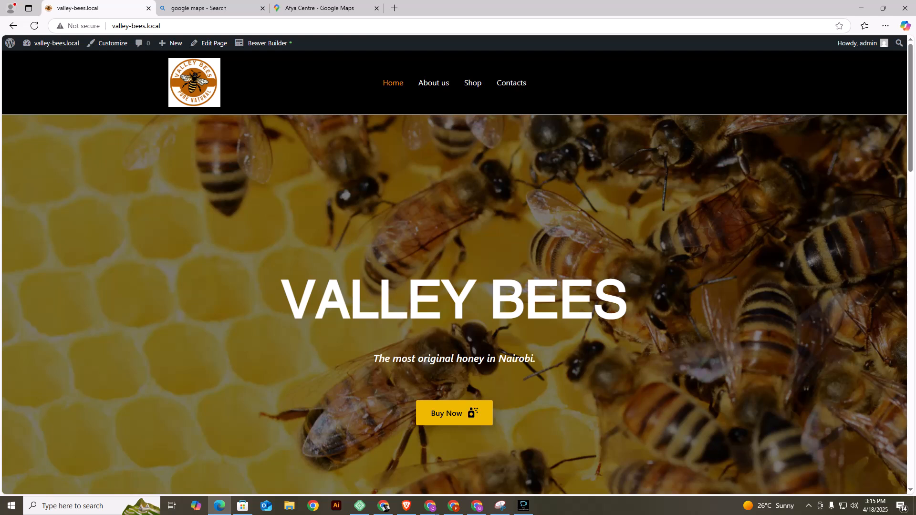
# Search the plugin directory for "simply static", then install and activate the Simply Static plugin.
pyautogui.moveTo(52, 43)
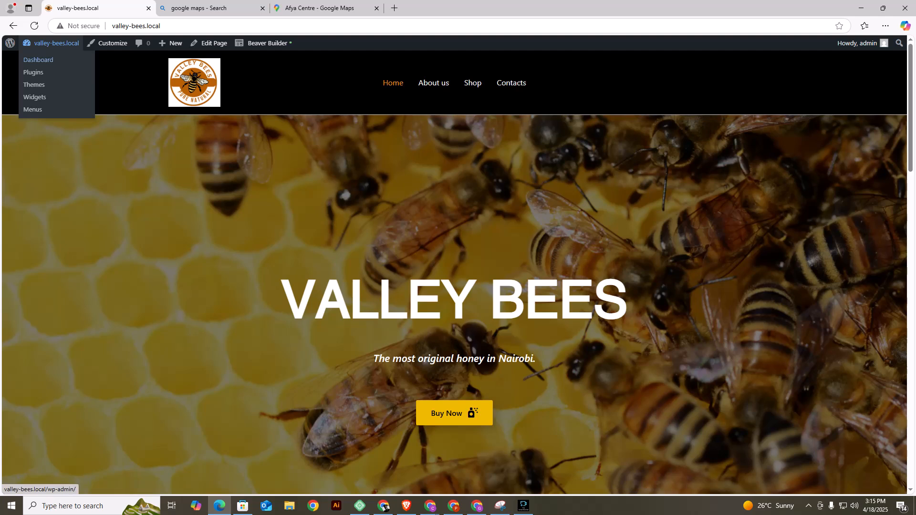
pyautogui.click(29, 72)
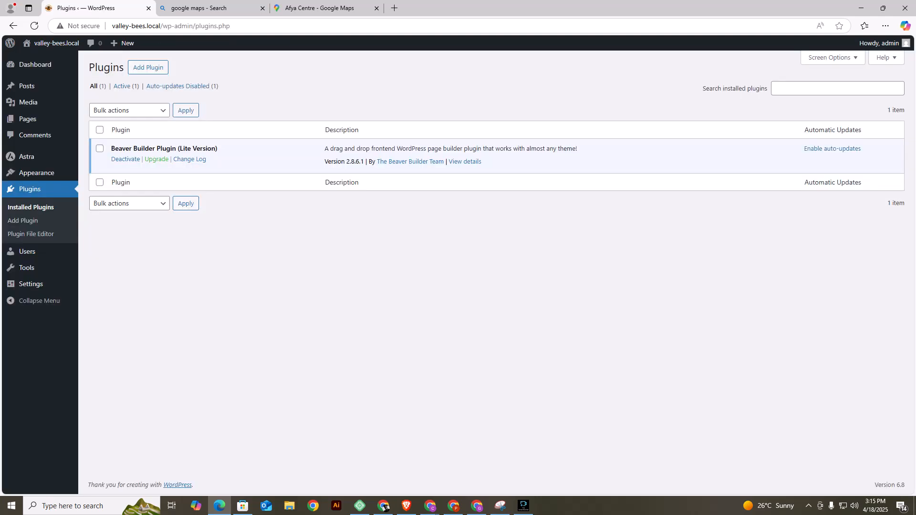
pyautogui.click(148, 67)
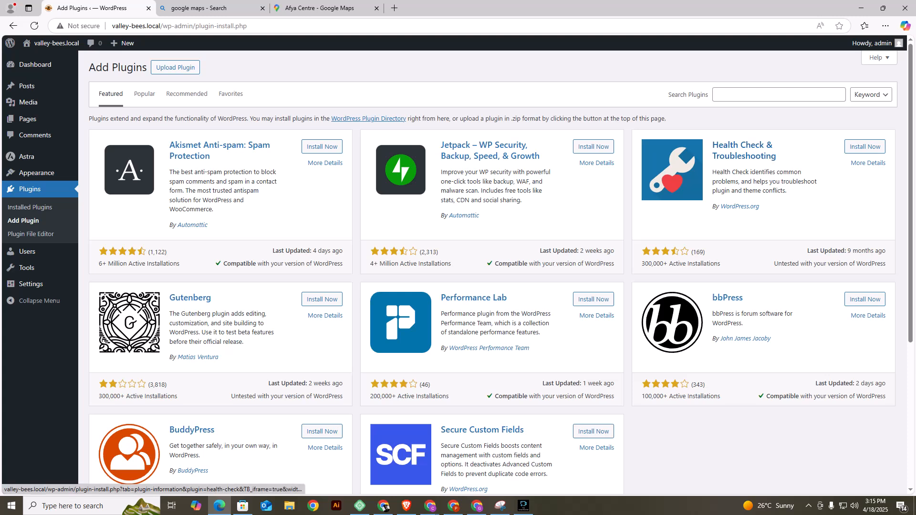
pyautogui.click(758, 94)
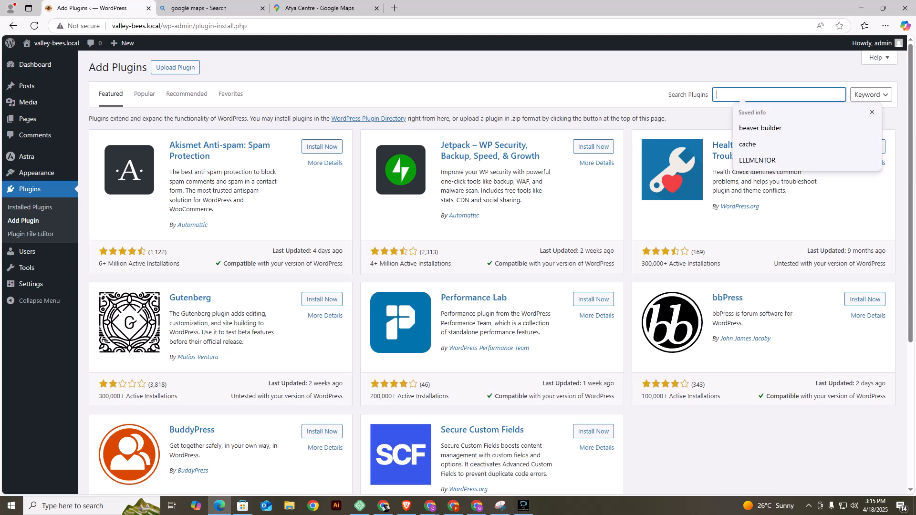
pyautogui.write('simply static')
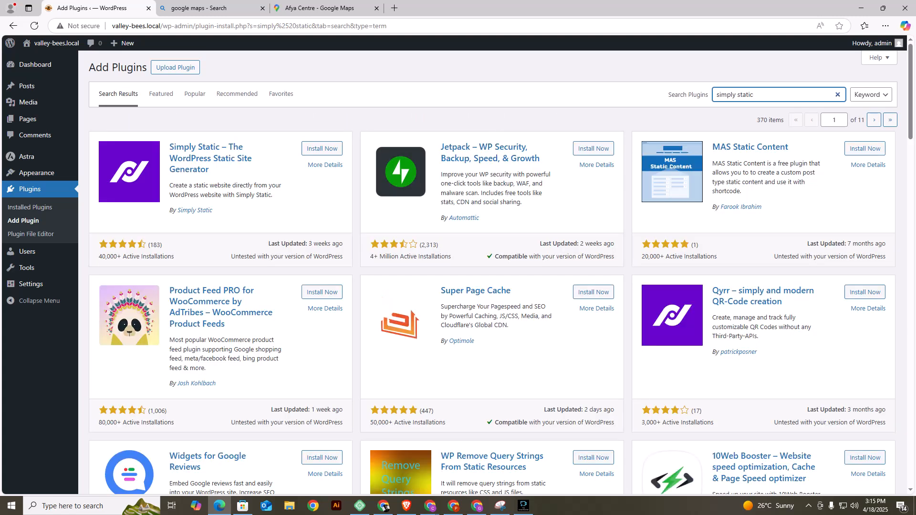
pyautogui.click(322, 149)
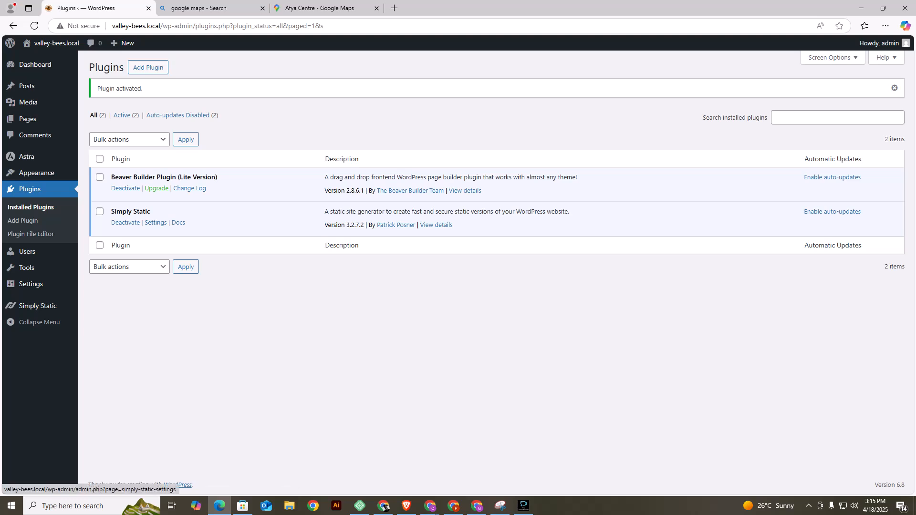
# Generate a static version of the site with Simply Static, using the Export type.
pyautogui.moveTo(37, 306)
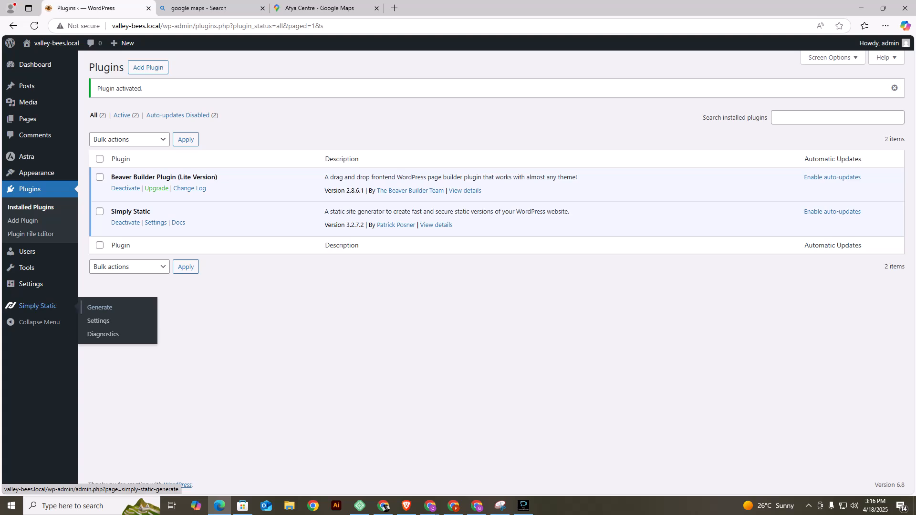
pyautogui.click(99, 307)
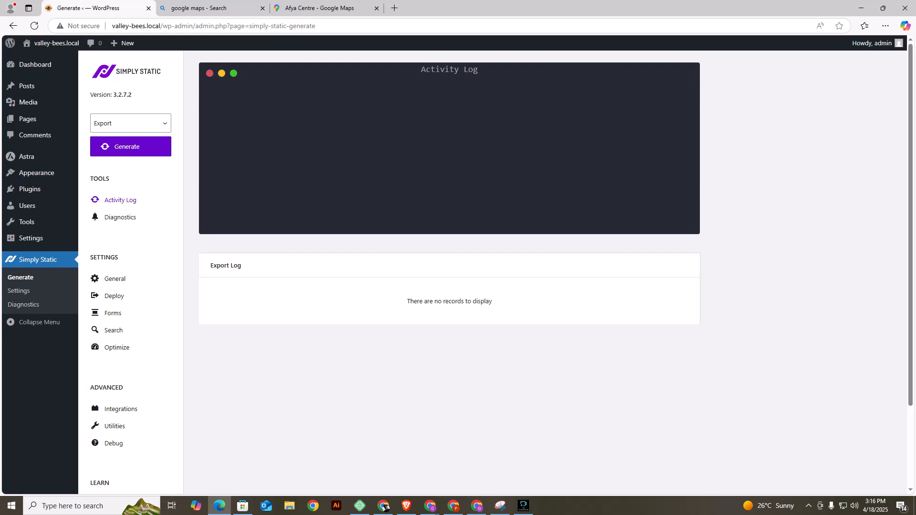
pyautogui.click(131, 123)
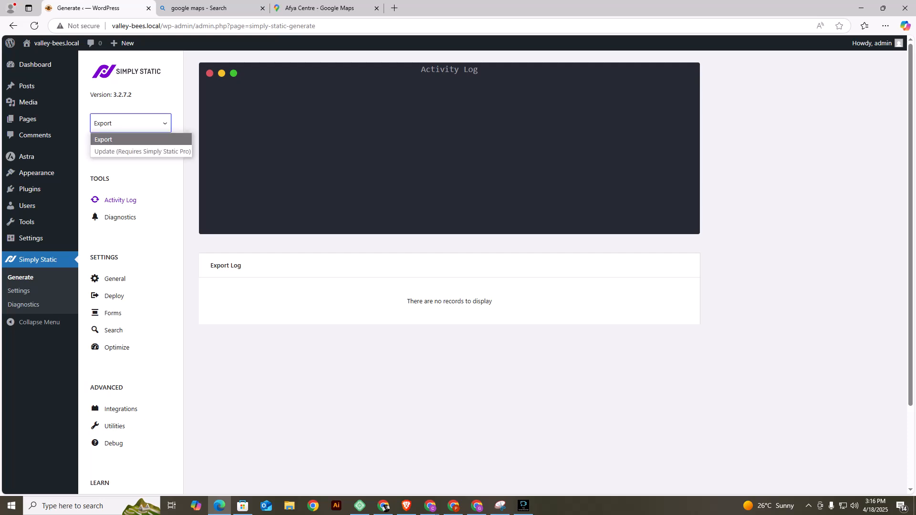
pyautogui.click(130, 140)
pyautogui.click(131, 147)
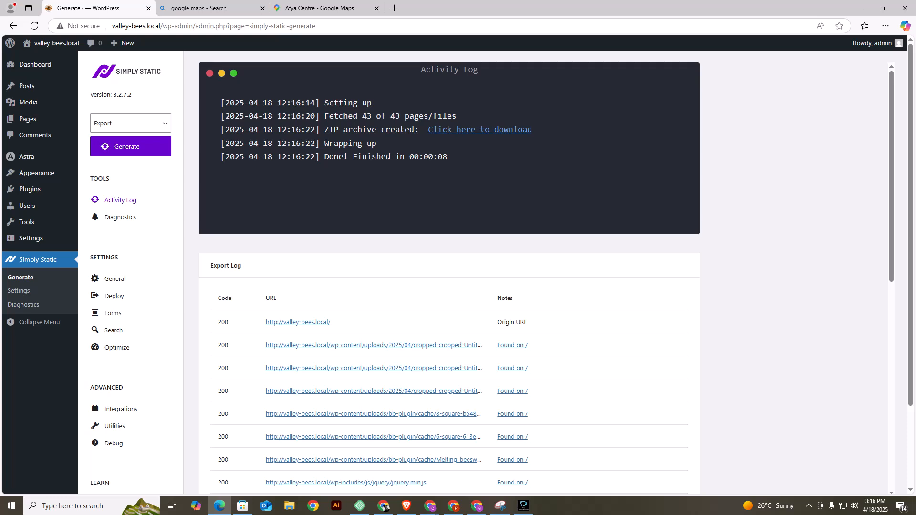
# Look through the export log and download the generated ZIP archive of the static site.
pyautogui.scroll(-9, 683, 457)
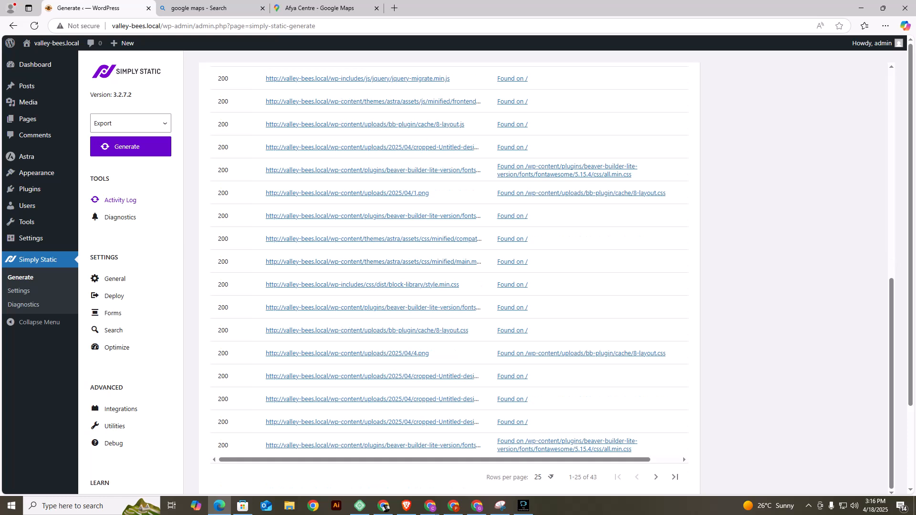
pyautogui.scroll(6, 683, 457)
pyautogui.scroll(3, 683, 460)
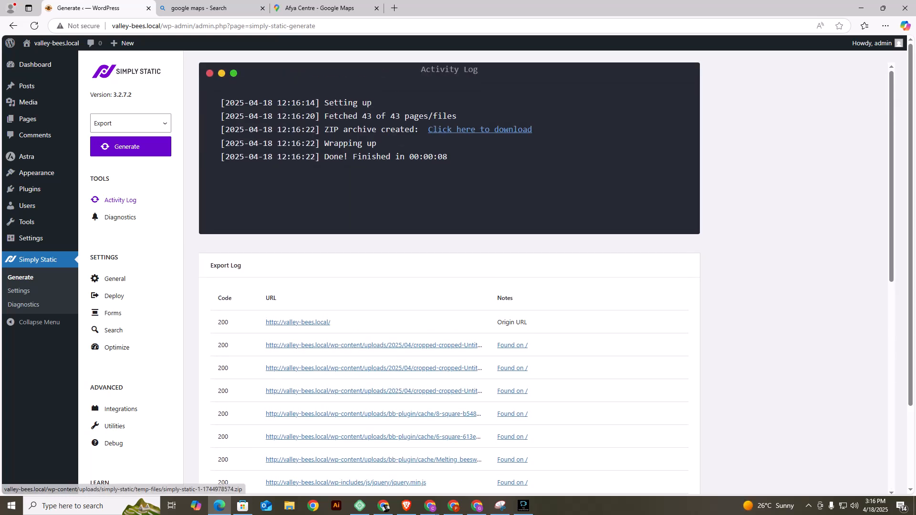
pyautogui.click(480, 129)
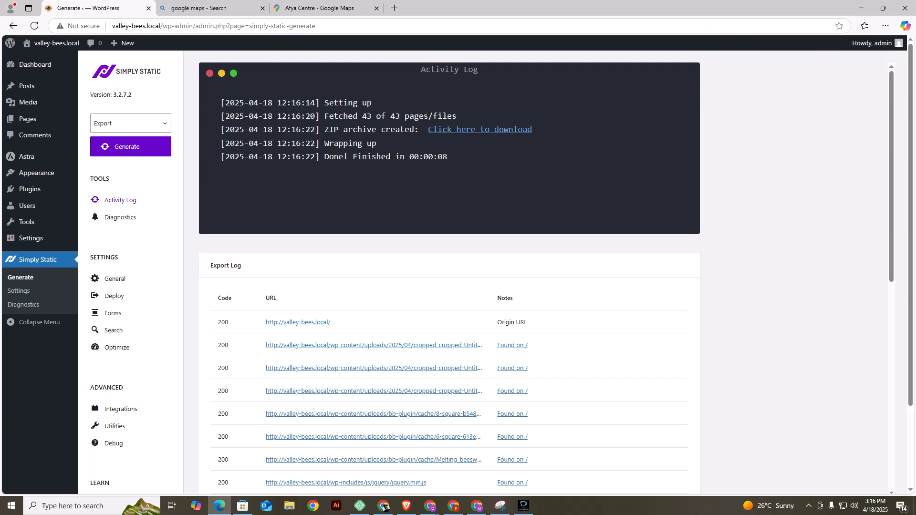
# Switch to the Brave browser and open netlify.com in a new tab.
pyautogui.click(407, 506)
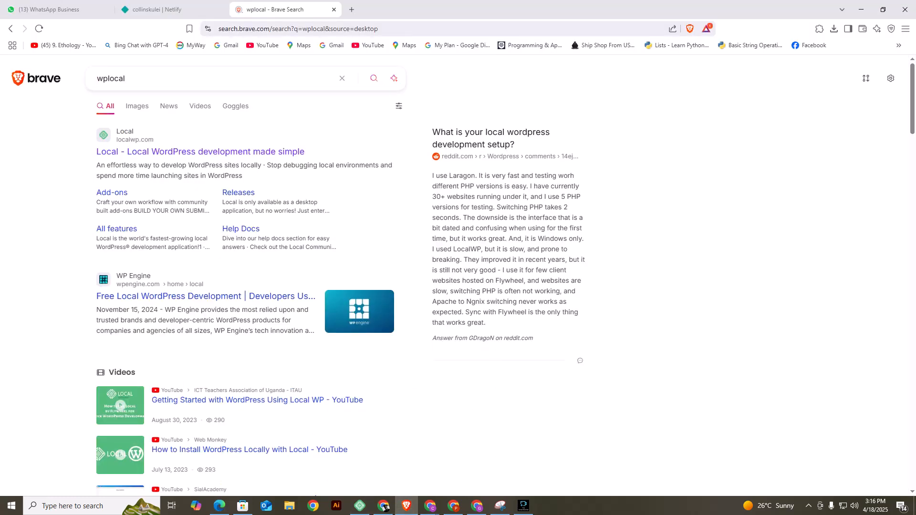
pyautogui.click(158, 10)
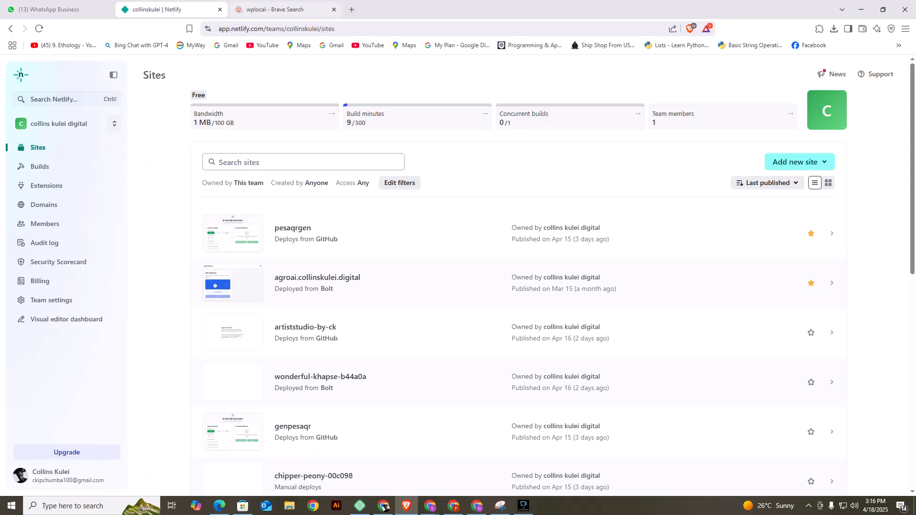
pyautogui.click(275, 9)
pyautogui.click(352, 10)
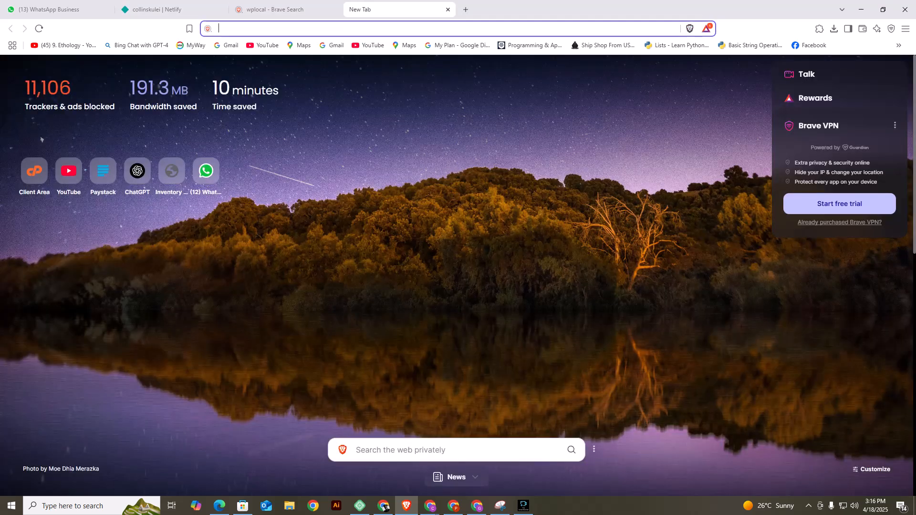
pyautogui.write('N')
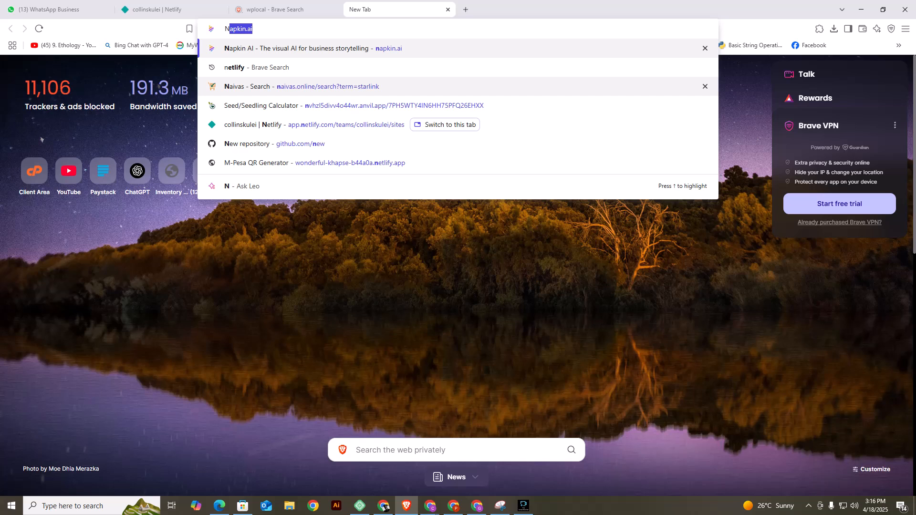
pyautogui.write('etlify')
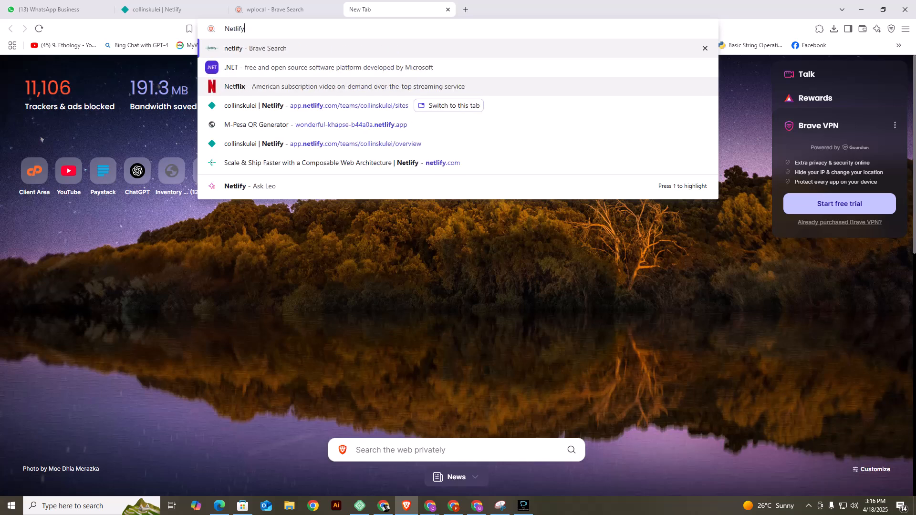
pyautogui.write('.com')
pyautogui.press('Return')
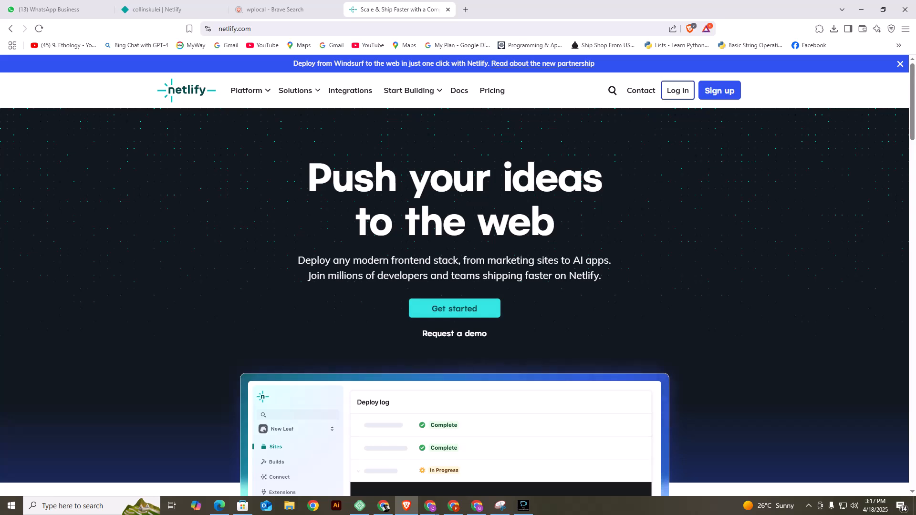
# Return to the open Netlify Sites dashboard and start adding a new site by manual deployment.
pyautogui.click(158, 10)
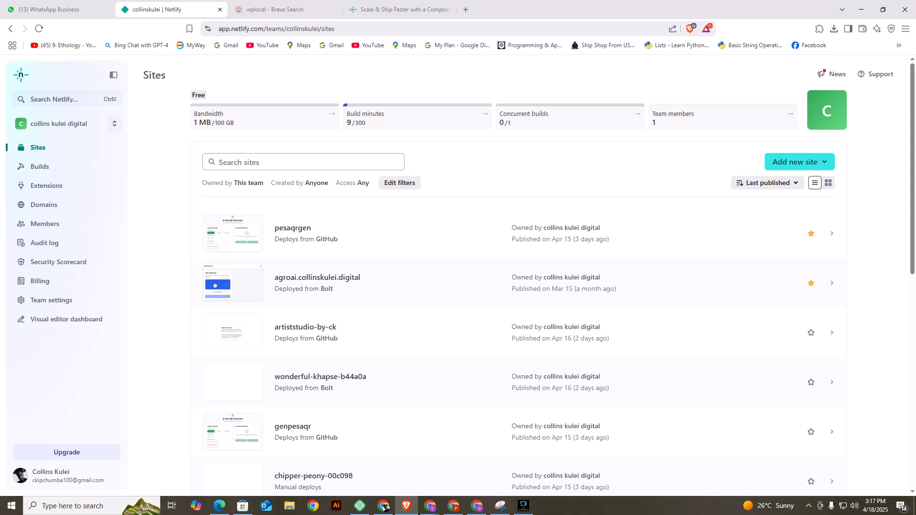
pyautogui.click(800, 162)
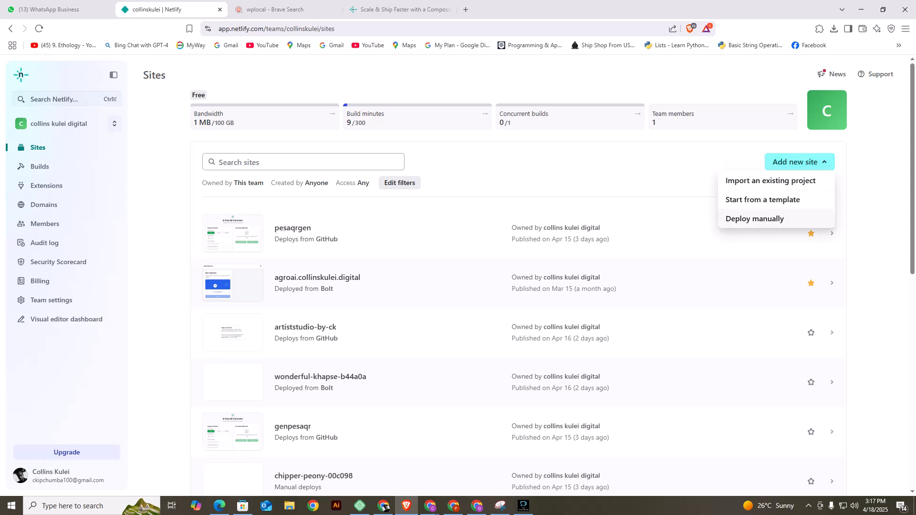
pyautogui.click(754, 219)
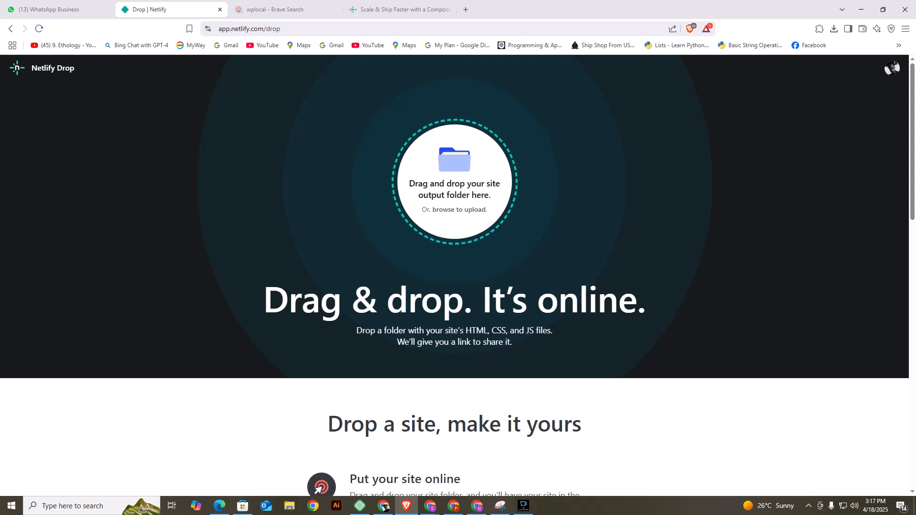
pyautogui.click(460, 209)
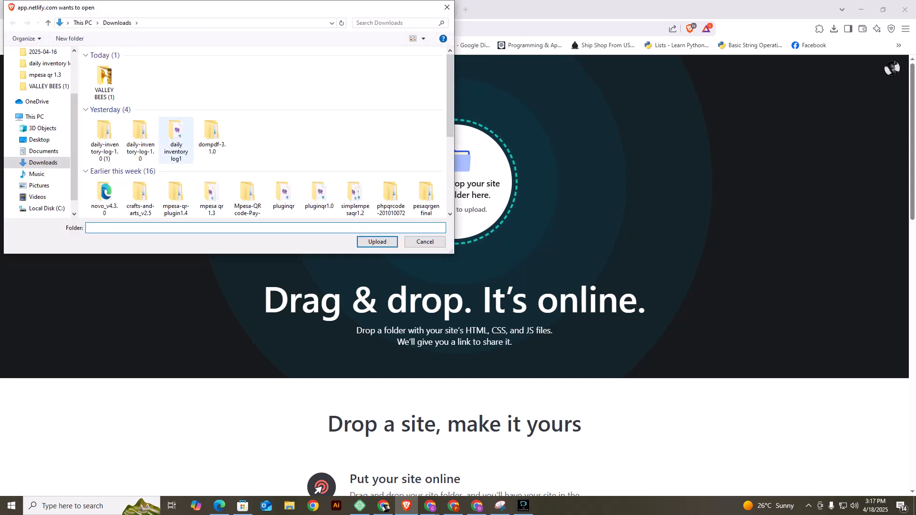
pyautogui.scroll(-5, 140, 140)
pyautogui.scroll(5, 140, 139)
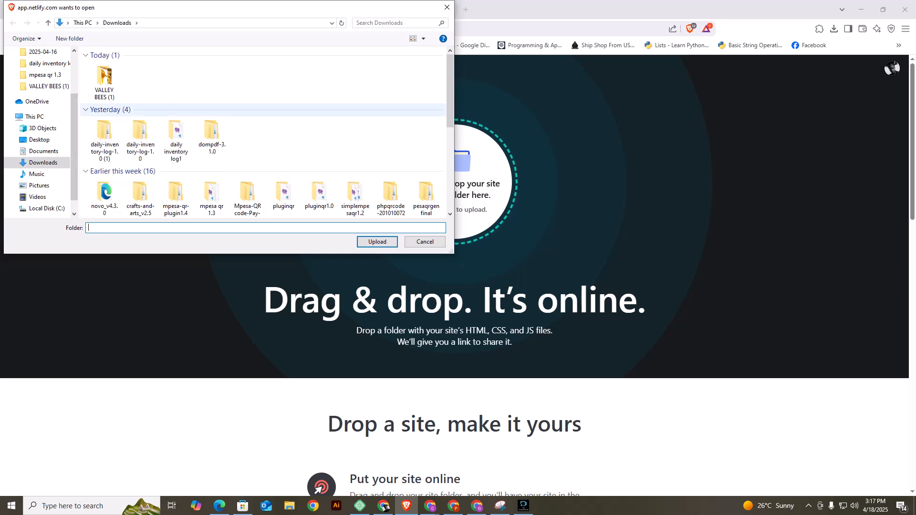
pyautogui.click(447, 8)
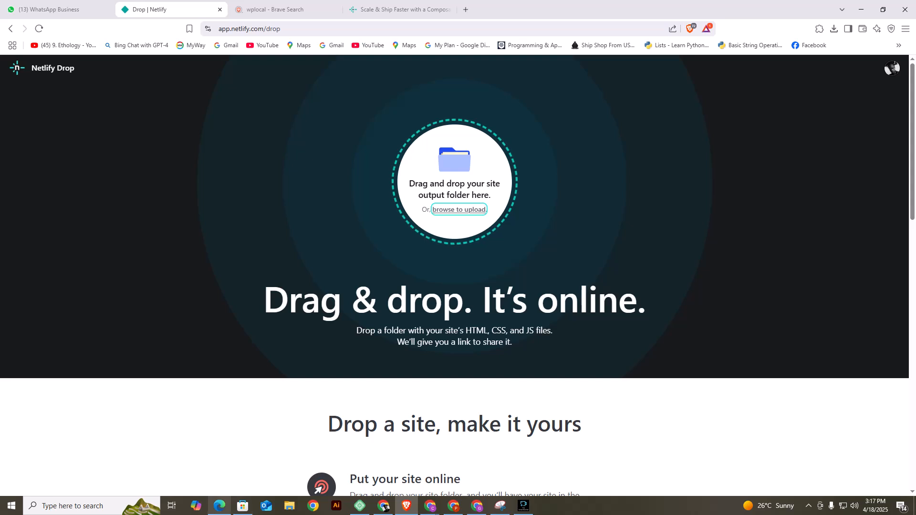
pyautogui.click(219, 506)
pyautogui.click(886, 26)
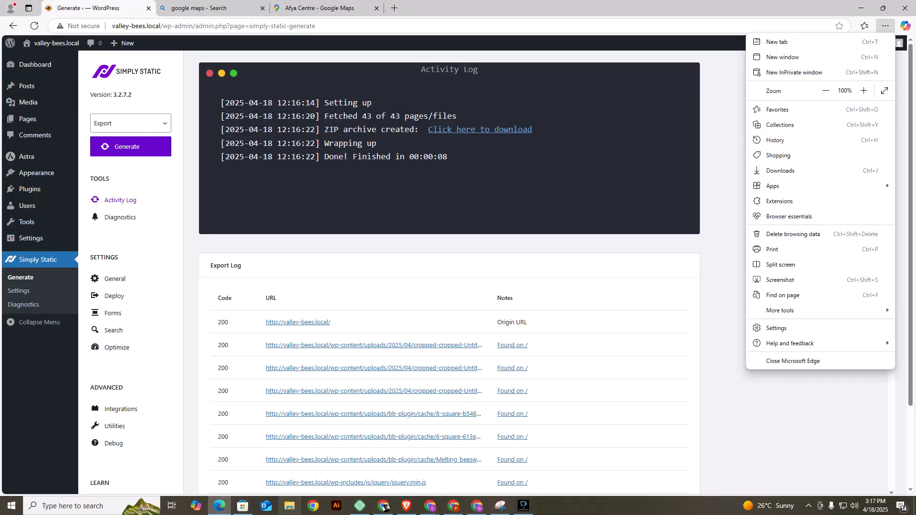
pyautogui.click(289, 505)
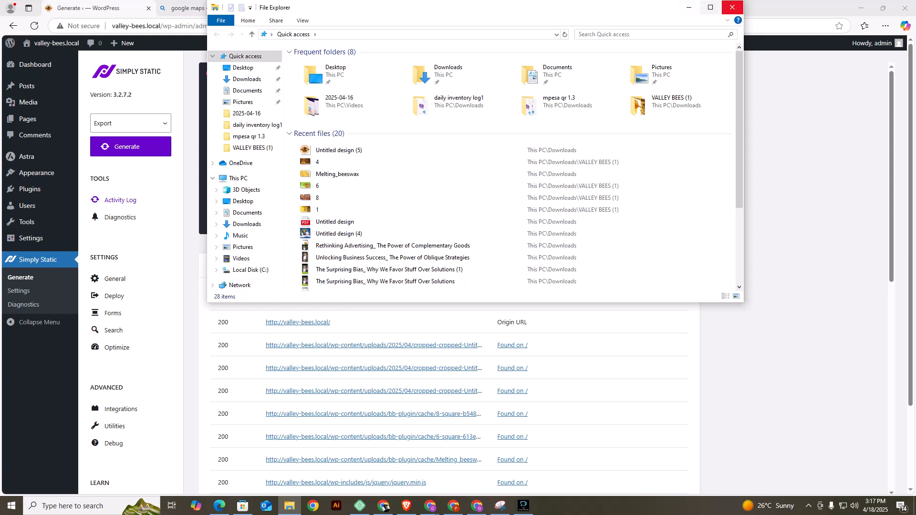
pyautogui.click(711, 7)
pyautogui.click(39, 75)
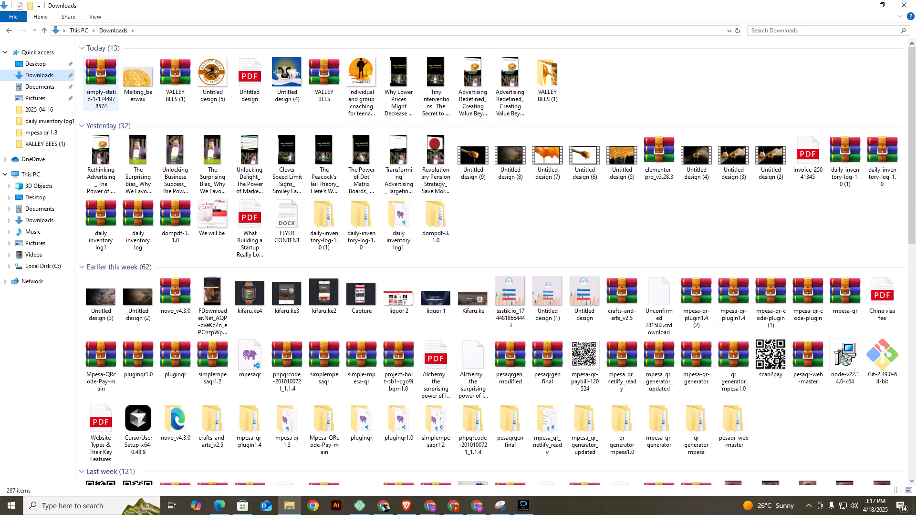
pyautogui.rightClick(103, 80)
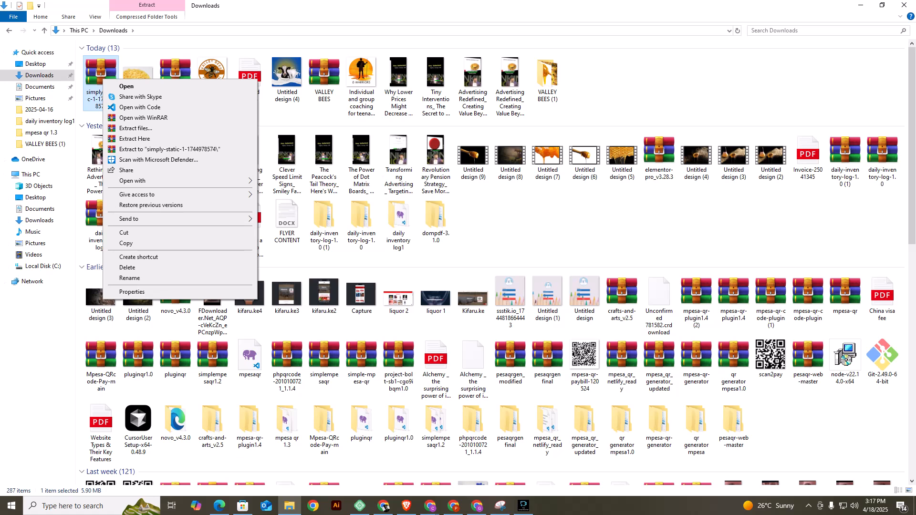
pyautogui.click(169, 150)
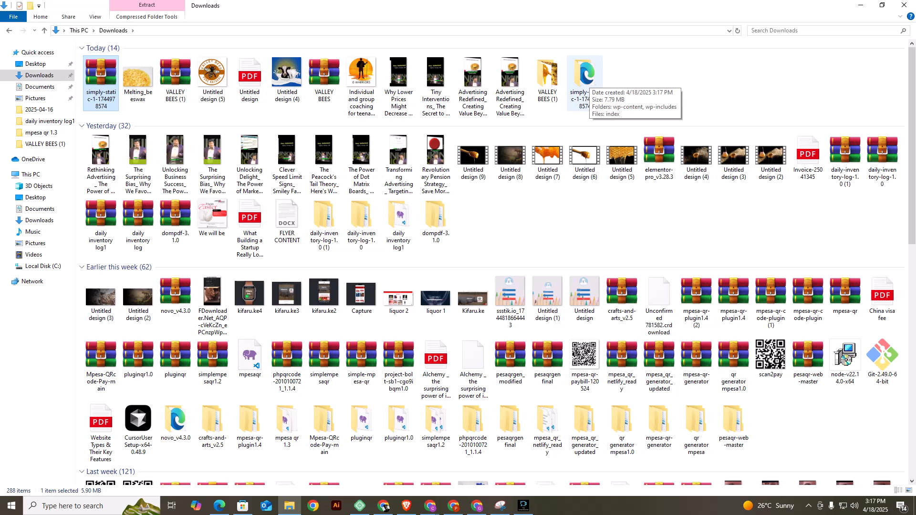
# Deploy the extracted simply-static folder through Netlify Drop and review the deploy log and deployed files.
pyautogui.moveTo(586, 79); pyautogui.dragTo(462, 289)
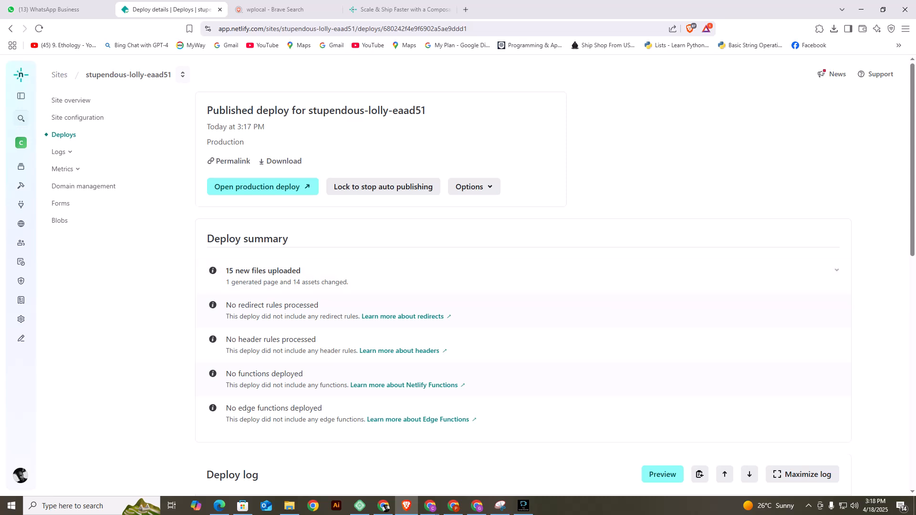
pyautogui.scroll(-7, 523, 272)
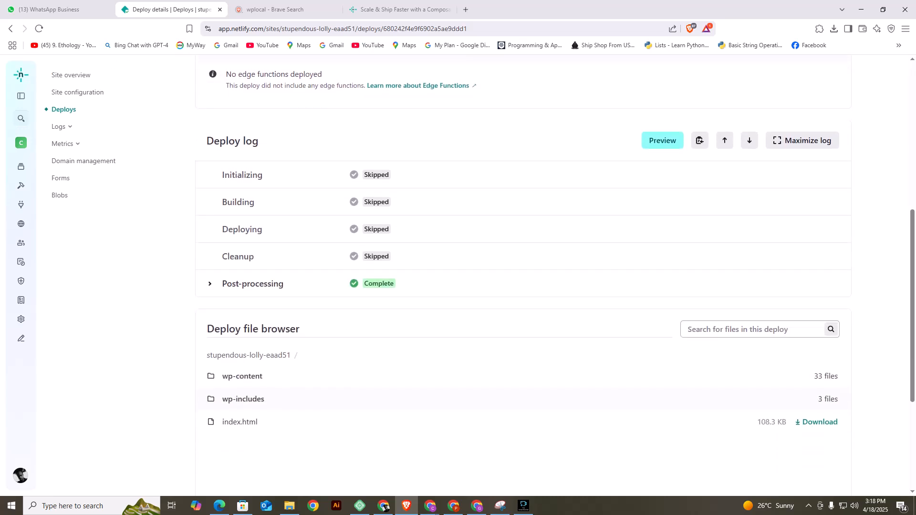
# Open the published deploy's settings, look over the build and deploy configuration, and return to the deploy details.
pyautogui.scroll(-3, 523, 272)
pyautogui.scroll(10, 523, 272)
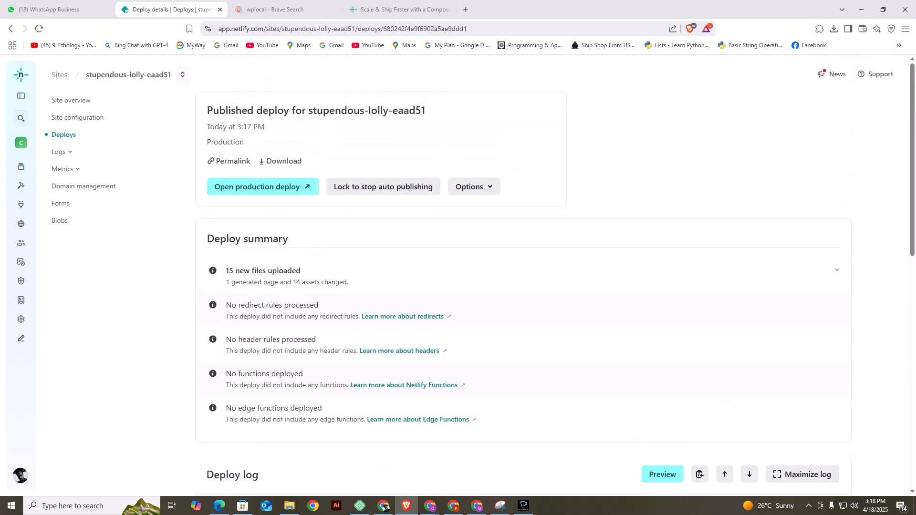
pyautogui.click(474, 187)
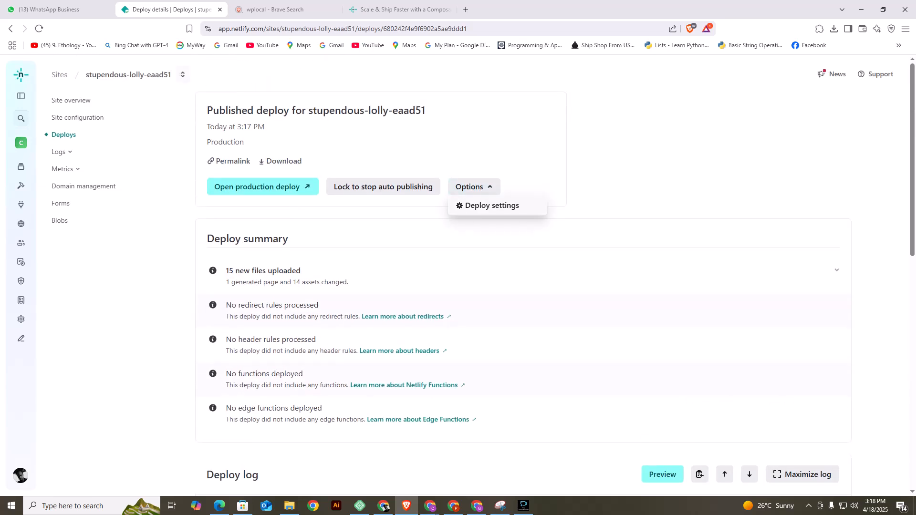
pyautogui.click(492, 206)
pyautogui.scroll(-5, 491, 248)
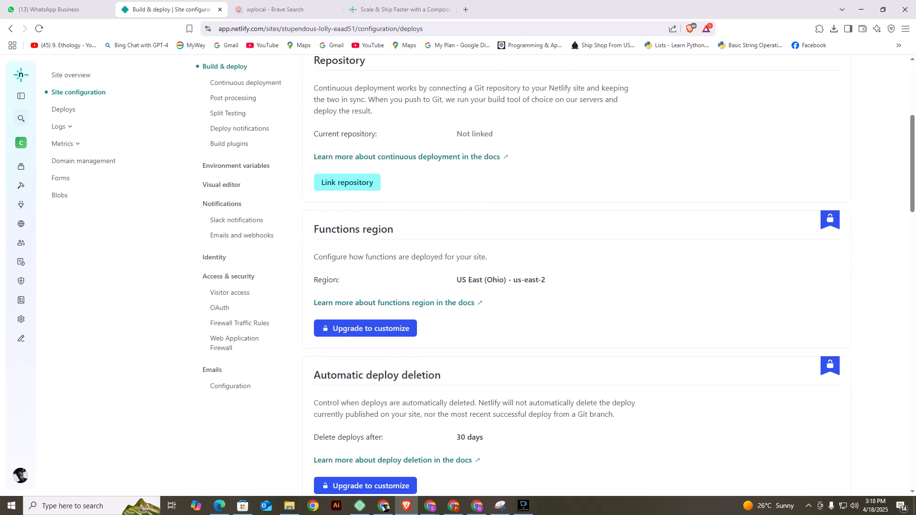
pyautogui.scroll(-2, 492, 248)
pyautogui.scroll(6, 492, 248)
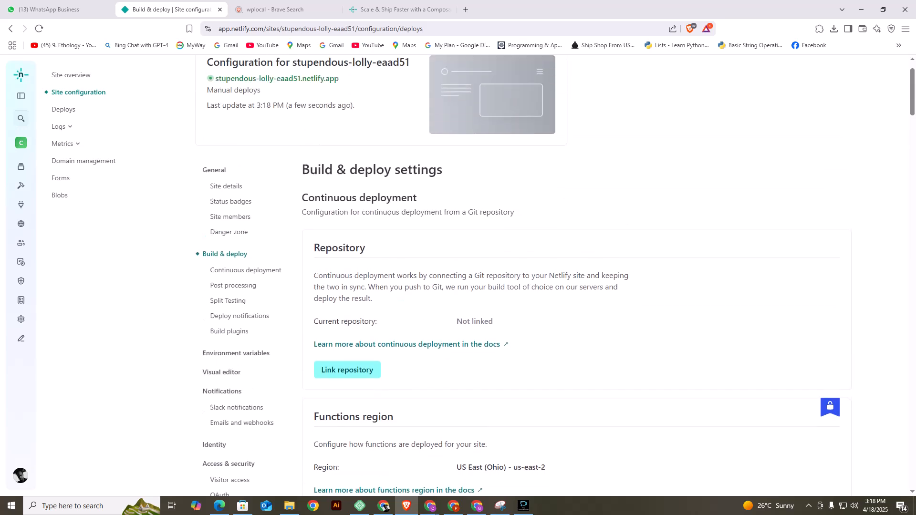
pyautogui.scroll(1, 521, 279)
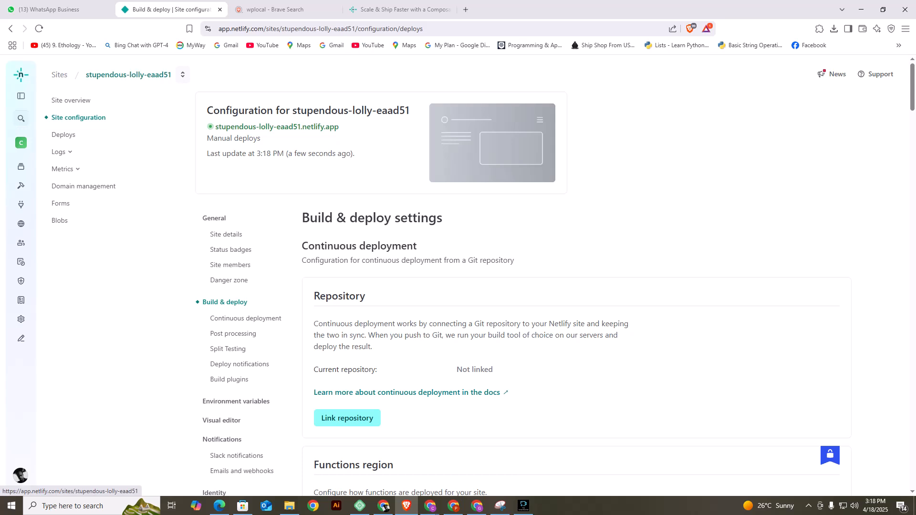
pyautogui.click(11, 29)
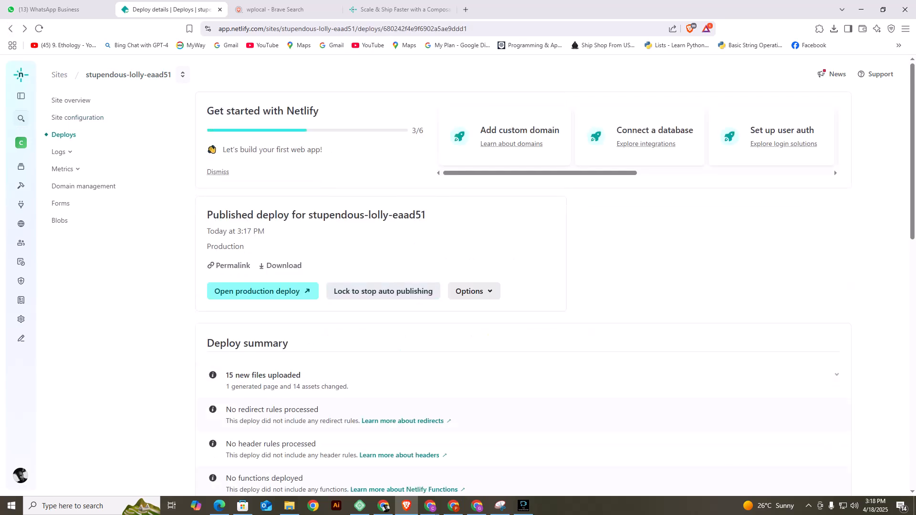
# Review the published deploy's summary, deploy log and deployed files.
pyautogui.scroll(-1, 281, 164)
pyautogui.scroll(1, 281, 164)
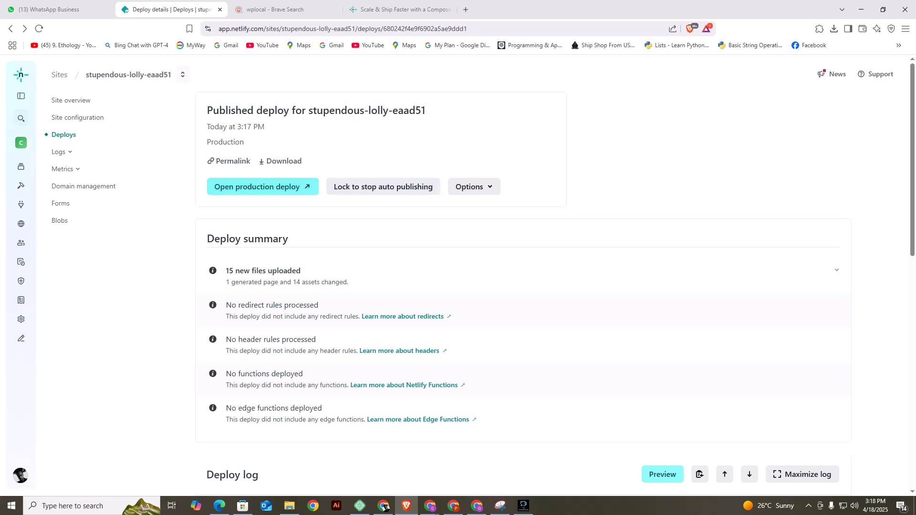
pyautogui.scroll(-4, 233, 160)
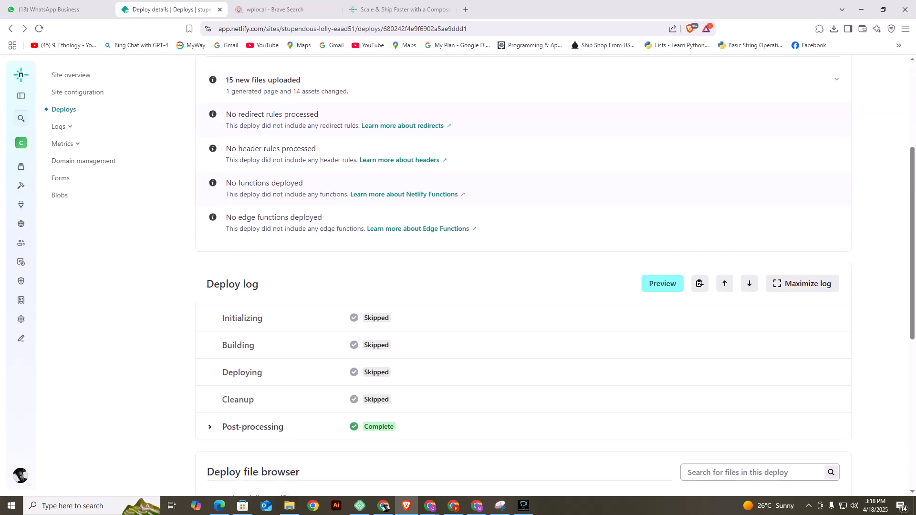
pyautogui.scroll(-6, 523, 277)
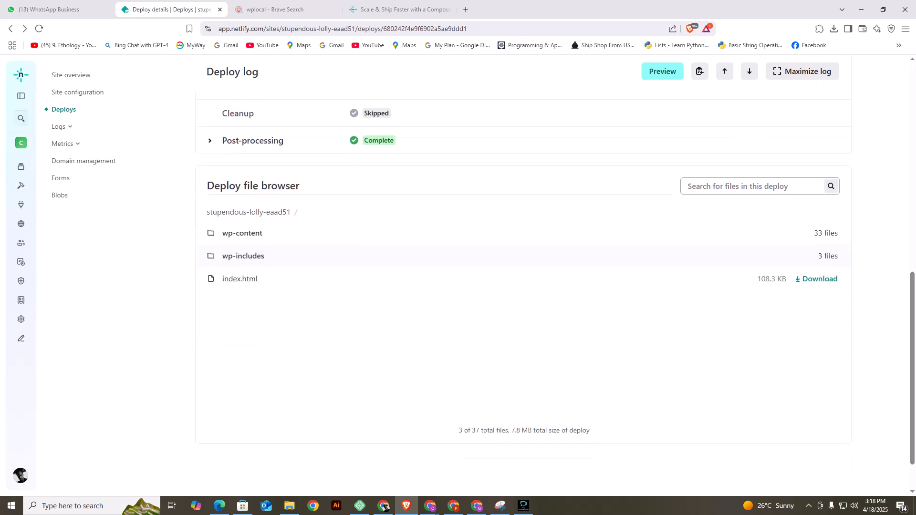
pyautogui.scroll(9, 523, 277)
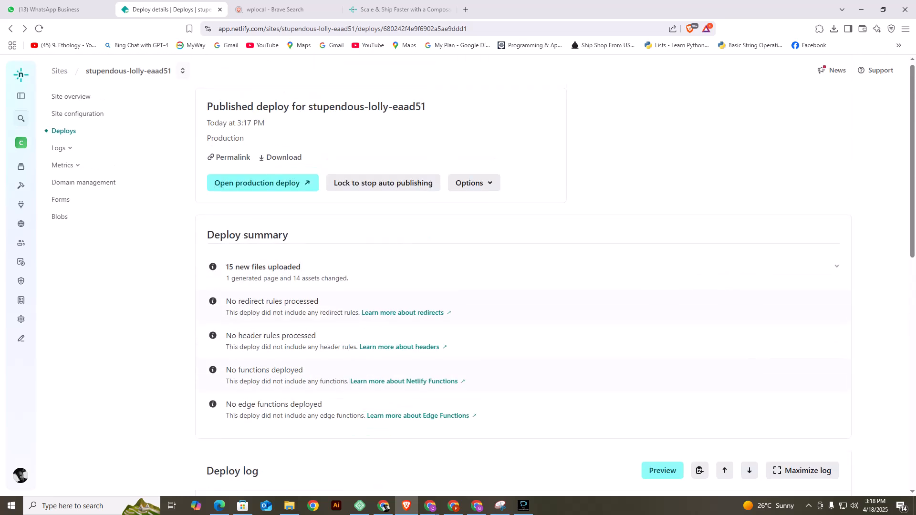
pyautogui.scroll(-1, 523, 277)
pyautogui.scroll(2, 523, 276)
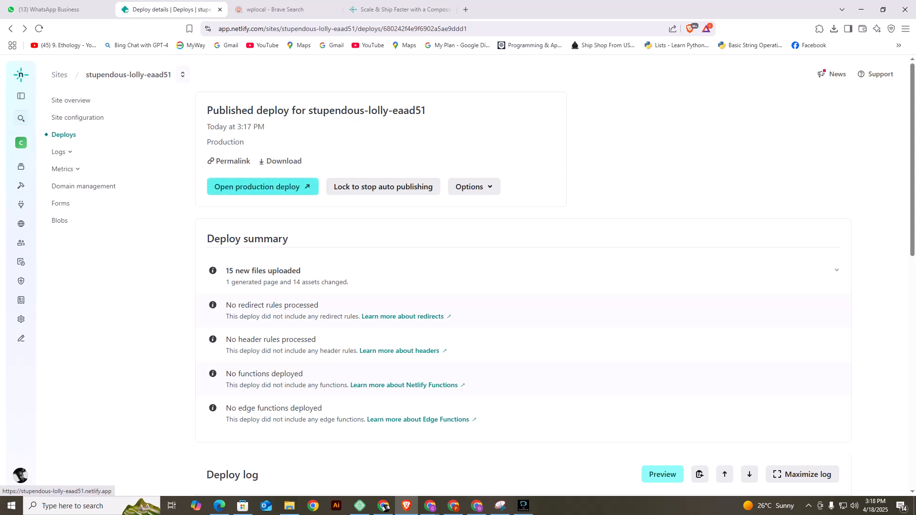
# Open the production deploy and inspect the live Valley Bees page and its netlify.app address.
pyautogui.click(268, 186)
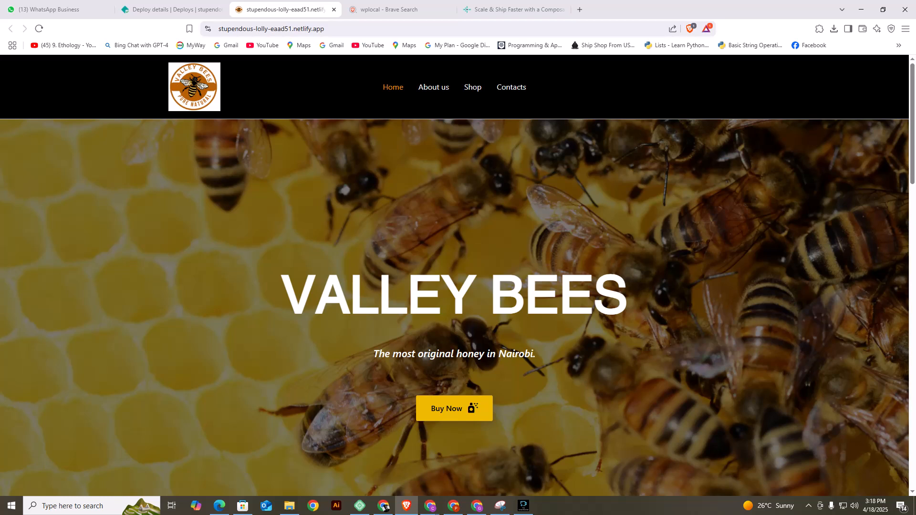
pyautogui.moveTo(327, 29); pyautogui.dragTo(218, 29)
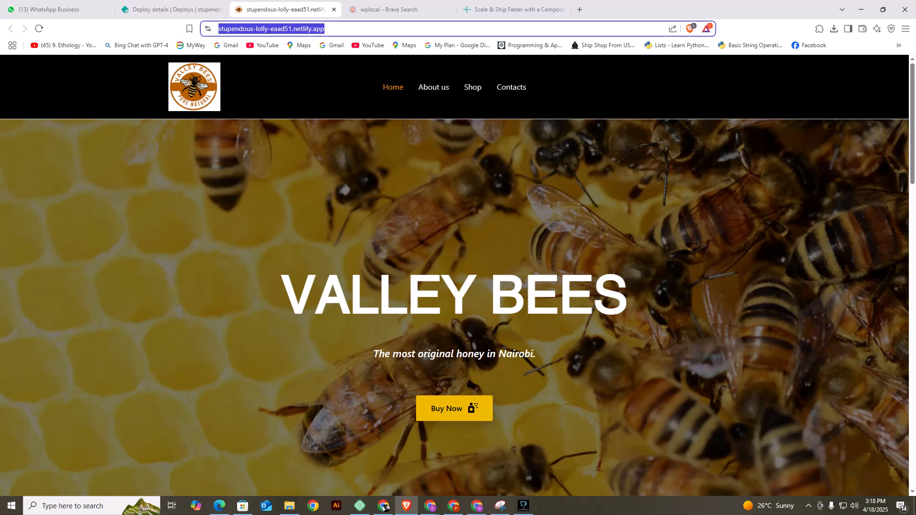
pyautogui.click(349, 29)
pyautogui.moveTo(347, 29); pyautogui.dragTo(221, 29)
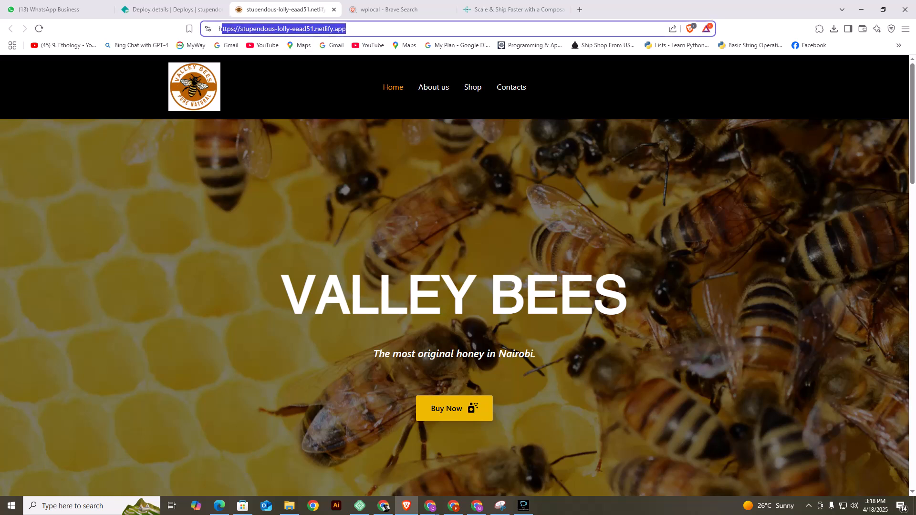
pyautogui.scroll(-20, 455, 276)
pyautogui.scroll(8, 455, 275)
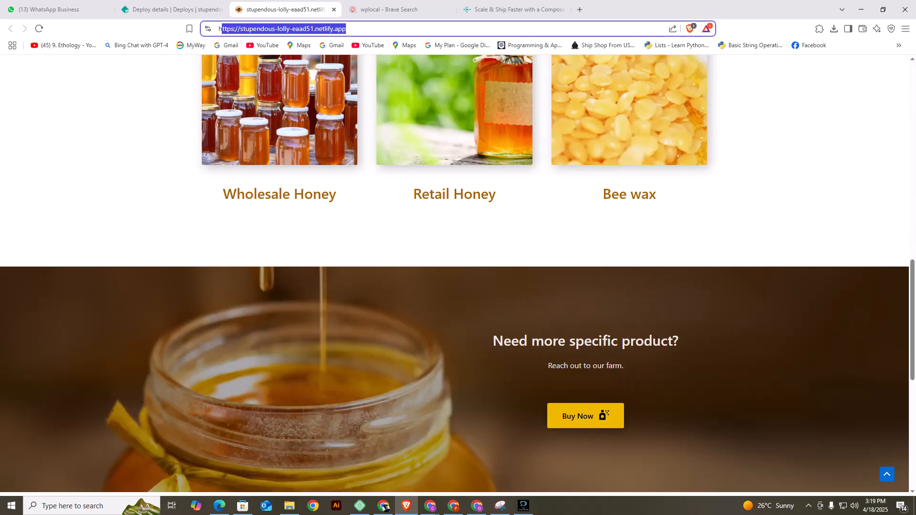
pyautogui.scroll(6, 454, 276)
# Return to the Netlify deploy details and check the Post-processing entry in the deploy log.
pyautogui.hotkey('ctrl', 'shift', 'Tab')
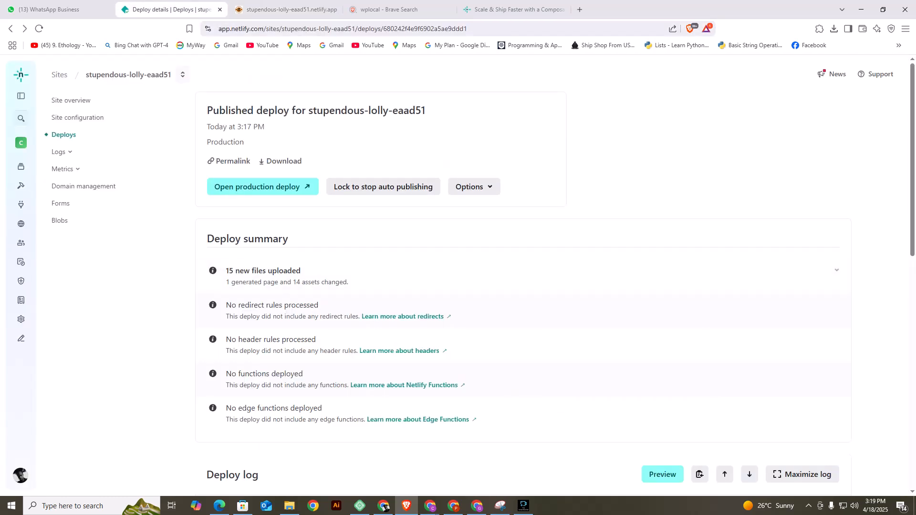
pyautogui.scroll(-4, 523, 276)
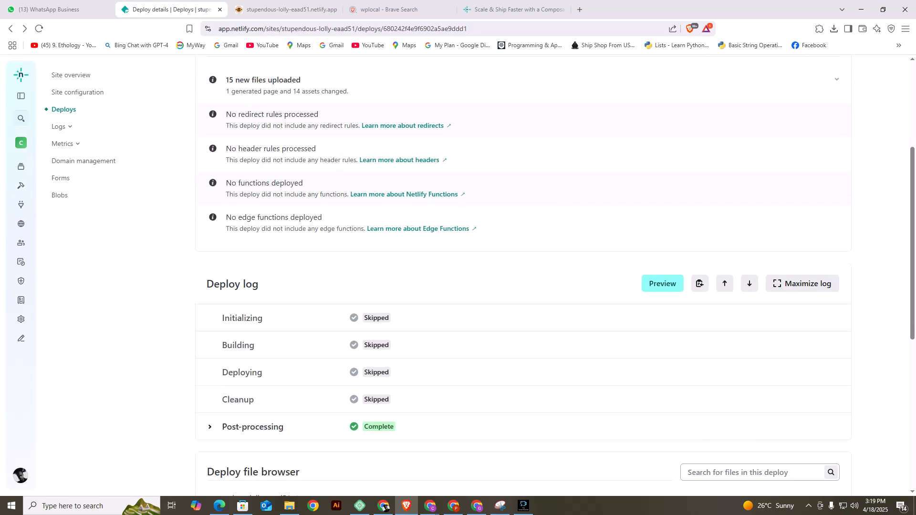
pyautogui.scroll(-4, 523, 275)
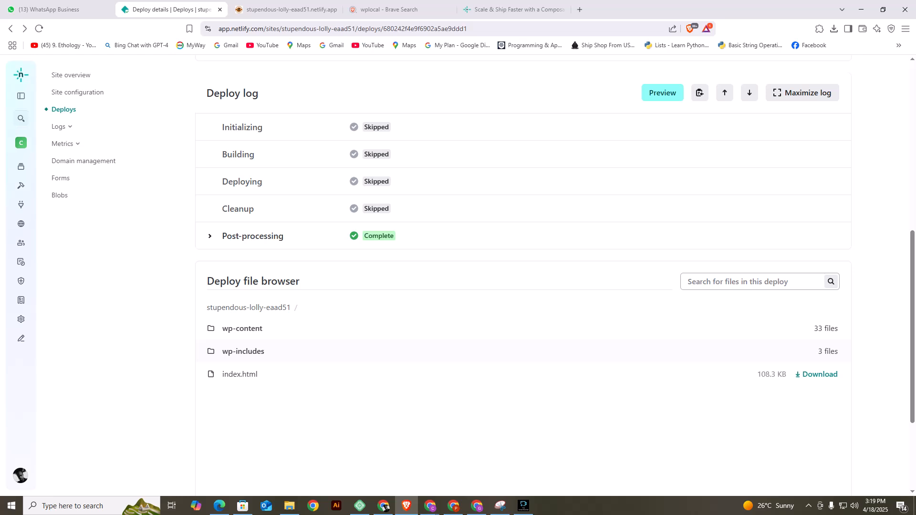
pyautogui.click(252, 236)
pyautogui.click(252, 236)
pyautogui.scroll(8, 523, 276)
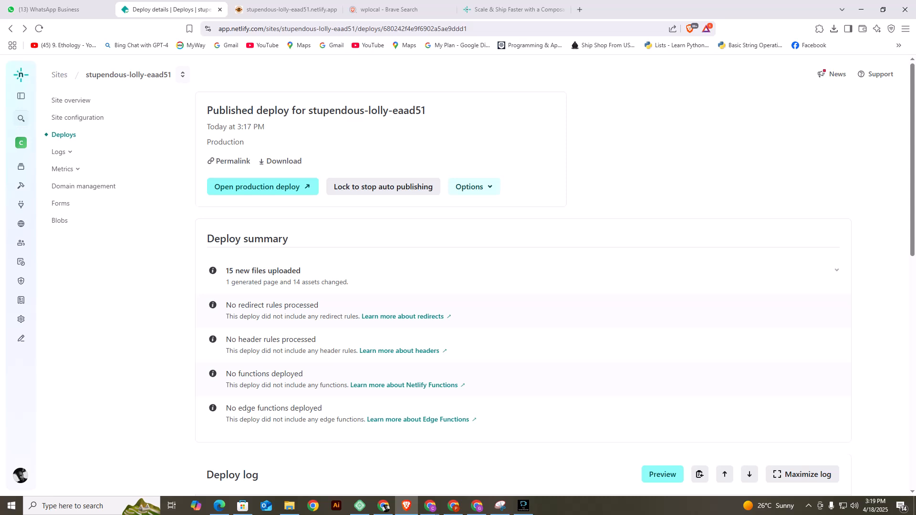
# Reopen the deploy settings and look through the Build & deploy settings page for the site.
pyautogui.click(474, 186)
pyautogui.click(492, 204)
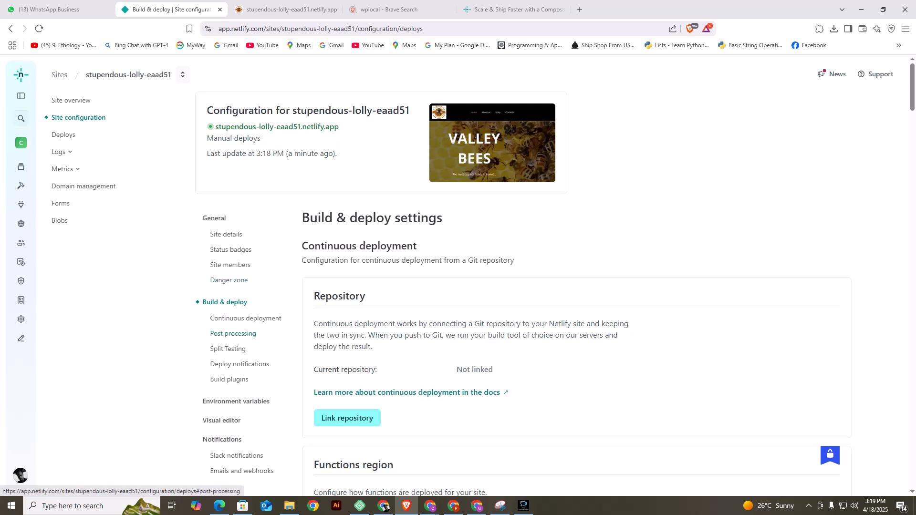
pyautogui.scroll(-3, 234, 333)
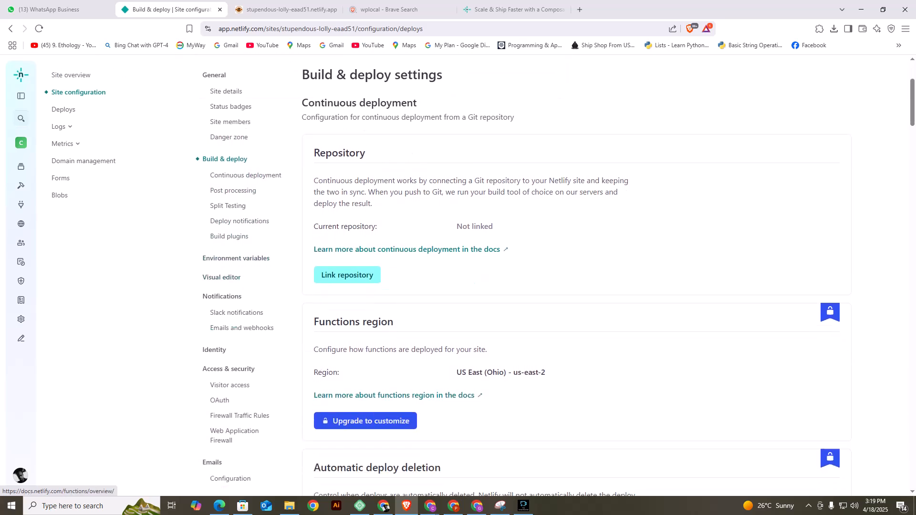
pyautogui.scroll(1, 347, 277)
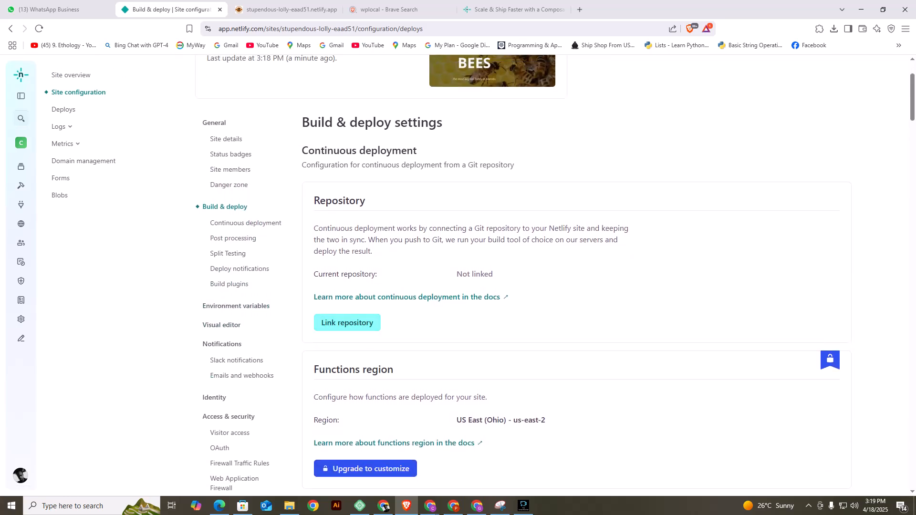
pyautogui.scroll(2, 523, 275)
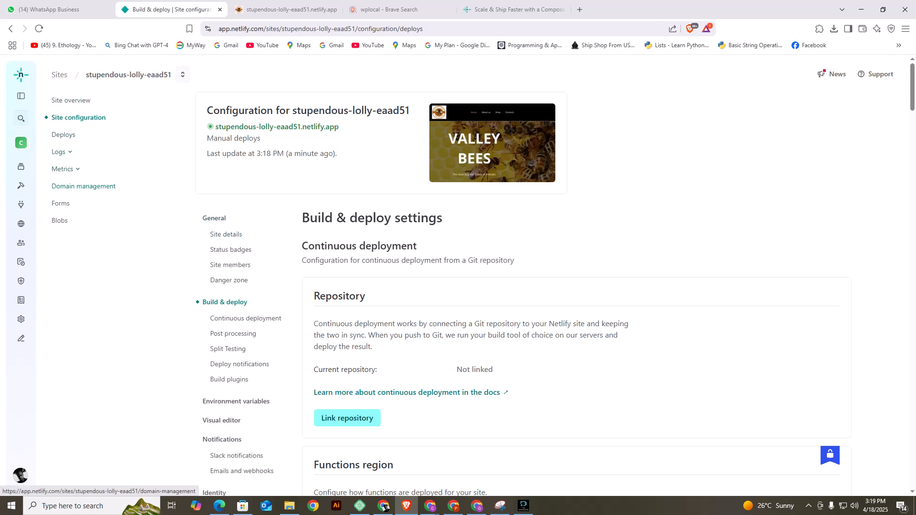
# In the site's domain management, change the site name to valleybees, re-enter it as confirmation and save.
pyautogui.click(83, 186)
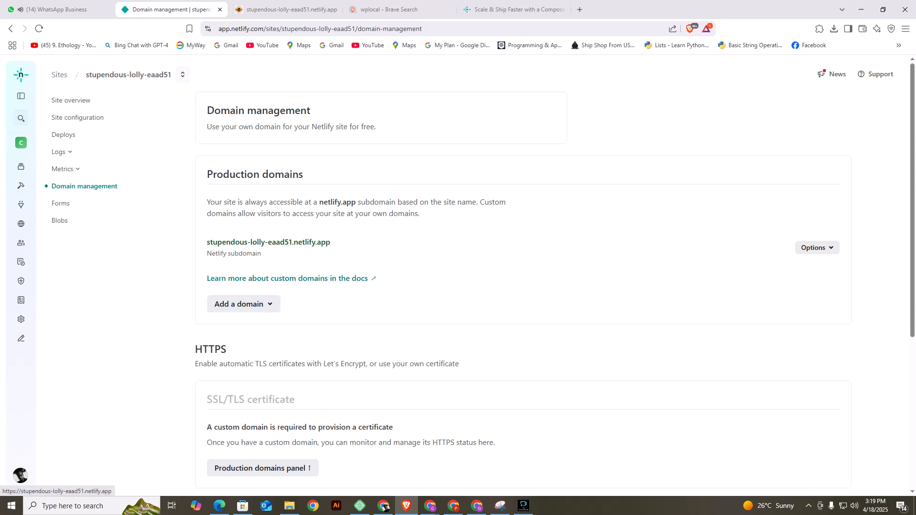
pyautogui.click(817, 248)
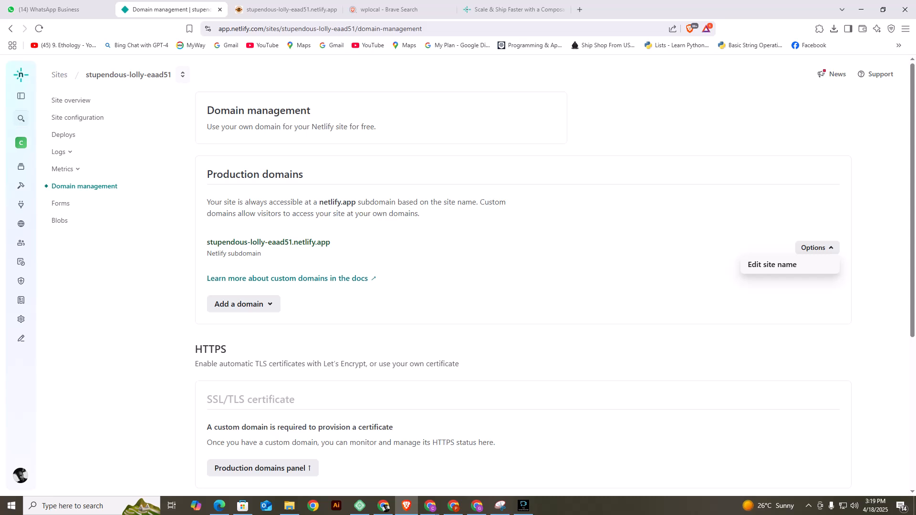
pyautogui.click(772, 265)
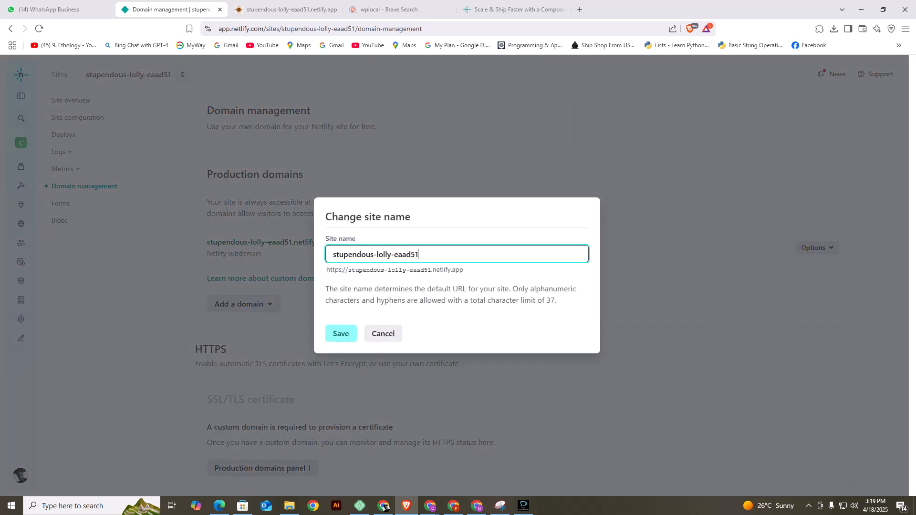
pyautogui.hotkey('ctrl', 'a')
pyautogui.write('val')
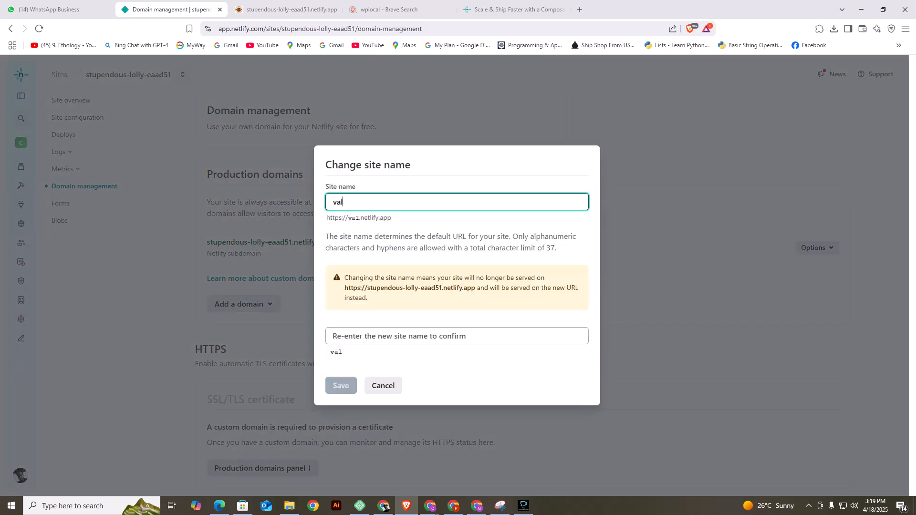
pyautogui.write('leybees')
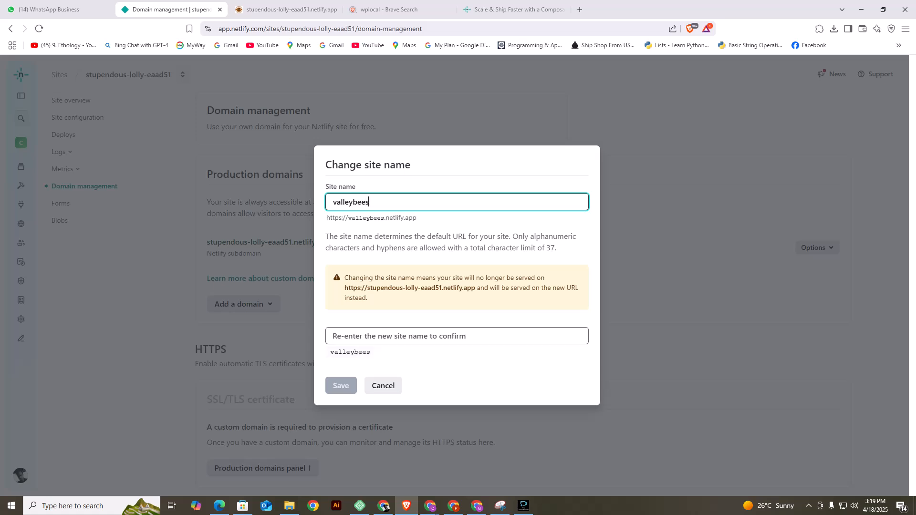
pyautogui.click(457, 336)
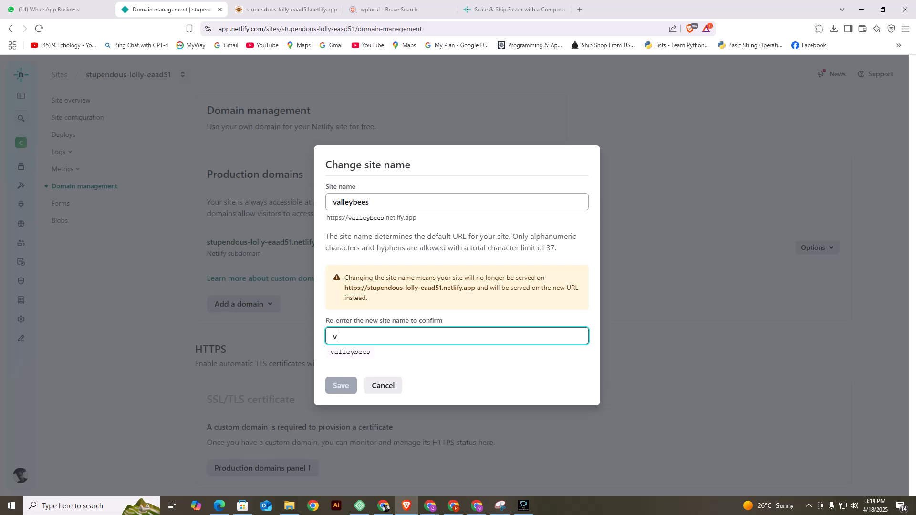
pyautogui.write('valleybees')
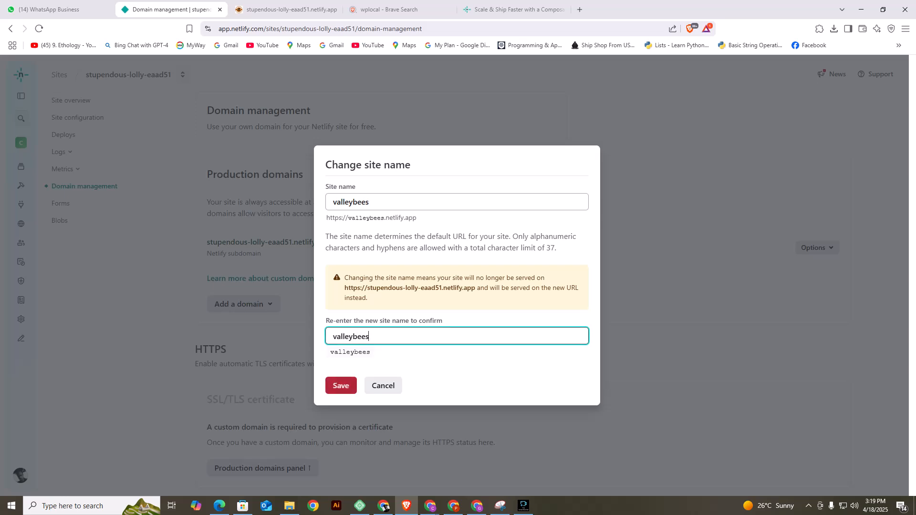
pyautogui.press('Return')
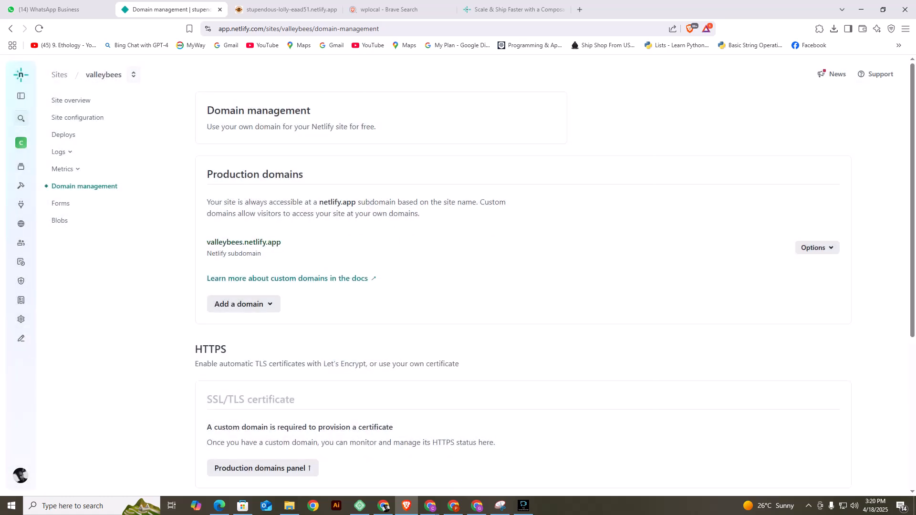
# Open valleybees.netlify.app from the site overview and review the live page down to the Find our Shop map.
pyautogui.click(71, 100)
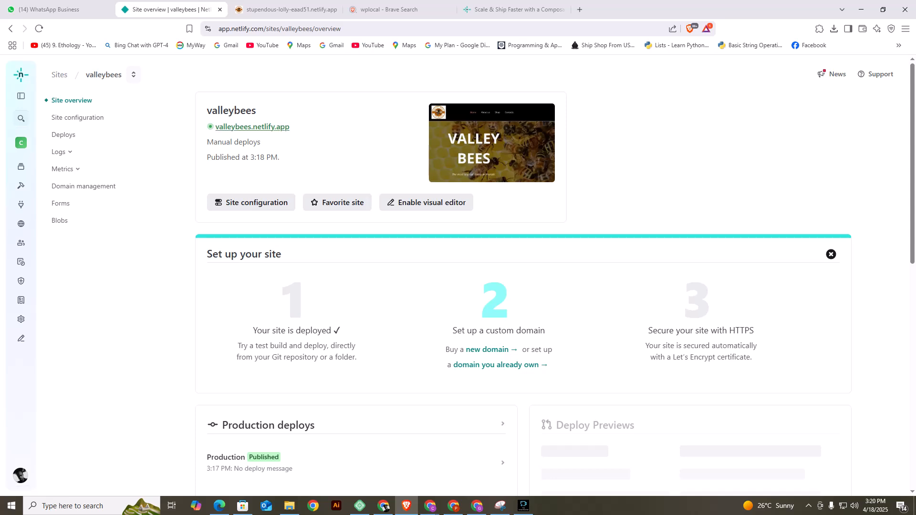
pyautogui.click(252, 126)
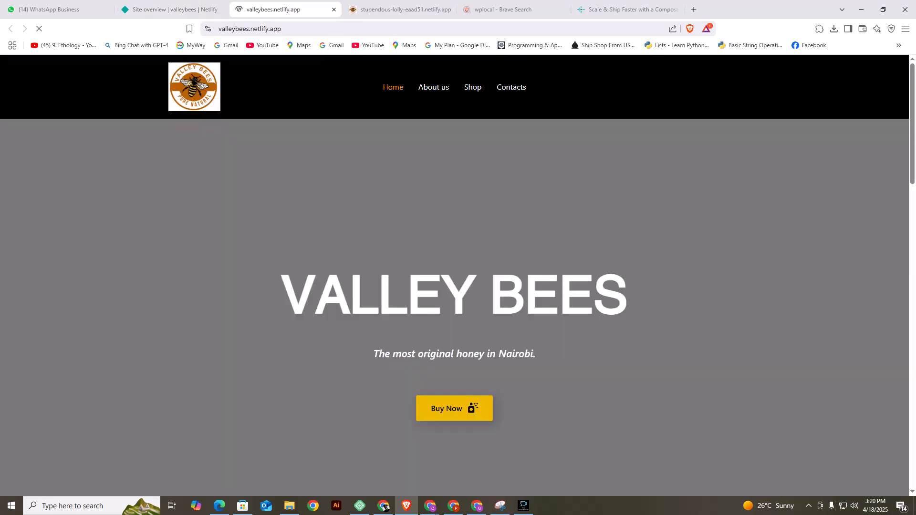
pyautogui.scroll(-15, 454, 275)
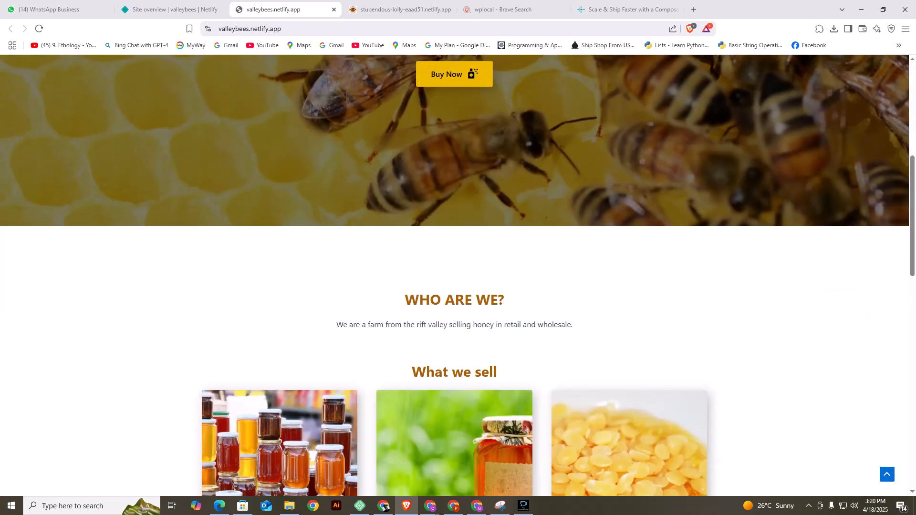
pyautogui.scroll(-3, 454, 276)
pyautogui.scroll(20, 455, 275)
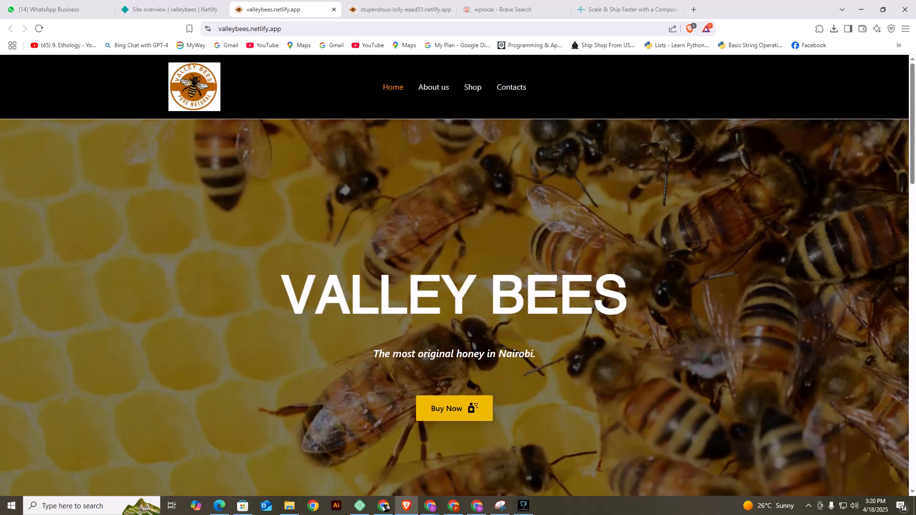
pyautogui.hotkey('ctrl', 'l')
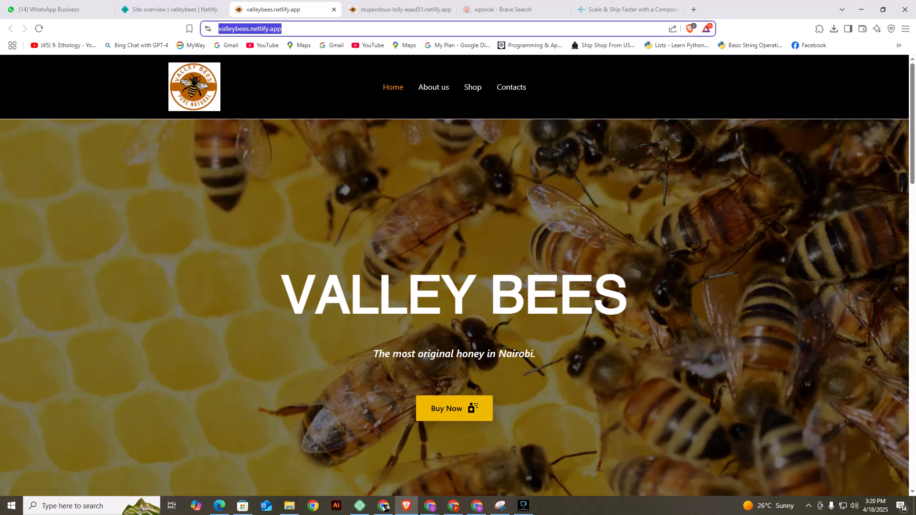
pyautogui.scroll(-10, 455, 275)
pyautogui.scroll(-10, 454, 276)
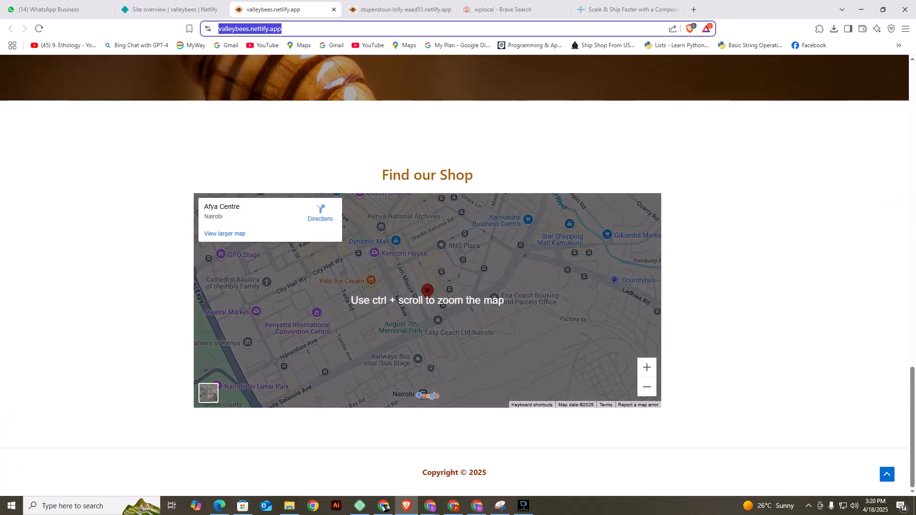